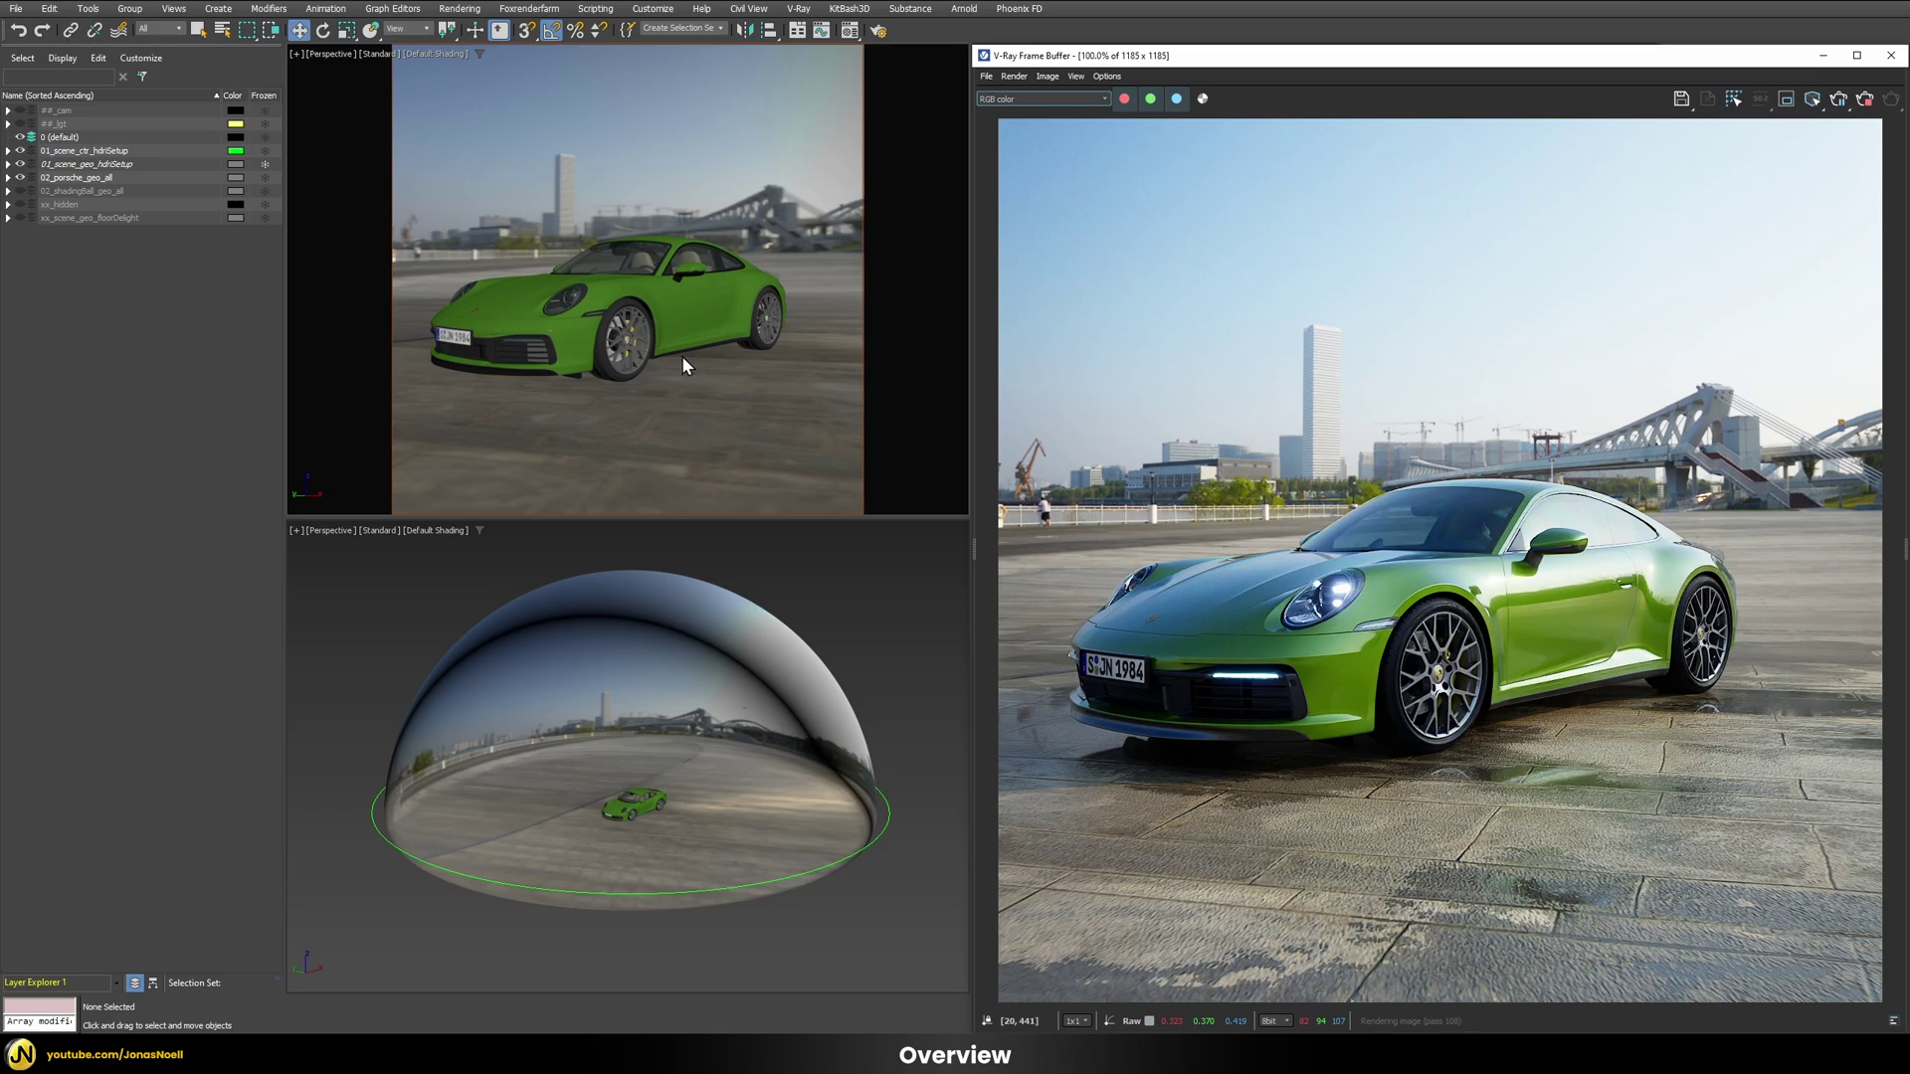
# Step: Orbit the Perspective view around the car to front, side three-quarter, rear and front-left angles
pyautogui.keyDown('alt'); pyautogui.moveTo(684, 358); pyautogui.dragTo(811, 354, button='middle'); pyautogui.keyUp('alt')
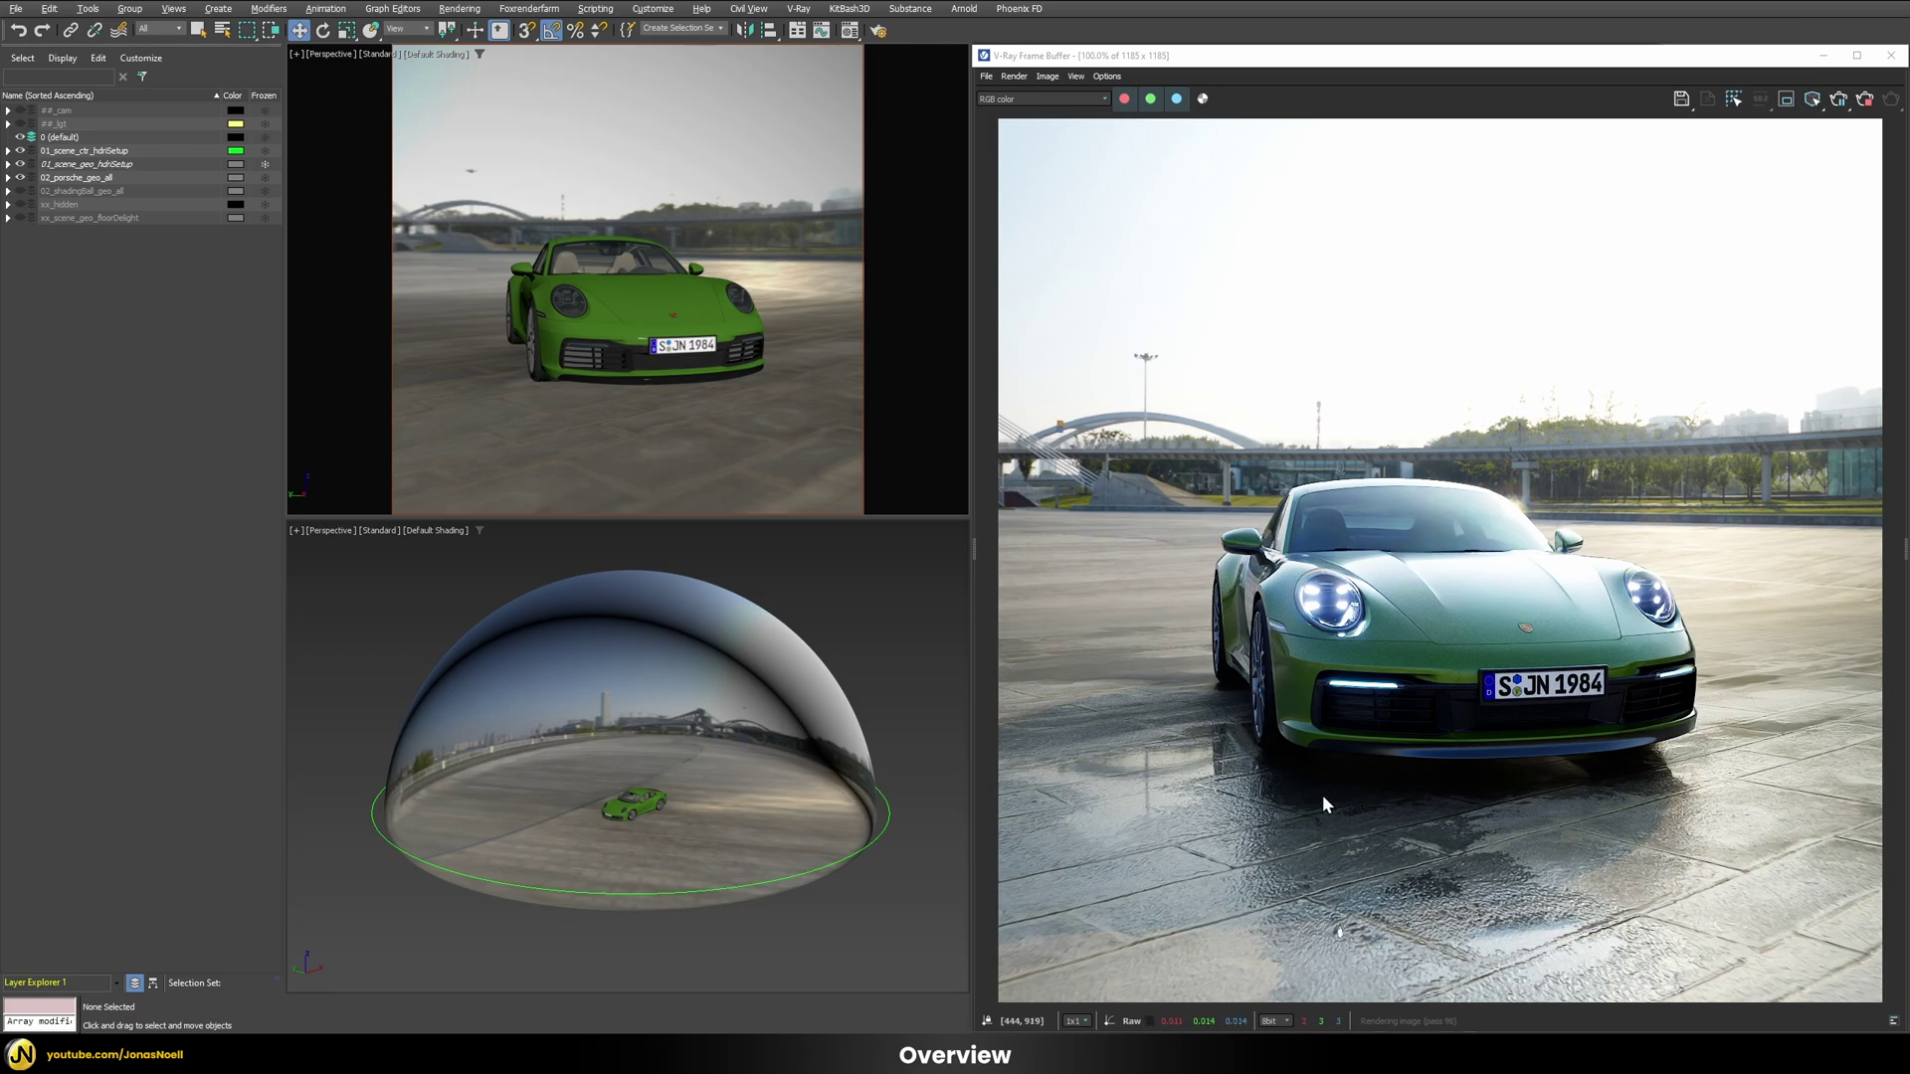
pyautogui.press('.')
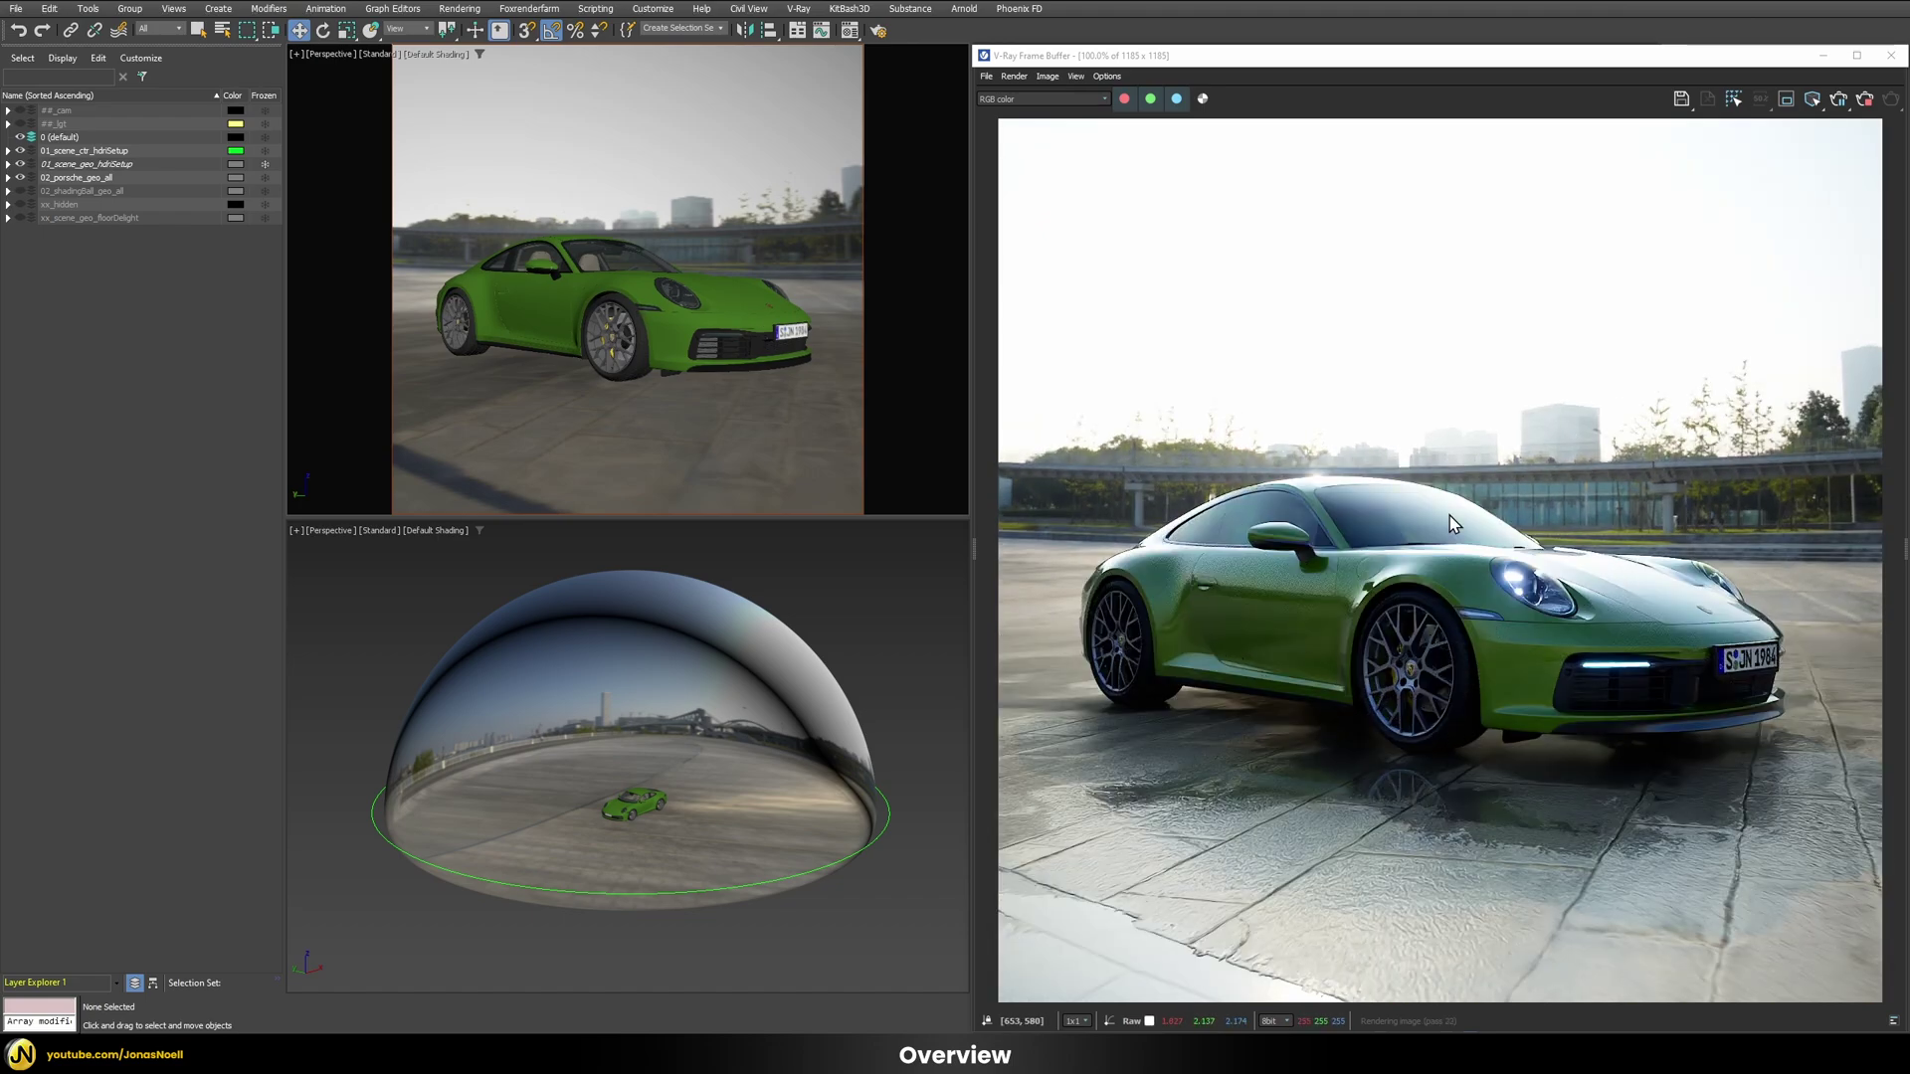
pyautogui.keyDown('alt'); pyautogui.moveTo(537, 305); pyautogui.dragTo(753, 323, button='middle'); pyautogui.keyUp('alt')
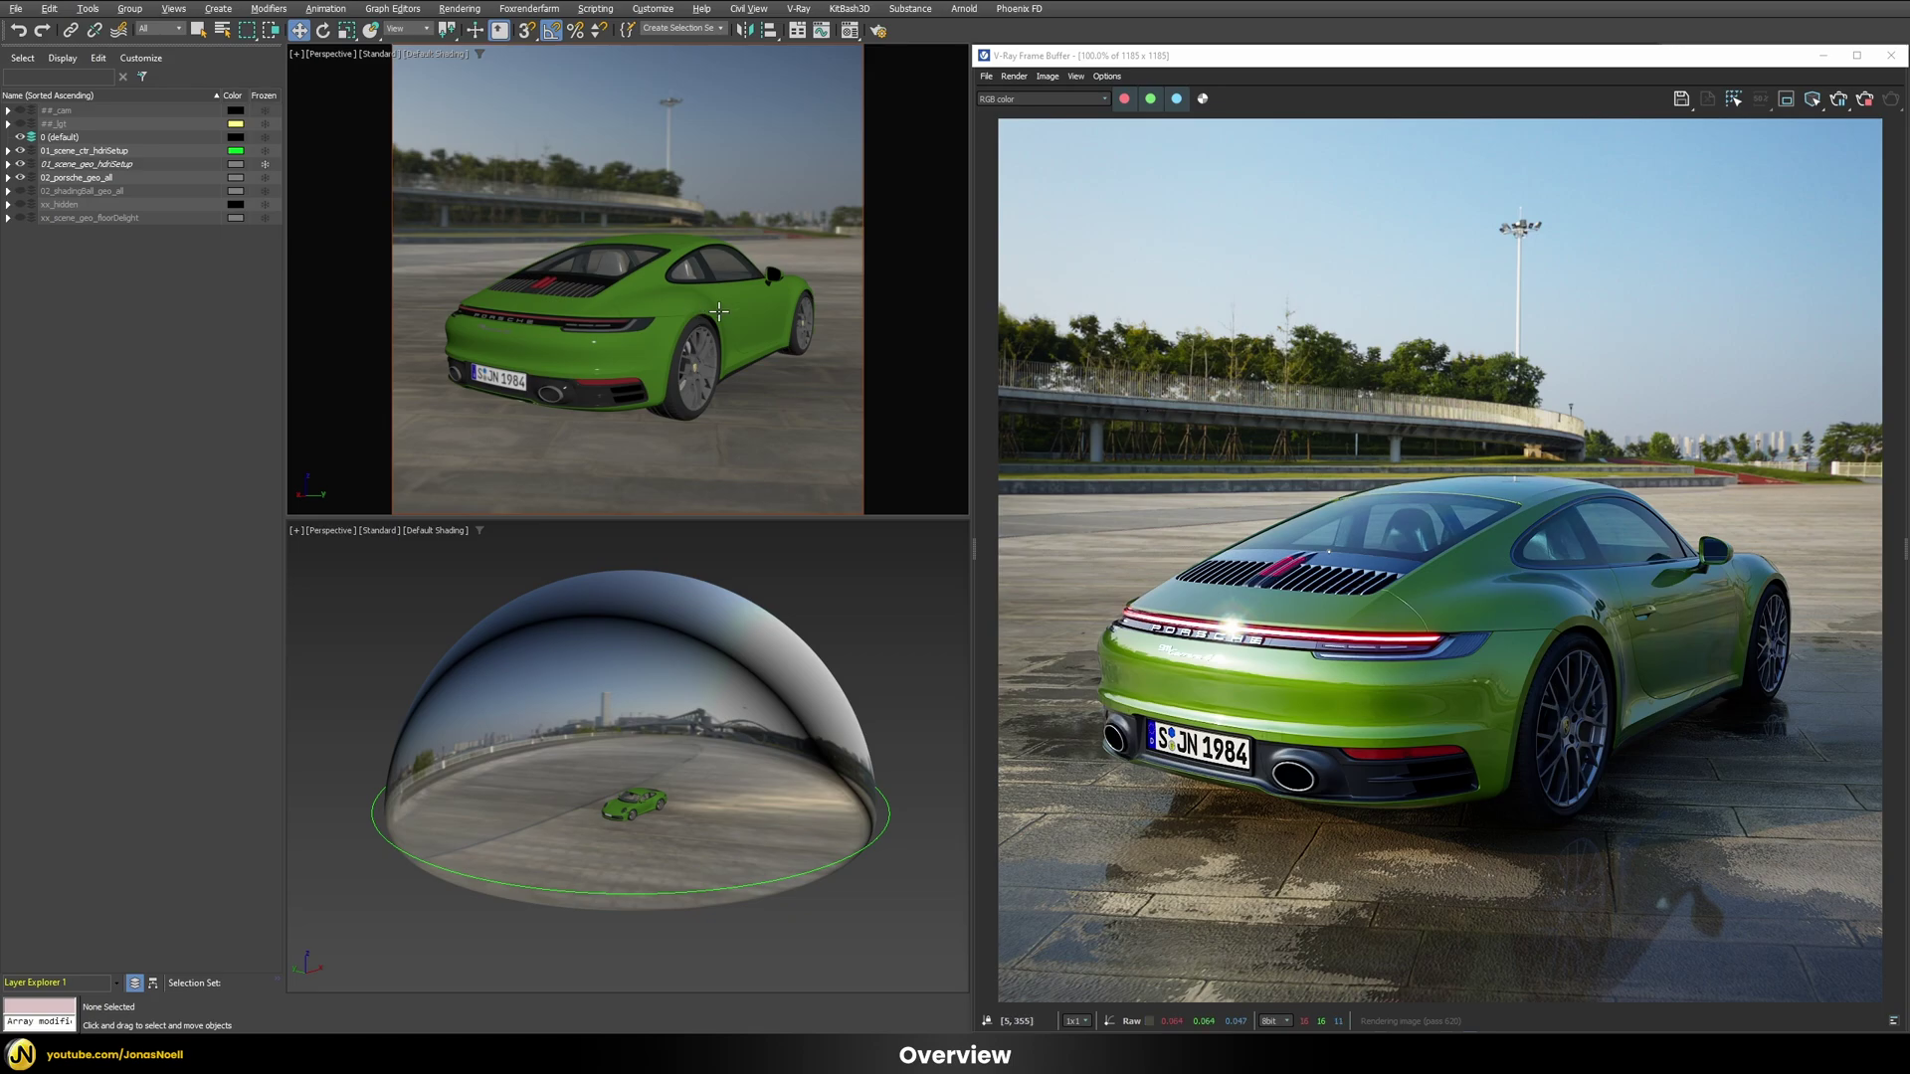
pyautogui.keyDown('alt'); pyautogui.moveTo(718, 311); pyautogui.dragTo(690, 334, button='middle'); pyautogui.keyUp('alt')
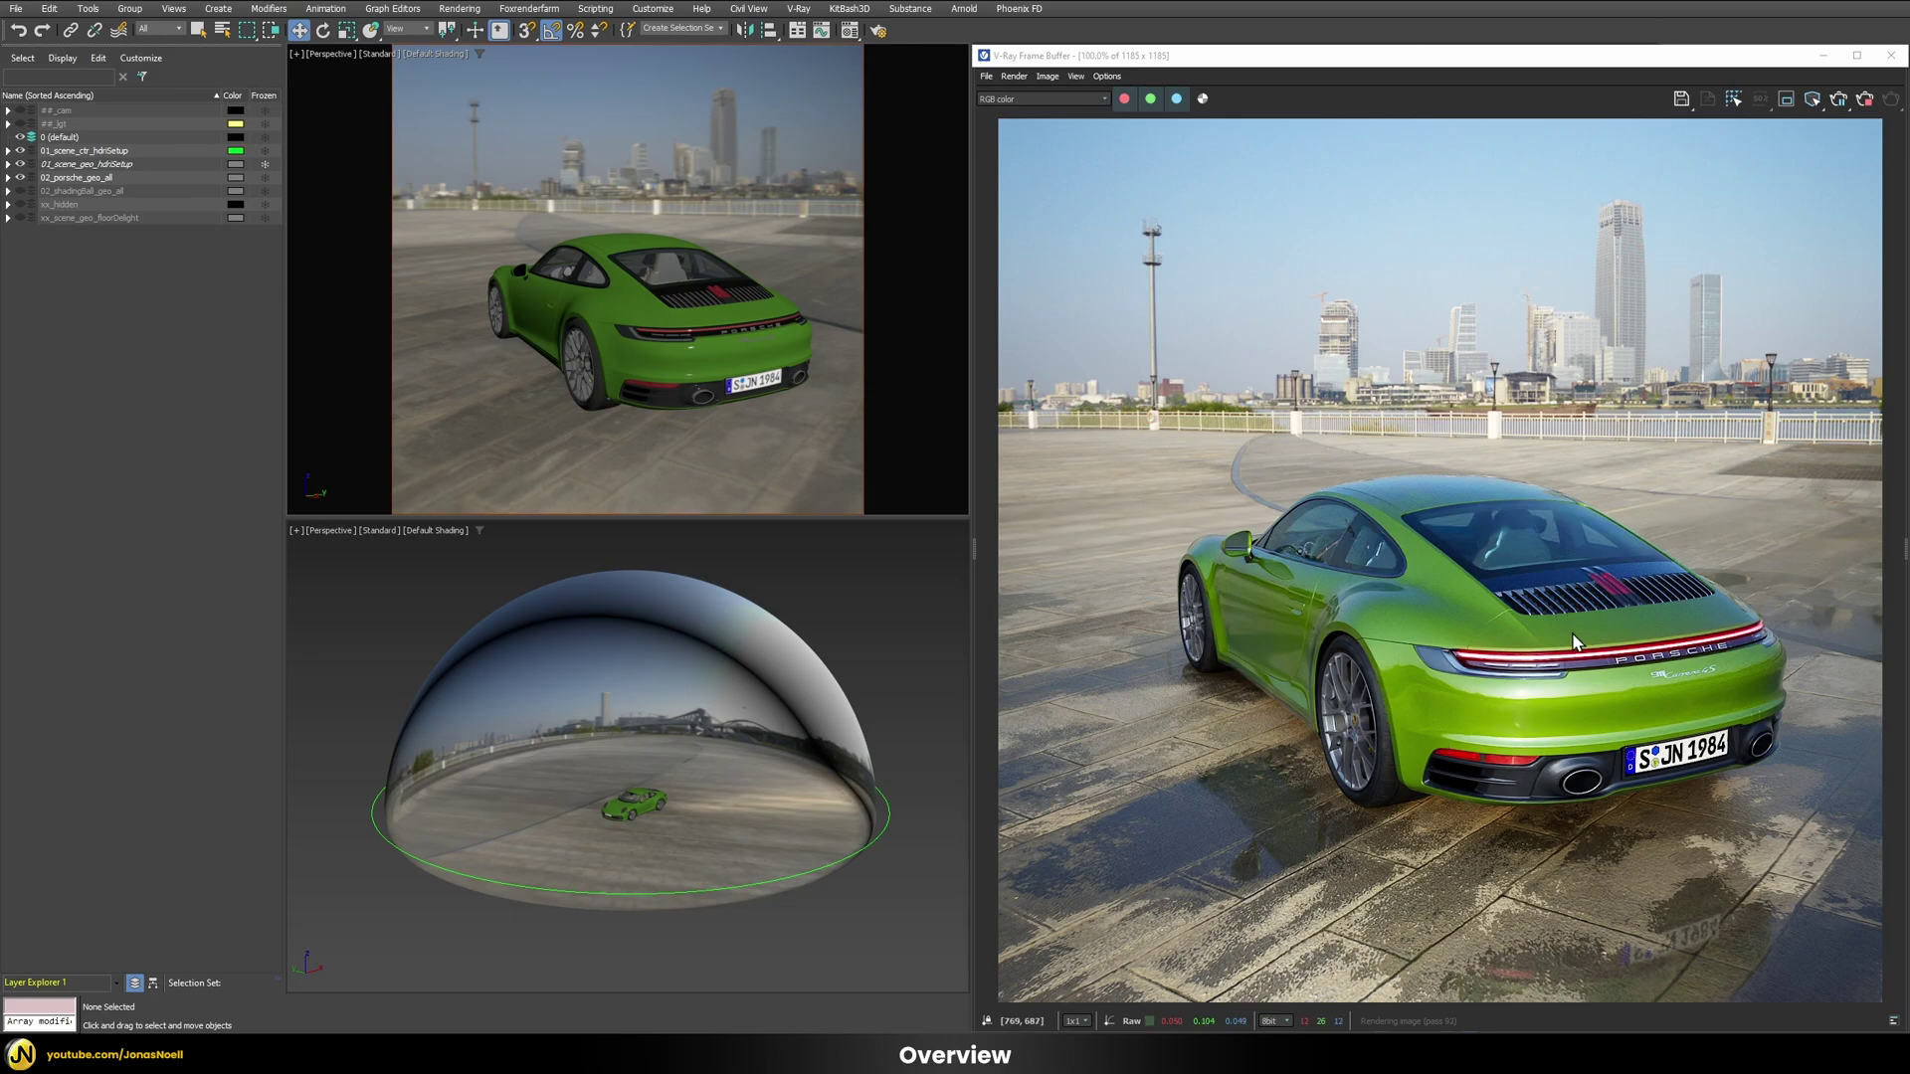
pyautogui.keyDown('alt'); pyautogui.moveTo(767, 321); pyautogui.dragTo(876, 343, button='middle'); pyautogui.keyUp('alt')
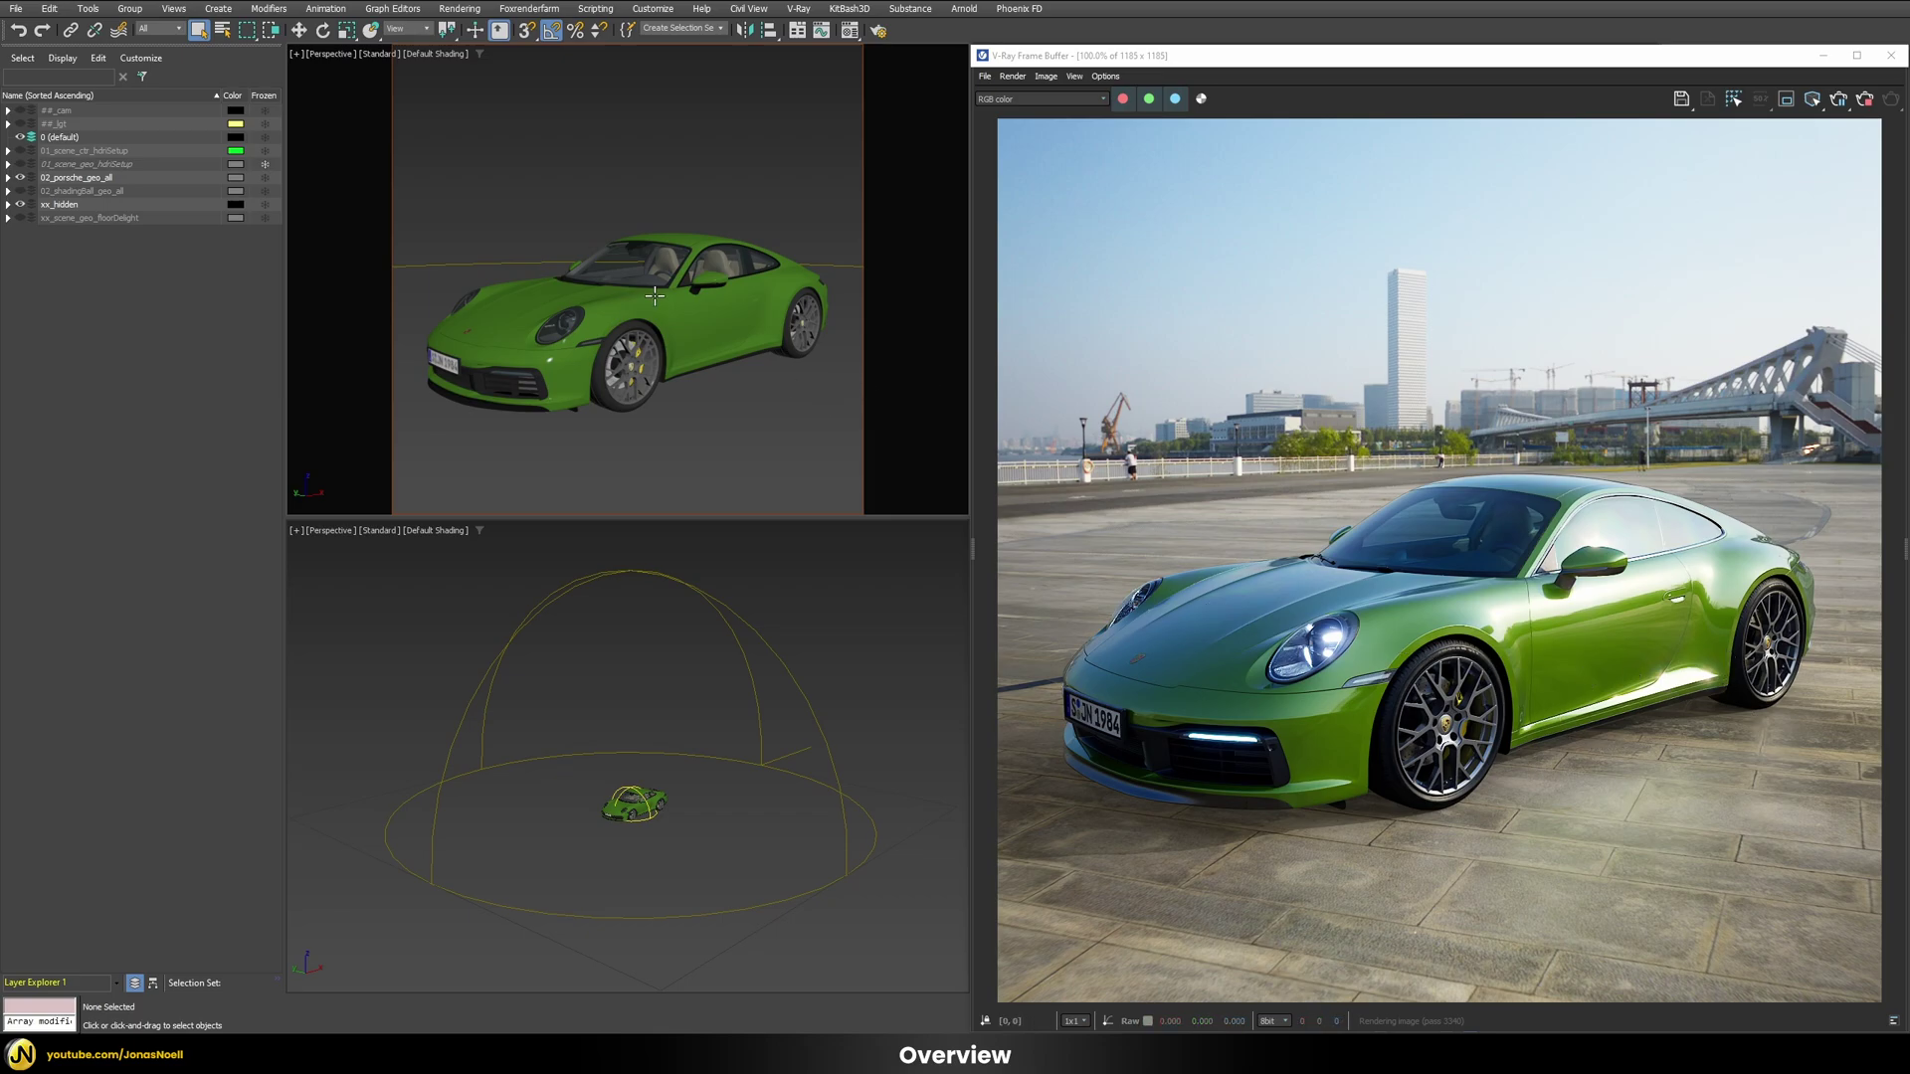
# Step: Orbit around the dry-floor car through front, side-on and rear three-quarter views
pyautogui.keyDown('alt'); pyautogui.moveTo(594, 312); pyautogui.dragTo(522, 317, button='middle'); pyautogui.keyUp('alt')
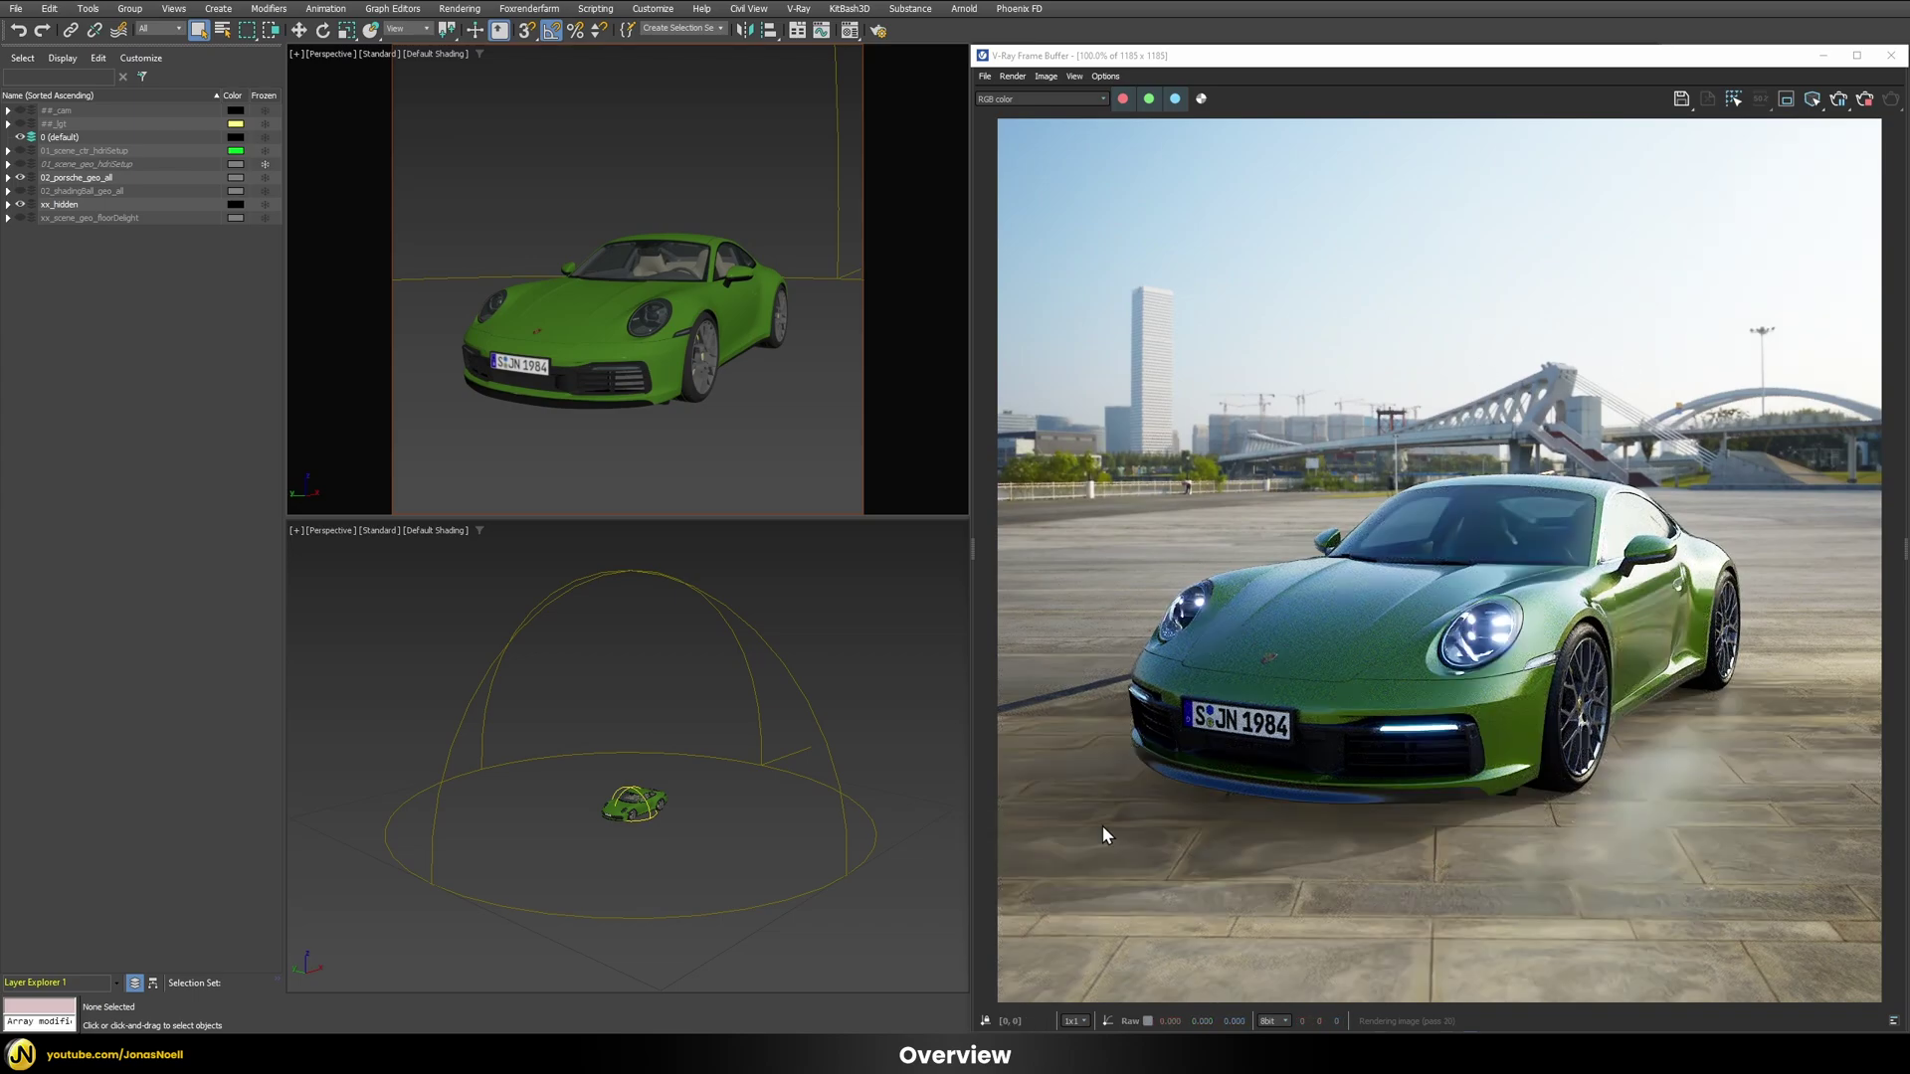
pyautogui.keyDown('alt'); pyautogui.moveTo(595, 291); pyautogui.dragTo(659, 291, button='middle'); pyautogui.keyUp('alt')
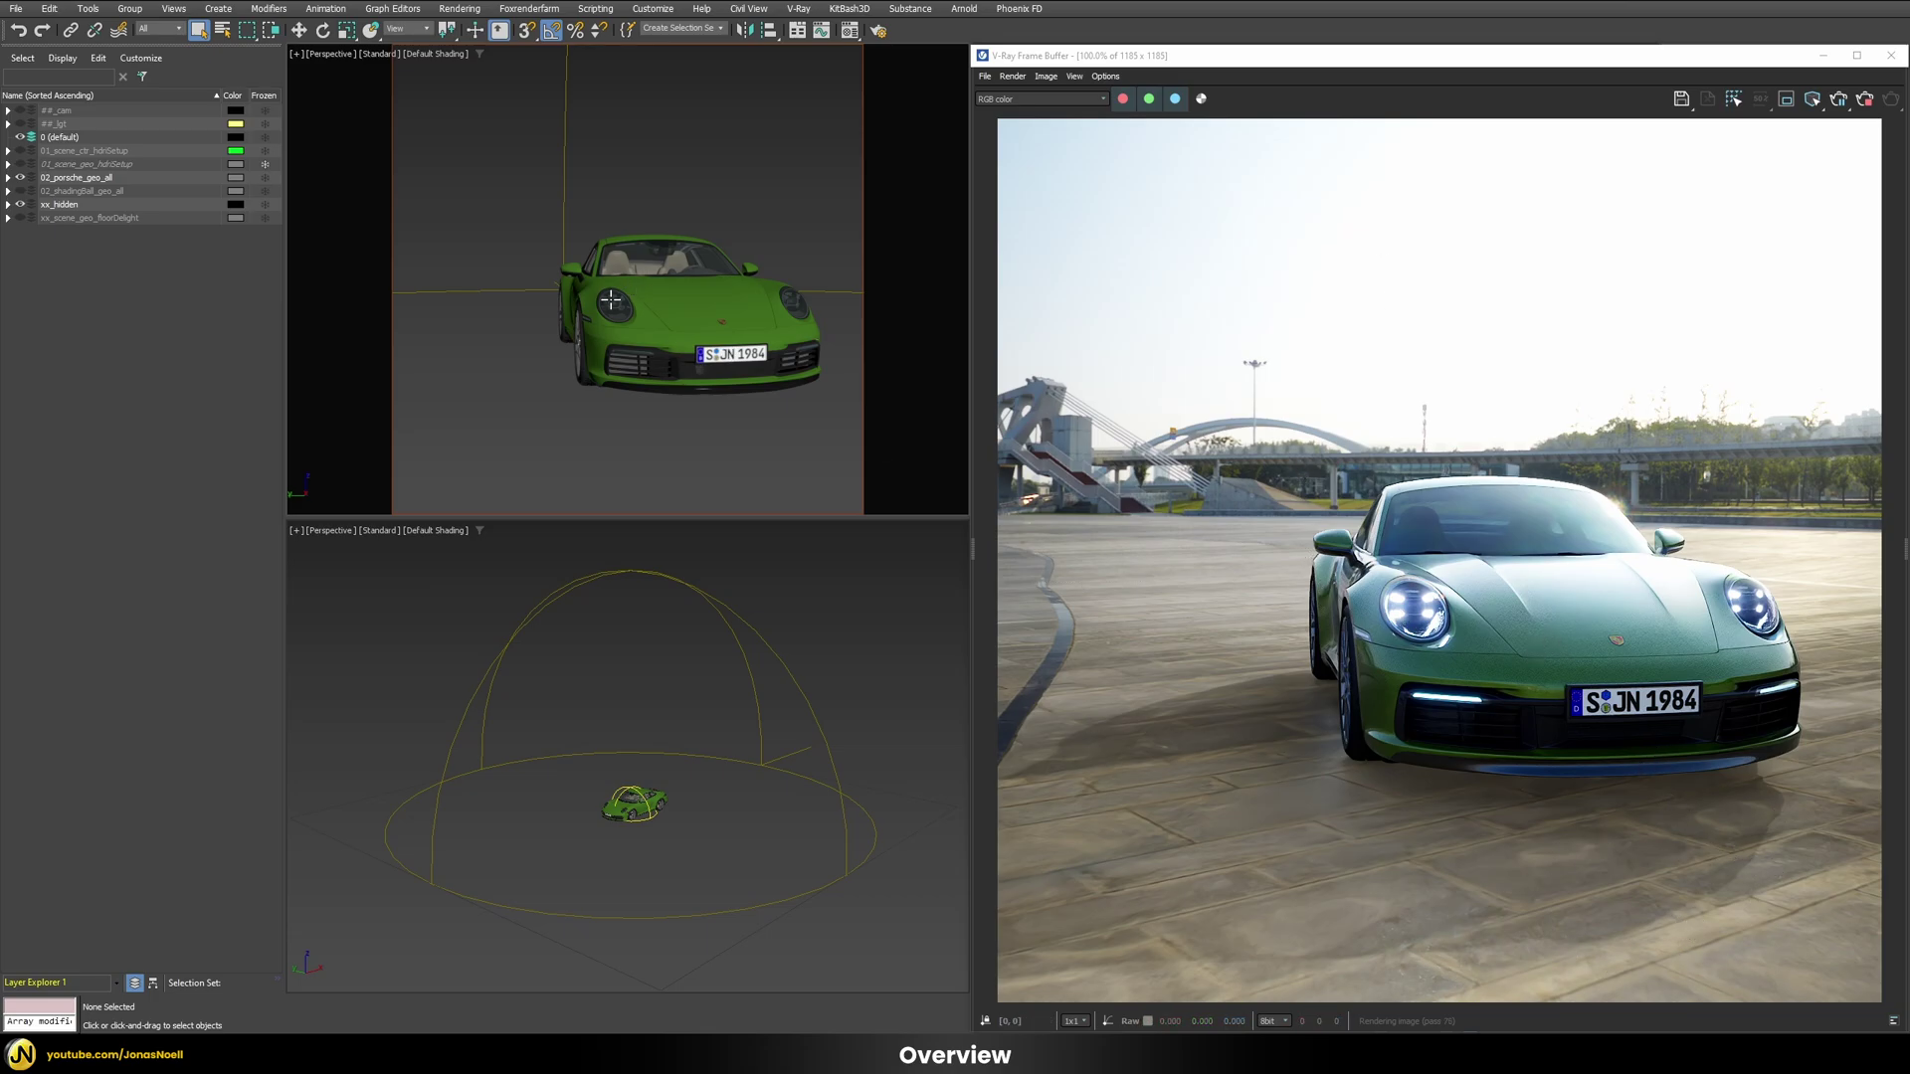
pyautogui.keyDown('alt'); pyautogui.moveTo(609, 299); pyautogui.dragTo(709, 312, button='middle'); pyautogui.keyUp('alt')
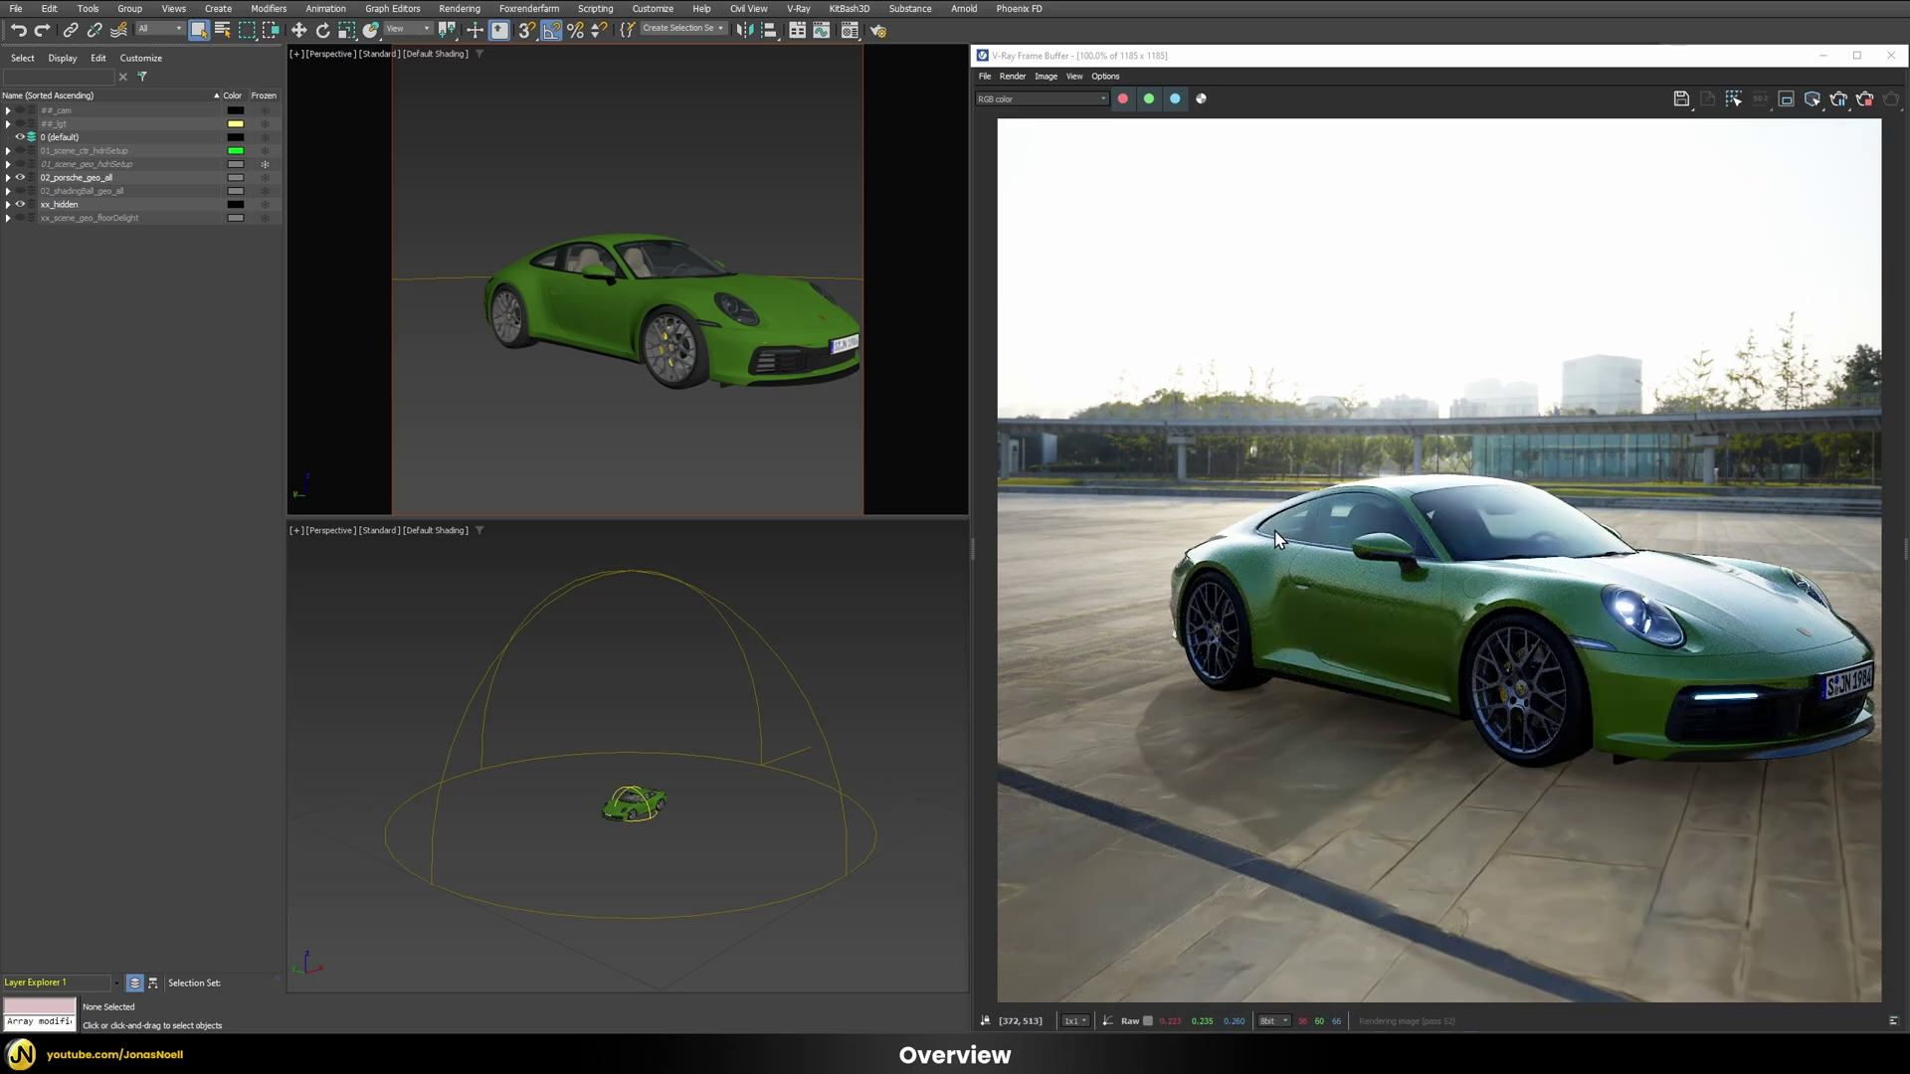
pyautogui.keyDown('alt'); pyautogui.moveTo(875, 467); pyautogui.dragTo(939, 495, button='middle'); pyautogui.keyUp('alt')
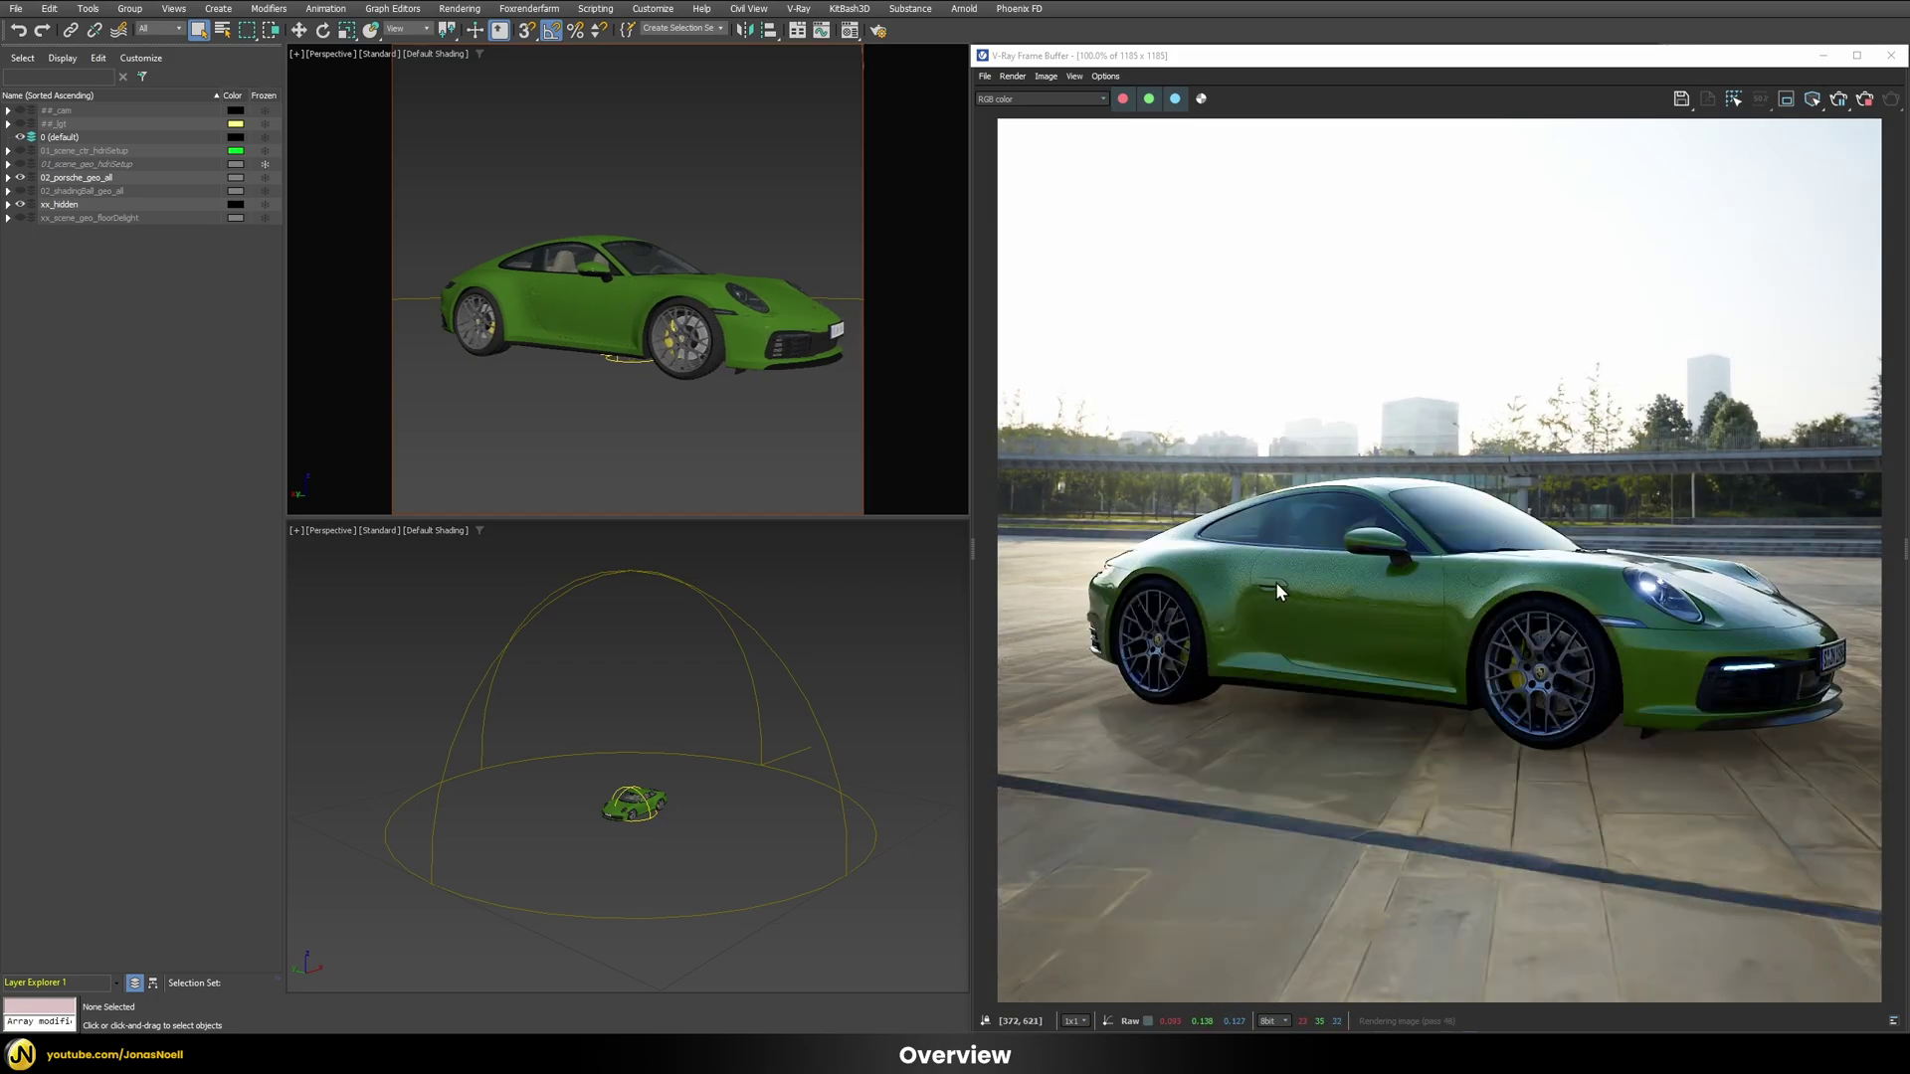
pyautogui.keyDown('alt'); pyautogui.moveTo(679, 350); pyautogui.dragTo(716, 353, button='middle'); pyautogui.keyUp('alt')
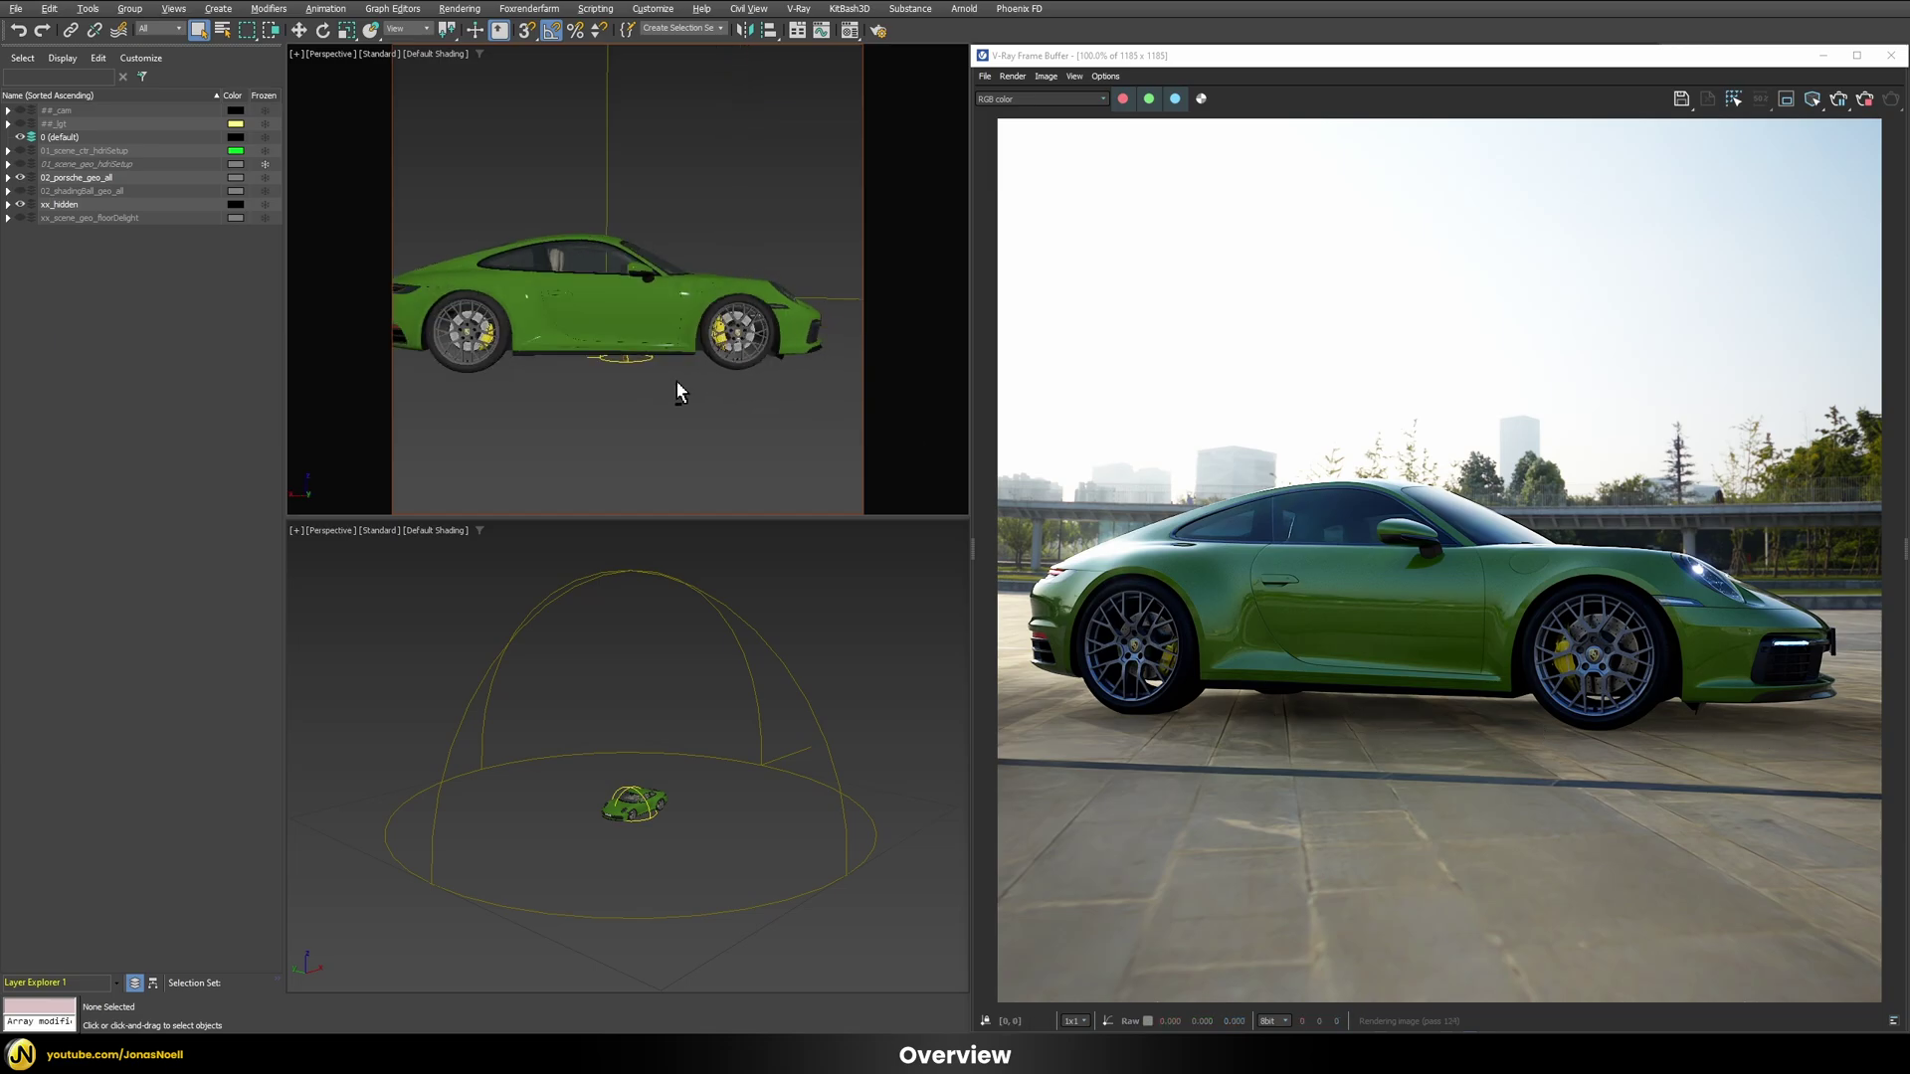
pyautogui.keyDown('alt'); pyautogui.moveTo(677, 384); pyautogui.dragTo(716, 388, button='middle'); pyautogui.keyUp('alt')
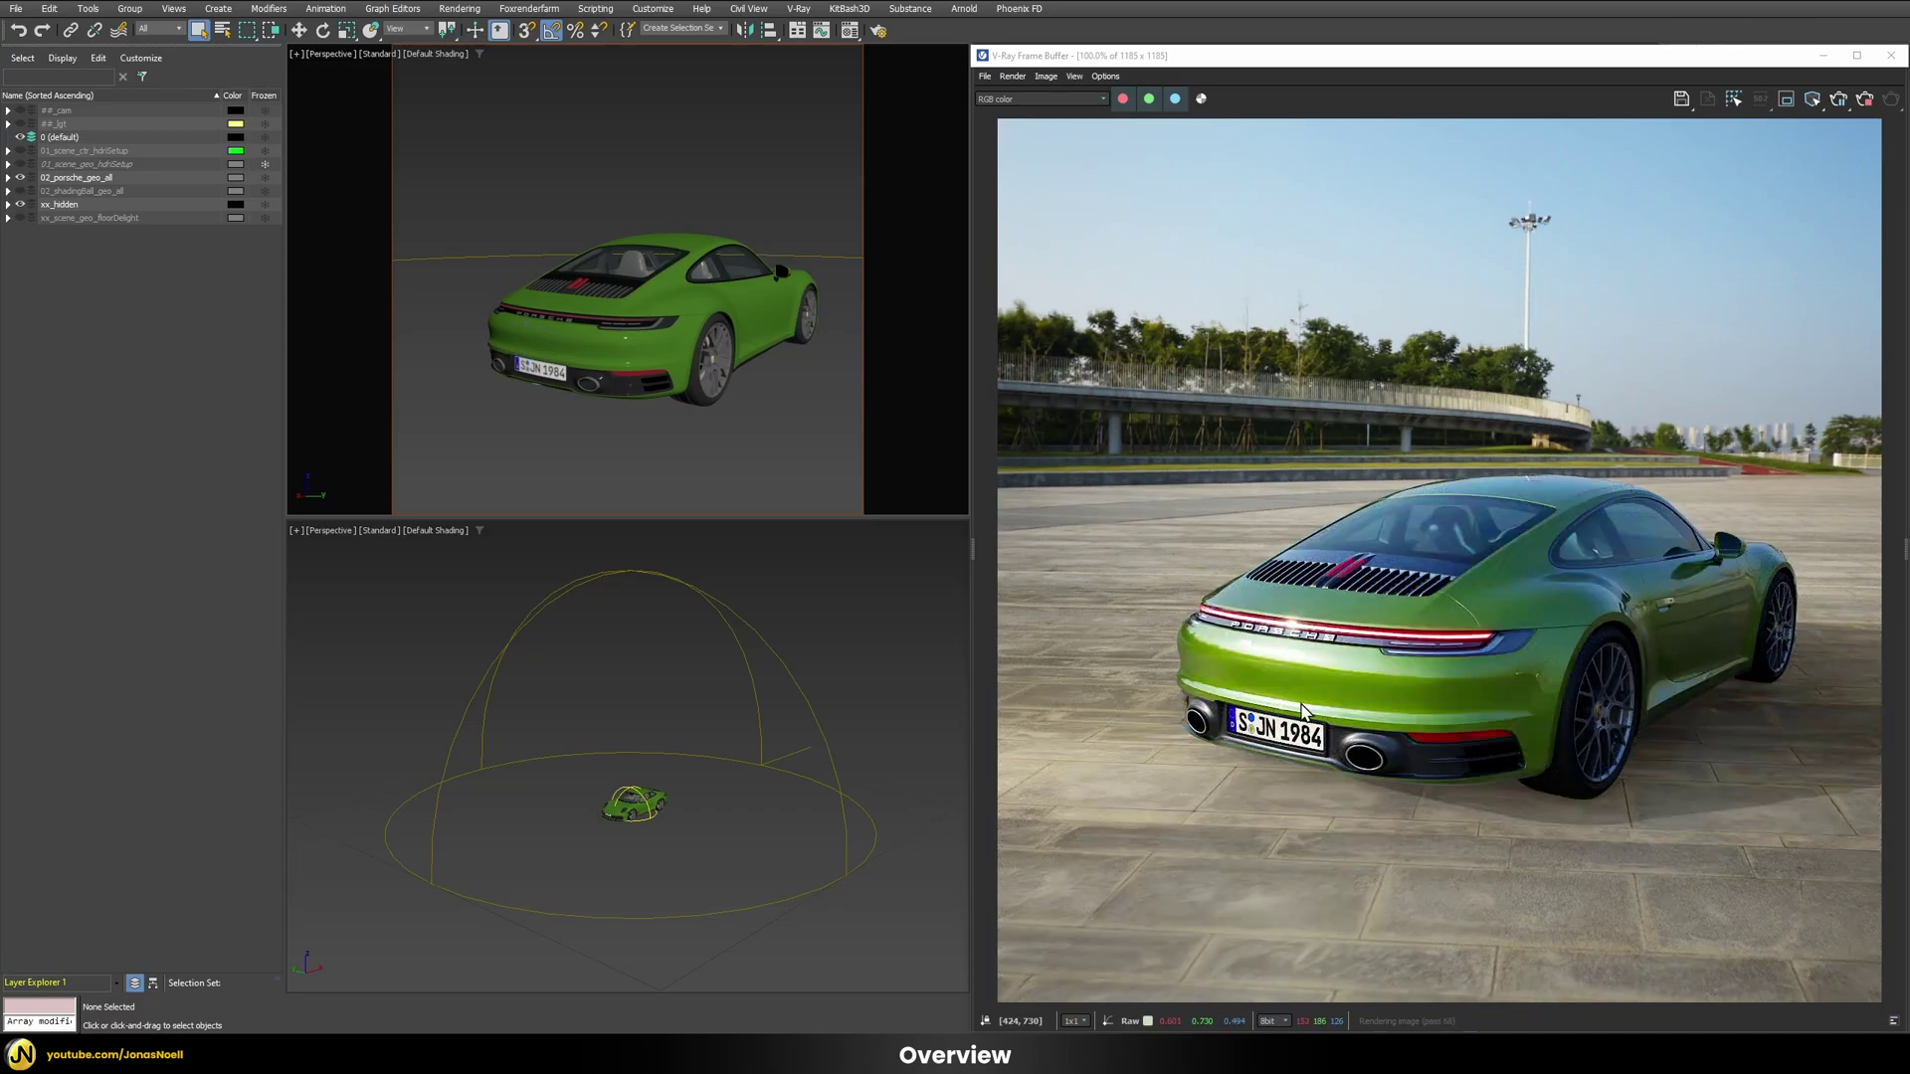
pyautogui.keyDown('alt'); pyautogui.moveTo(572, 290); pyautogui.dragTo(736, 290, button='middle'); pyautogui.keyUp('alt')
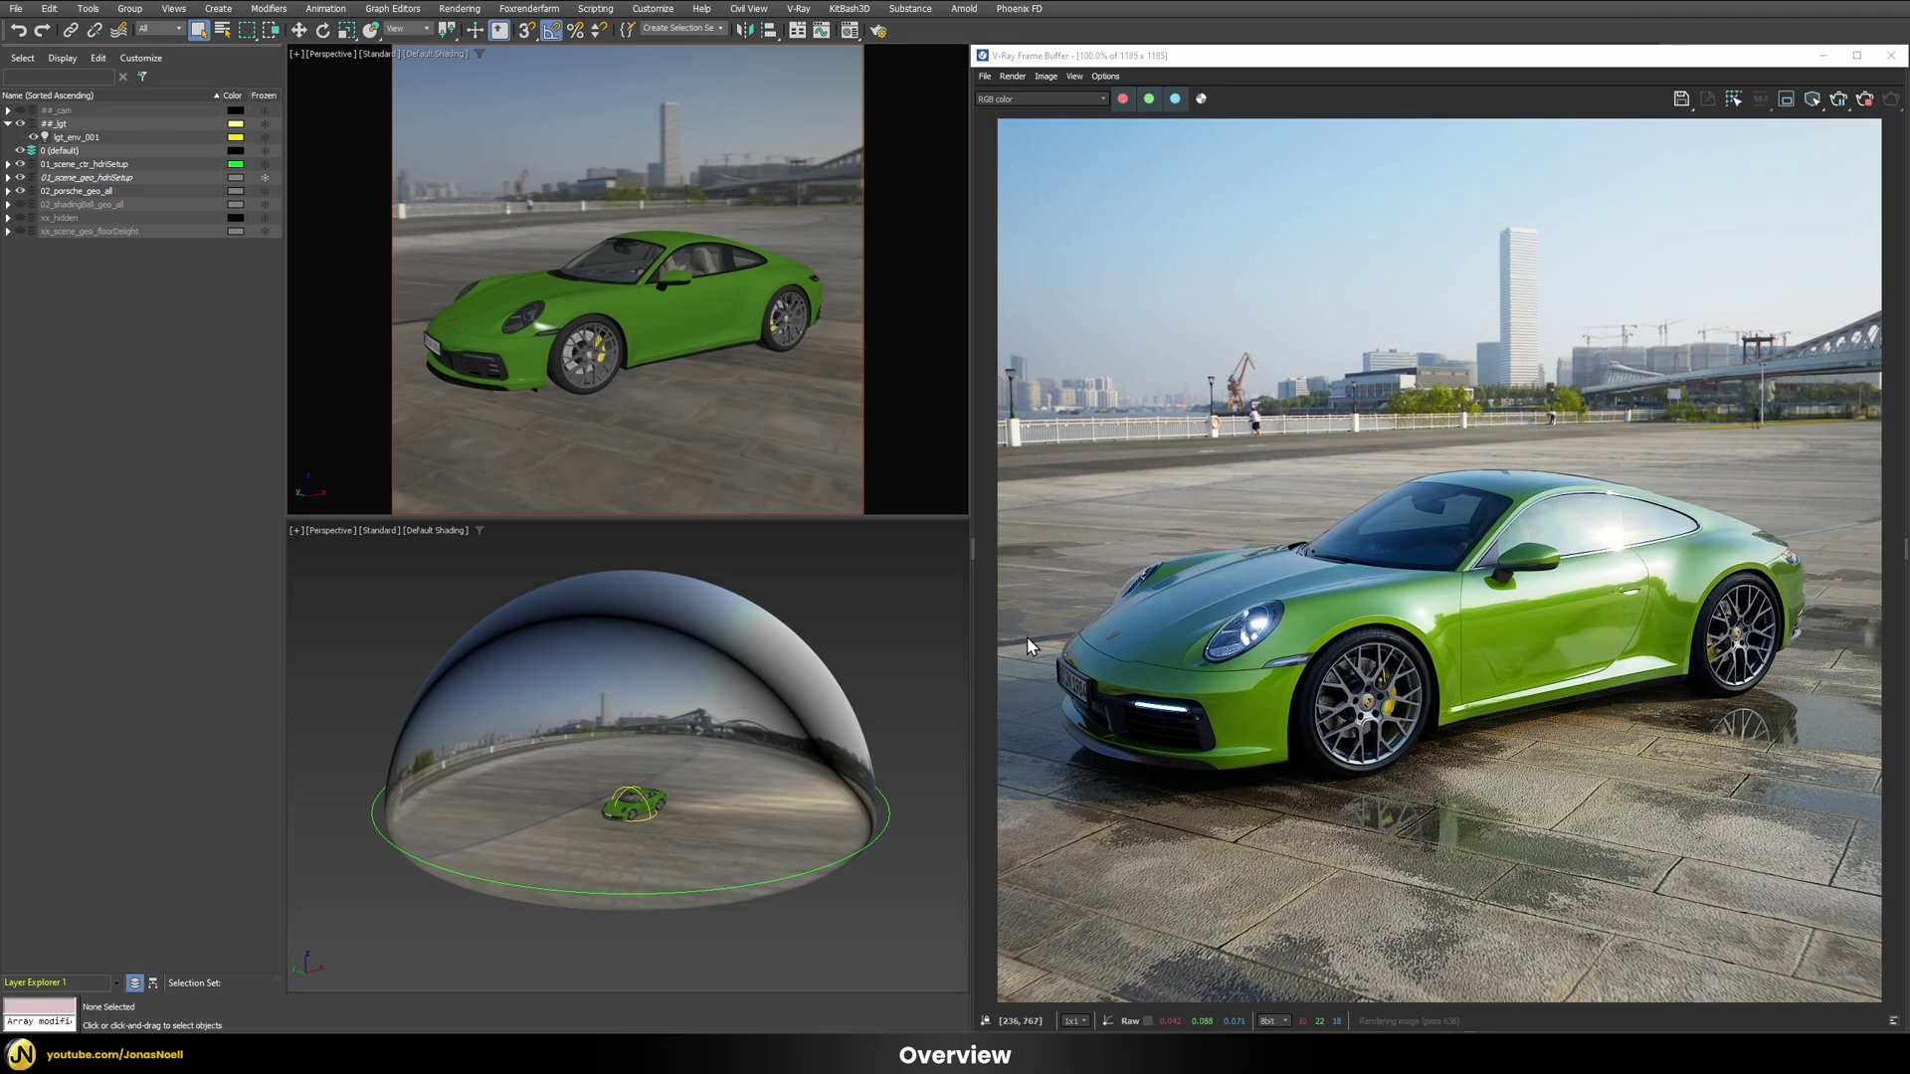
# Step: Orbit the wet-floor car render to front and front-left three-quarter views
pyautogui.keyDown('alt'); pyautogui.moveTo(599, 416); pyautogui.dragTo(649, 397, button='middle'); pyautogui.keyUp('alt')
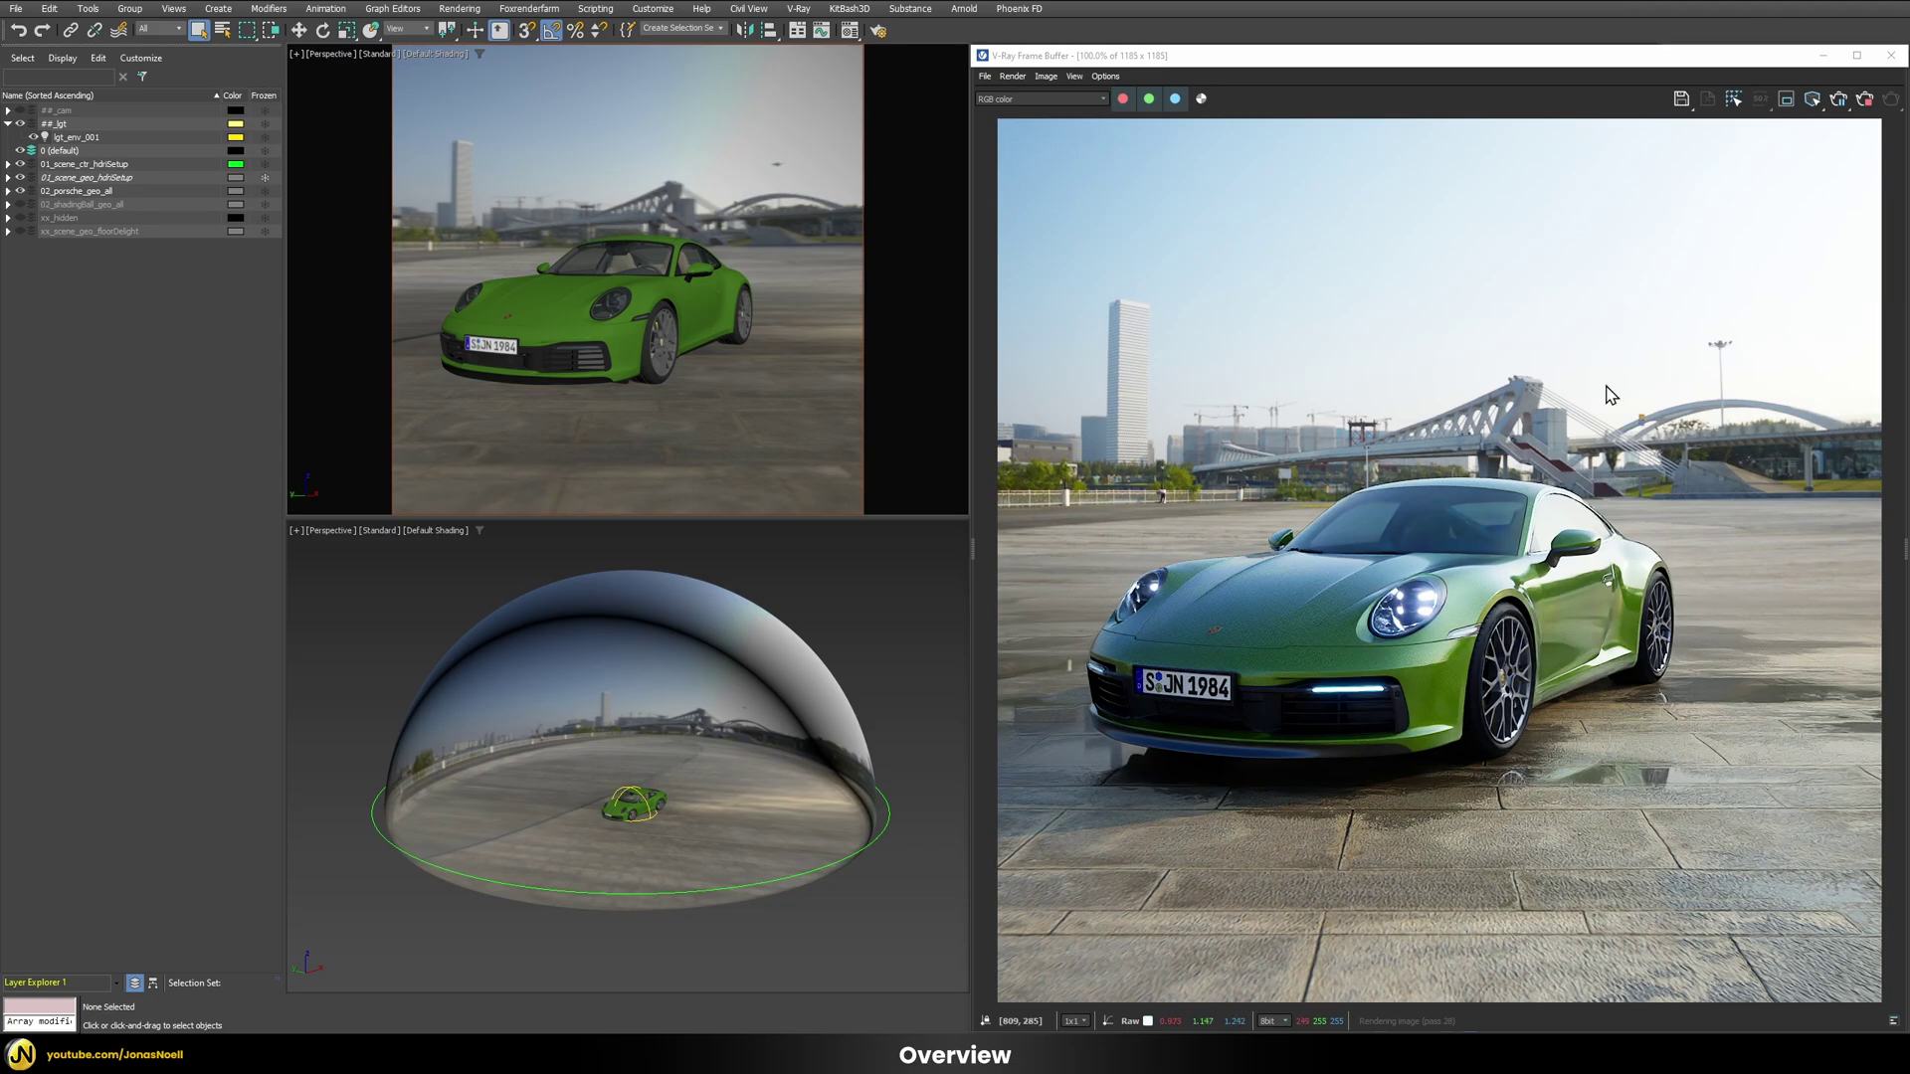
pyautogui.keyDown('alt'); pyautogui.moveTo(694, 295); pyautogui.dragTo(751, 299, button='middle'); pyautogui.keyUp('alt')
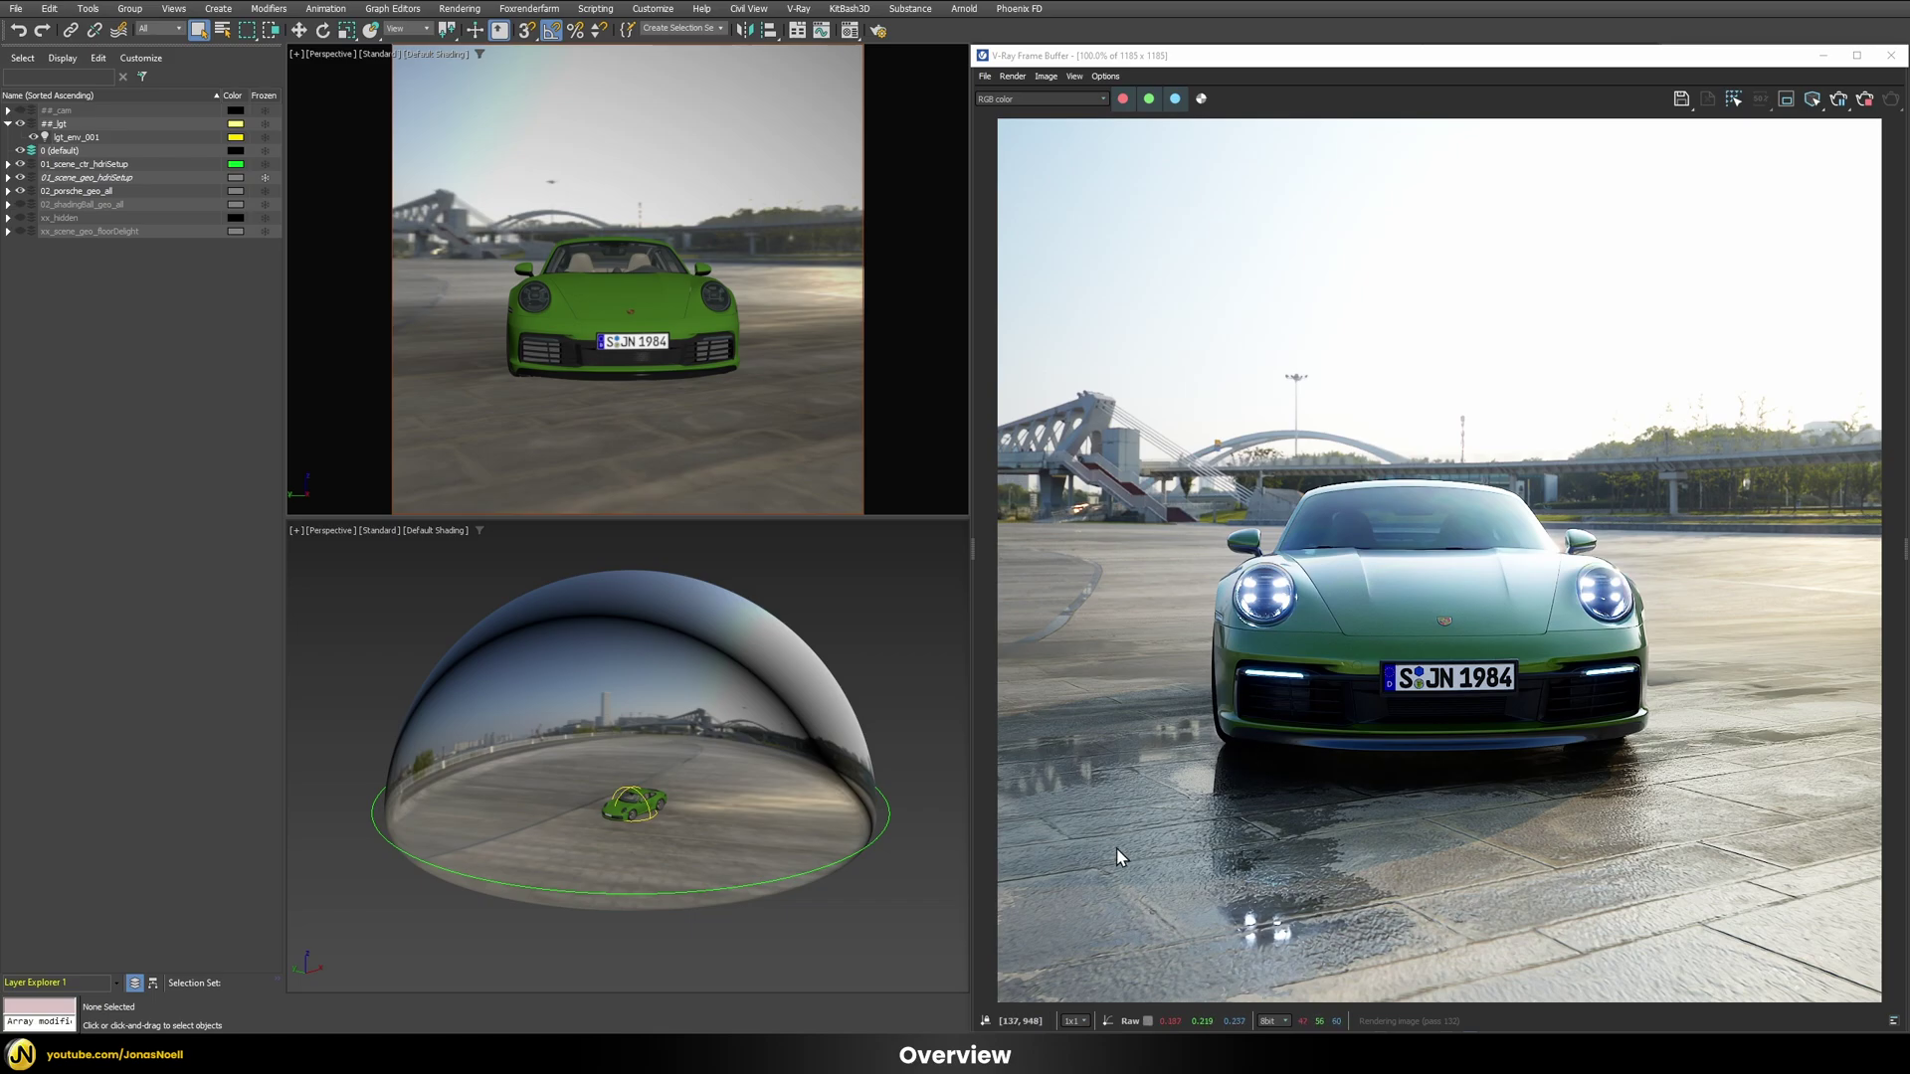
pyautogui.keyDown('alt'); pyautogui.moveTo(712, 273); pyautogui.dragTo(592, 287, button='middle'); pyautogui.keyUp('alt')
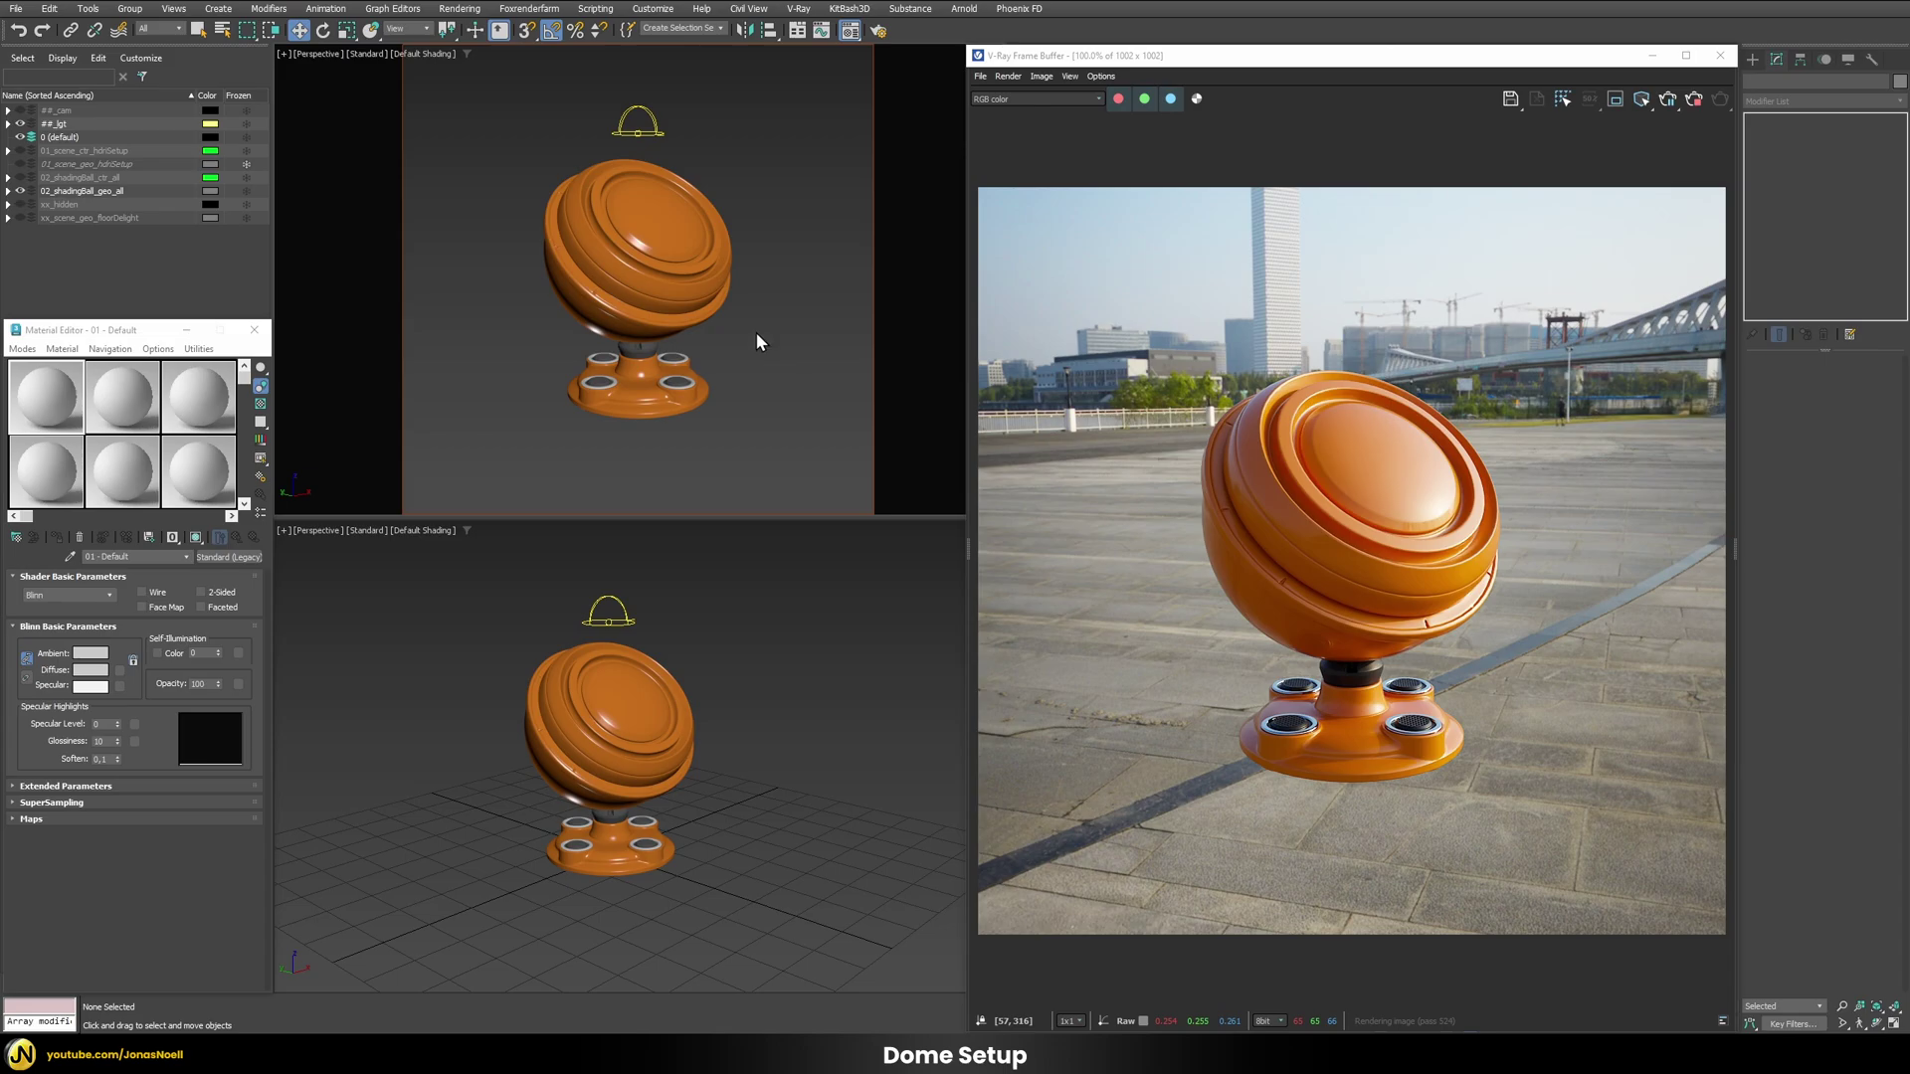
# Step: Toggle the VRayLight dome off and on twice, then drag its HDRI map to a material slot
pyautogui.click(638, 130)
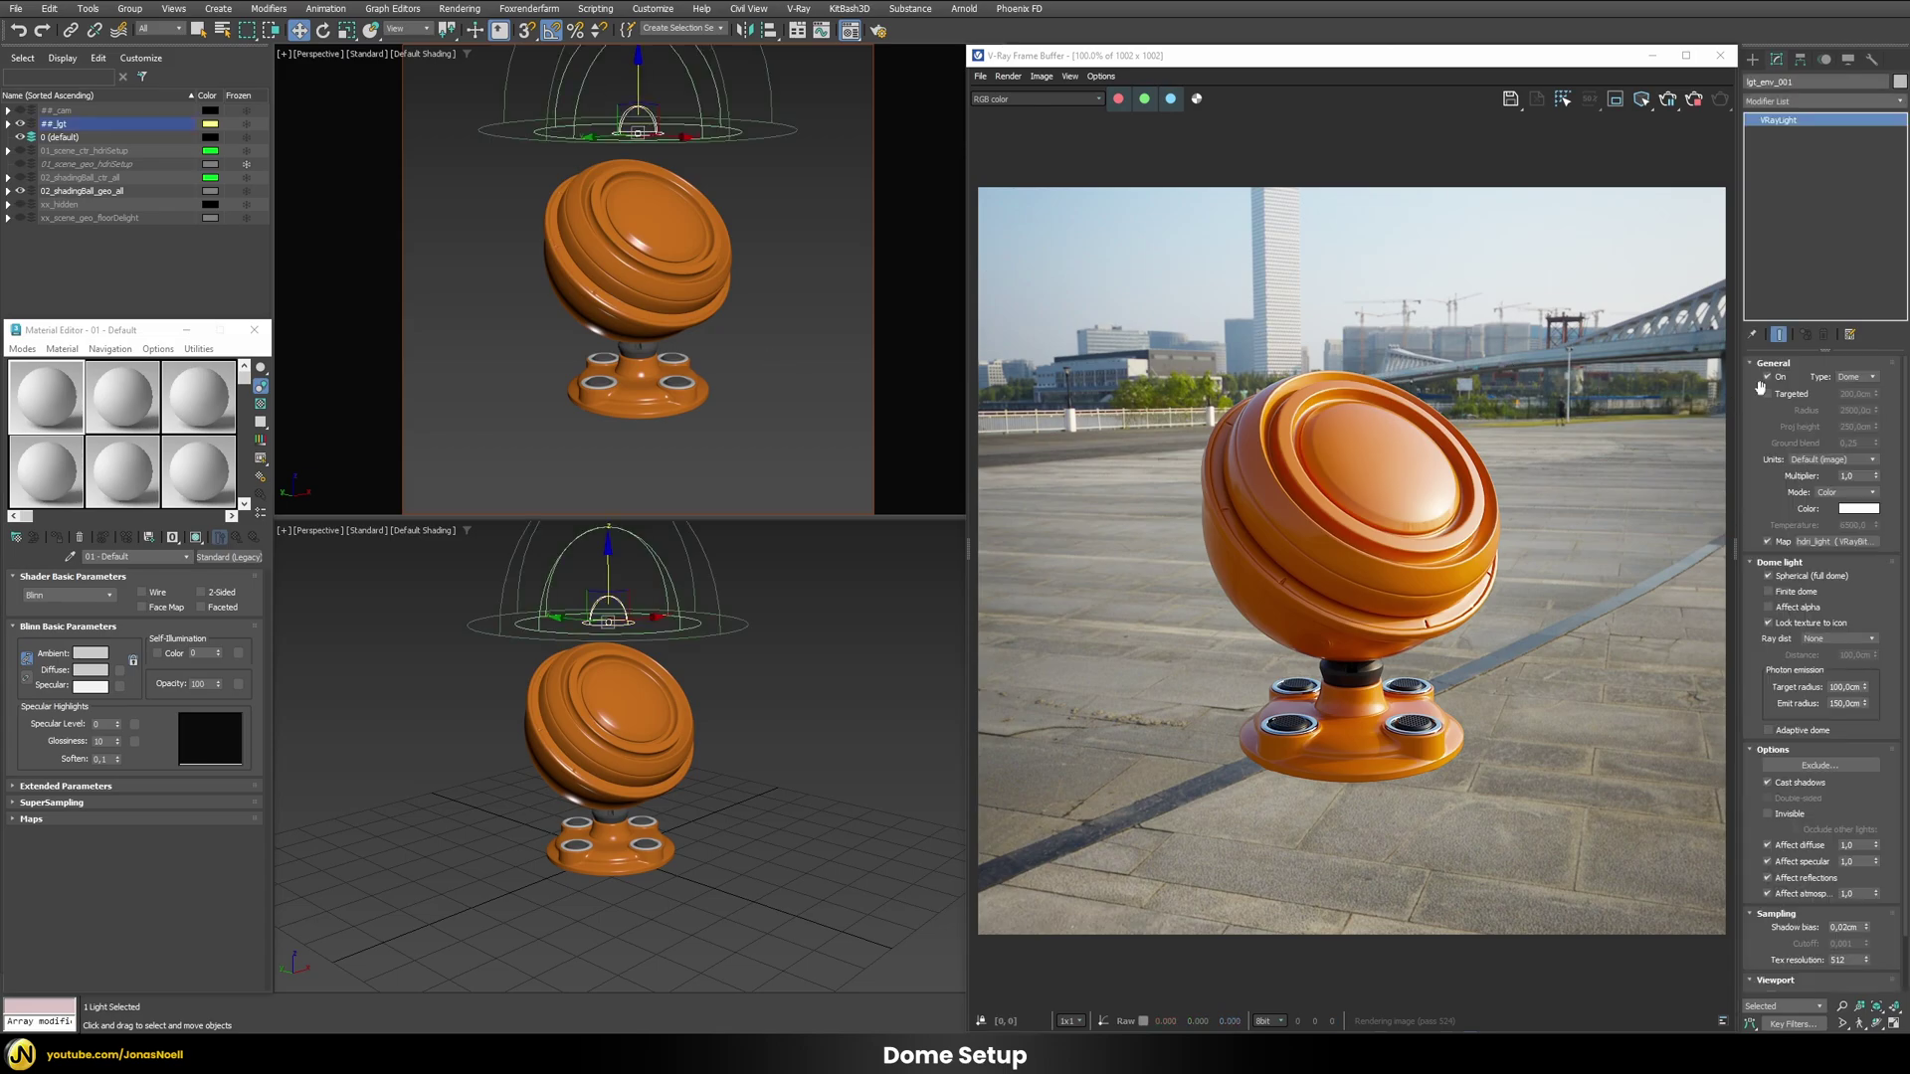
pyautogui.click(1770, 378)
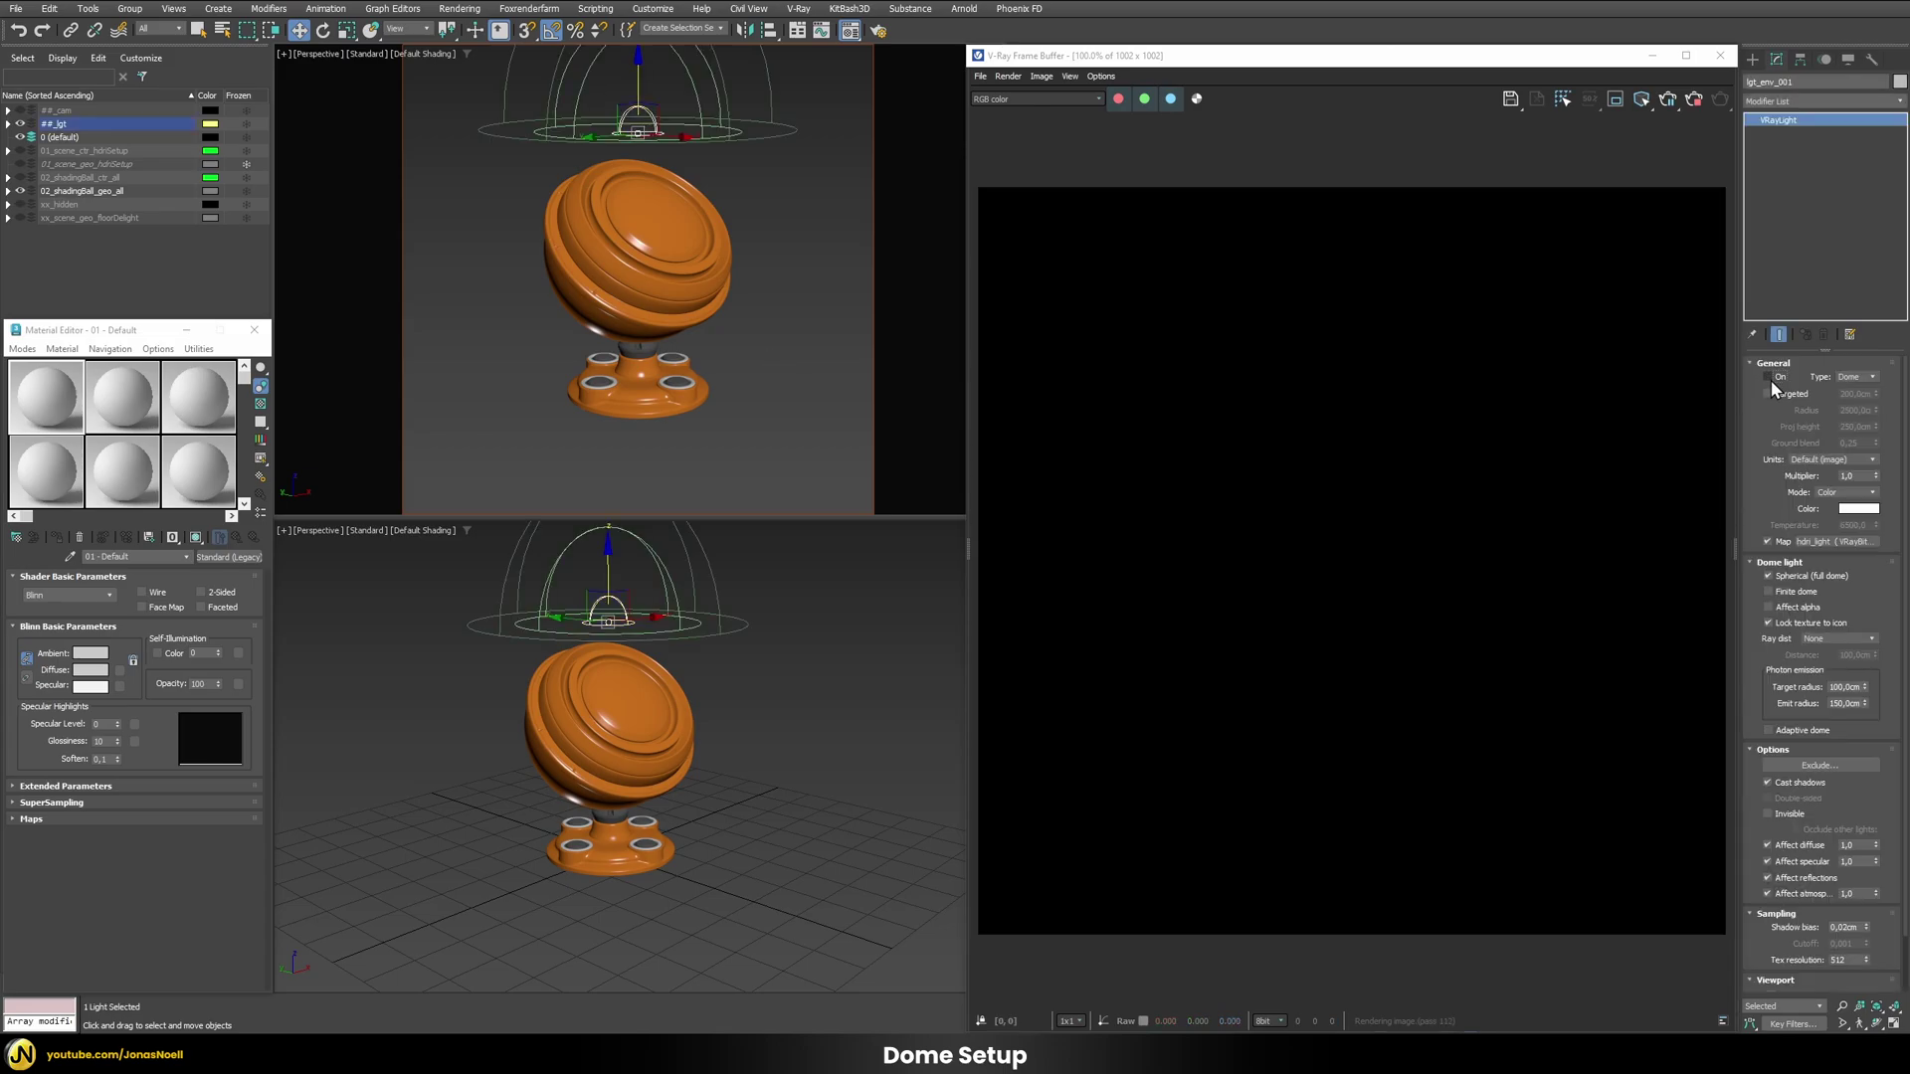
pyautogui.click(1770, 378)
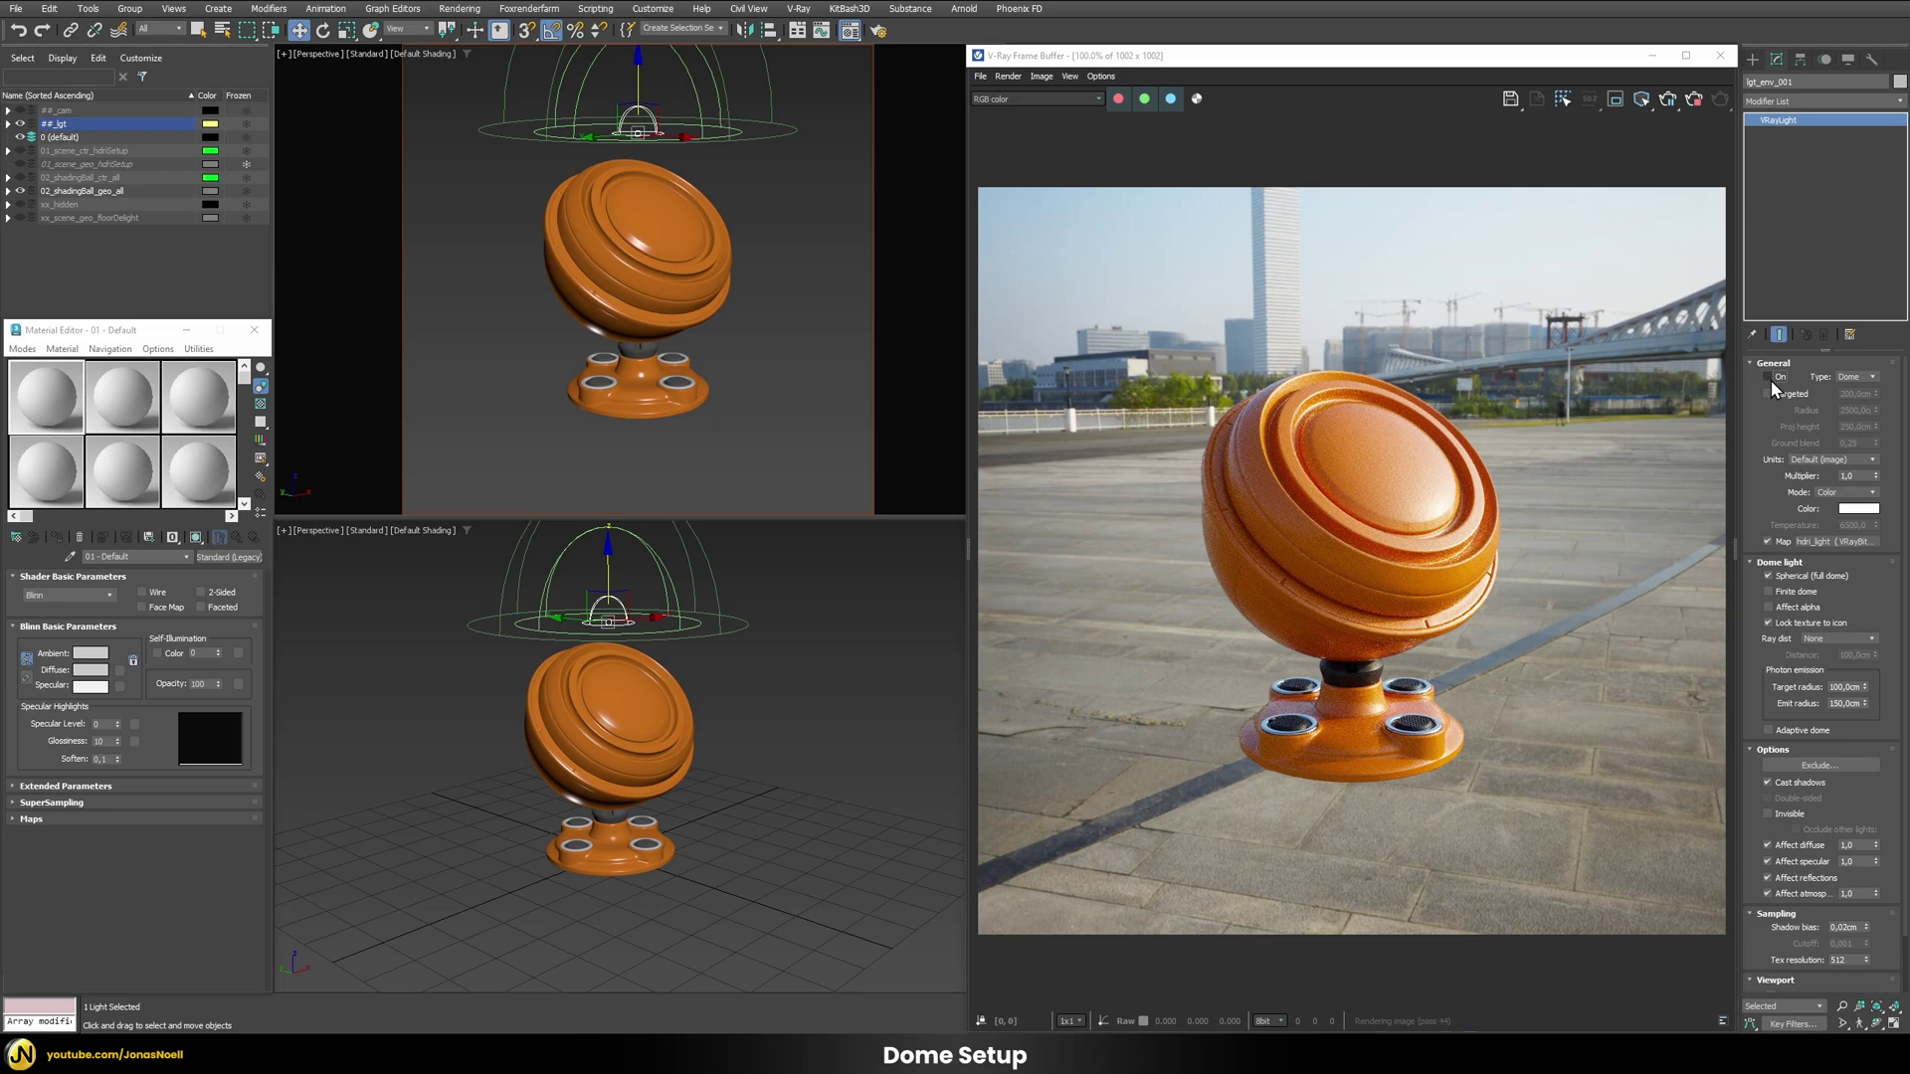
pyautogui.click(1770, 379)
pyautogui.click(1770, 378)
pyautogui.moveTo(1864, 554); pyautogui.dragTo(40, 397)
# Step: Instance the dome's HDRI map into the slot, then toggle the dome's Invisible option on and off
pyautogui.click(105, 706)
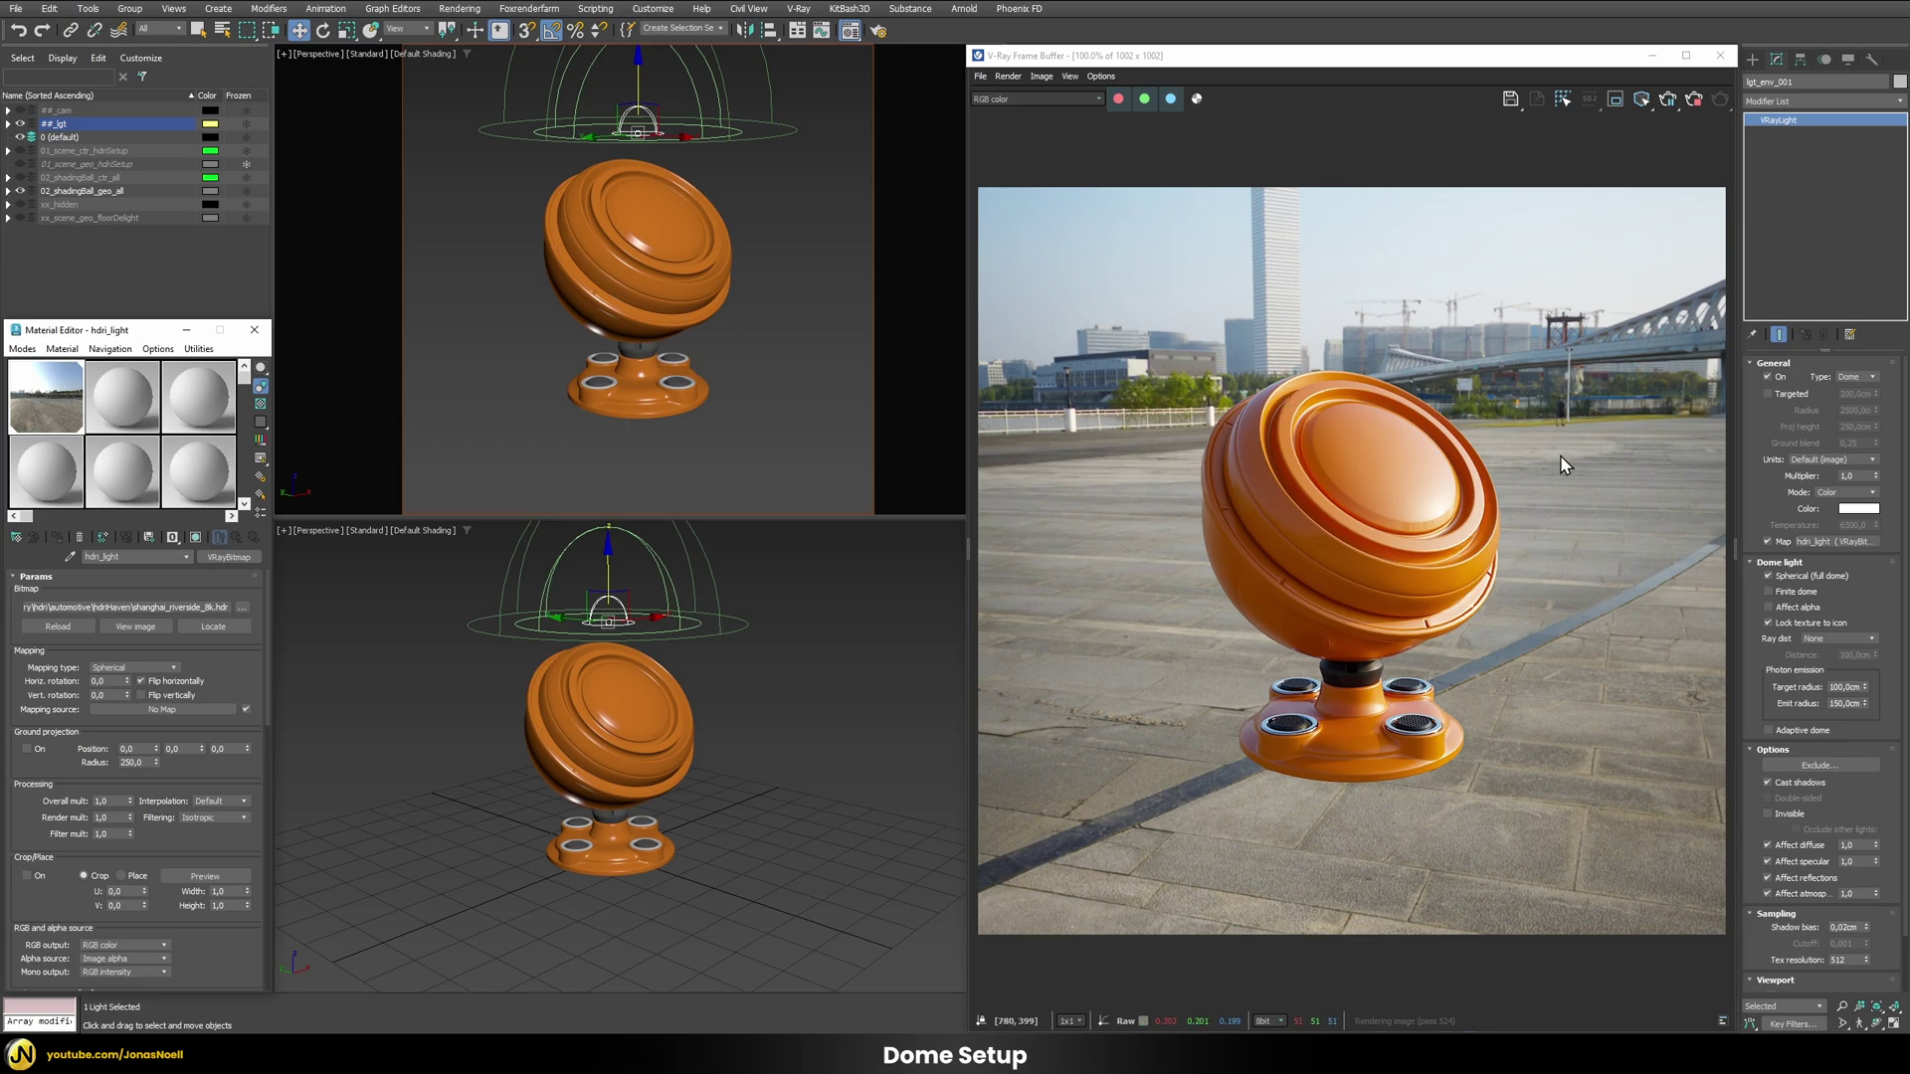
pyautogui.moveTo(790, 338)
pyautogui.keyDown('alt'); pyautogui.mouseDown(button='middle')
pyautogui.moveTo(715, 328)
pyautogui.moveTo(802, 342)
pyautogui.moveTo(712, 358)
pyautogui.moveTo(773, 362)
pyautogui.moveTo(768, 336)
pyautogui.moveTo(707, 338)
pyautogui.moveTo(770, 348)
pyautogui.mouseUp(button='middle'); pyautogui.keyUp('alt')
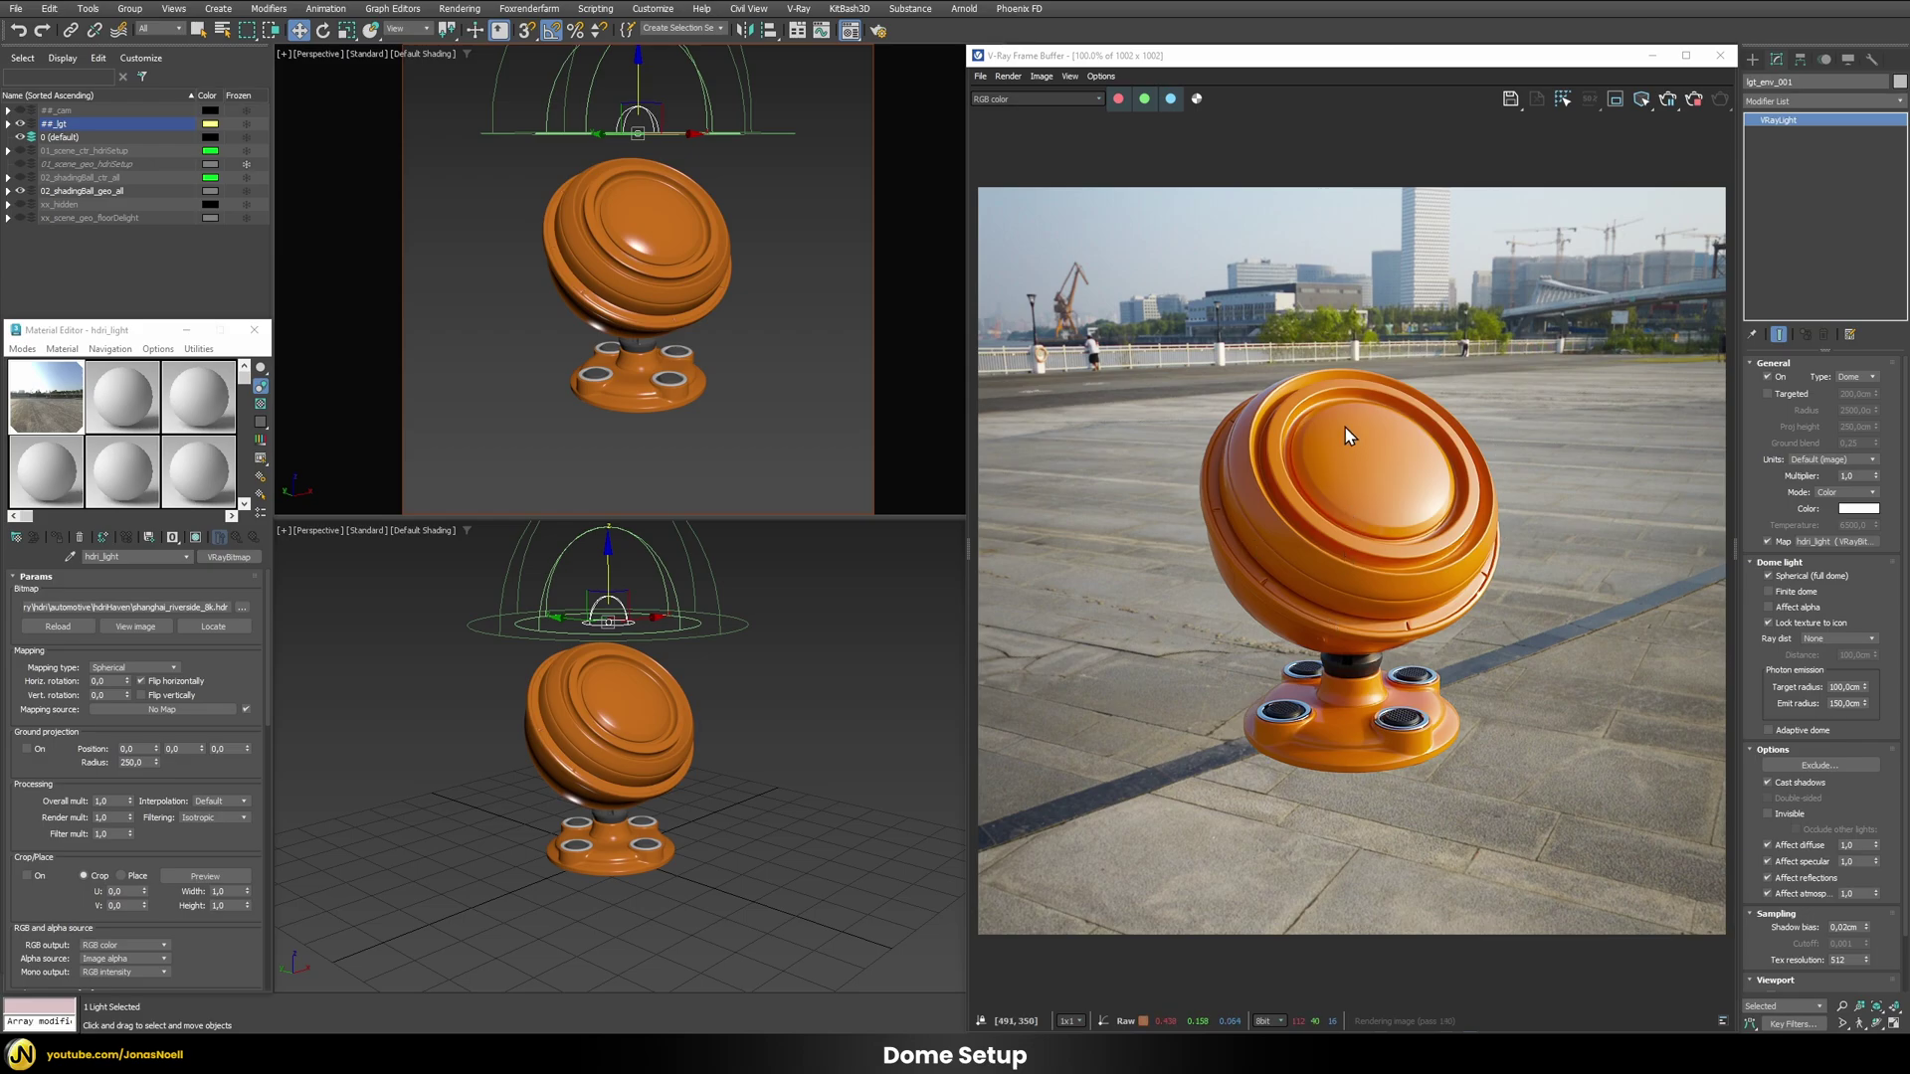
pyautogui.keyDown('alt'); pyautogui.moveTo(677, 362); pyautogui.dragTo(721, 376, button='middle'); pyautogui.keyUp('alt')
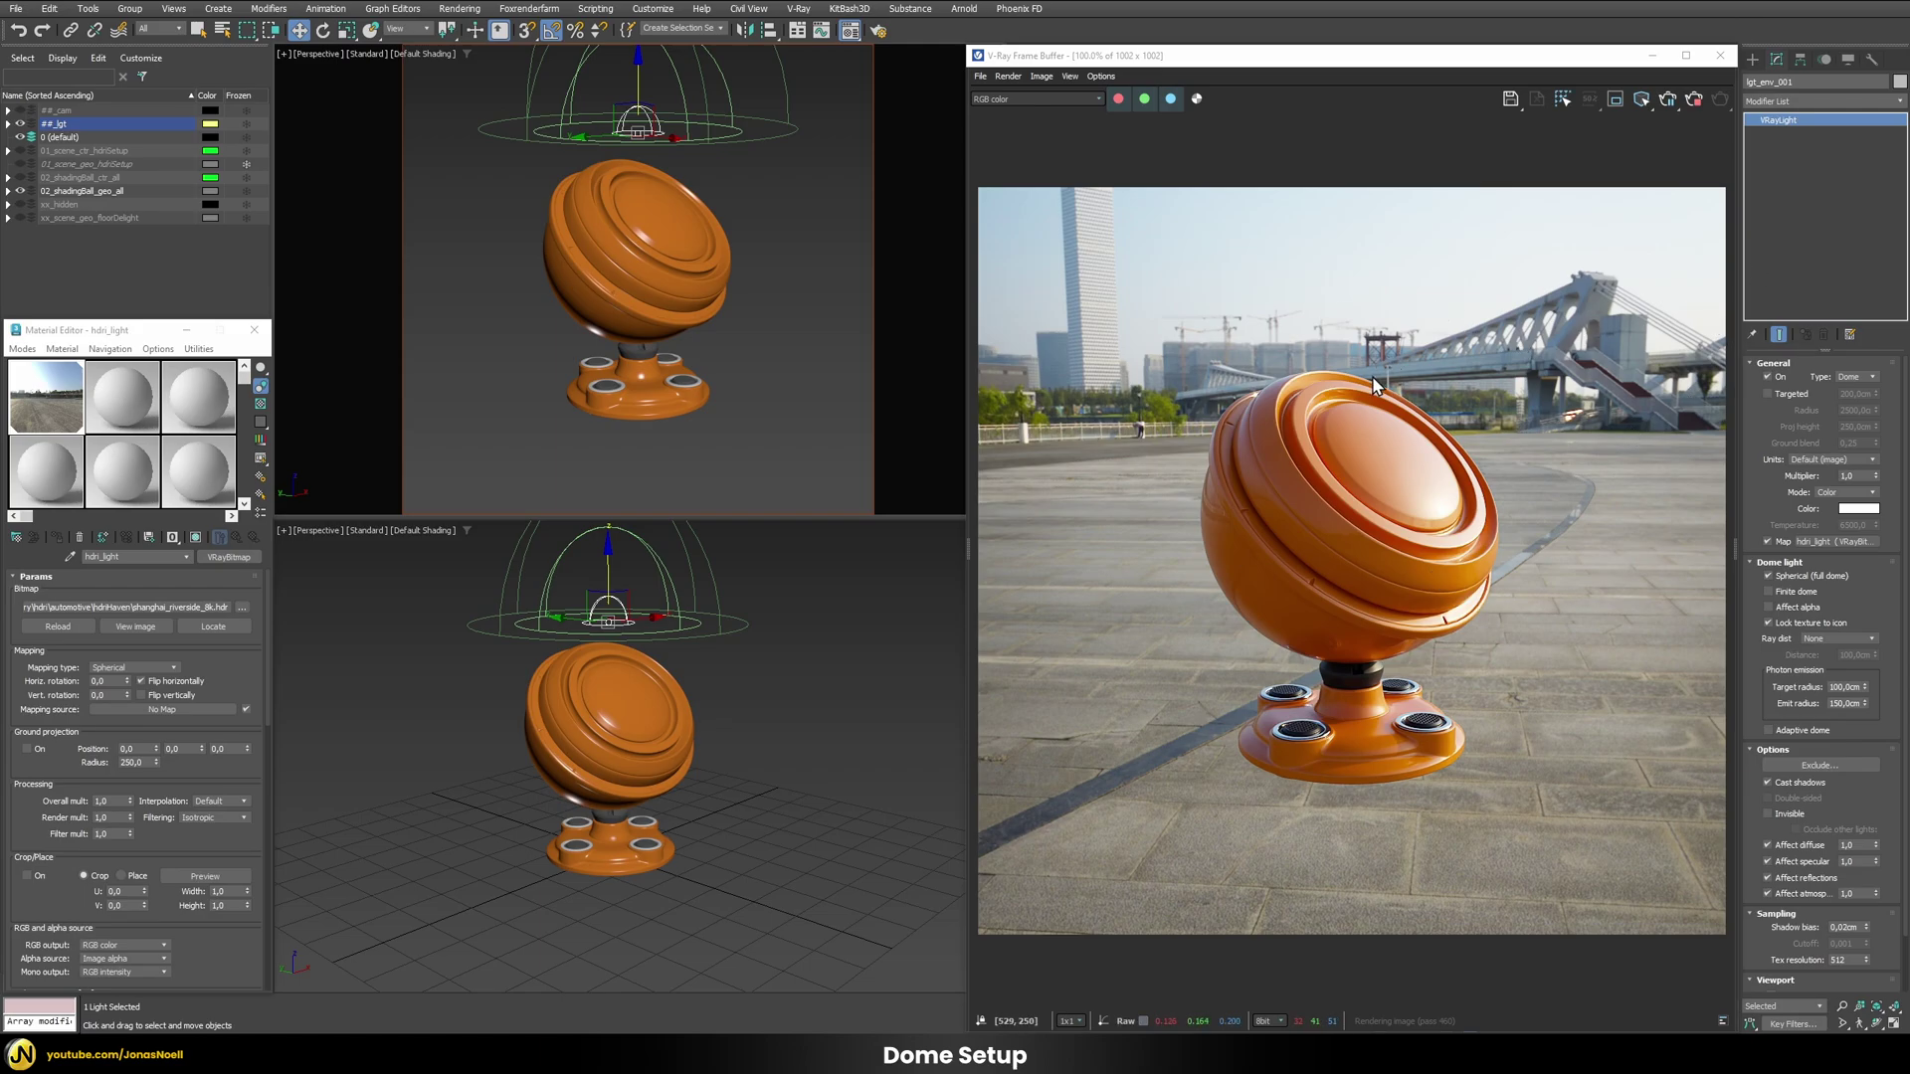
pyautogui.click(1768, 814)
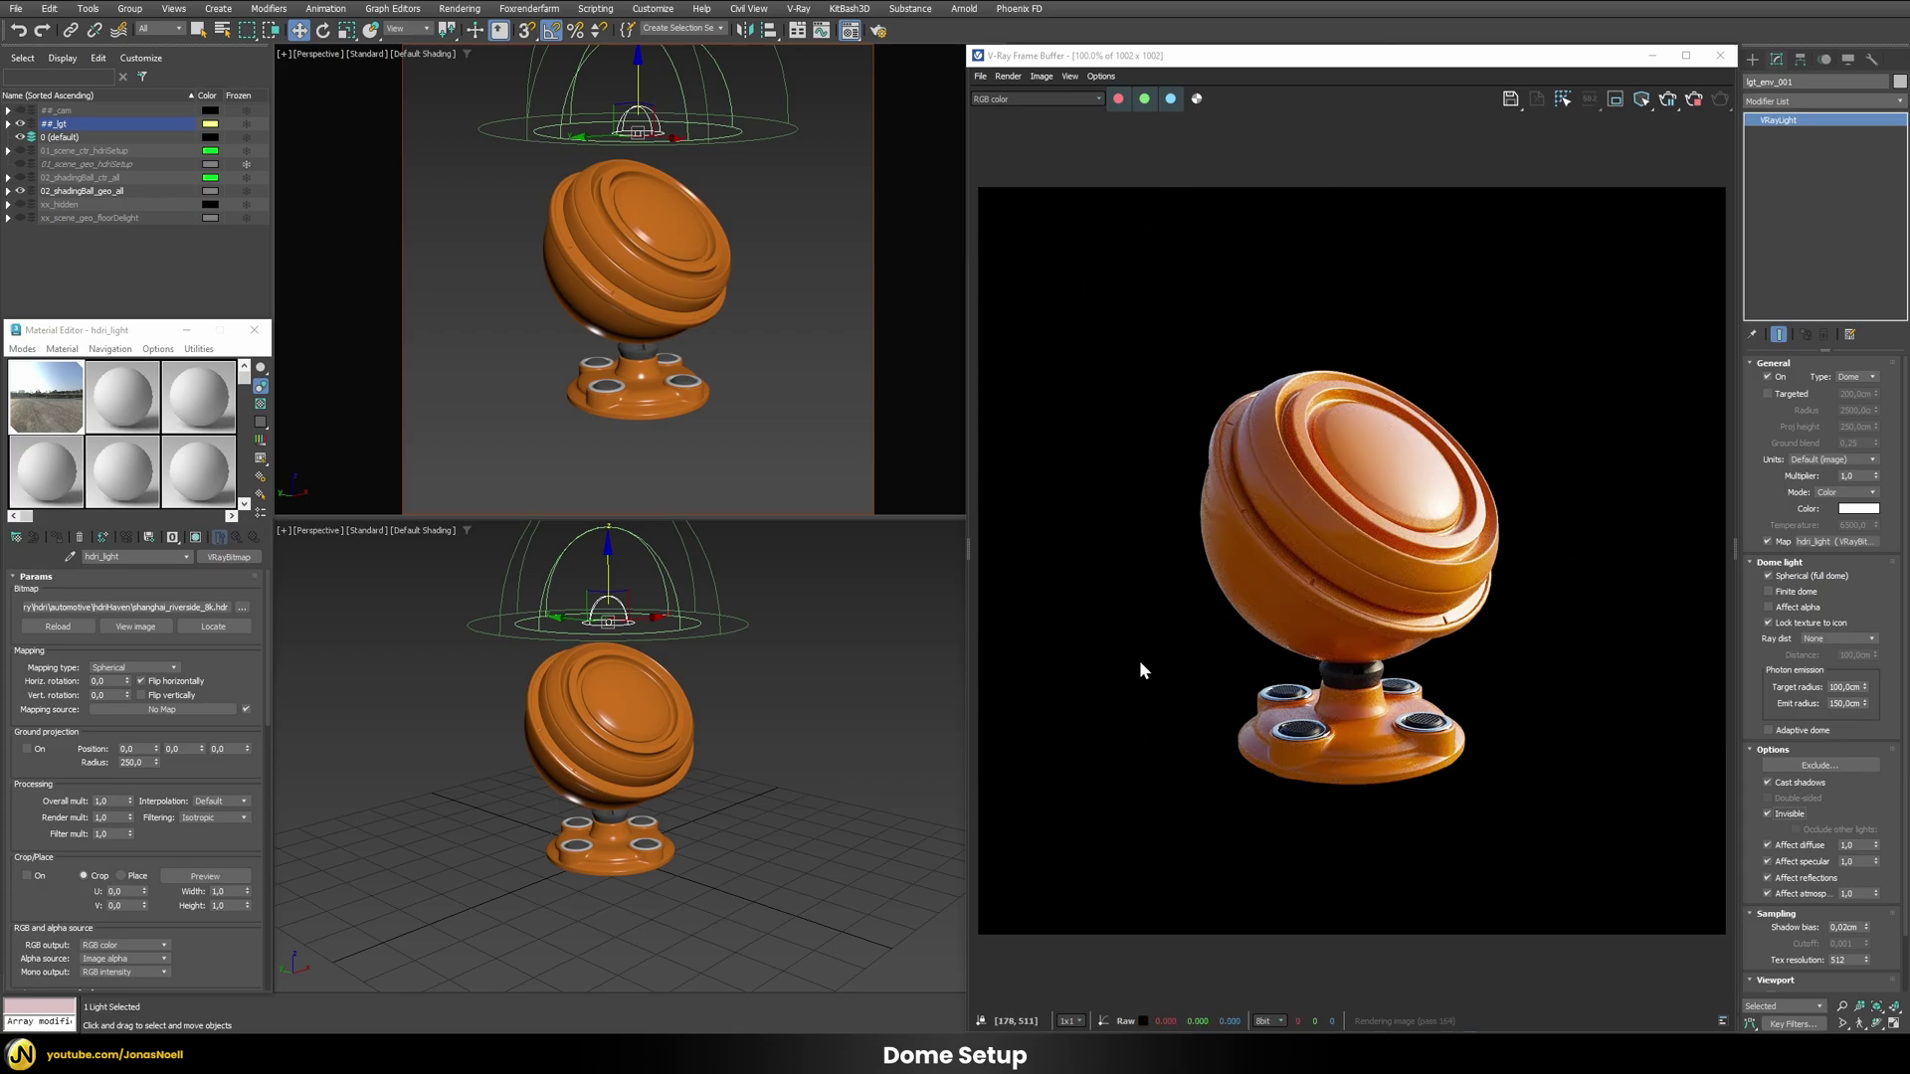
pyautogui.click(1785, 811)
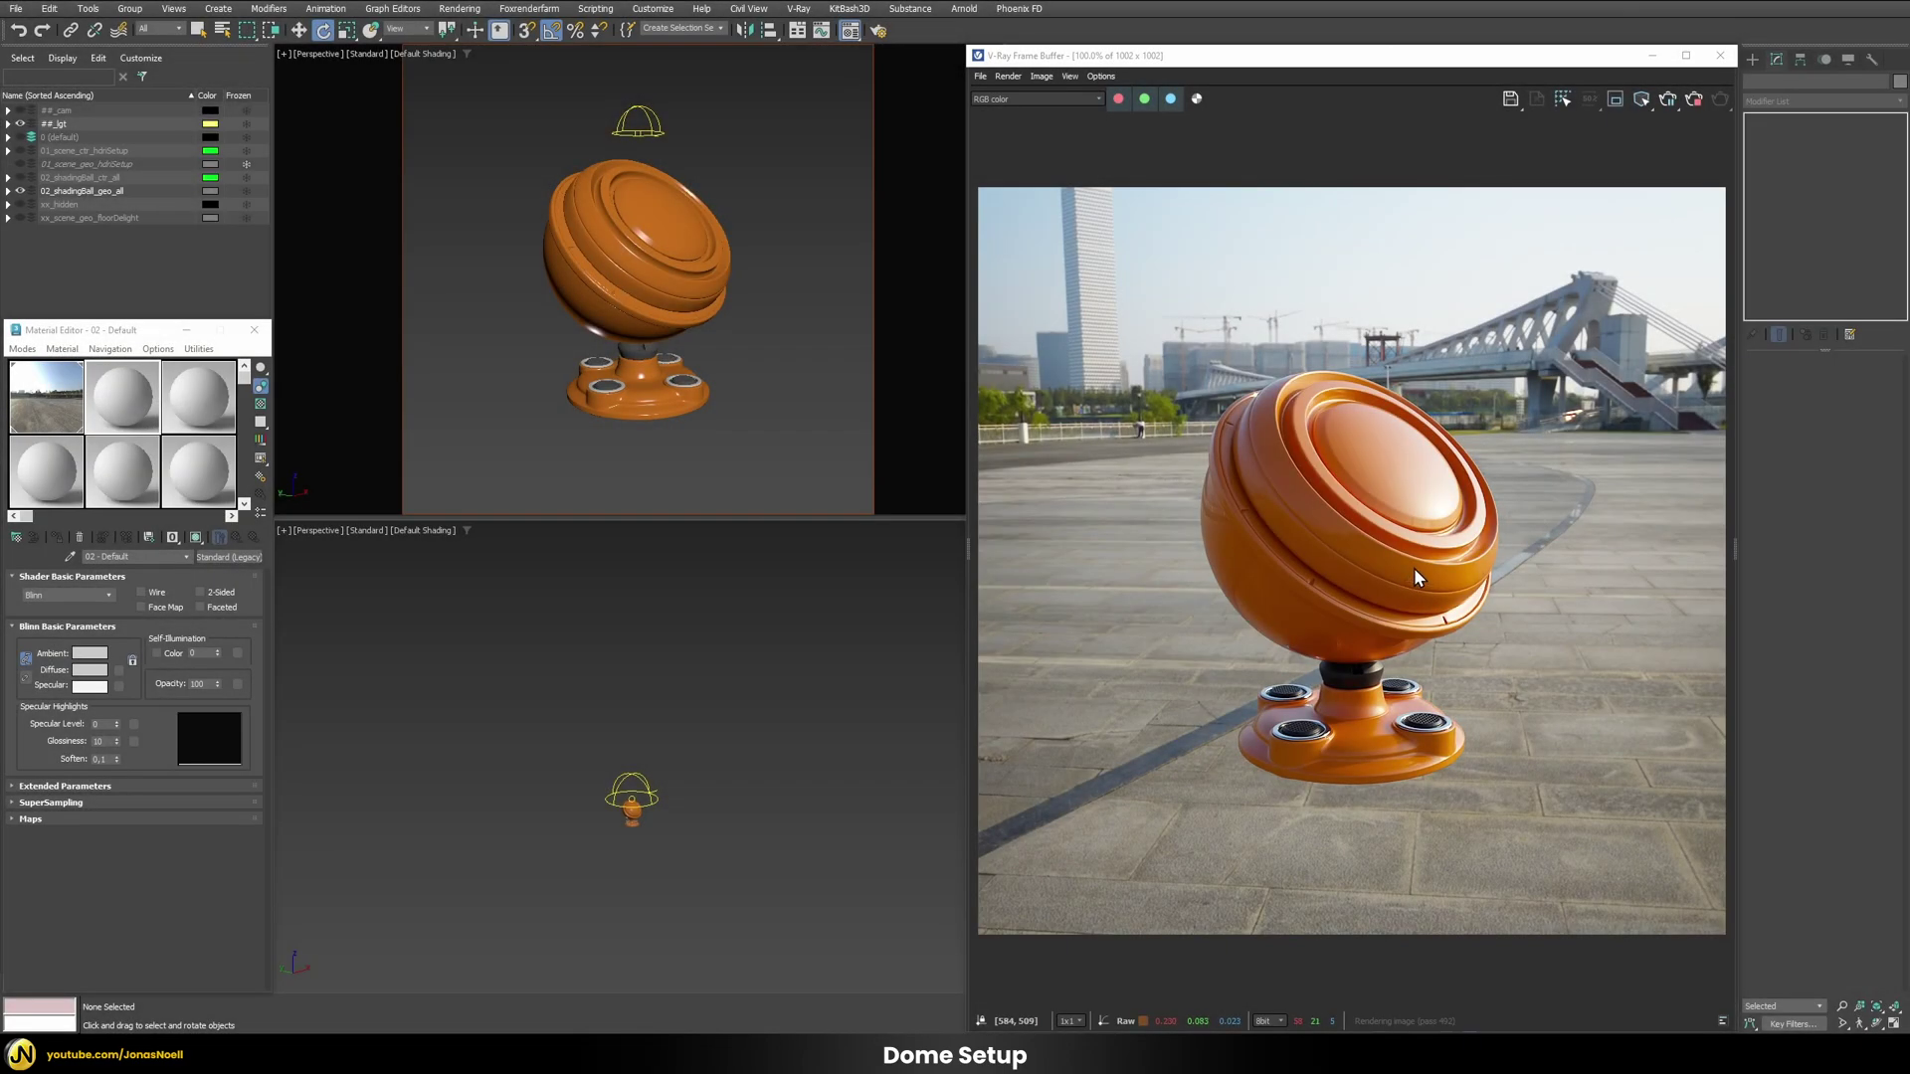
# Step: Unhide the geo_skyDome mesh and inspect it with edged faces from several angles
pyautogui.click(8, 137)
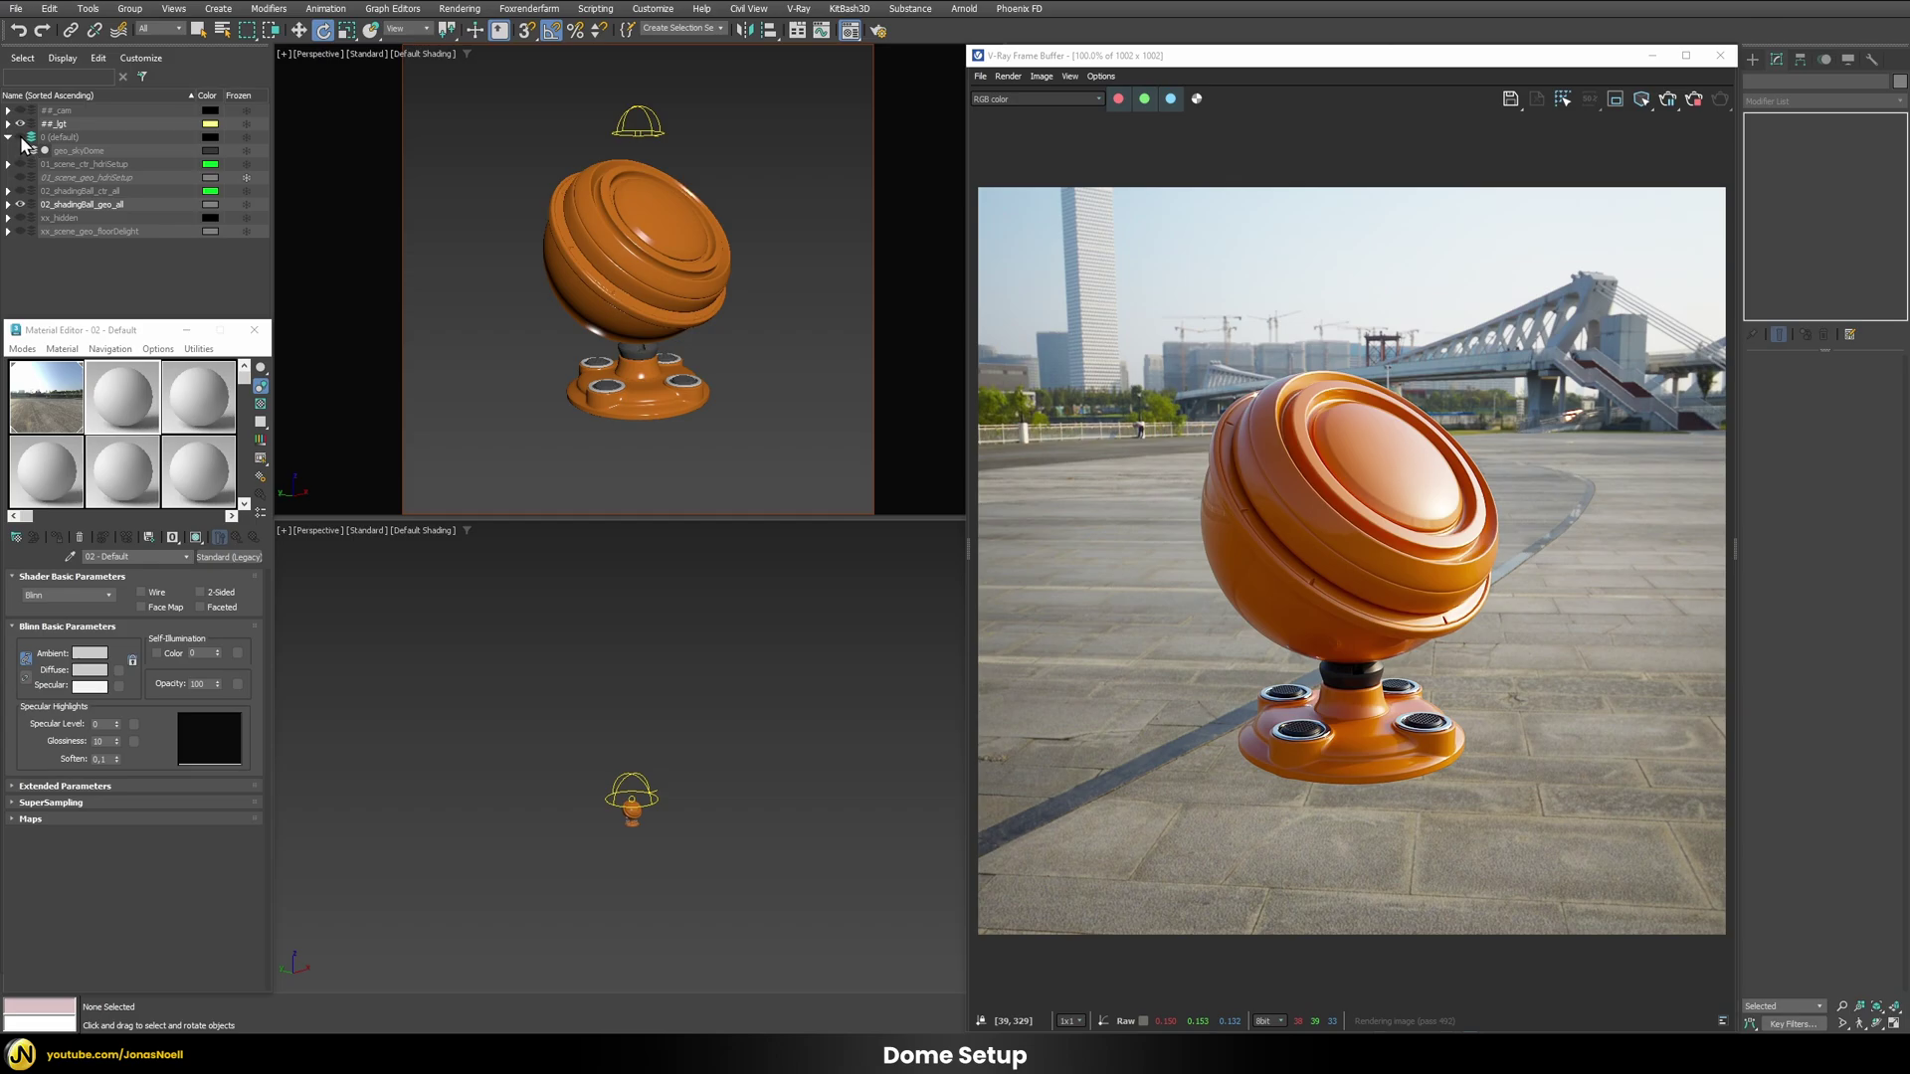
pyautogui.click(20, 137)
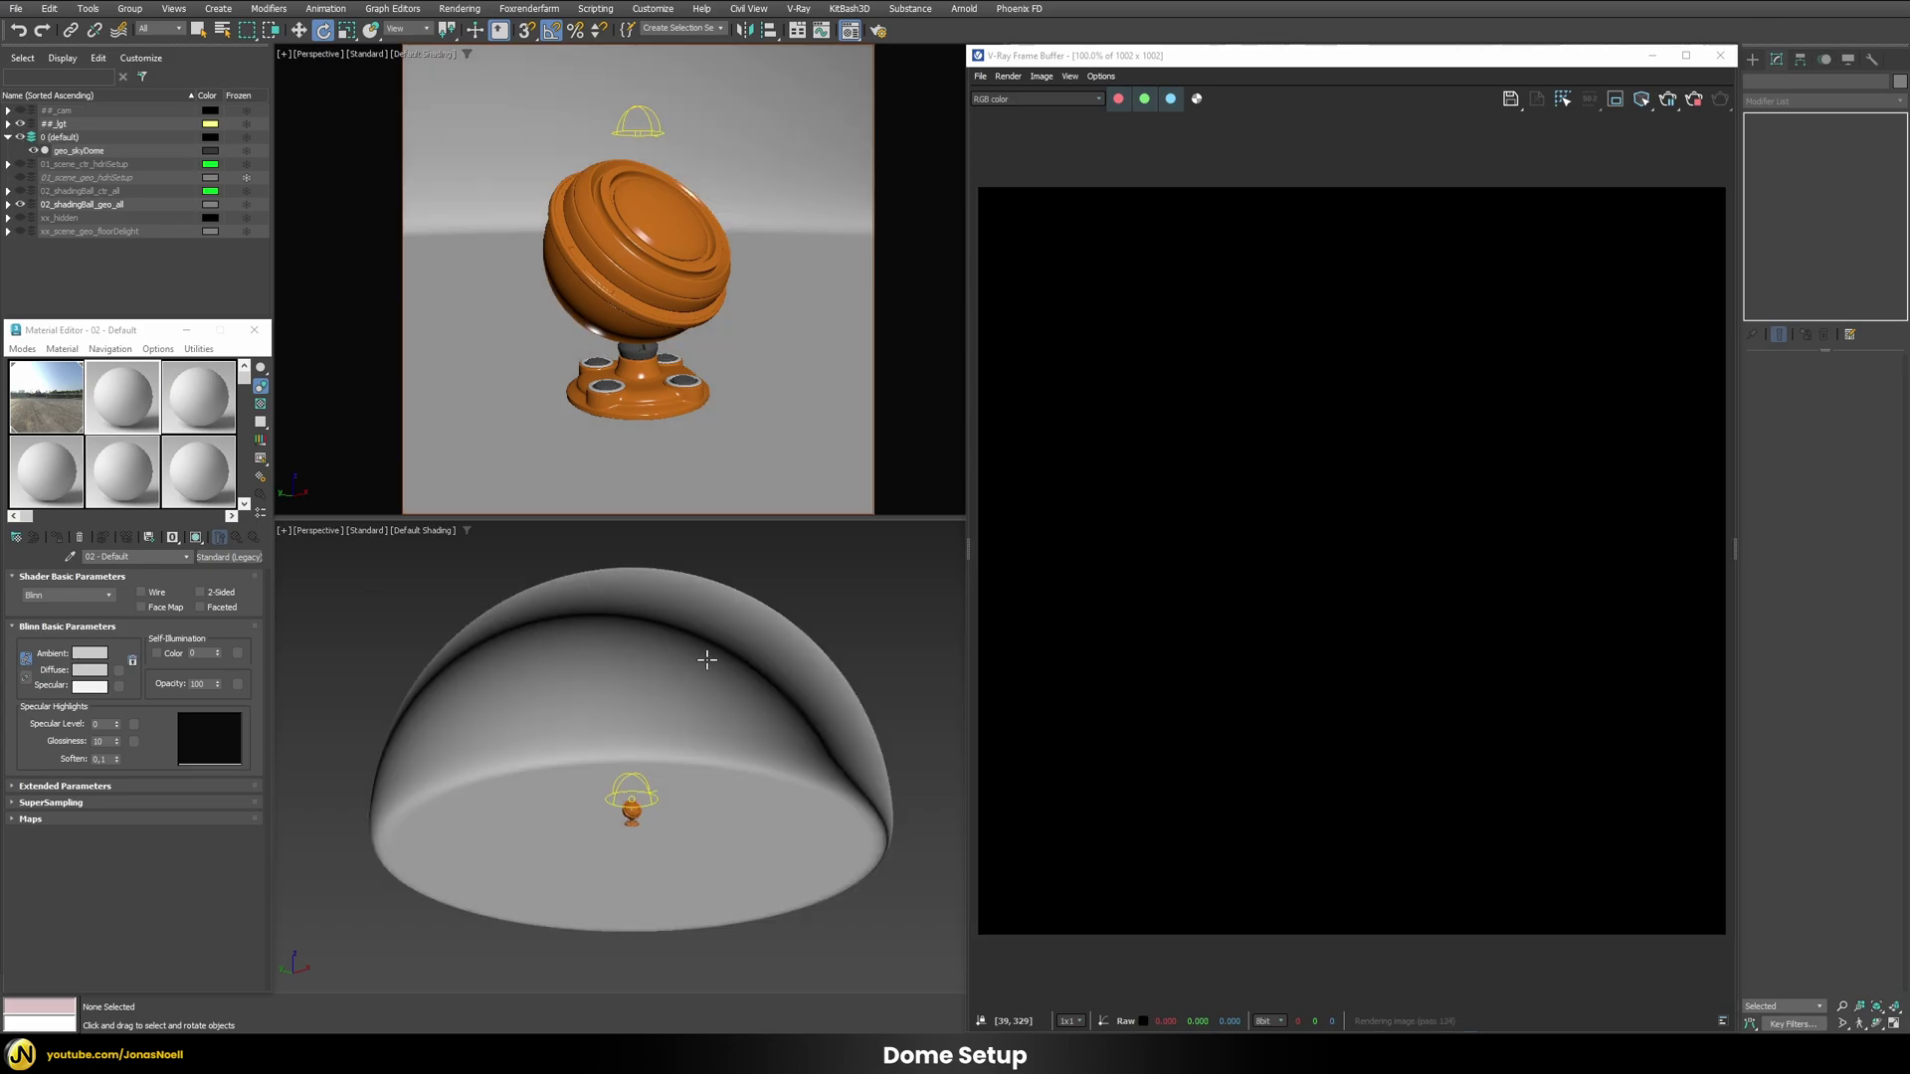
pyautogui.press('F4')
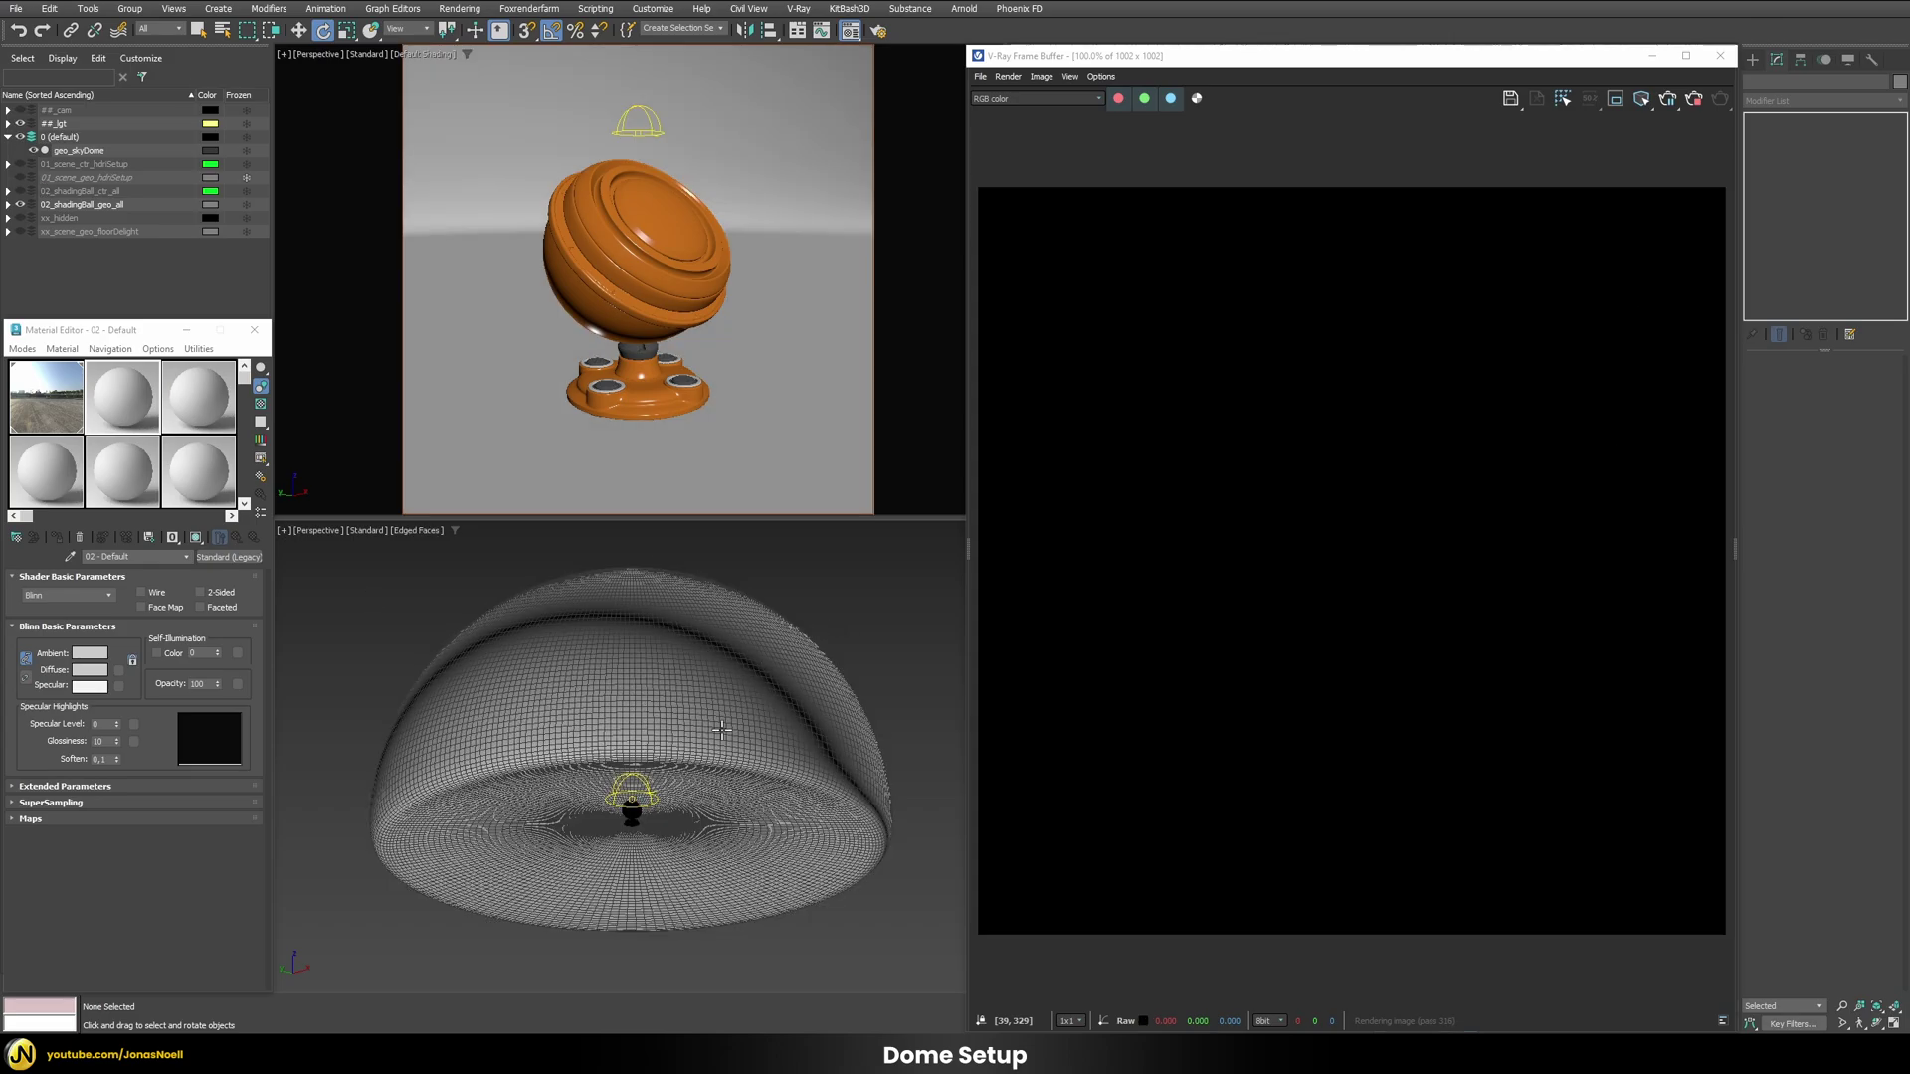
pyautogui.keyDown('alt'); pyautogui.moveTo(721, 730); pyautogui.dragTo(604, 759, button='middle'); pyautogui.keyUp('alt')
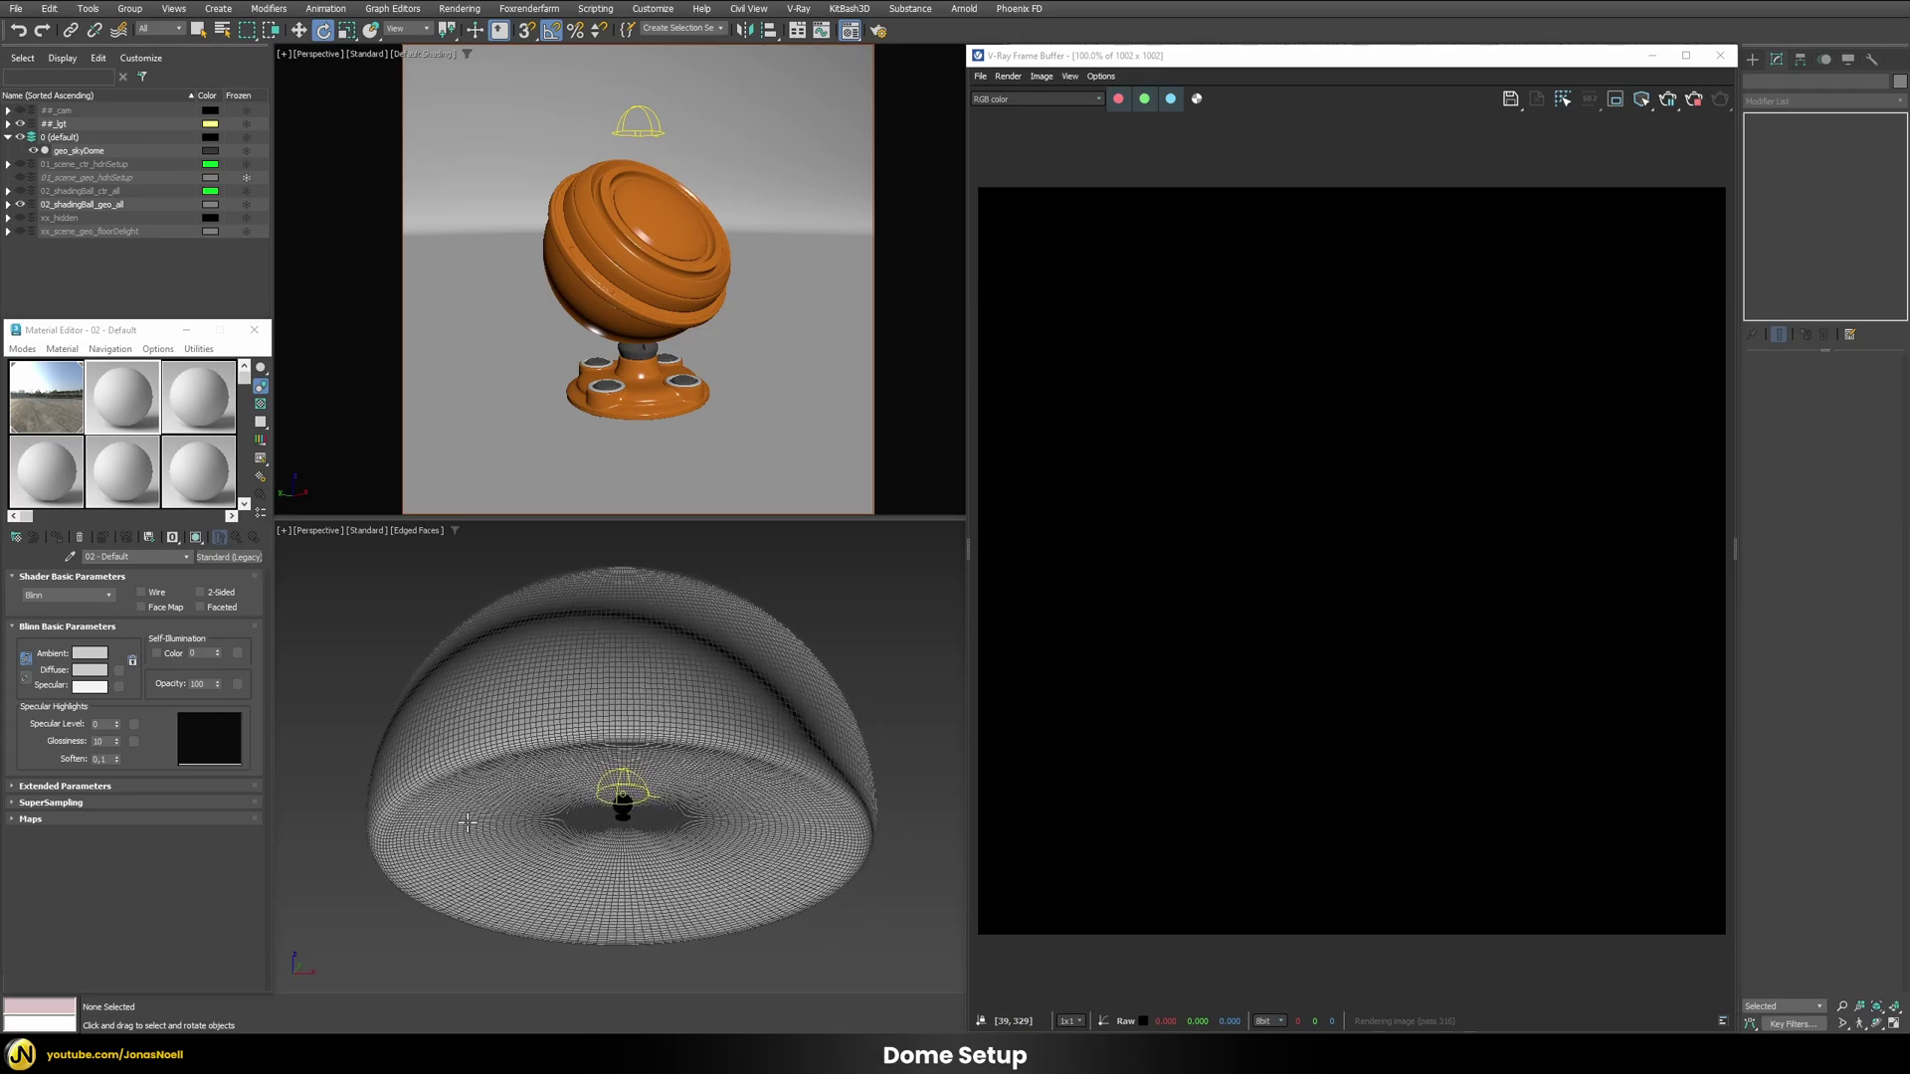
pyautogui.keyDown('alt'); pyautogui.moveTo(771, 835); pyautogui.dragTo(764, 785, button='middle'); pyautogui.keyUp('alt')
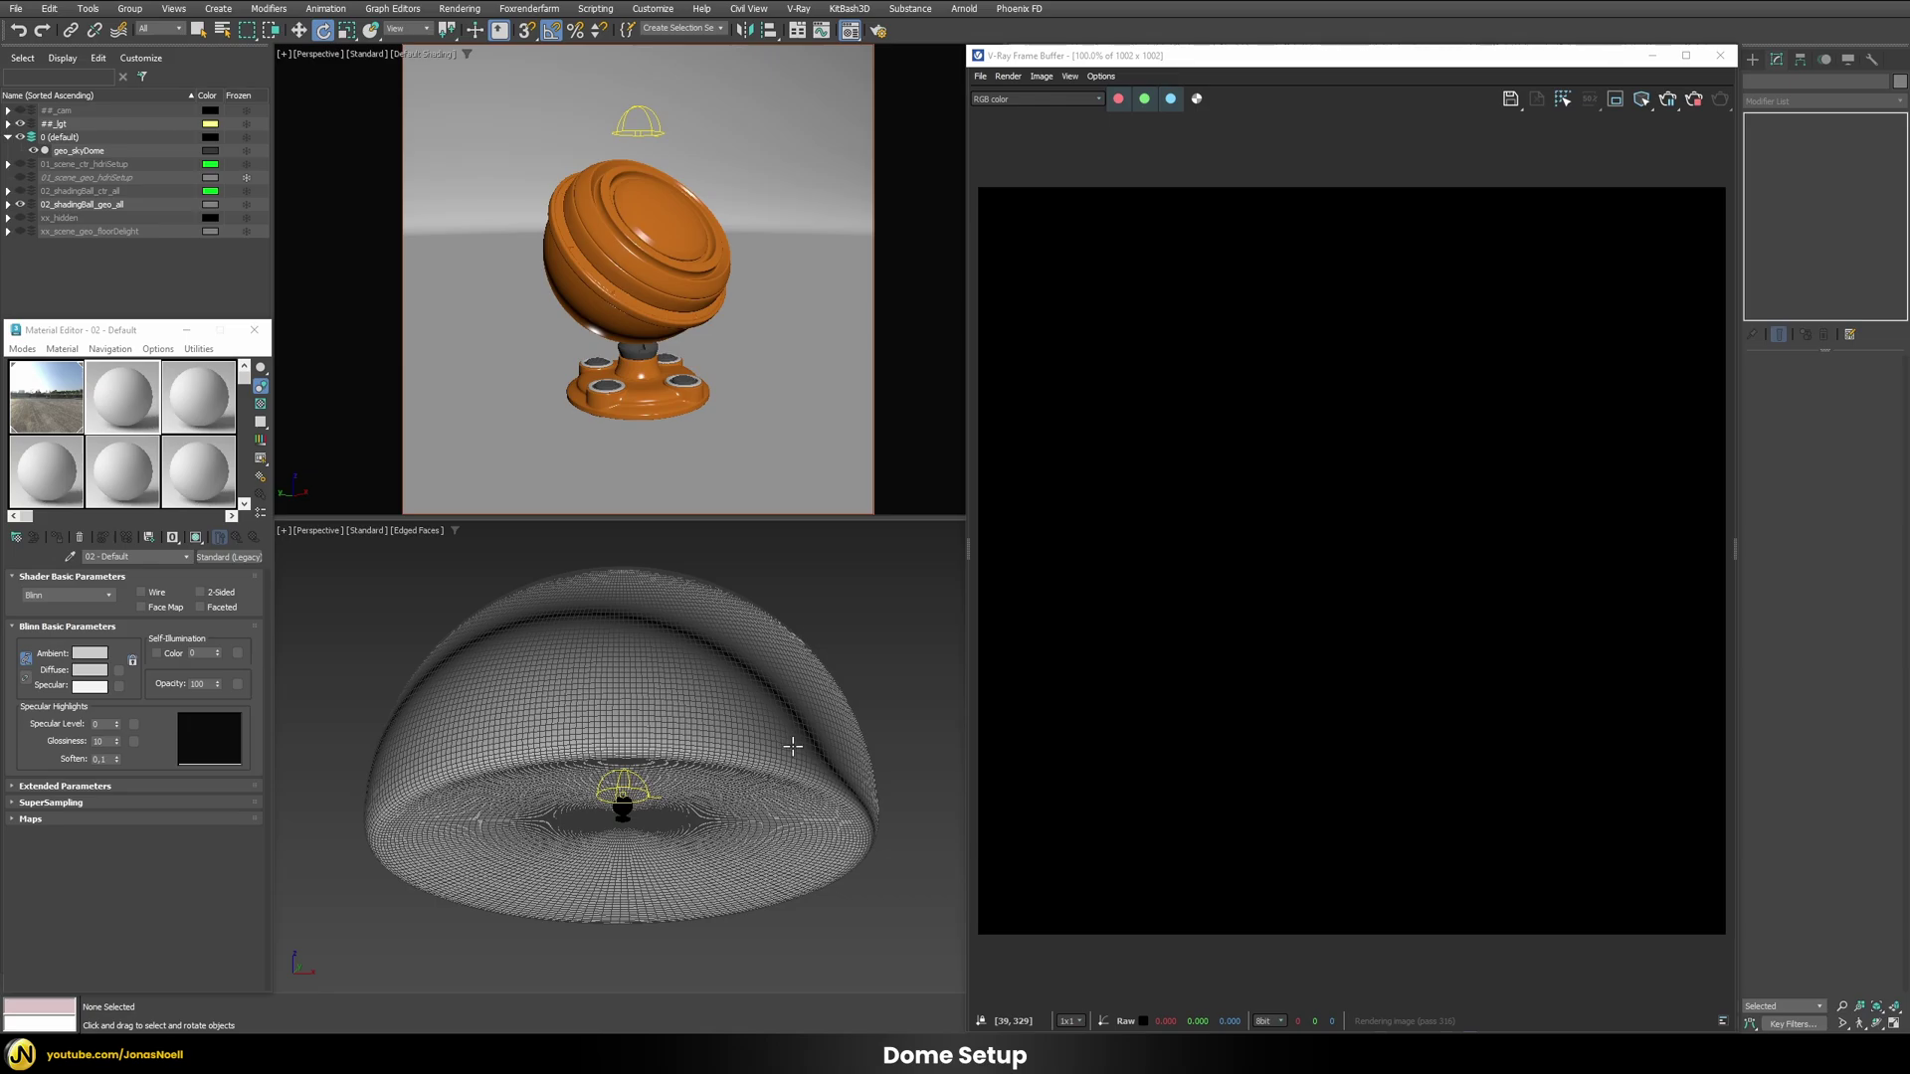
pyautogui.keyDown('alt'); pyautogui.moveTo(776, 786); pyautogui.dragTo(820, 786, button='middle'); pyautogui.keyUp('alt')
pyautogui.scroll(5, 820, 786)
pyautogui.scroll(-4, 820, 786)
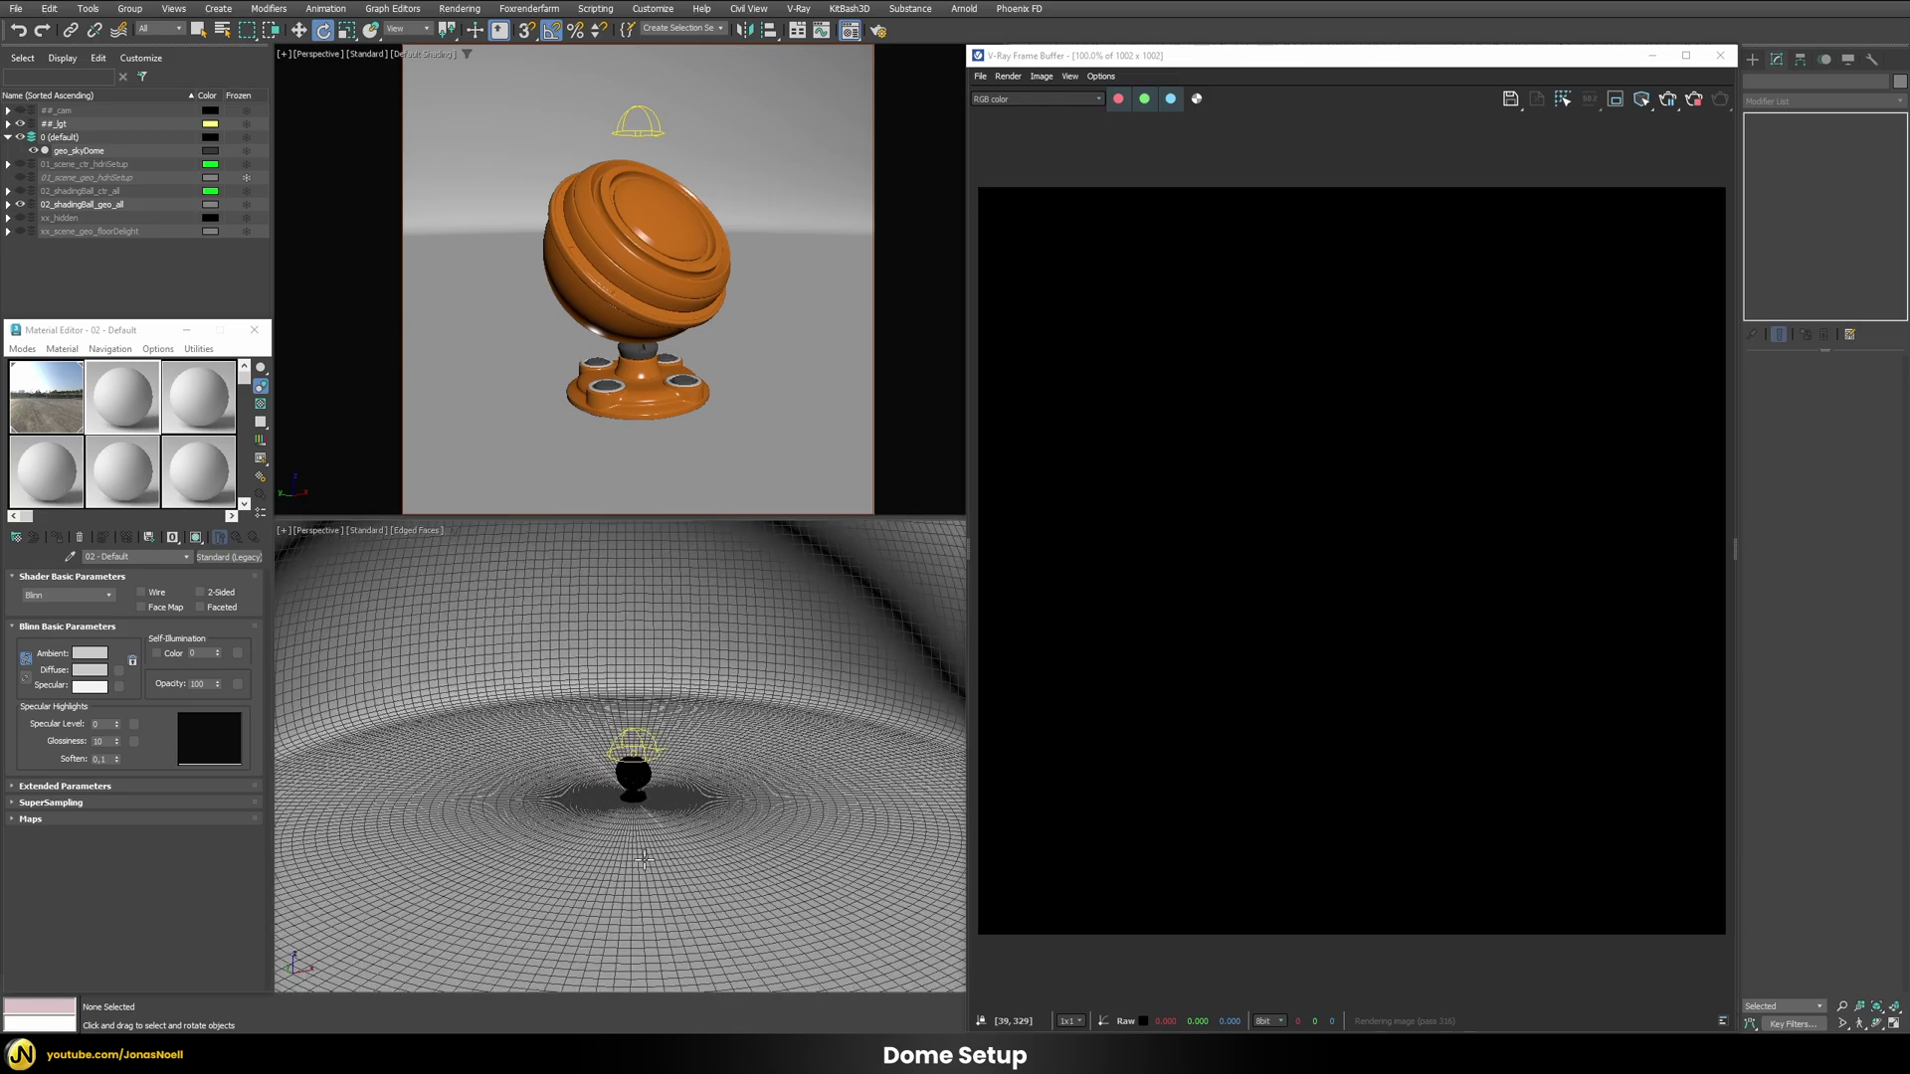
pyautogui.moveTo(669, 832); pyautogui.dragTo(658, 853, button='middle')
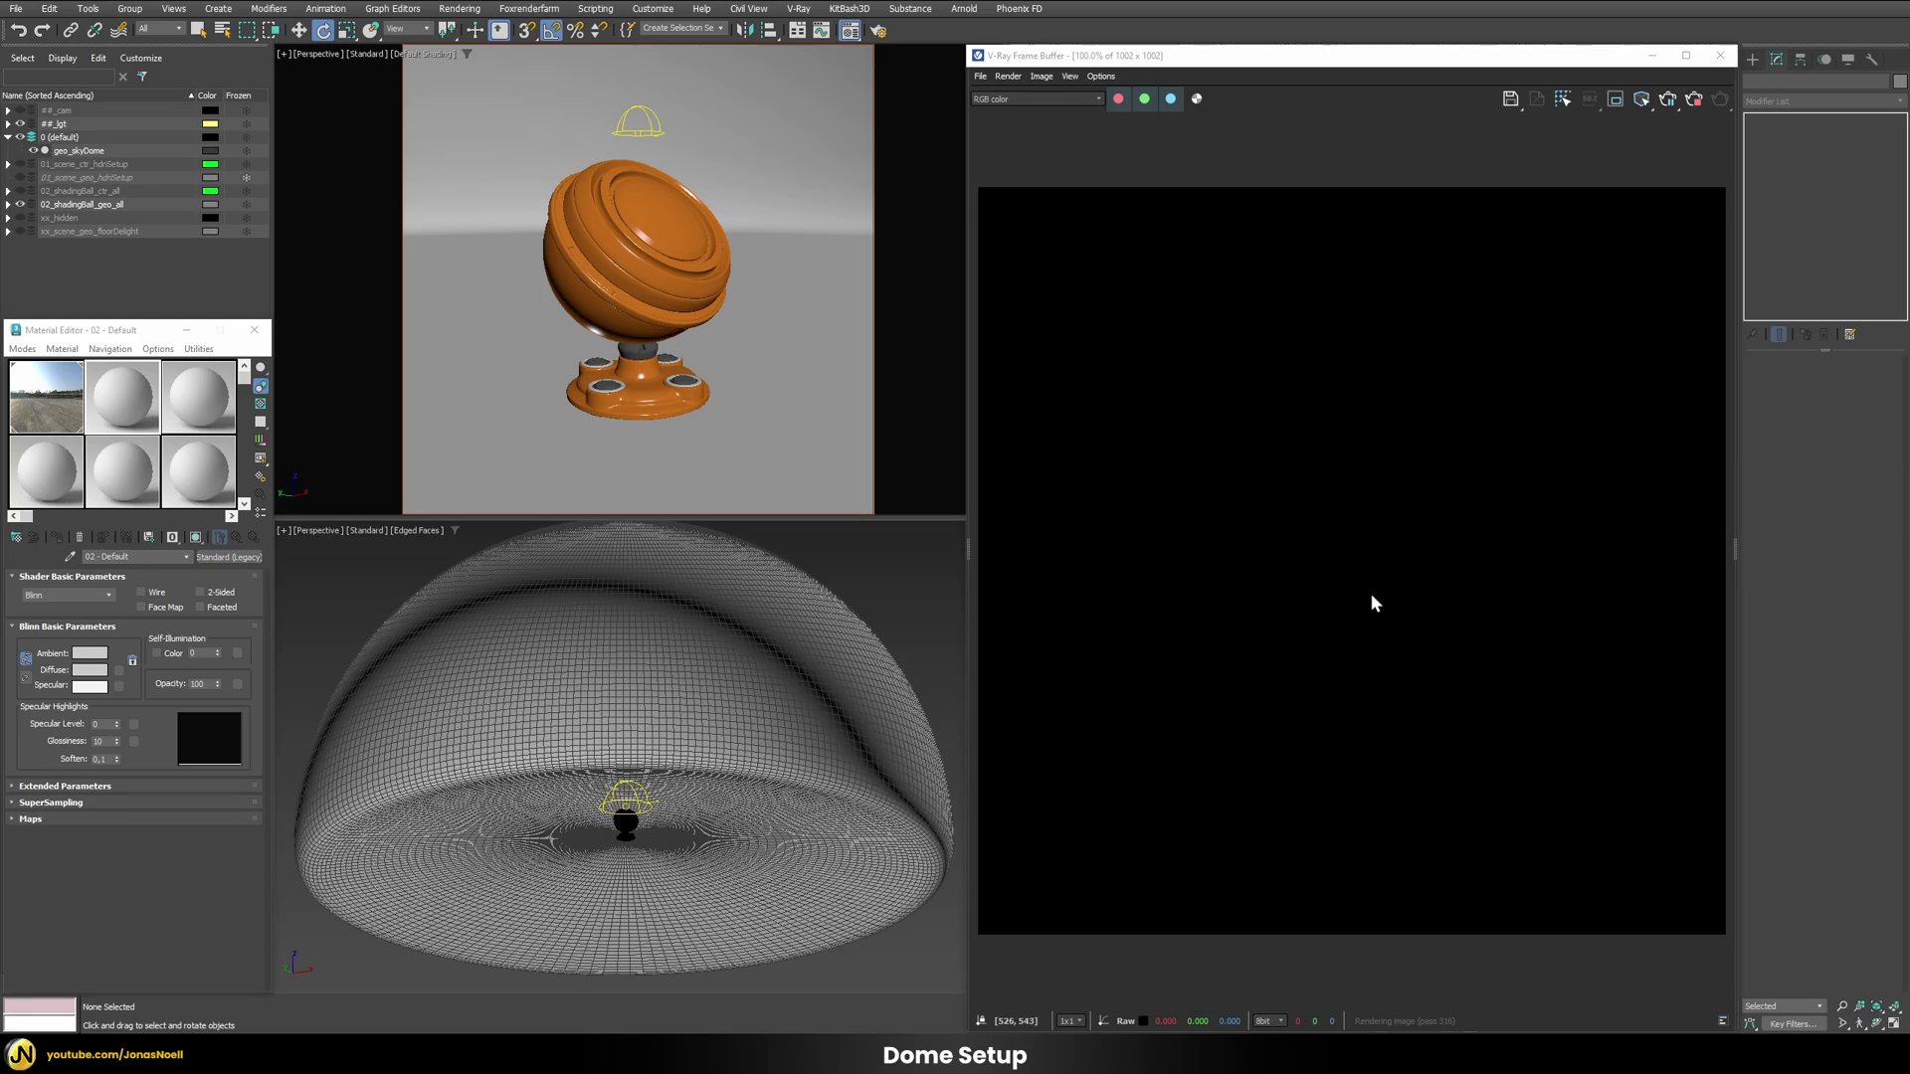
pyautogui.click(736, 618)
pyautogui.scroll(-3, 669, 736)
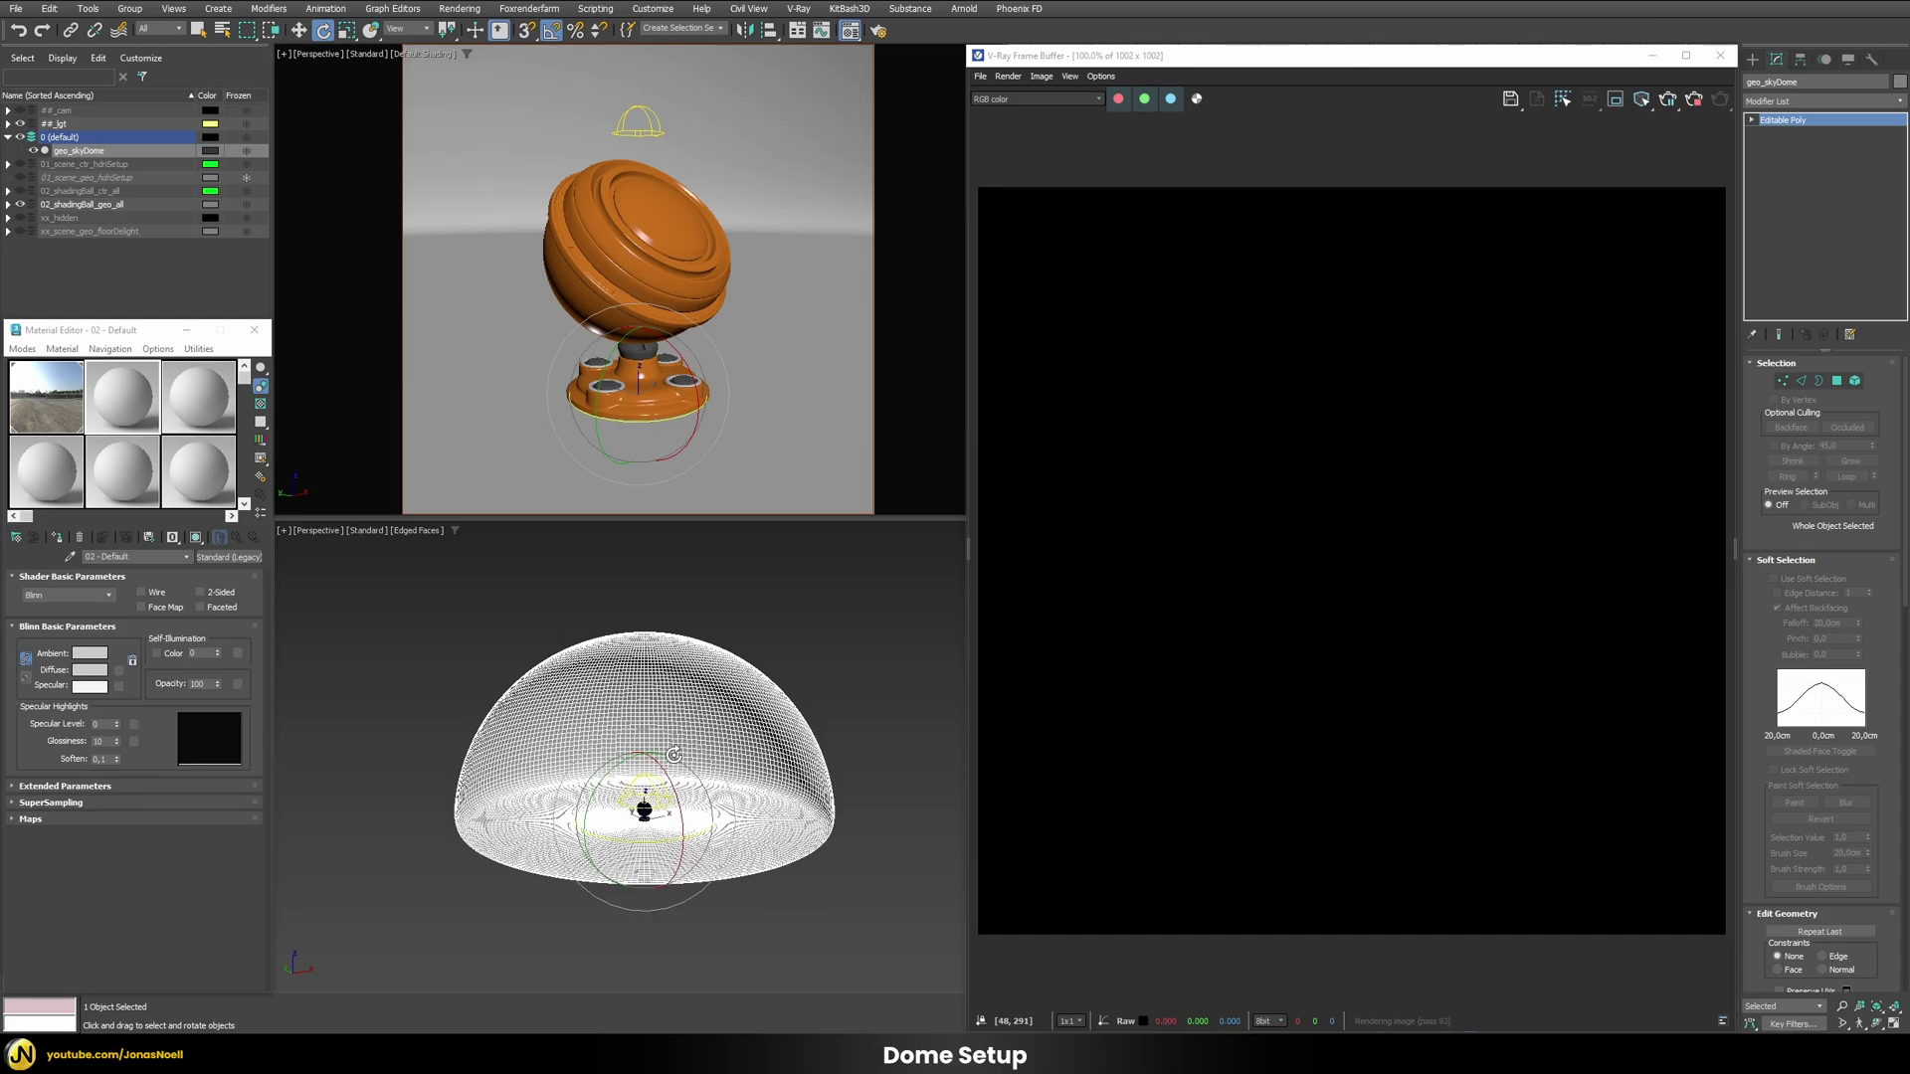
pyautogui.click(778, 677)
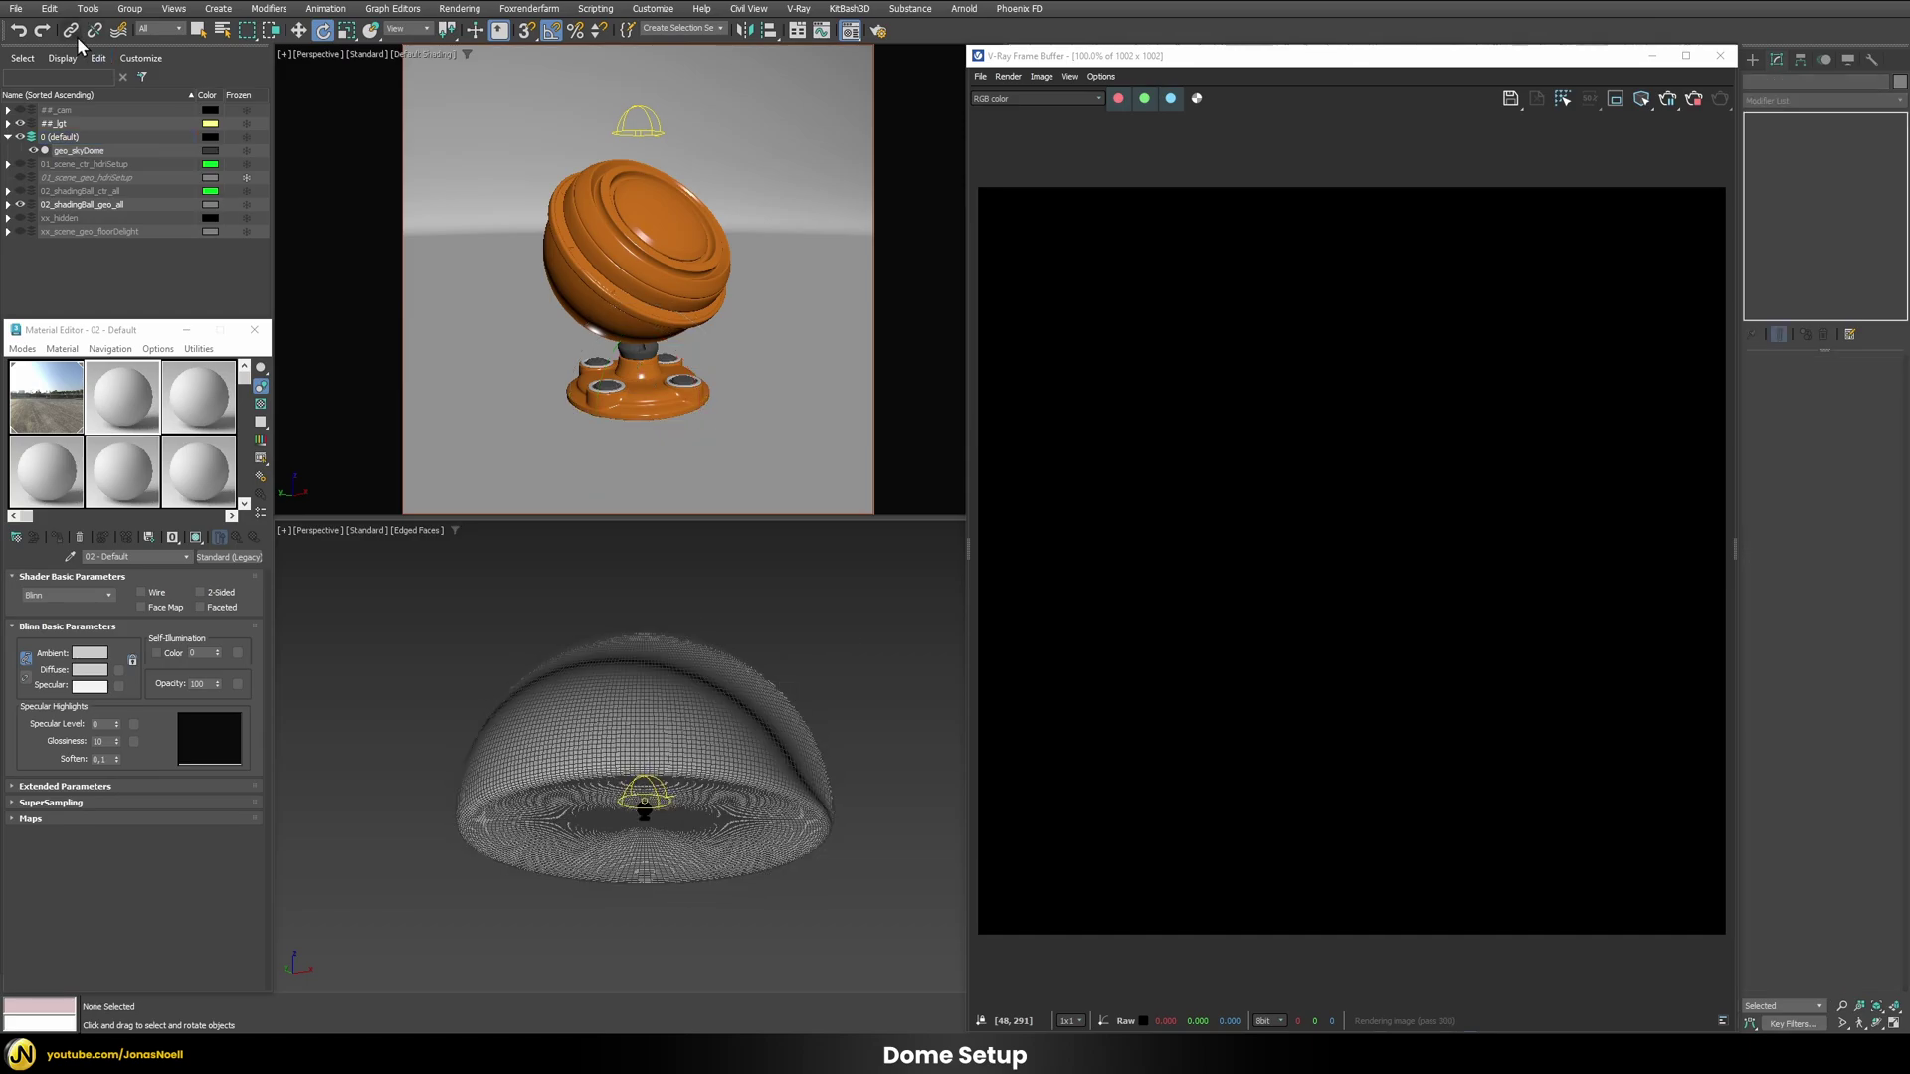
# Step: With the selection filter on Lights, move the dome light up above the sky dome, then reset to All
pyautogui.click(158, 28)
pyautogui.click(159, 83)
pyautogui.click(637, 794)
pyautogui.press('w')
pyautogui.moveTo(646, 767); pyautogui.dragTo(647, 570)
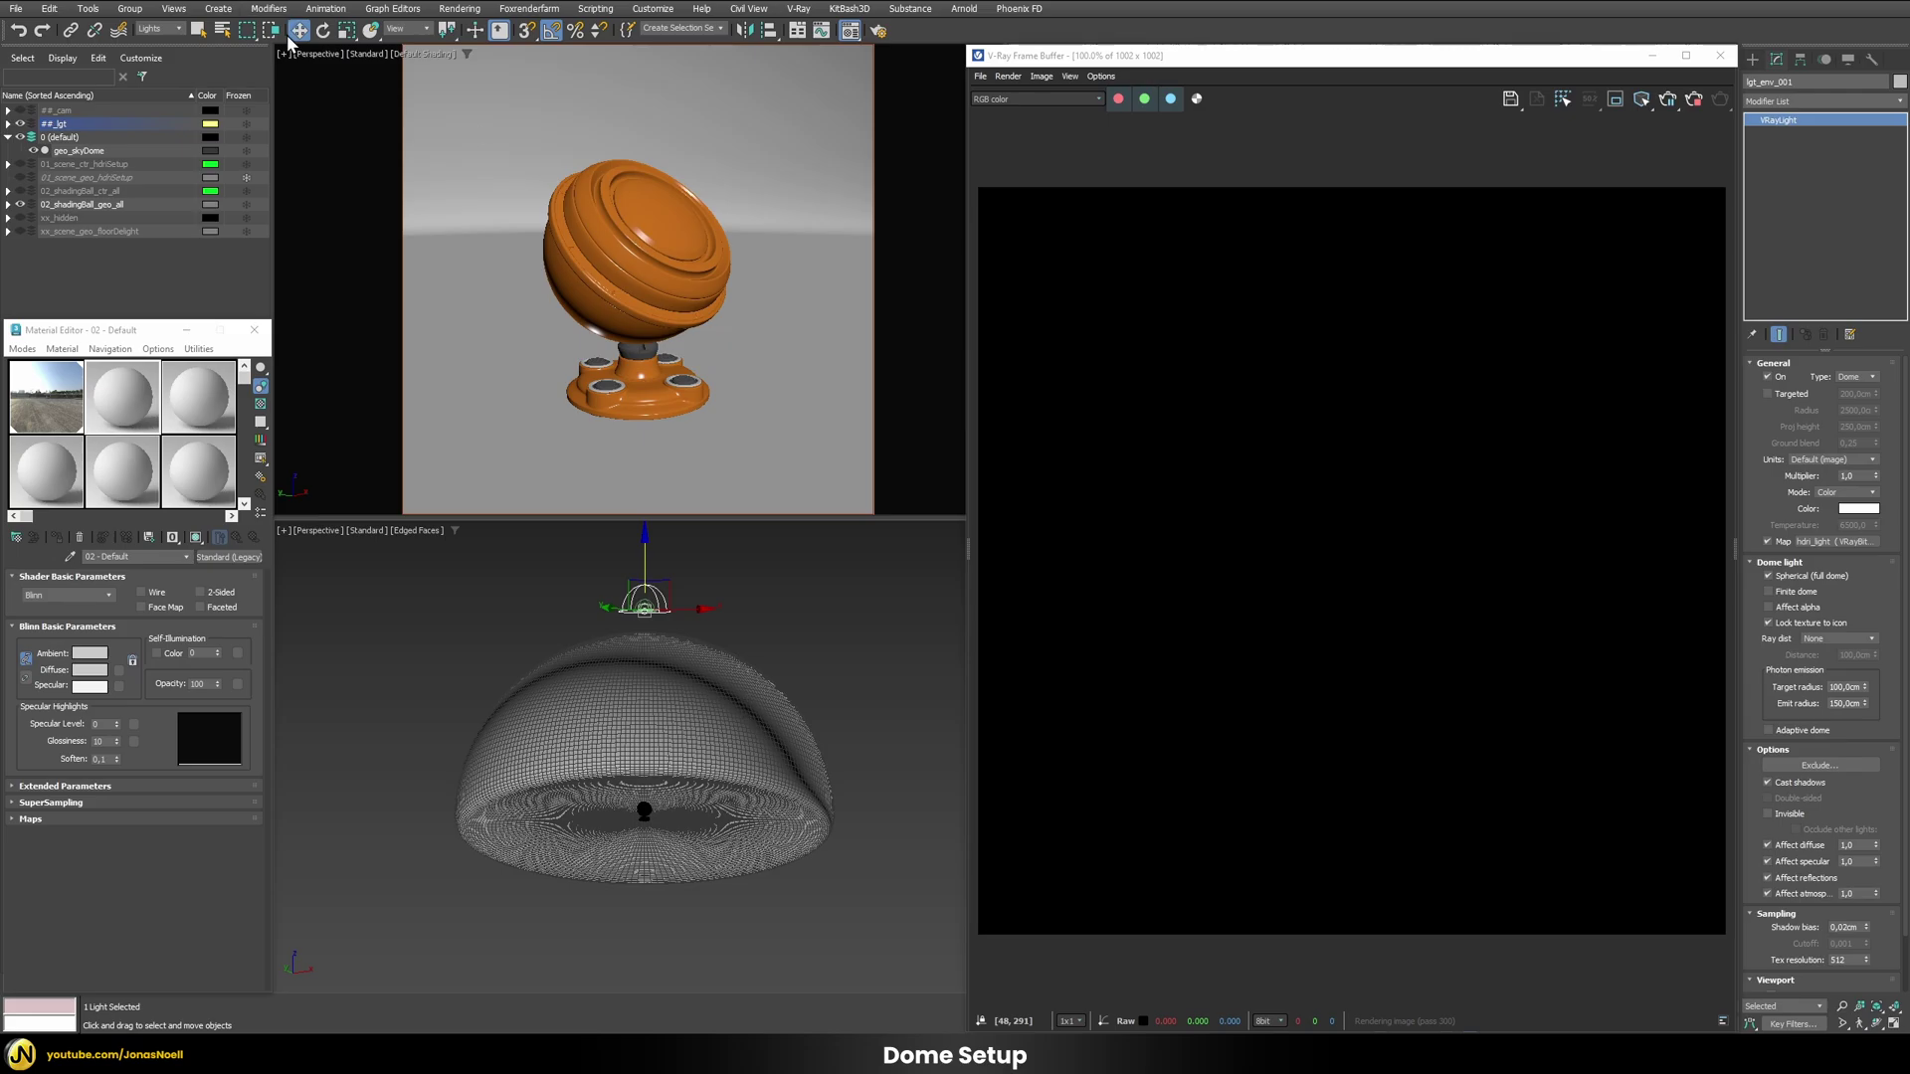
pyautogui.click(159, 28)
pyautogui.click(159, 39)
# Step: Turn off Cast Shadows for the sky dome mesh in its Object Properties
pyautogui.click(718, 681)
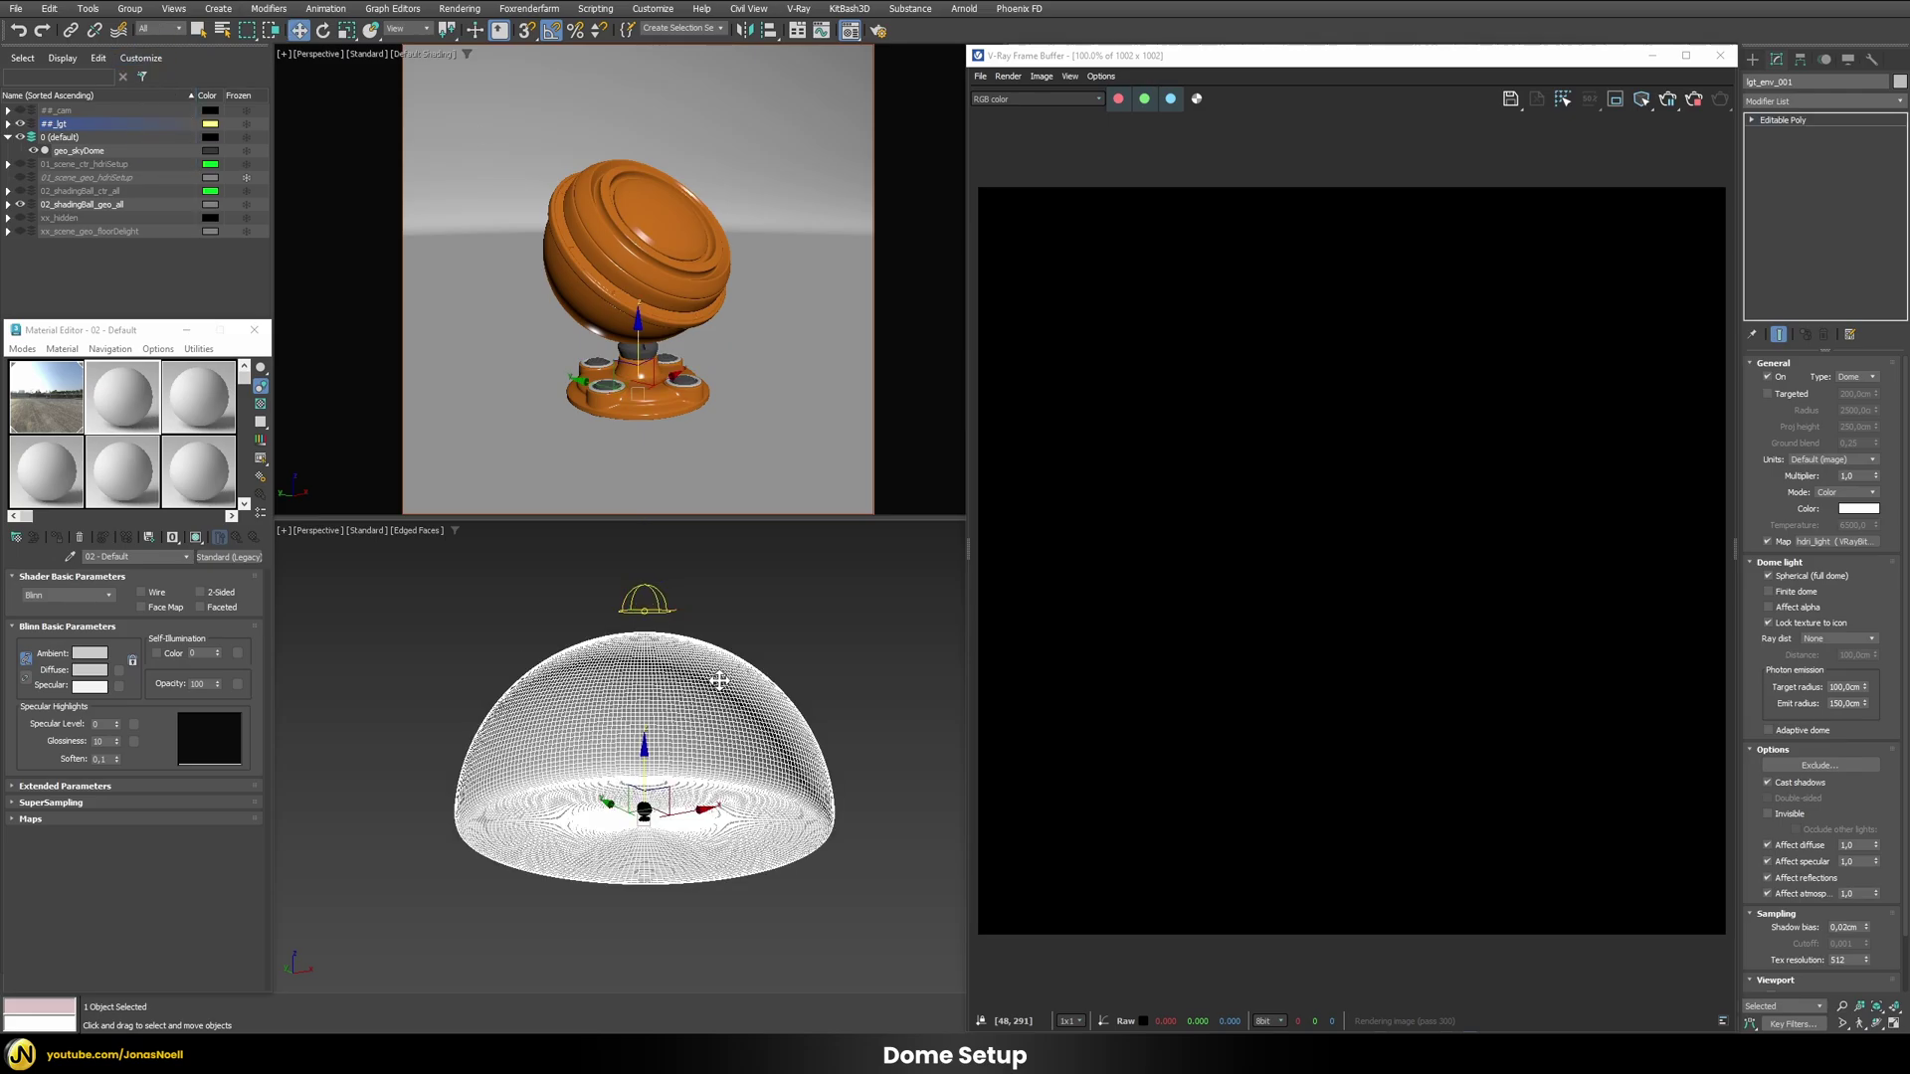
pyautogui.rightClick(746, 776)
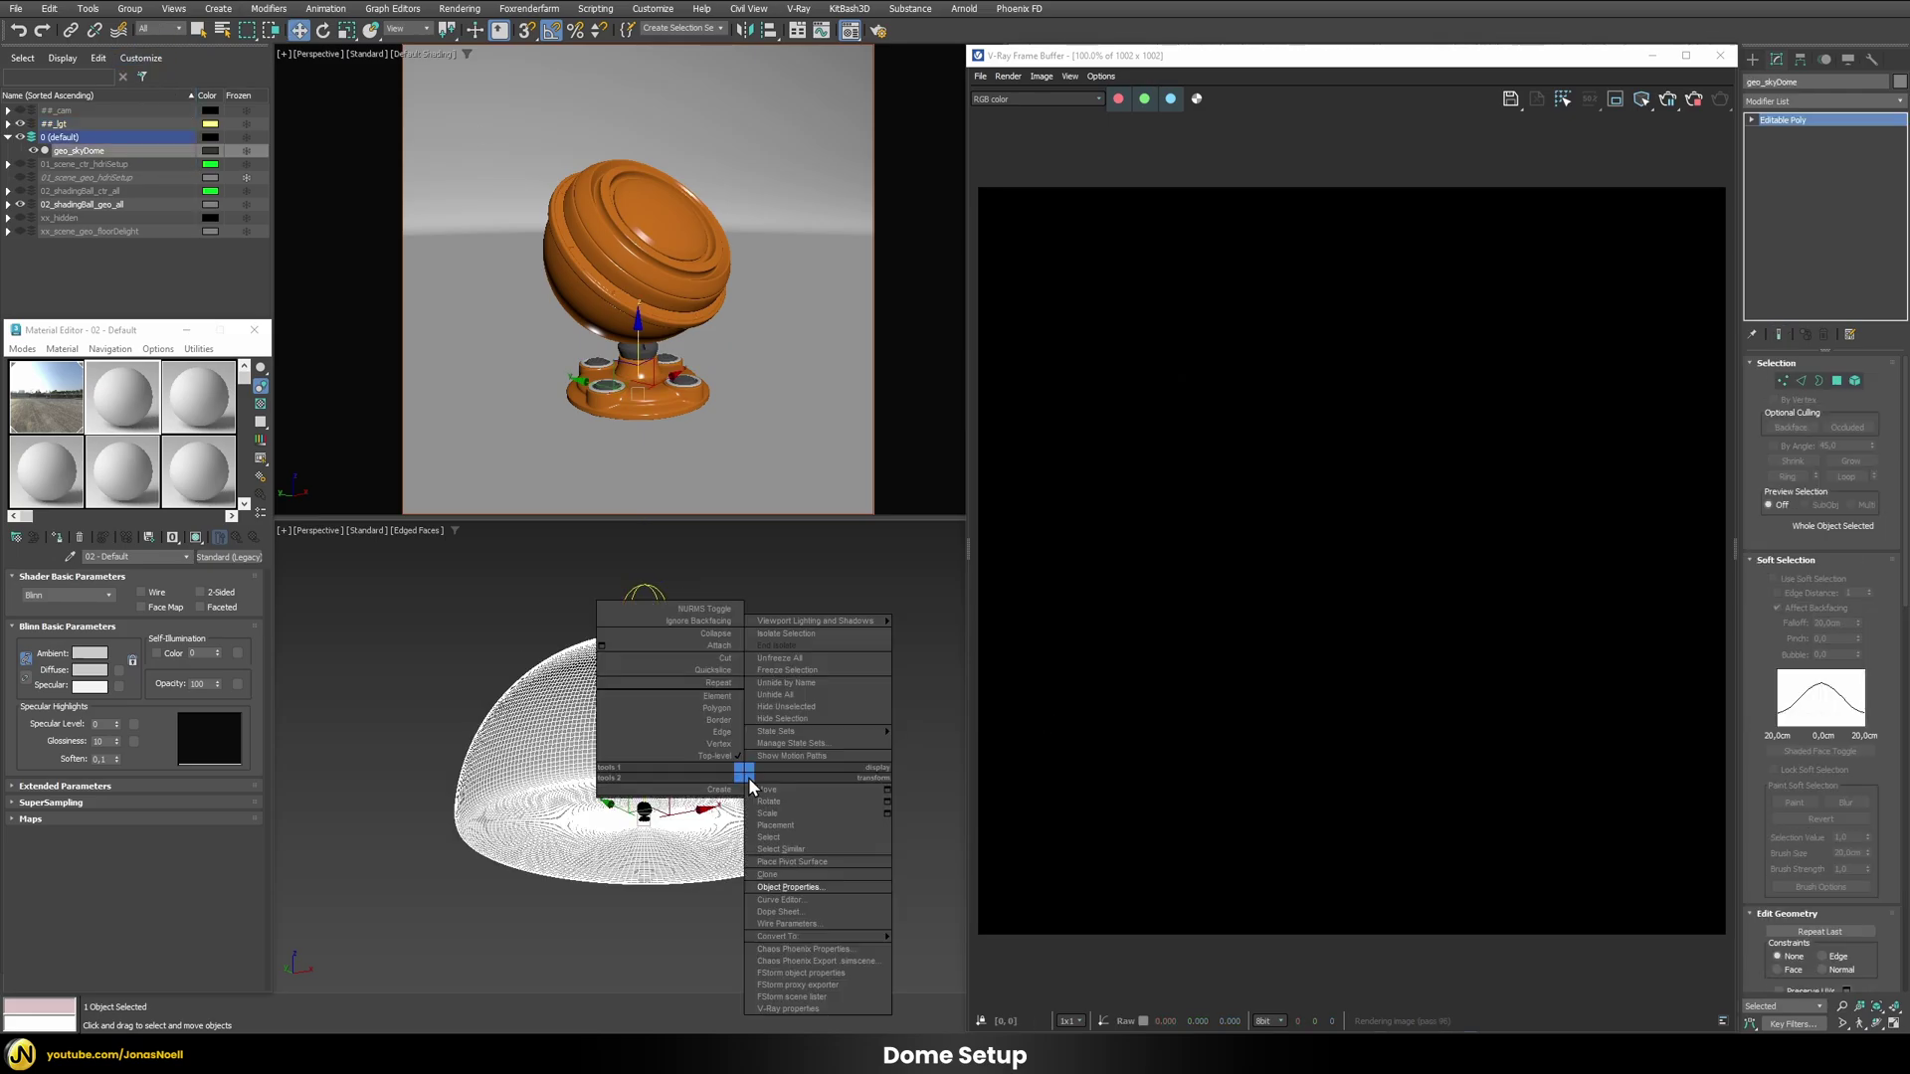
pyautogui.click(799, 892)
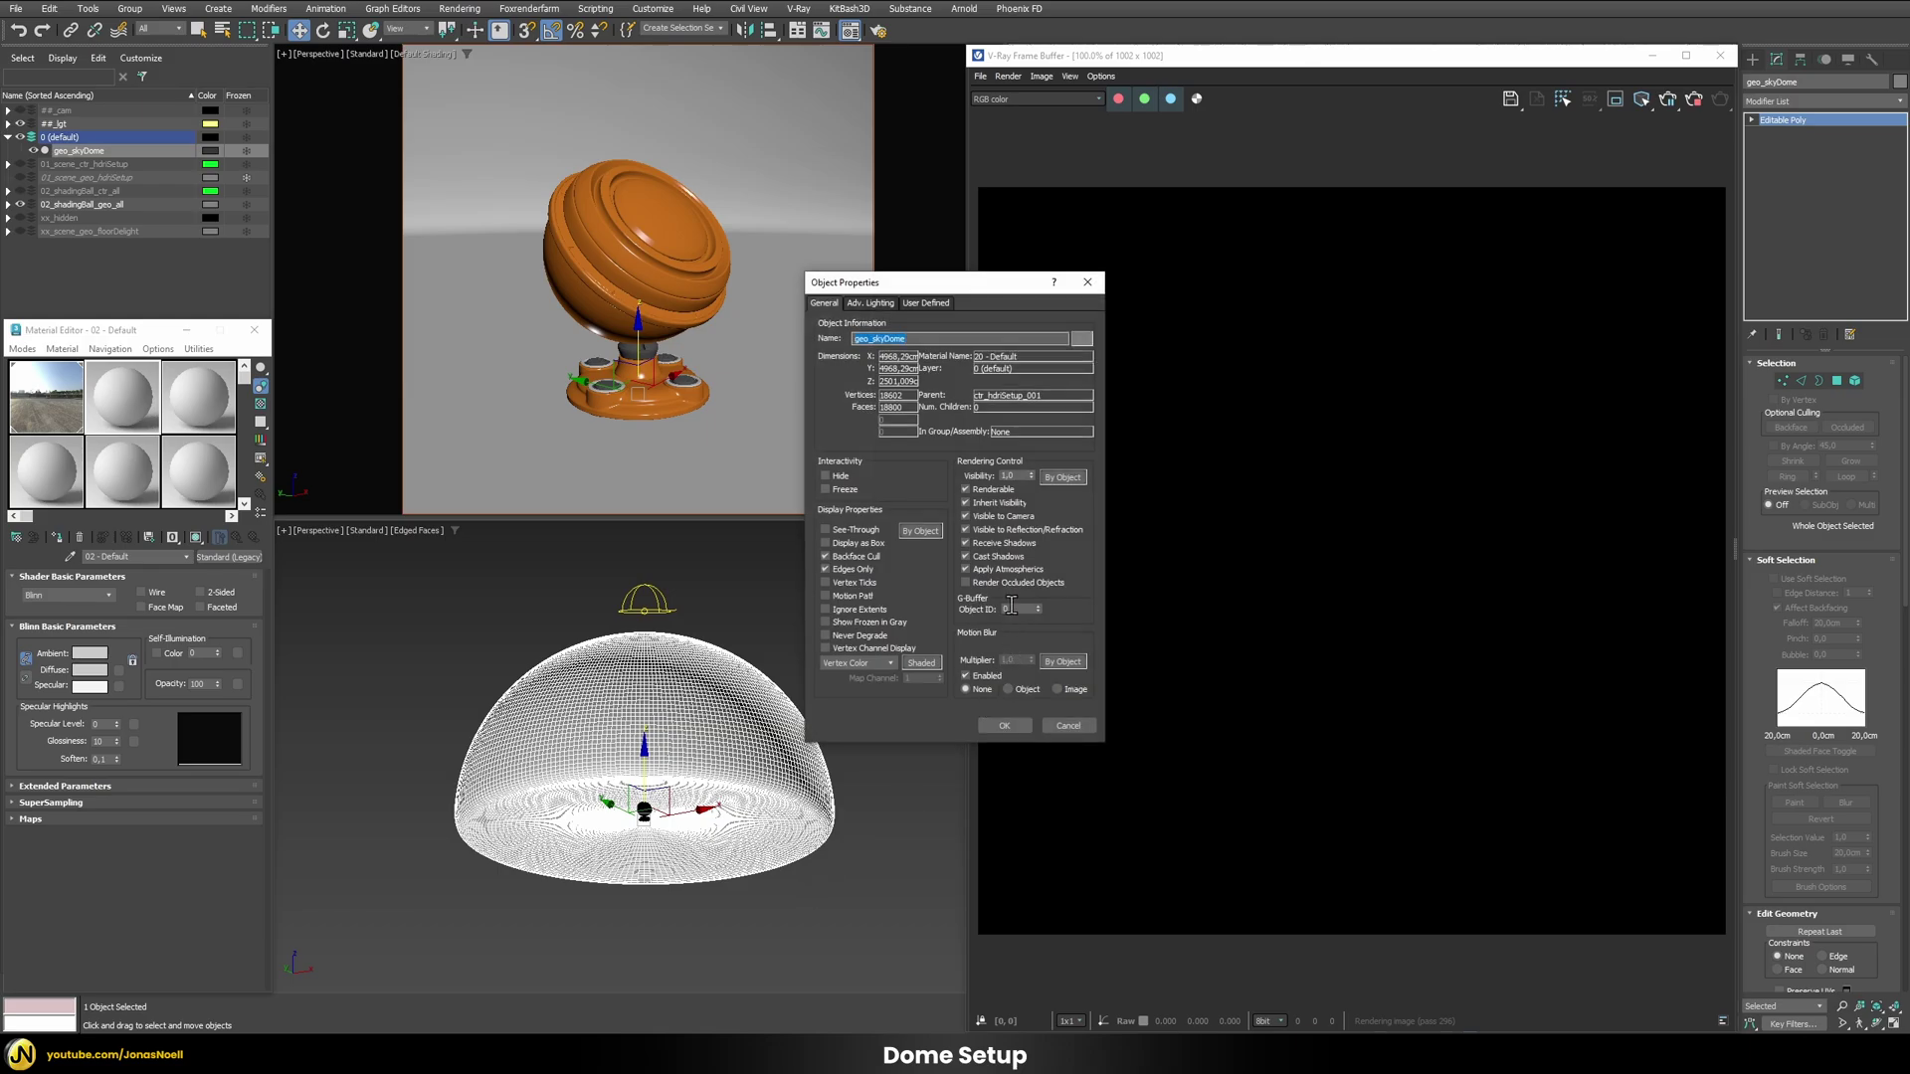
pyautogui.click(967, 557)
pyautogui.click(1003, 725)
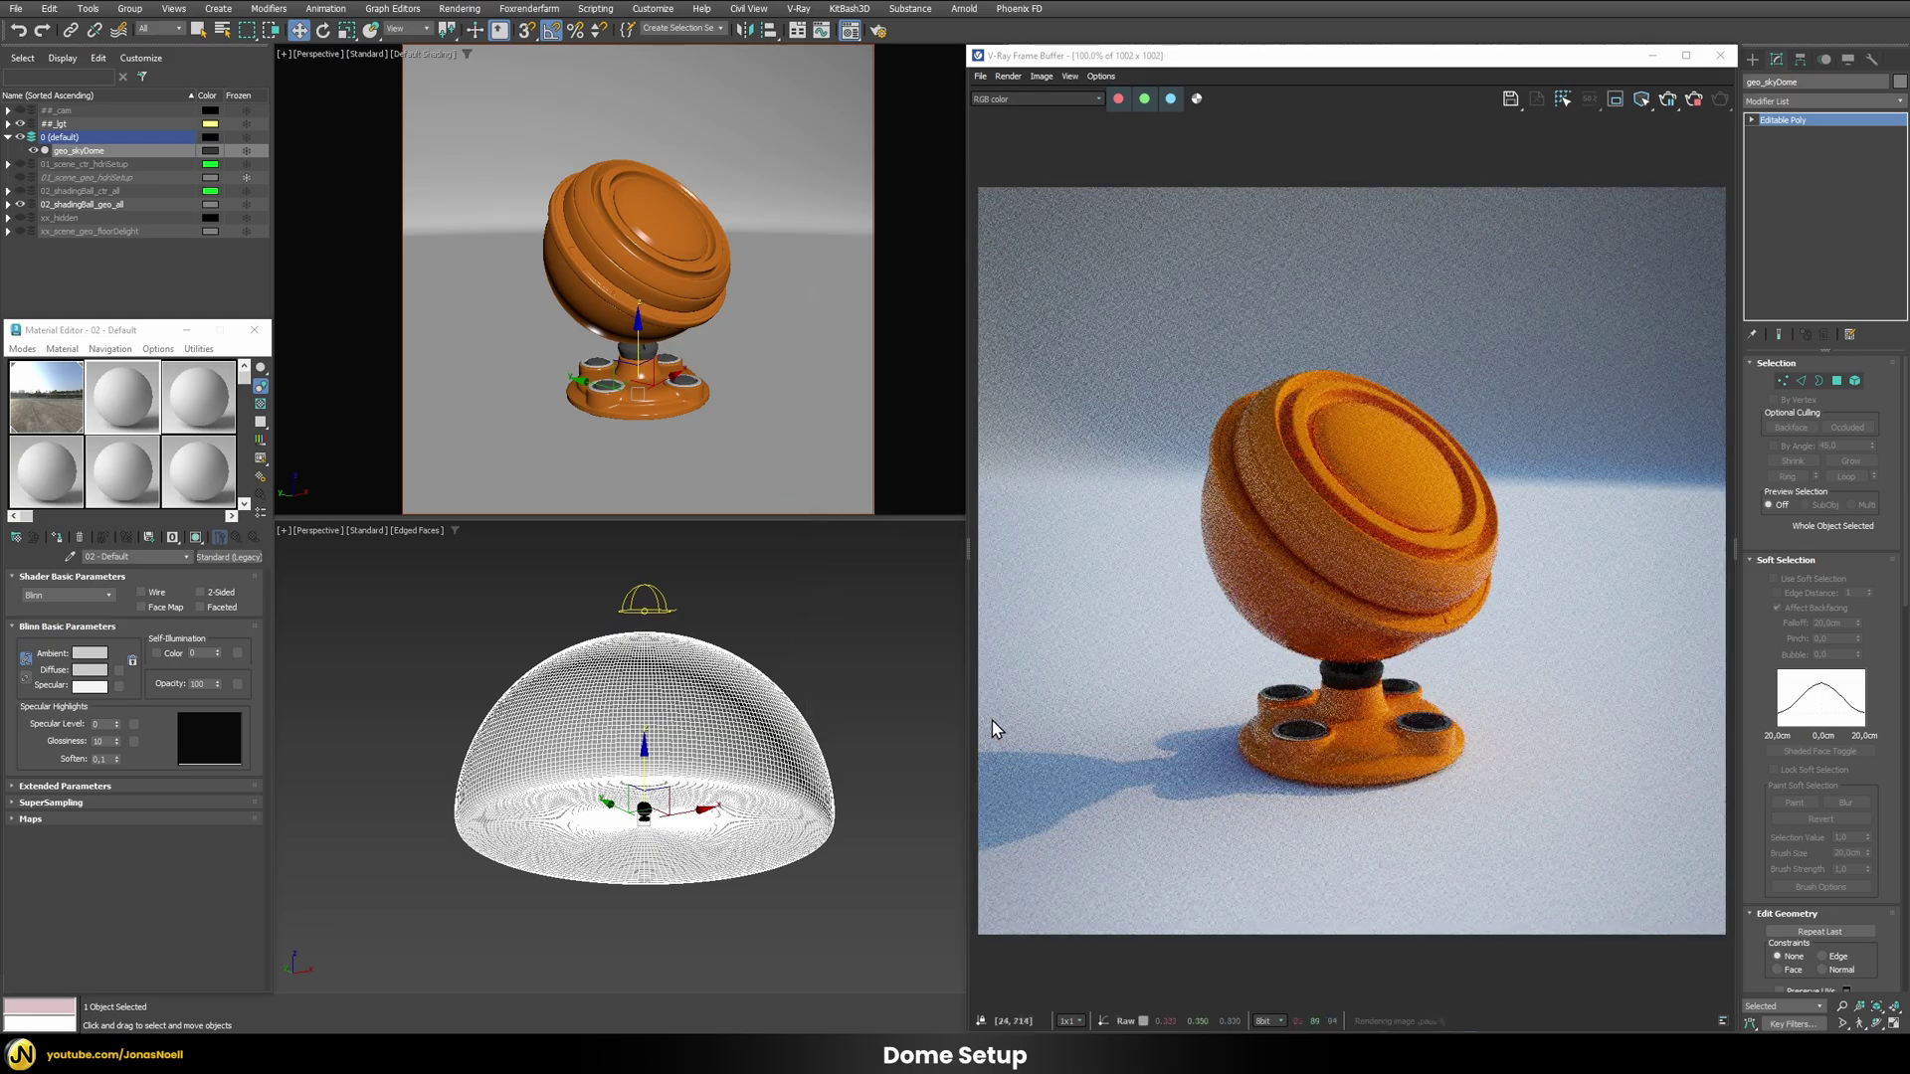
# Step: Select the dome light and bring up the Material/Map Browser for material 02
pyautogui.click(821, 592)
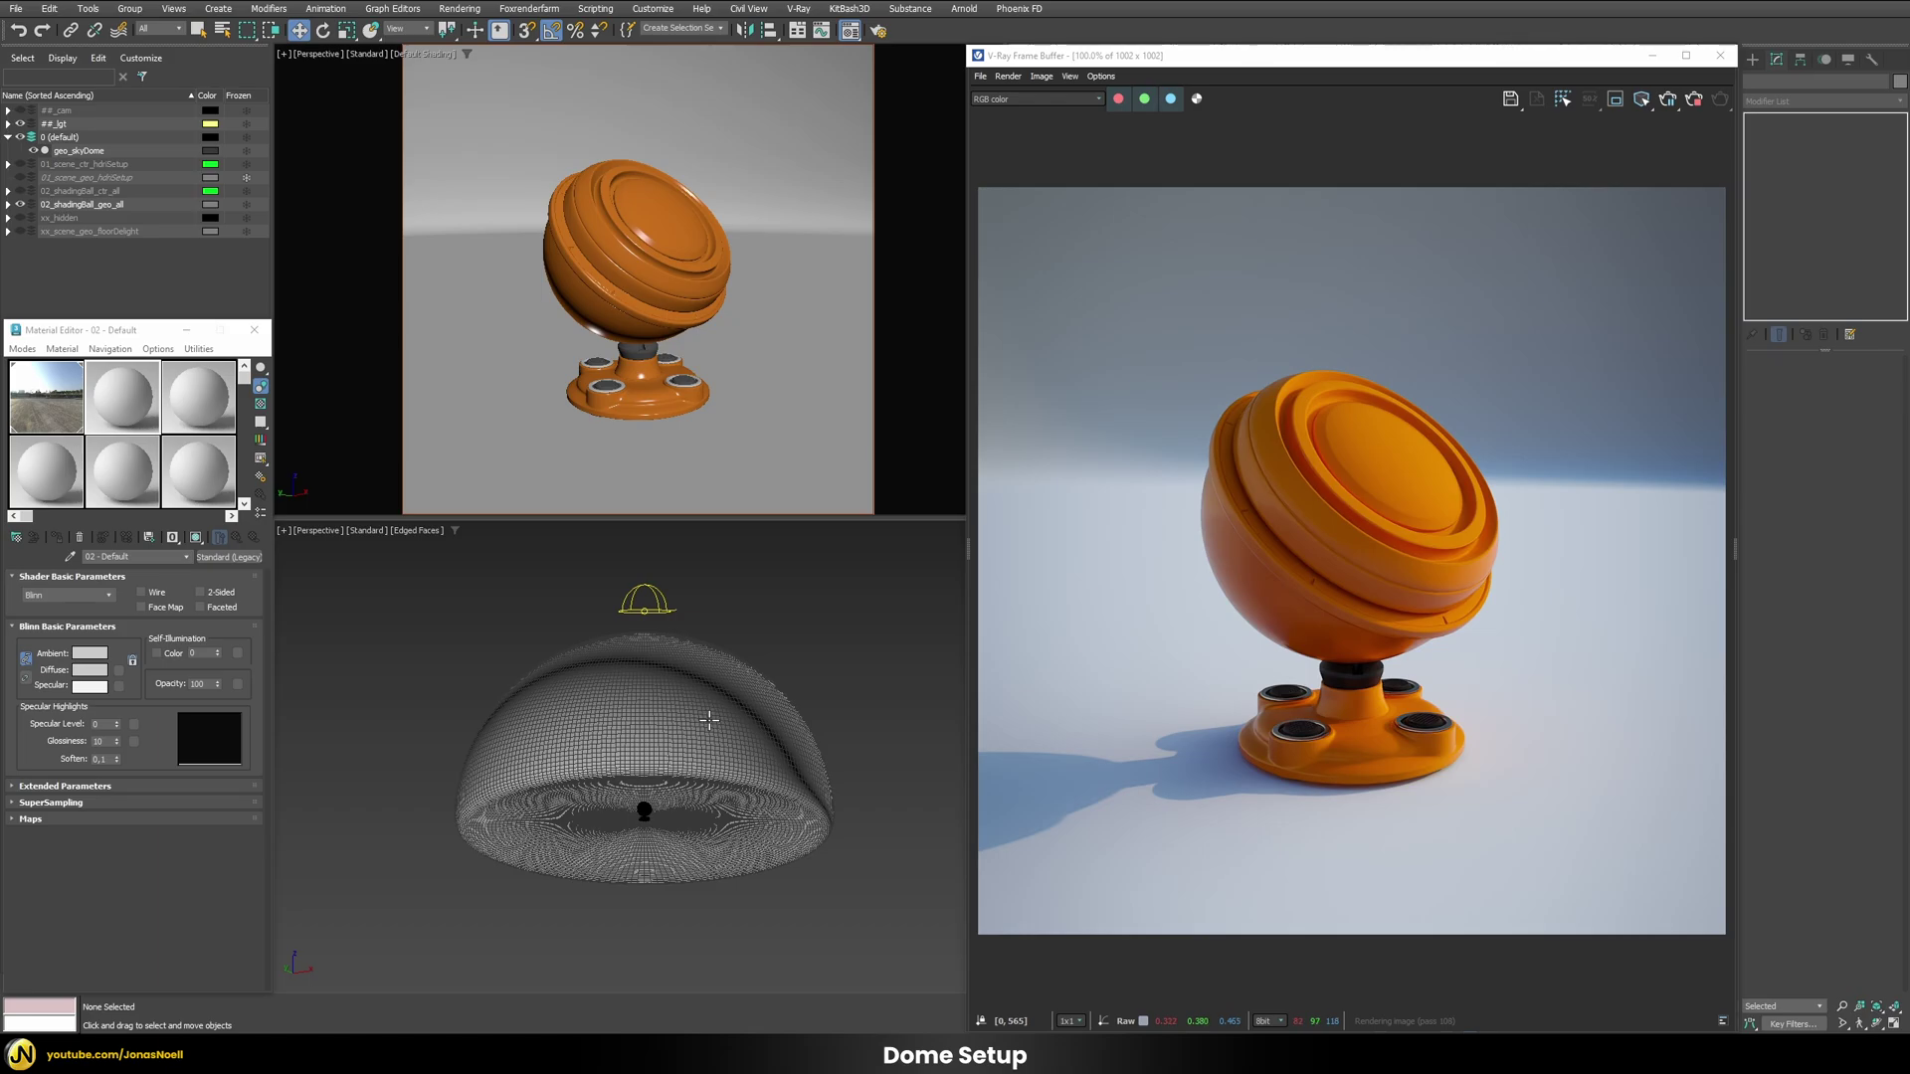
pyautogui.click(645, 600)
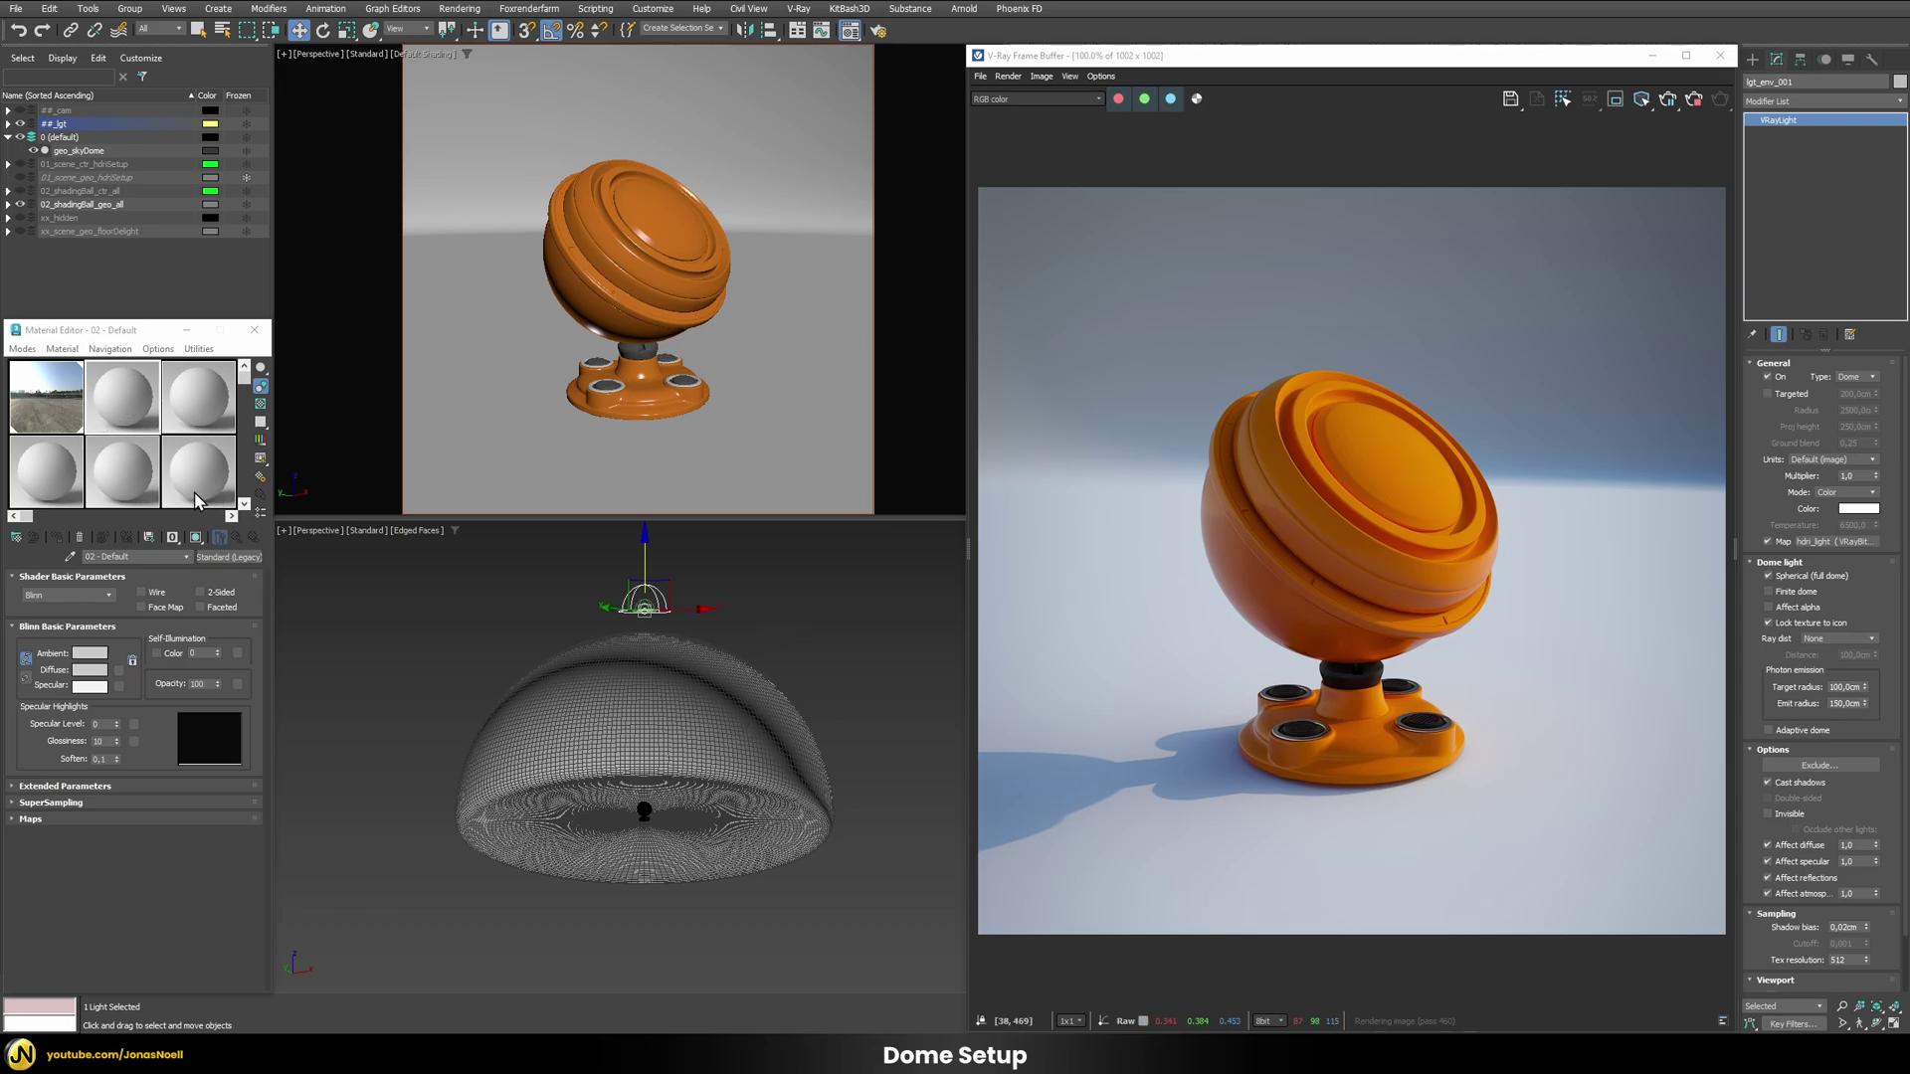
pyautogui.click(225, 557)
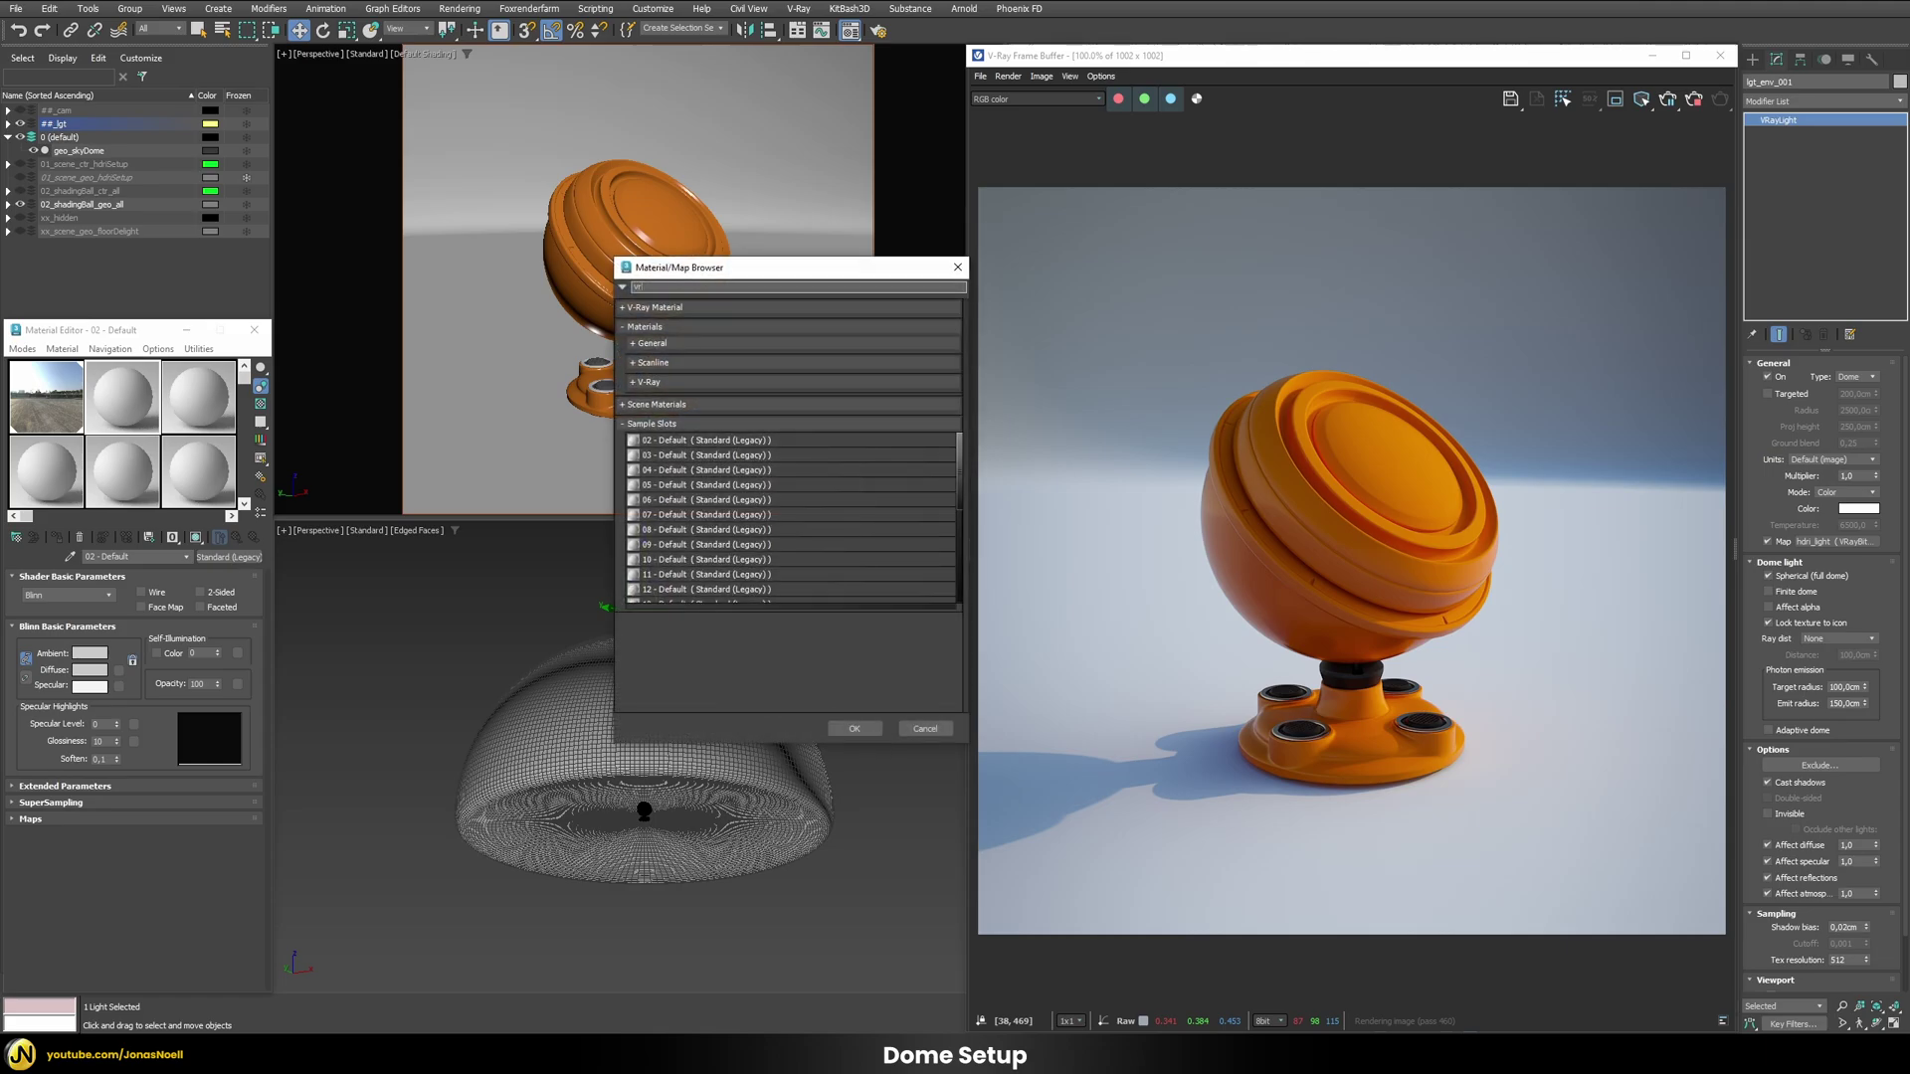
# Step: Make material 02 a VRayLightMtl with a copied hdri_light Color map using 3ds Max standard mapping
pyautogui.write('l')
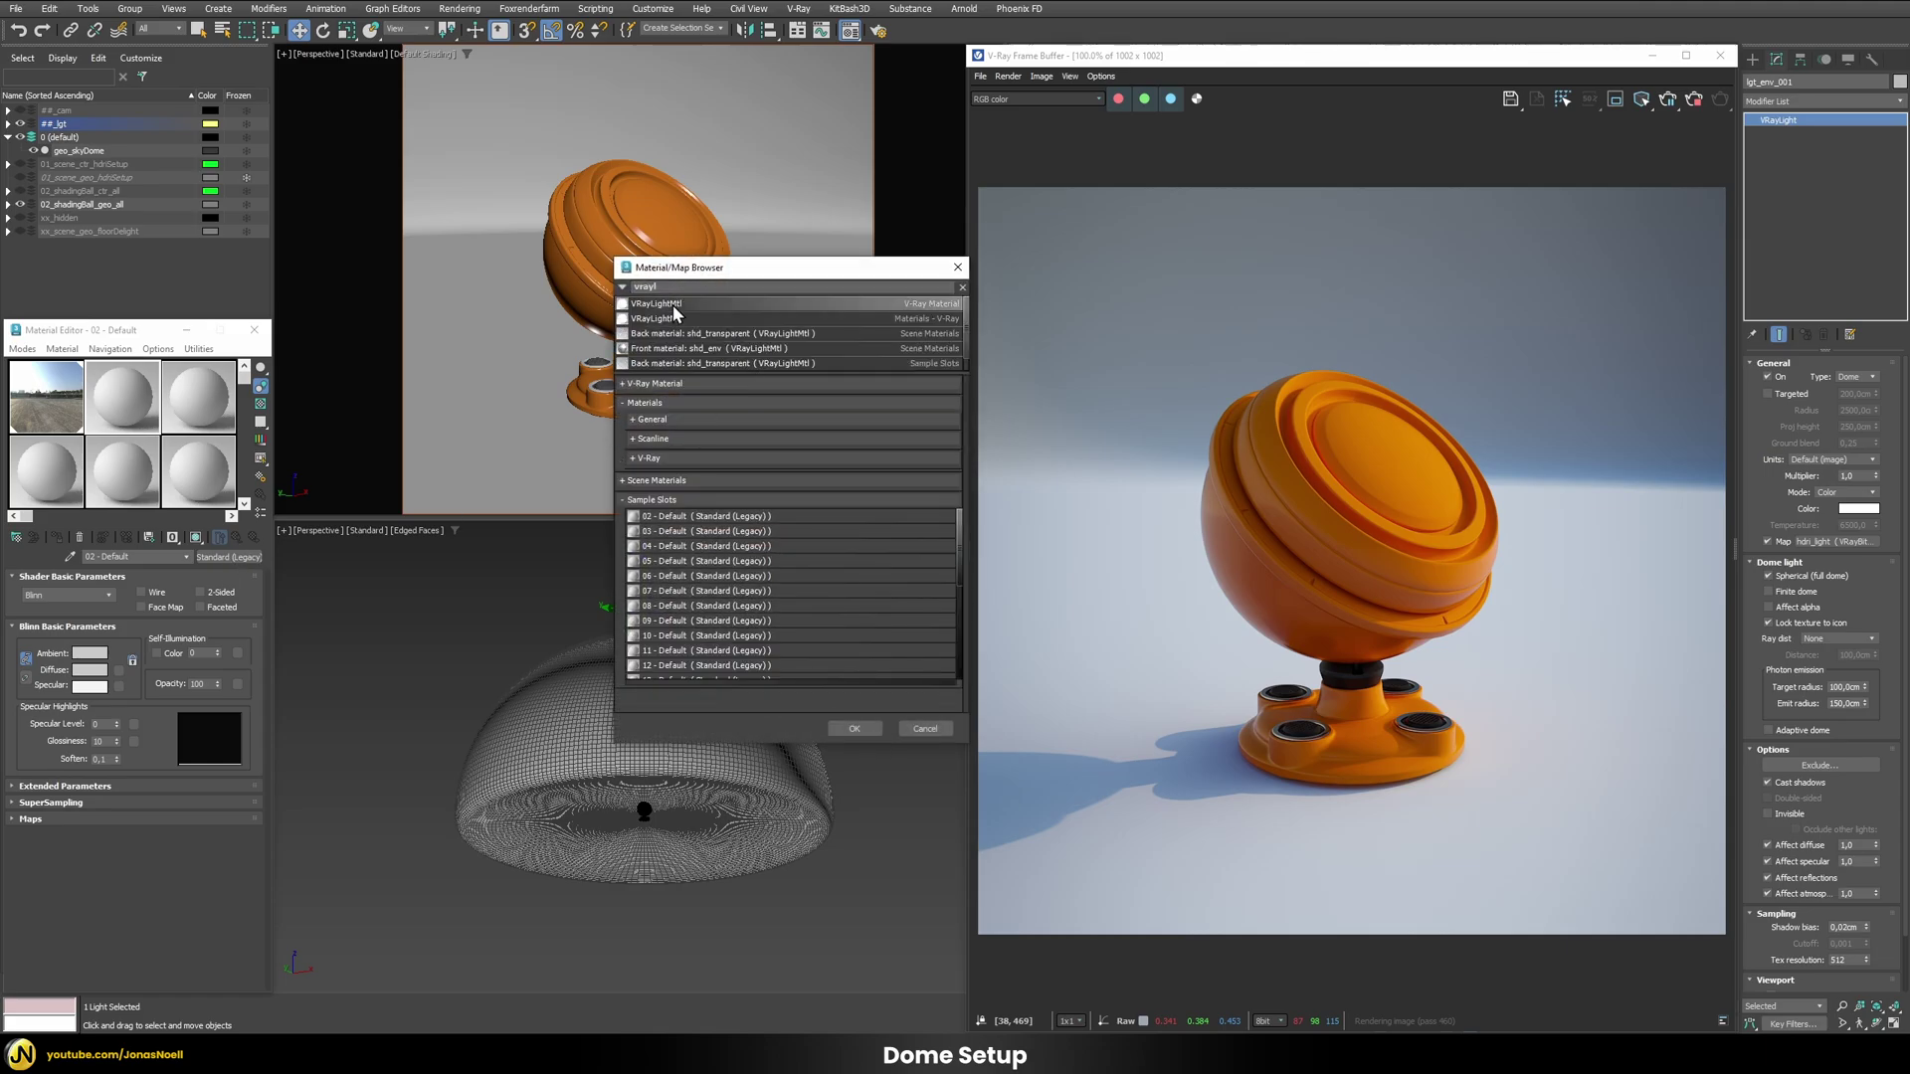
pyautogui.doubleClick(672, 305)
pyautogui.moveTo(56, 405); pyautogui.dragTo(176, 595)
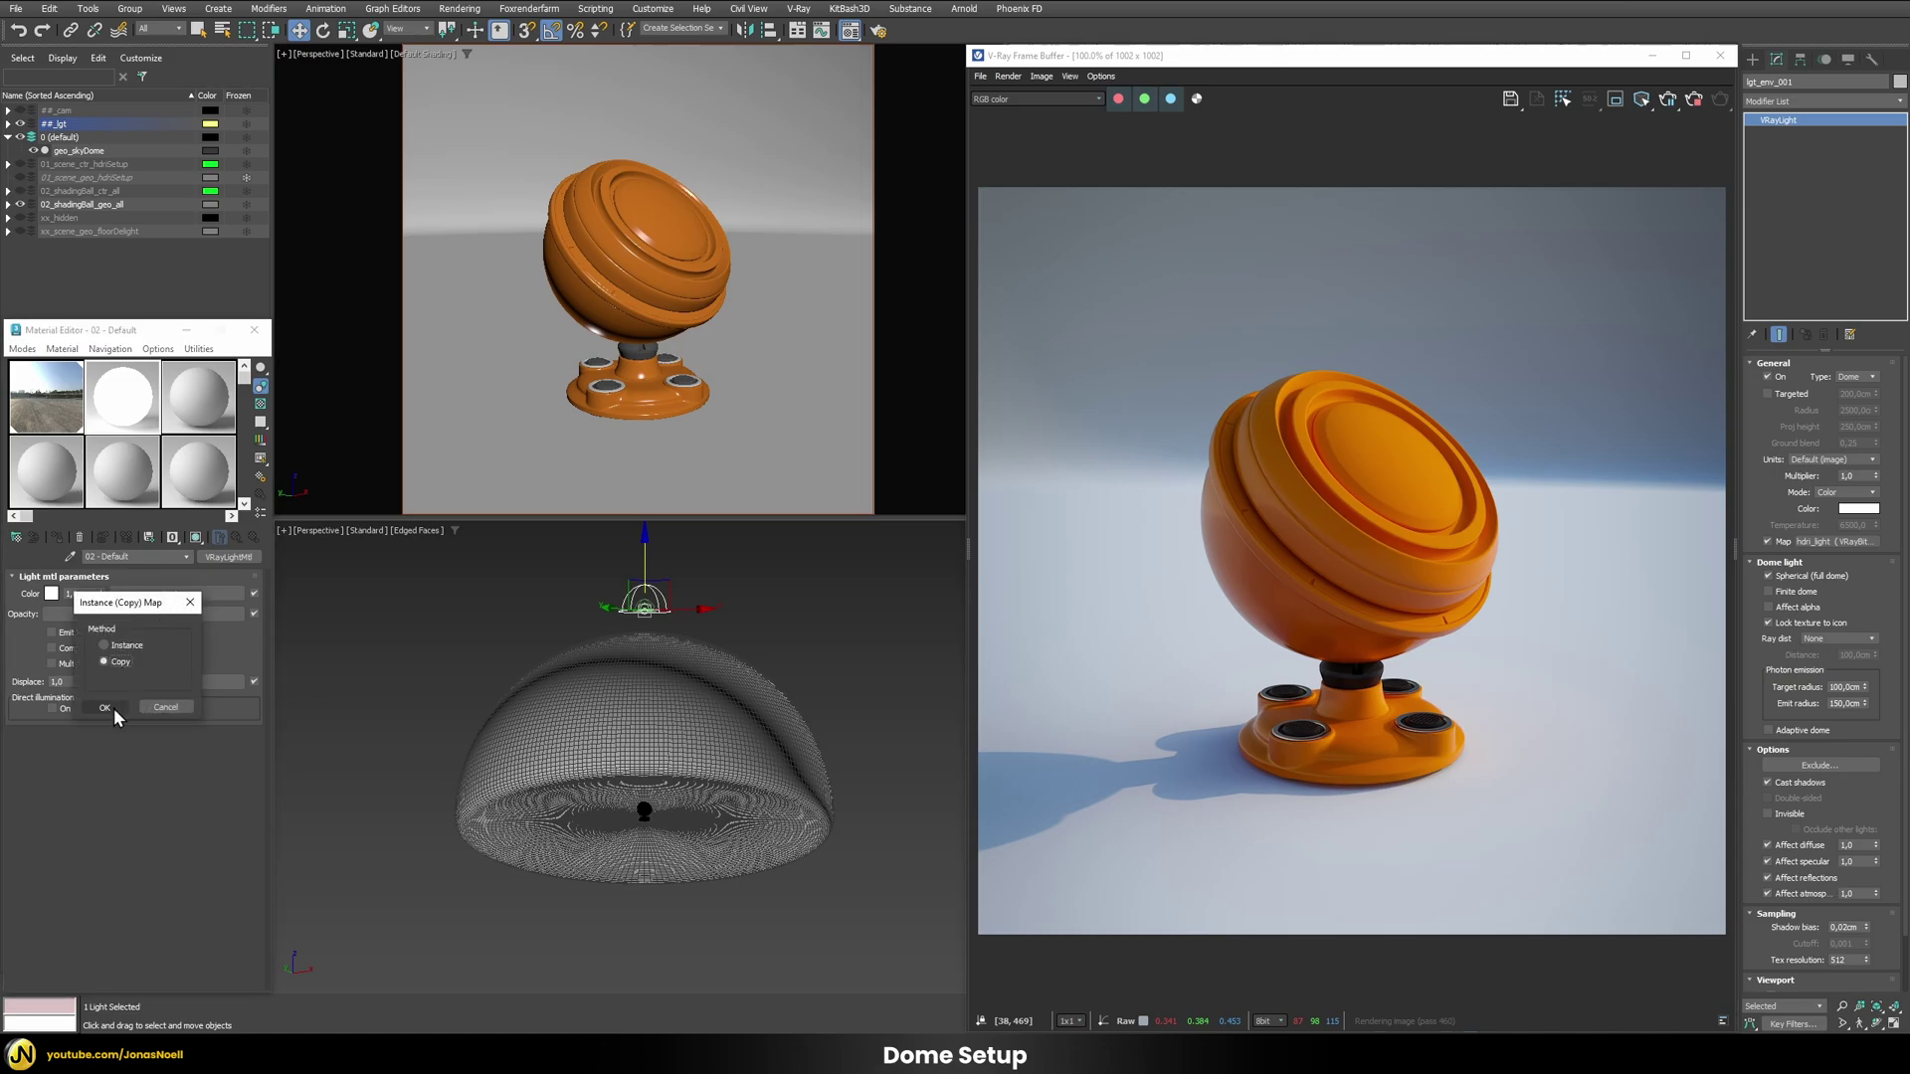
pyautogui.click(104, 708)
pyautogui.click(187, 595)
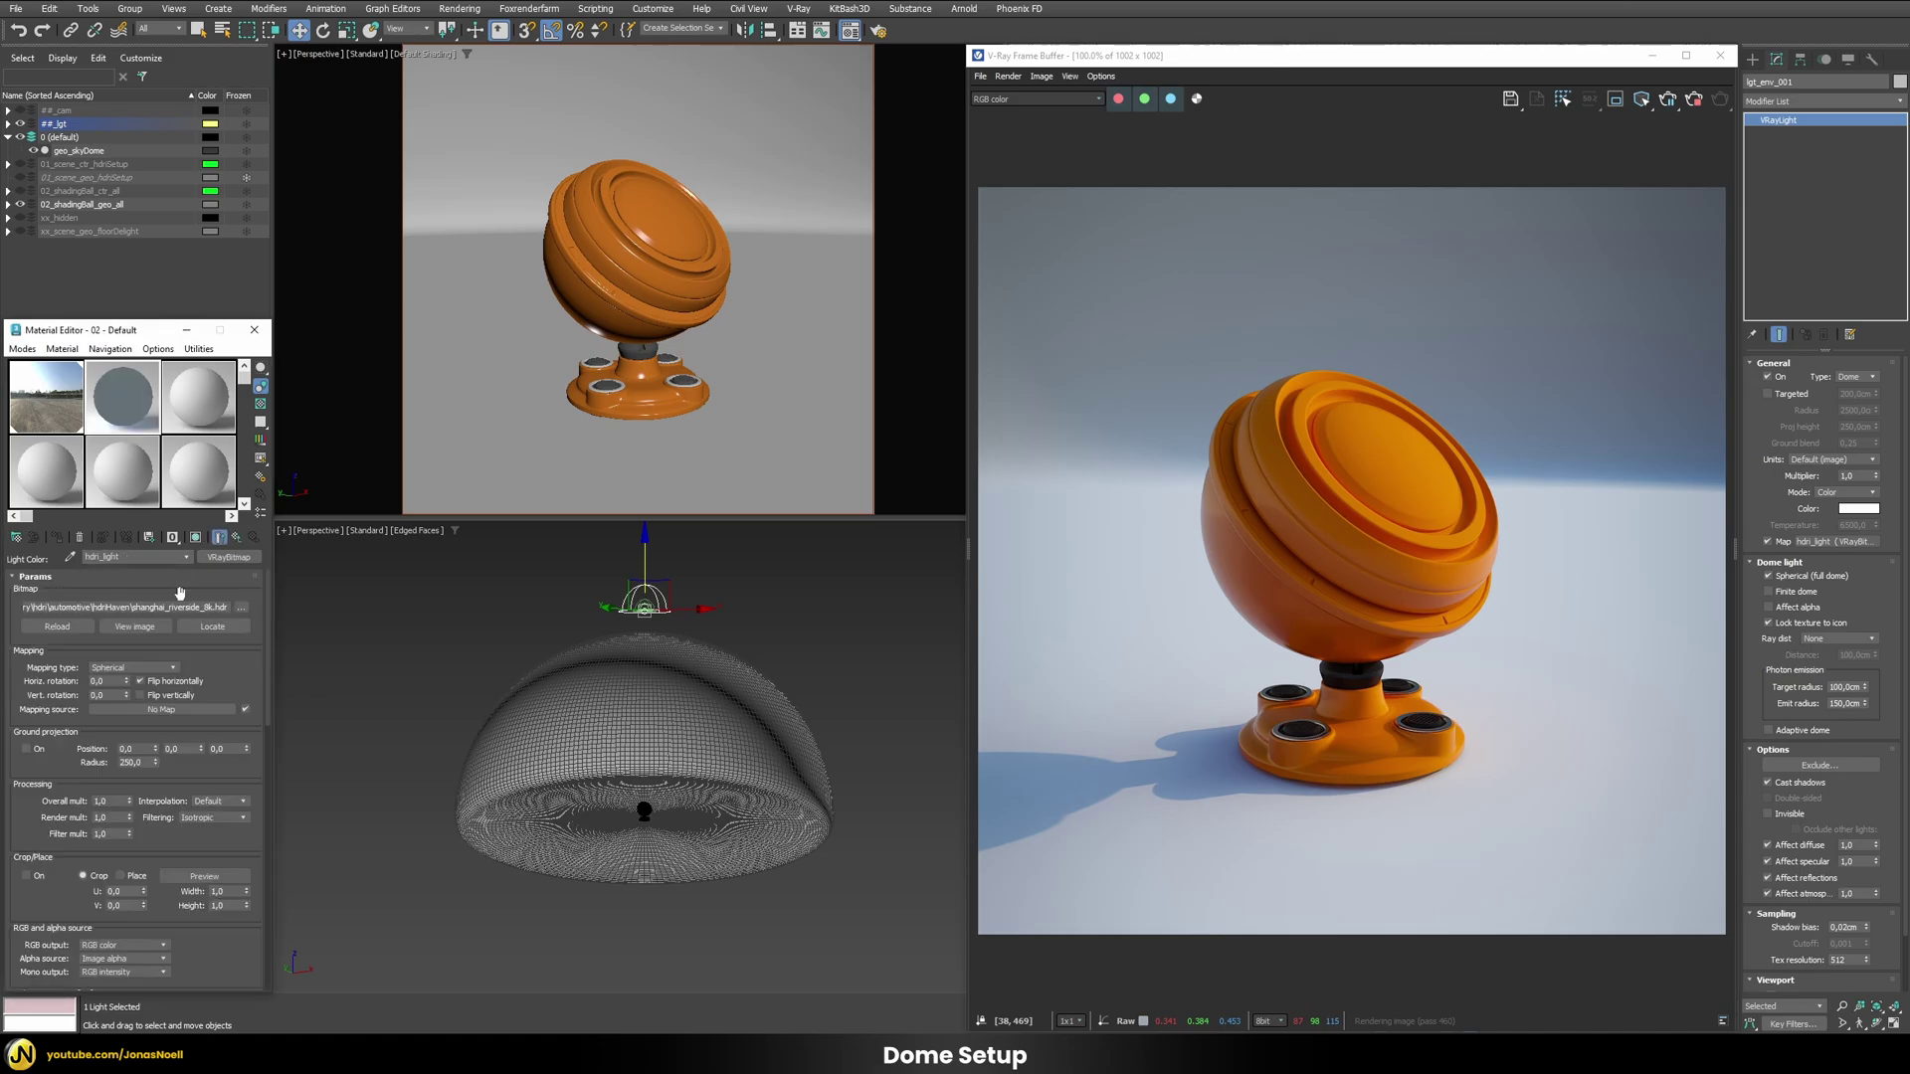
pyautogui.click(117, 673)
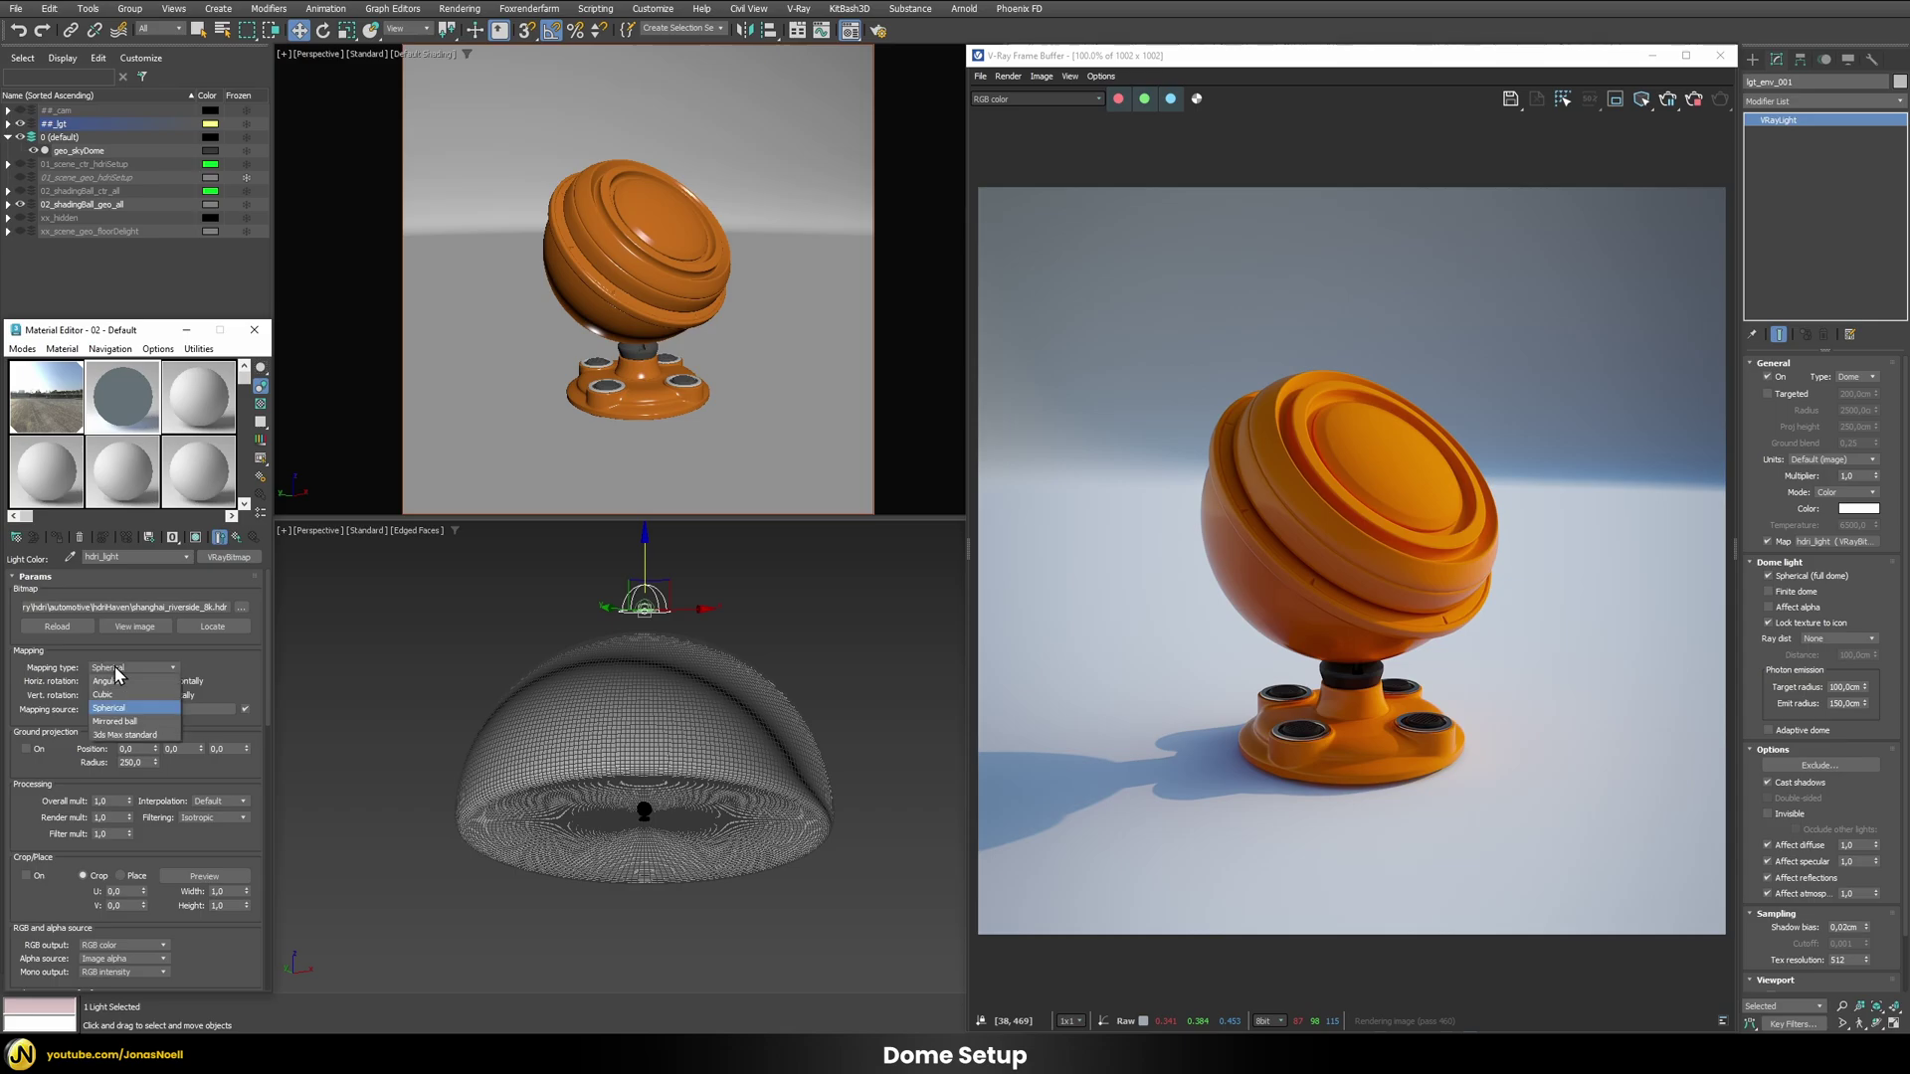
pyautogui.click(121, 737)
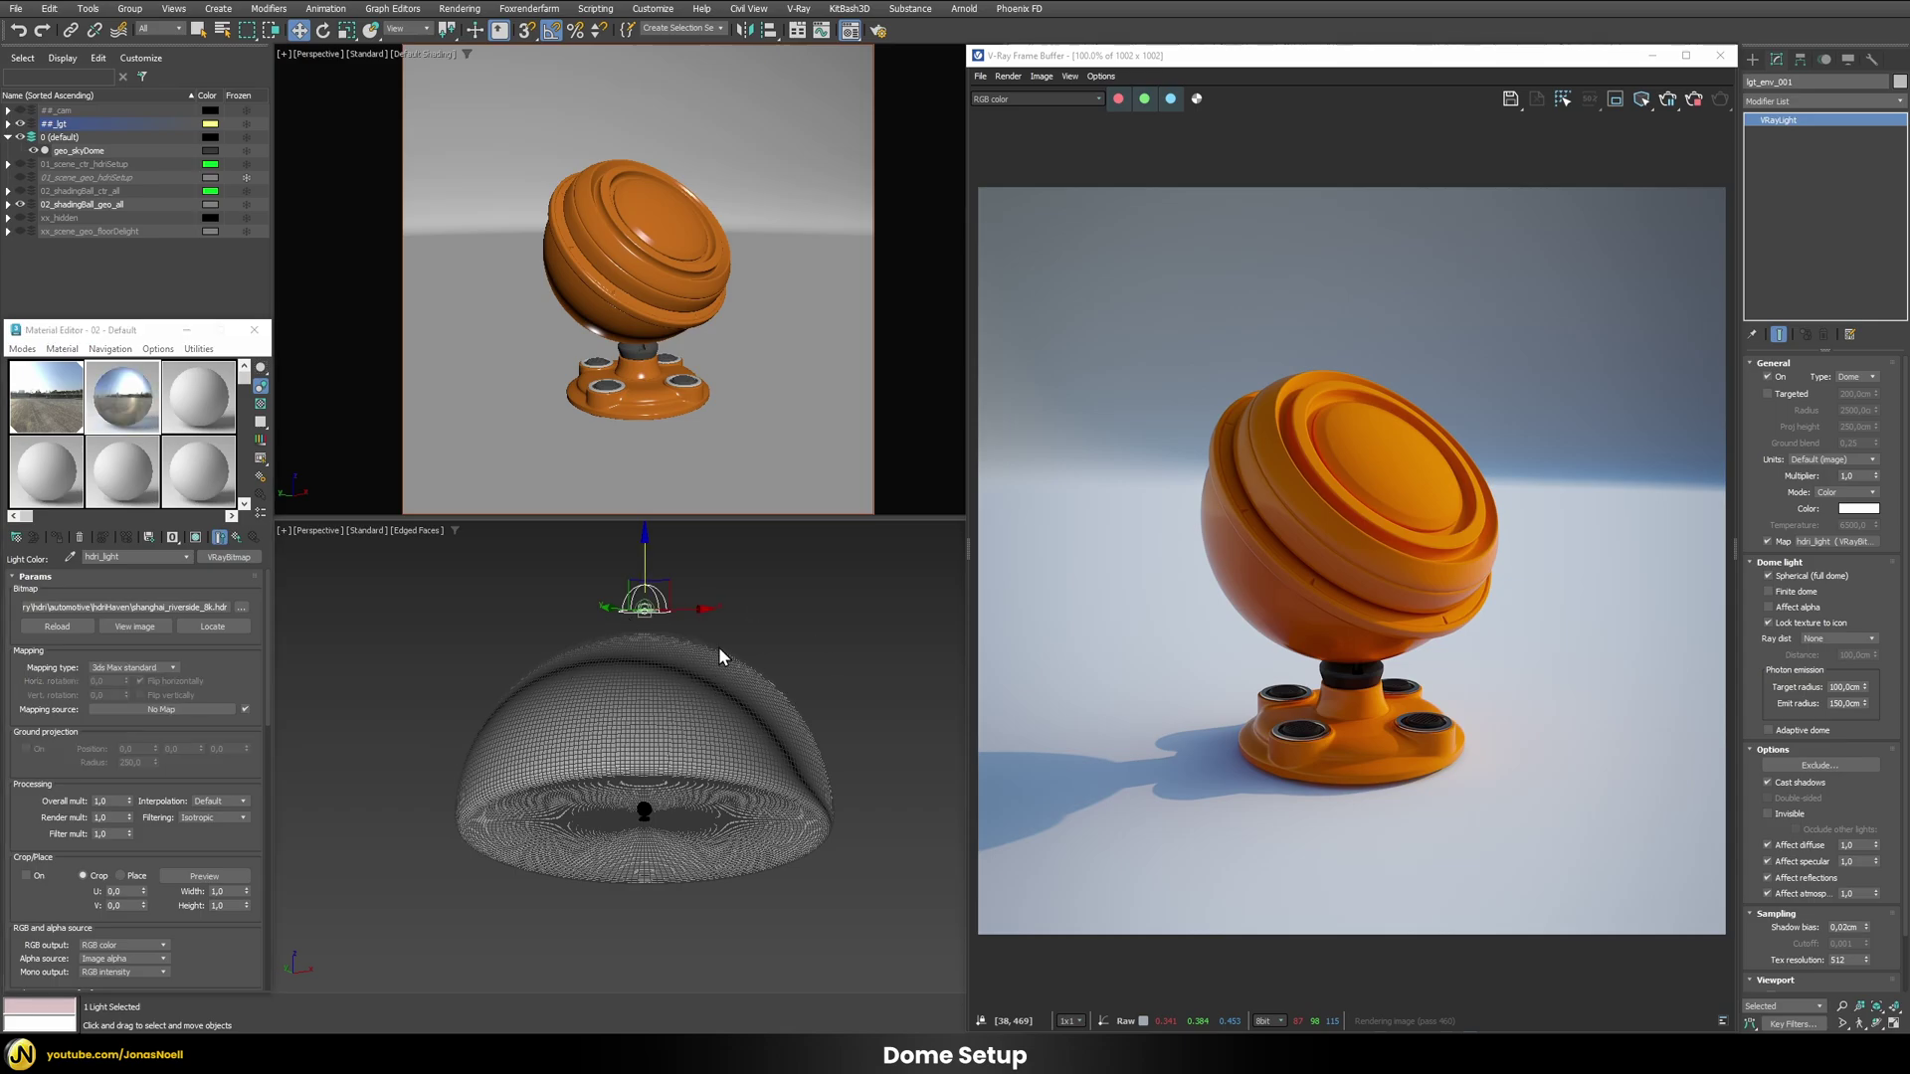
pyautogui.click(756, 613)
pyautogui.press('F4')
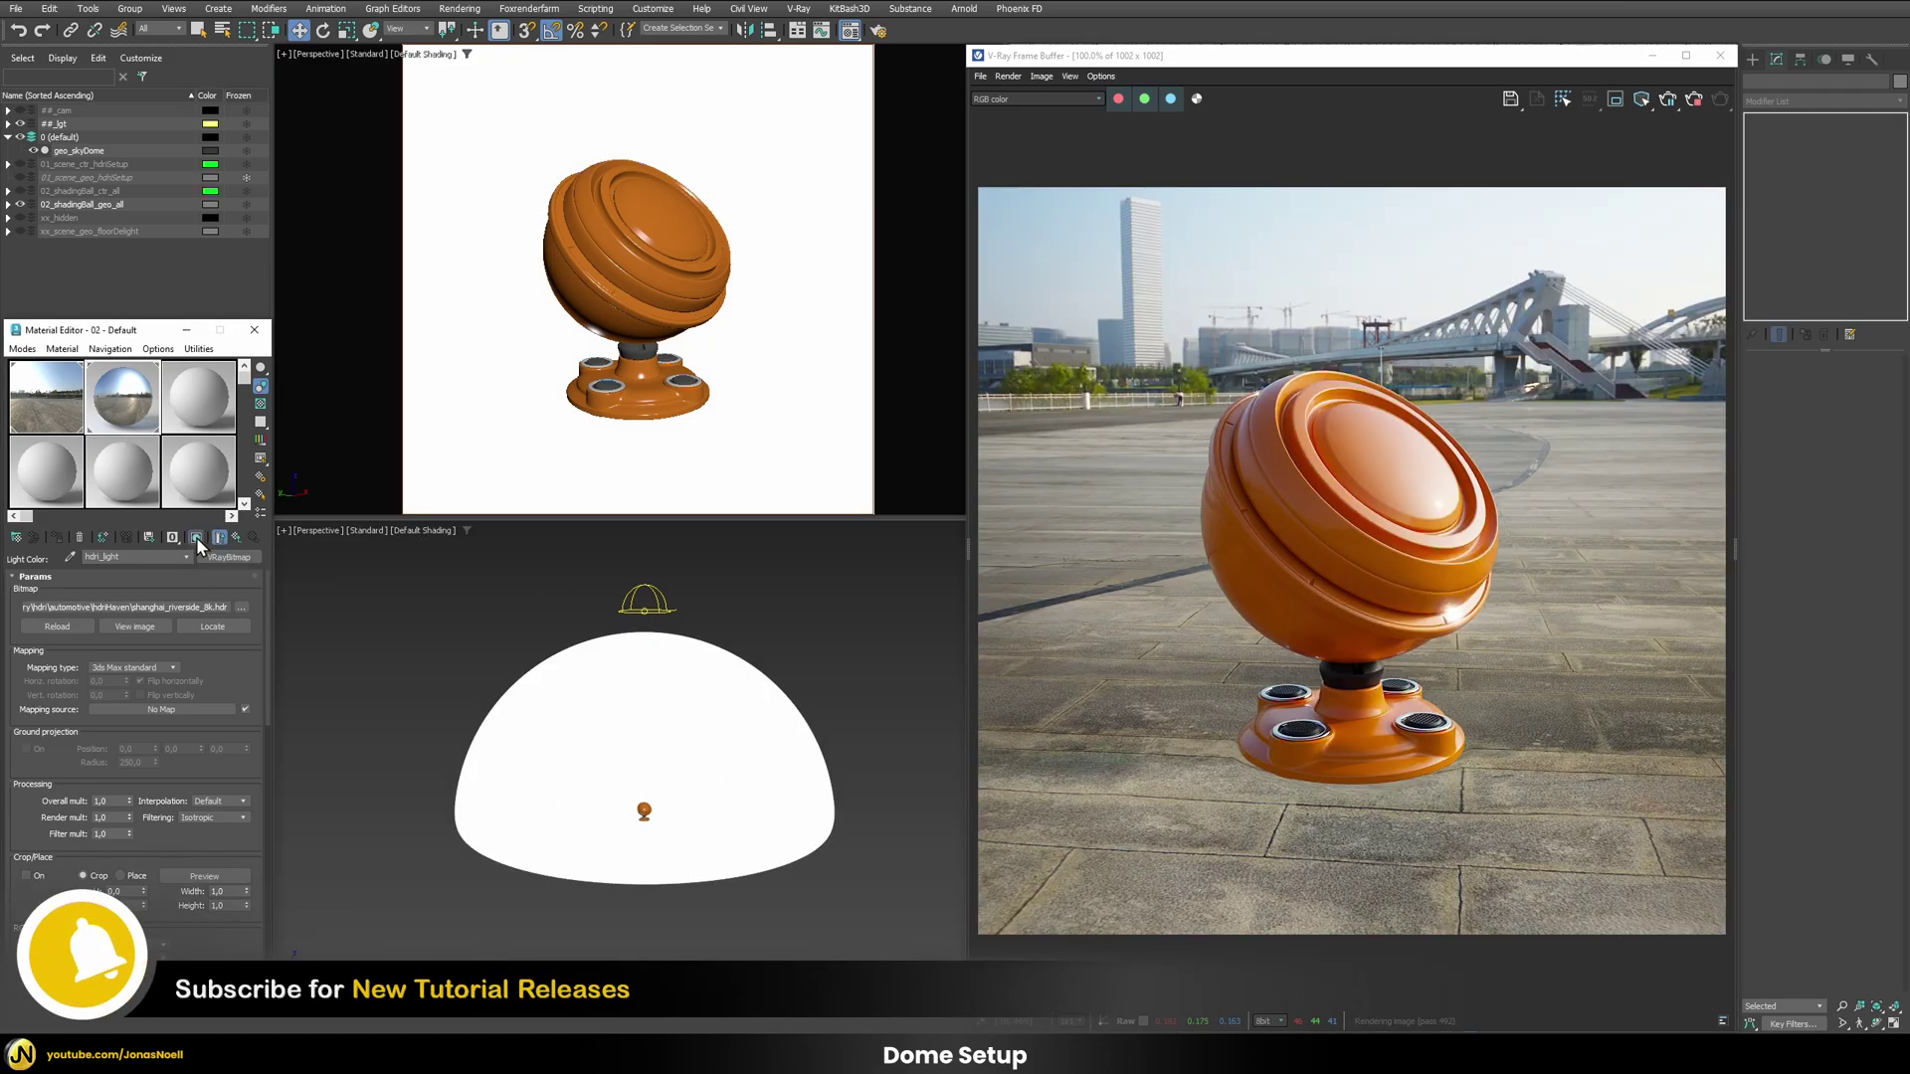
# Step: Show the light material shaded in viewports, set its colour Value to 0, and zoom onto the dome
pyautogui.click(195, 538)
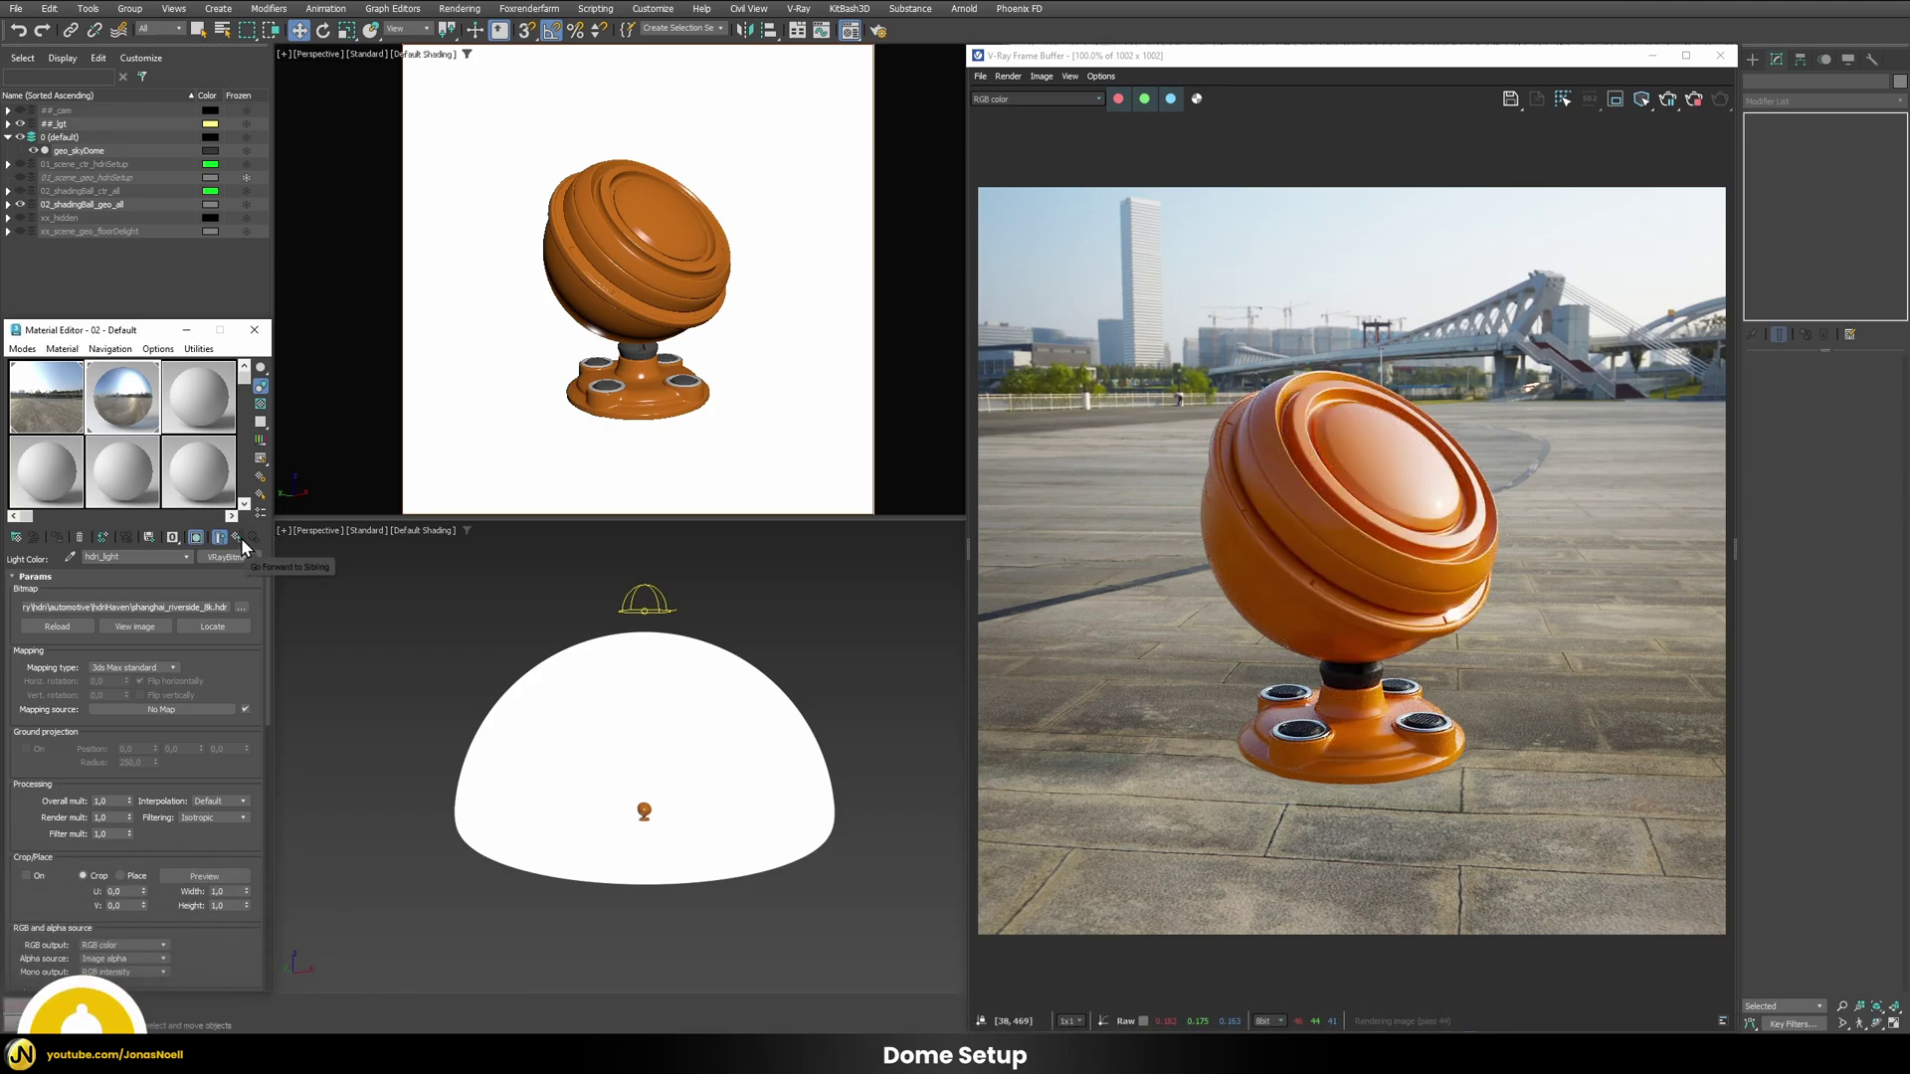
pyautogui.click(241, 537)
pyautogui.click(50, 593)
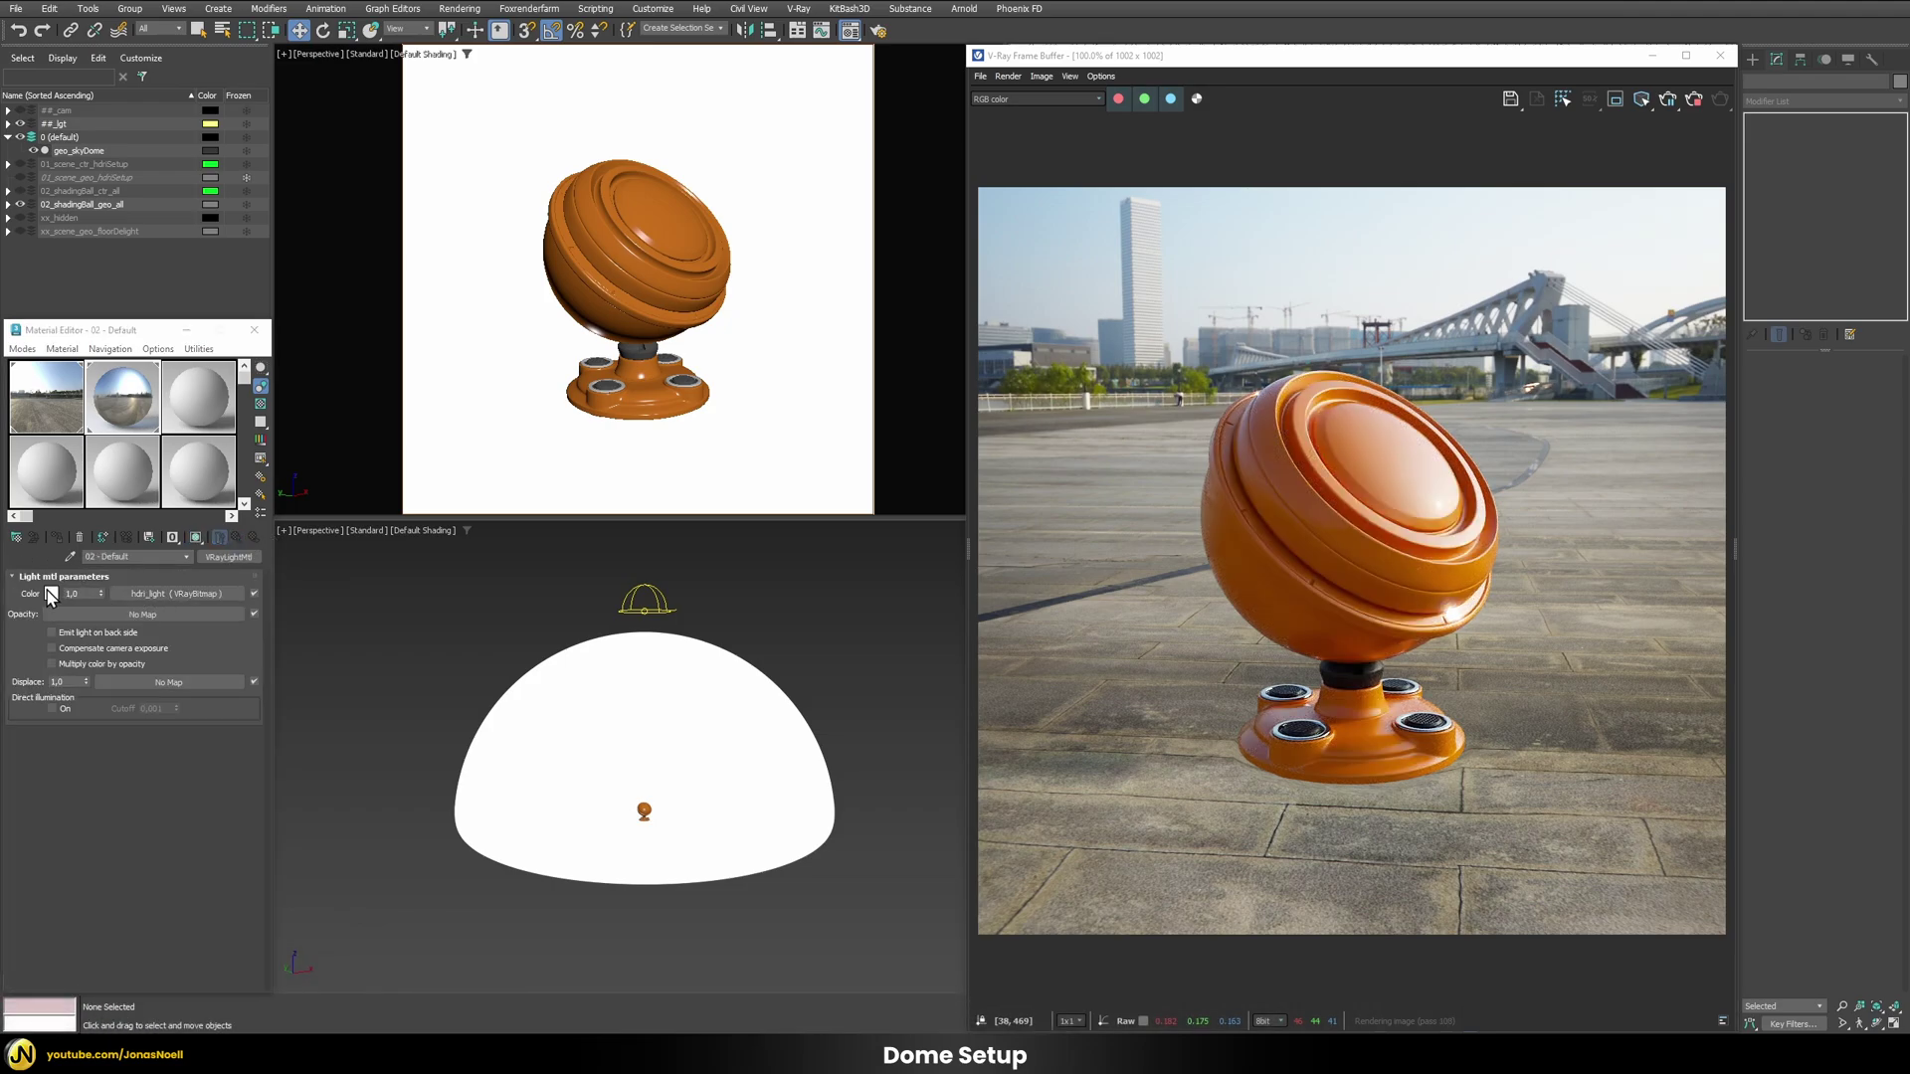
pyautogui.moveTo(264, 515); pyautogui.dragTo(195, 511)
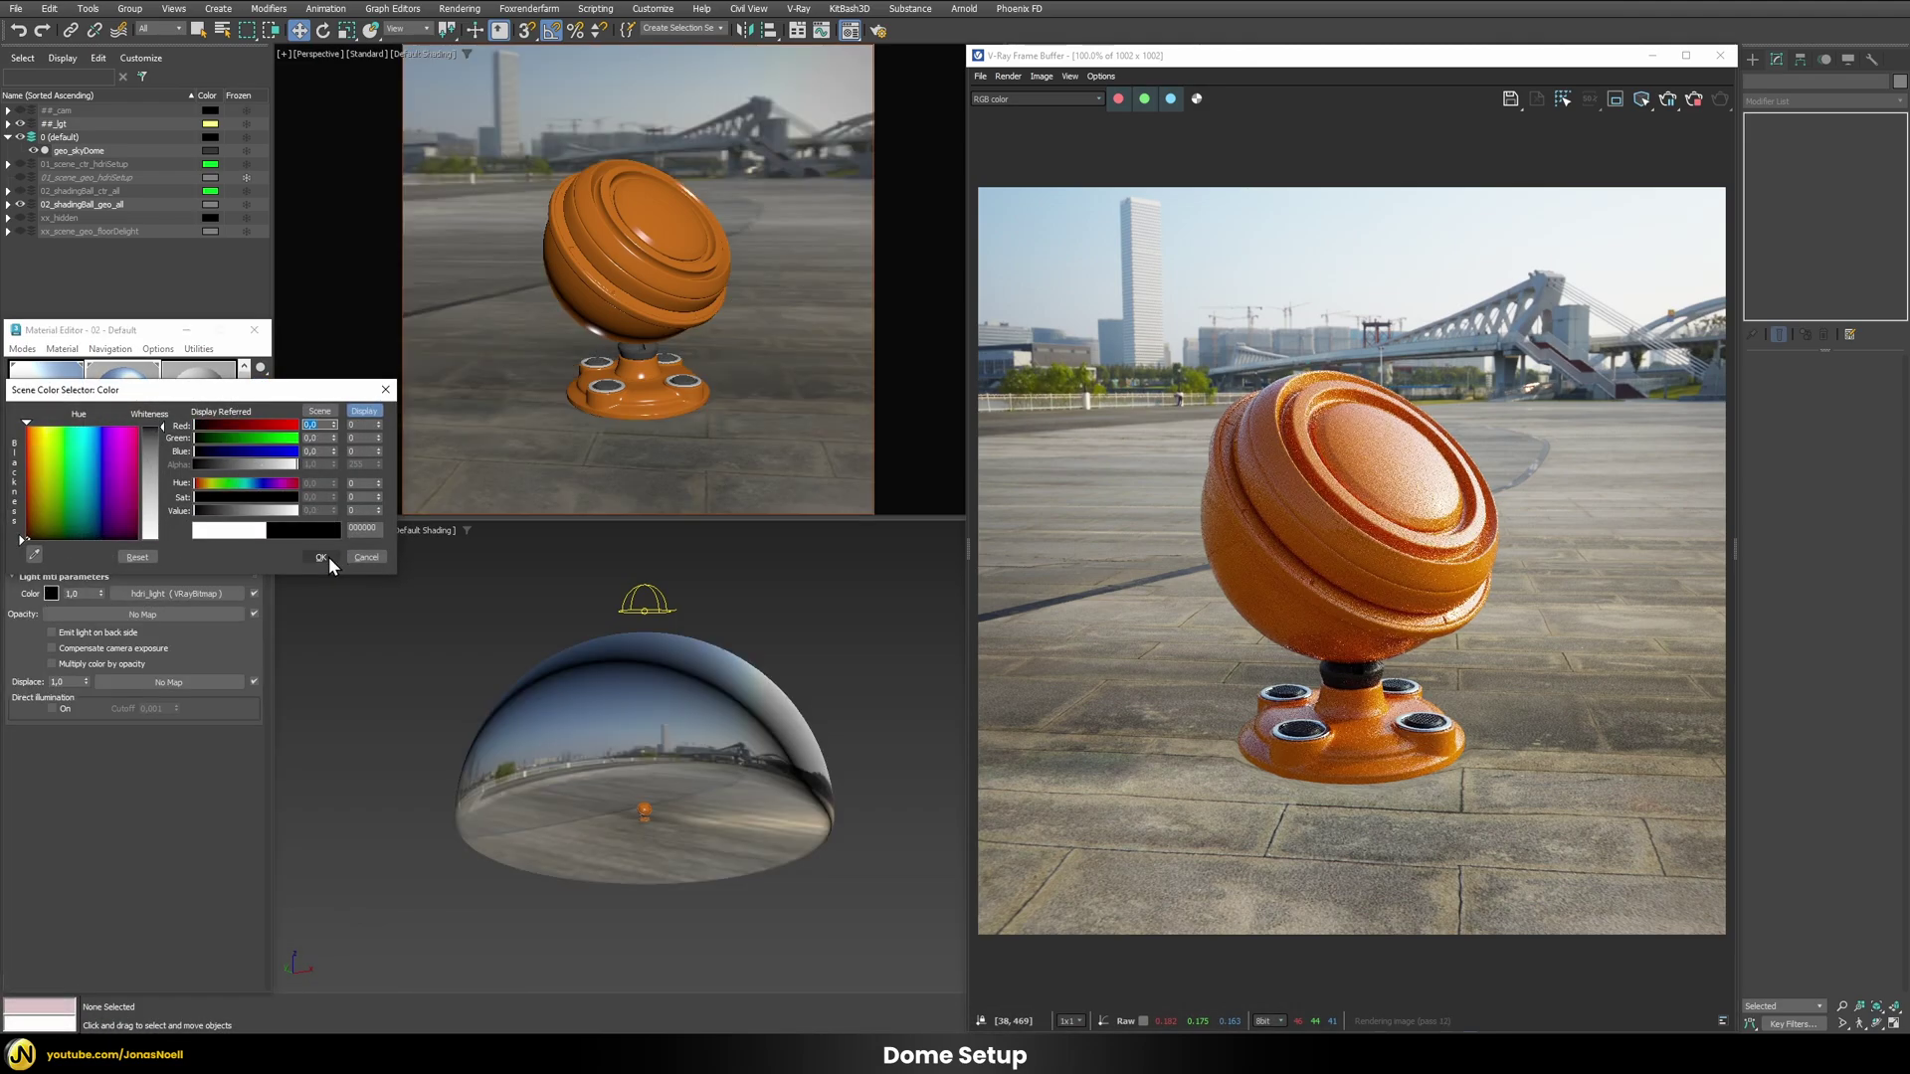
pyautogui.click(321, 557)
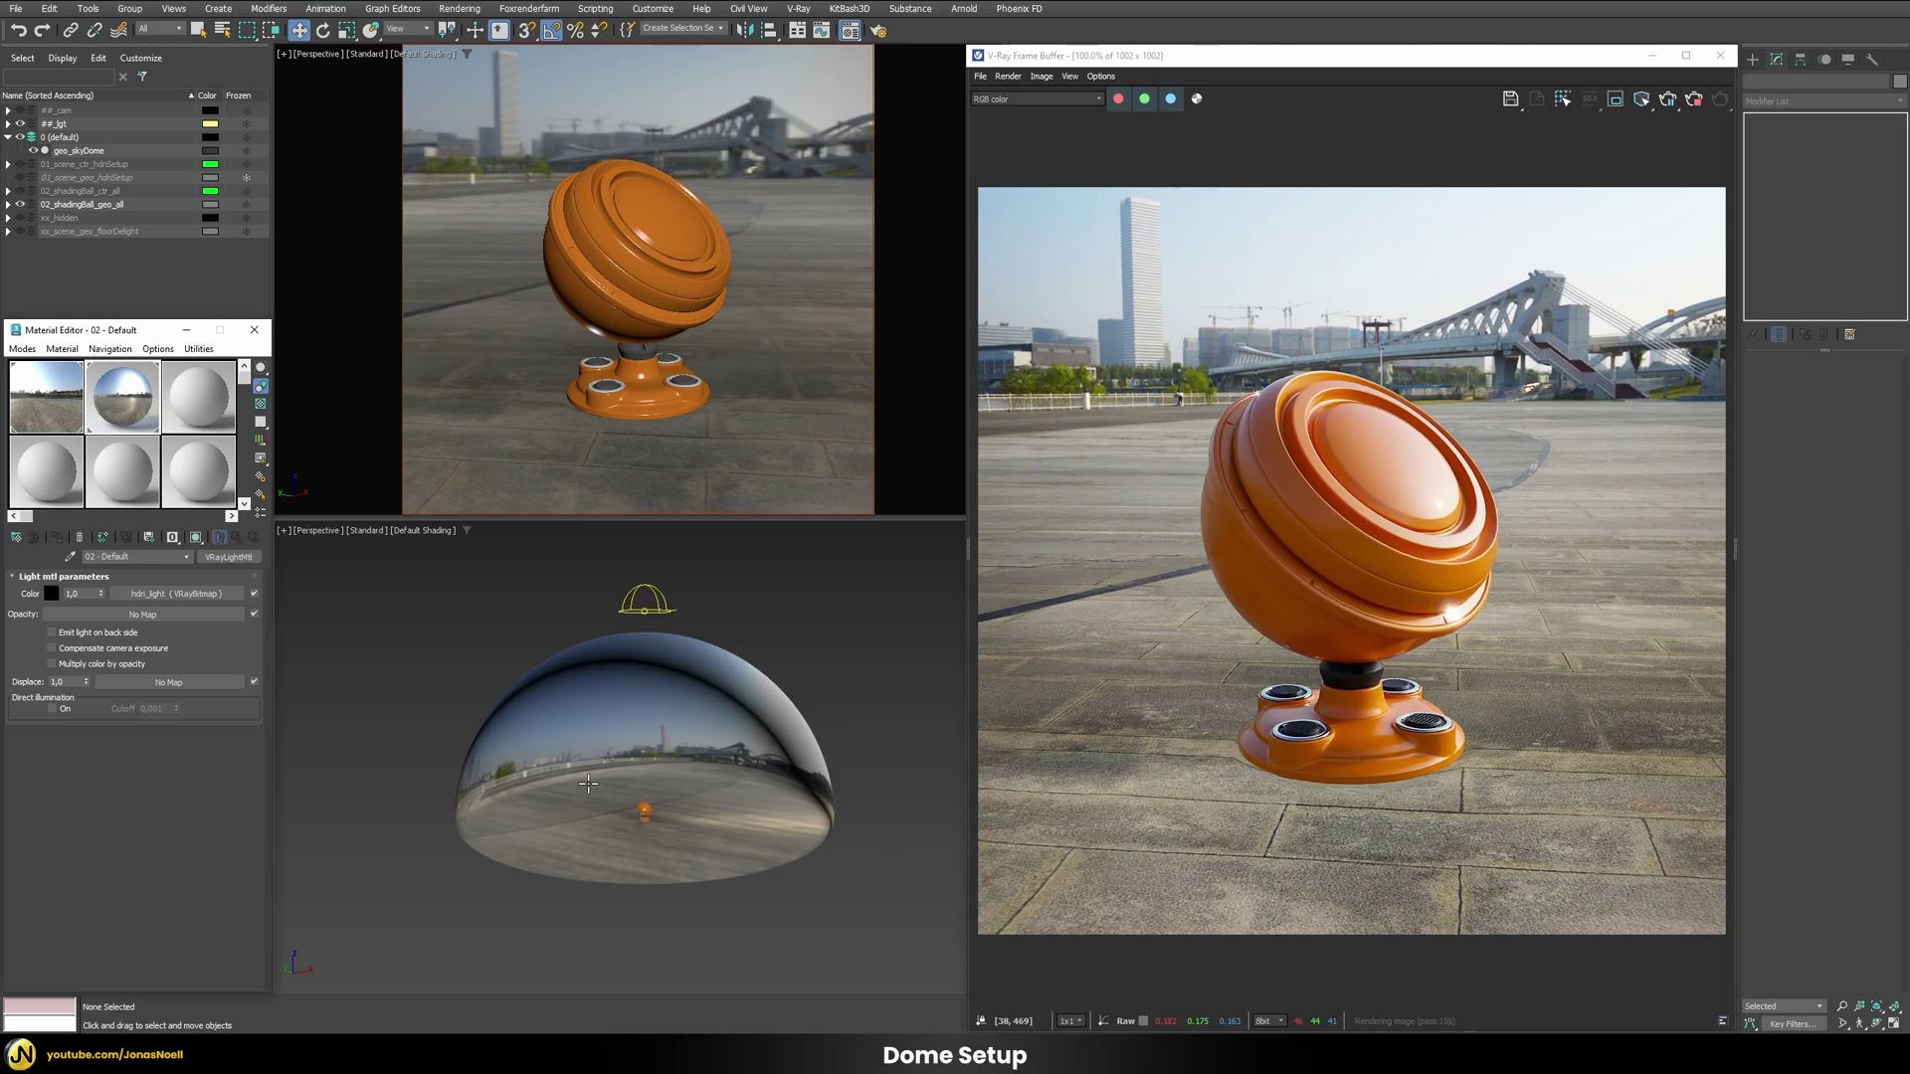
pyautogui.scroll(1, 665, 701)
pyautogui.hotkey('alt', 'z')
pyautogui.moveTo(657, 334)
pyautogui.mouseDown()
pyautogui.moveTo(642, 309)
pyautogui.moveTo(633, 349)
pyautogui.mouseUp()
pyautogui.moveTo(631, 359); pyautogui.dragTo(631, 290)
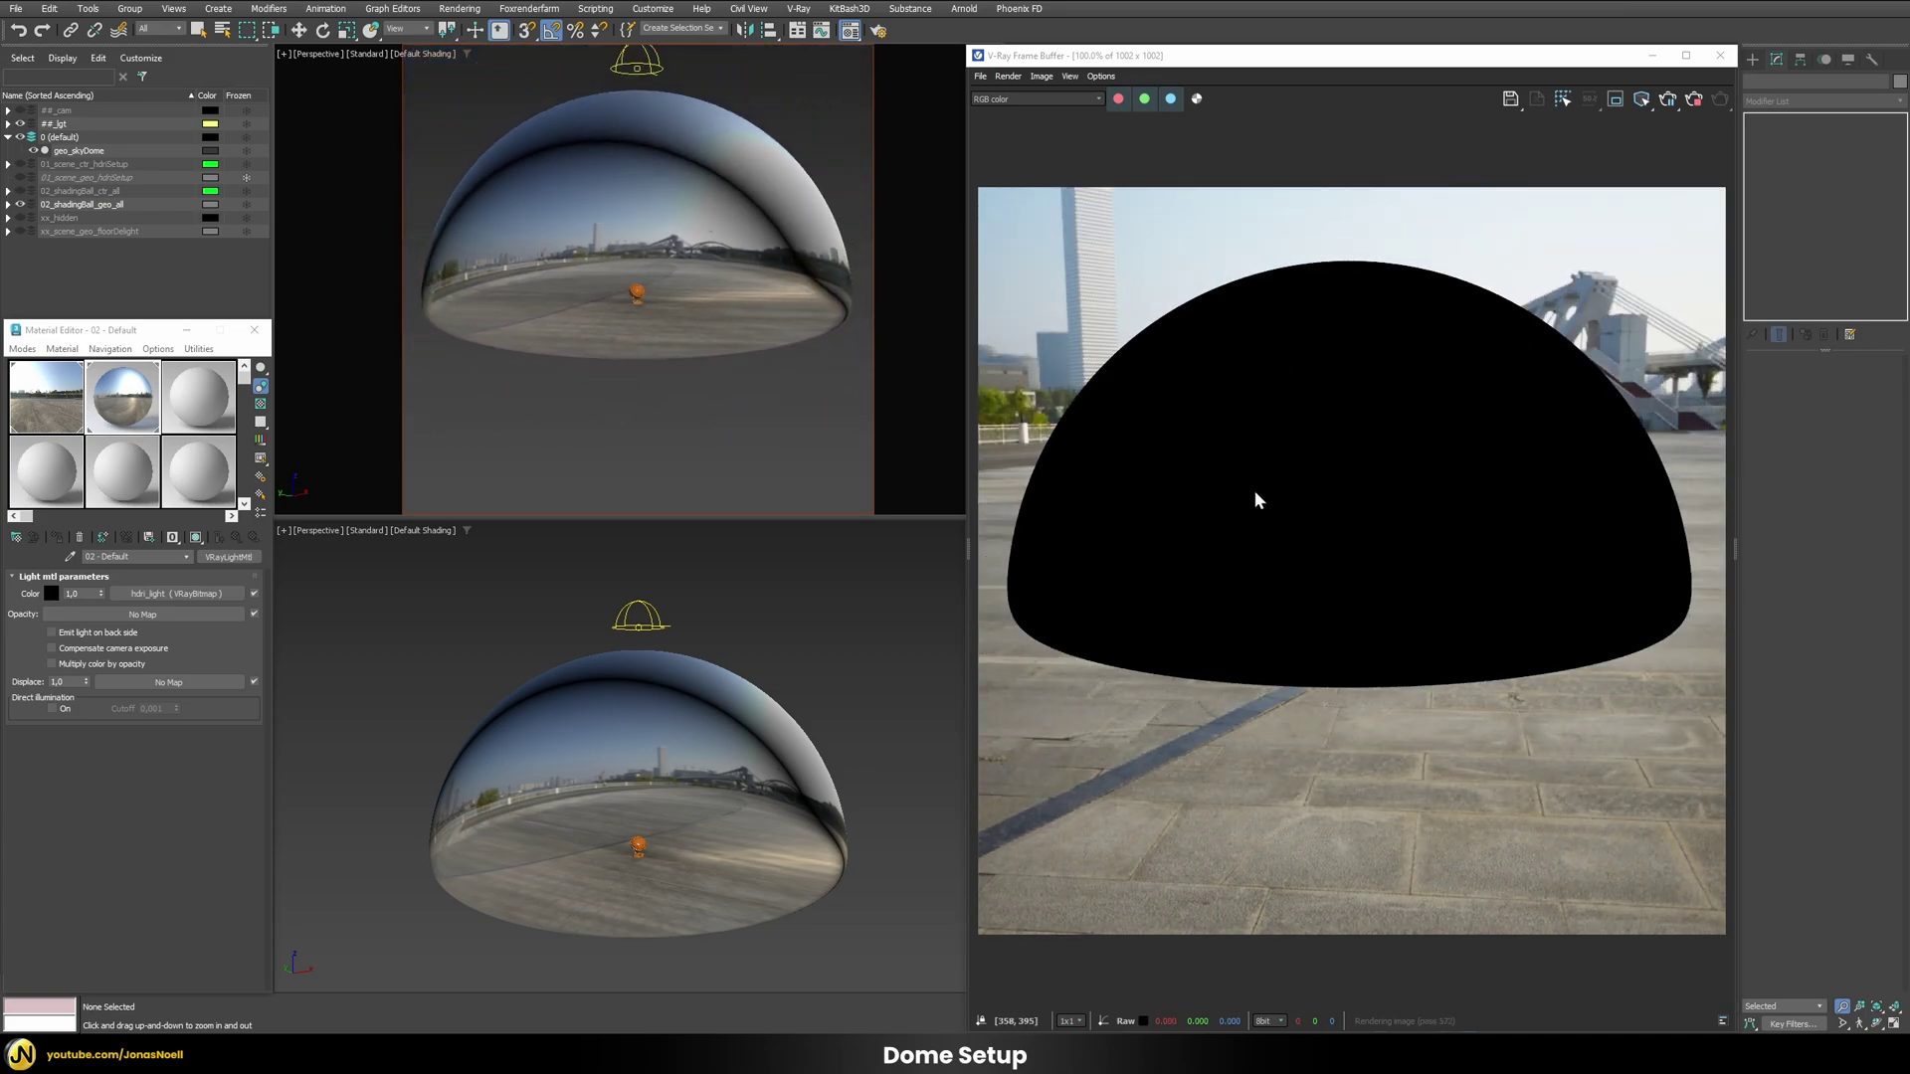
# Step: Replace the dome material with a VRay2SidedMtl whose translucency colour is black
pyautogui.click(226, 558)
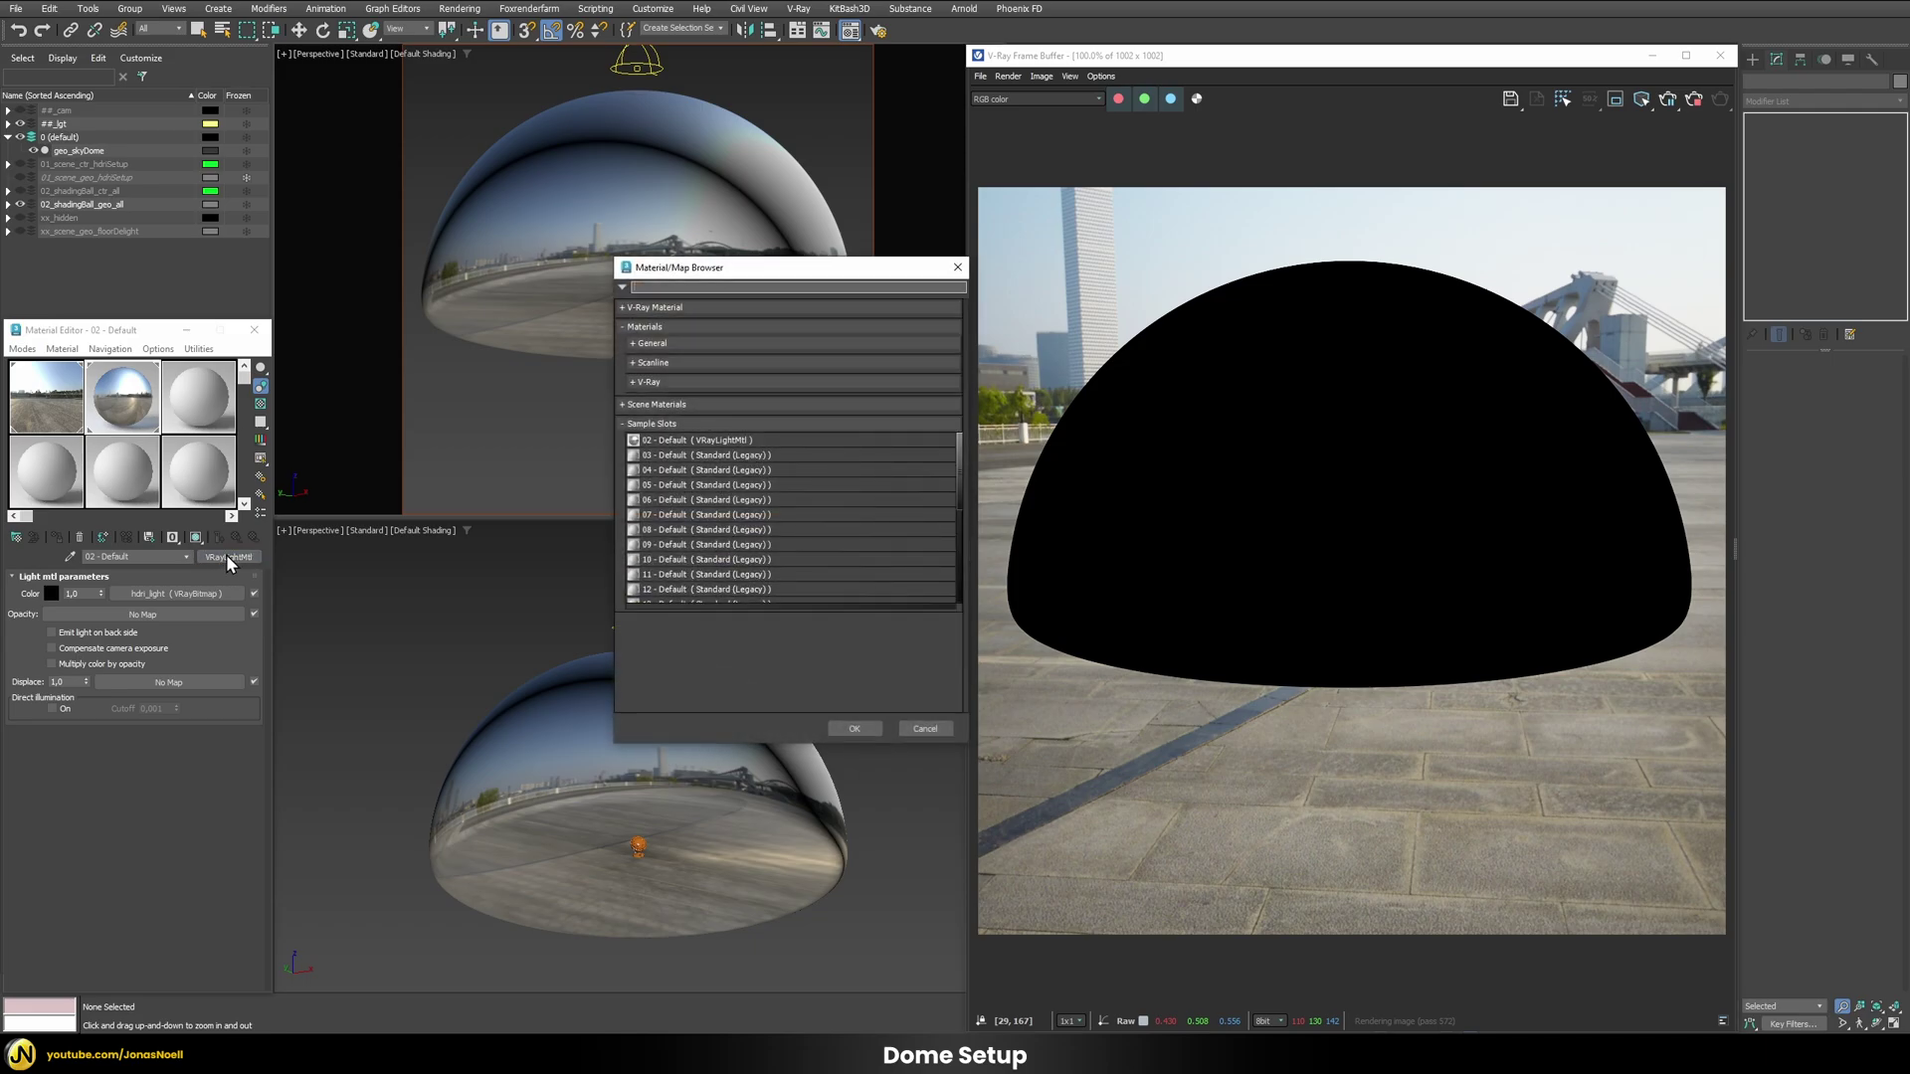
pyautogui.write('vray2')
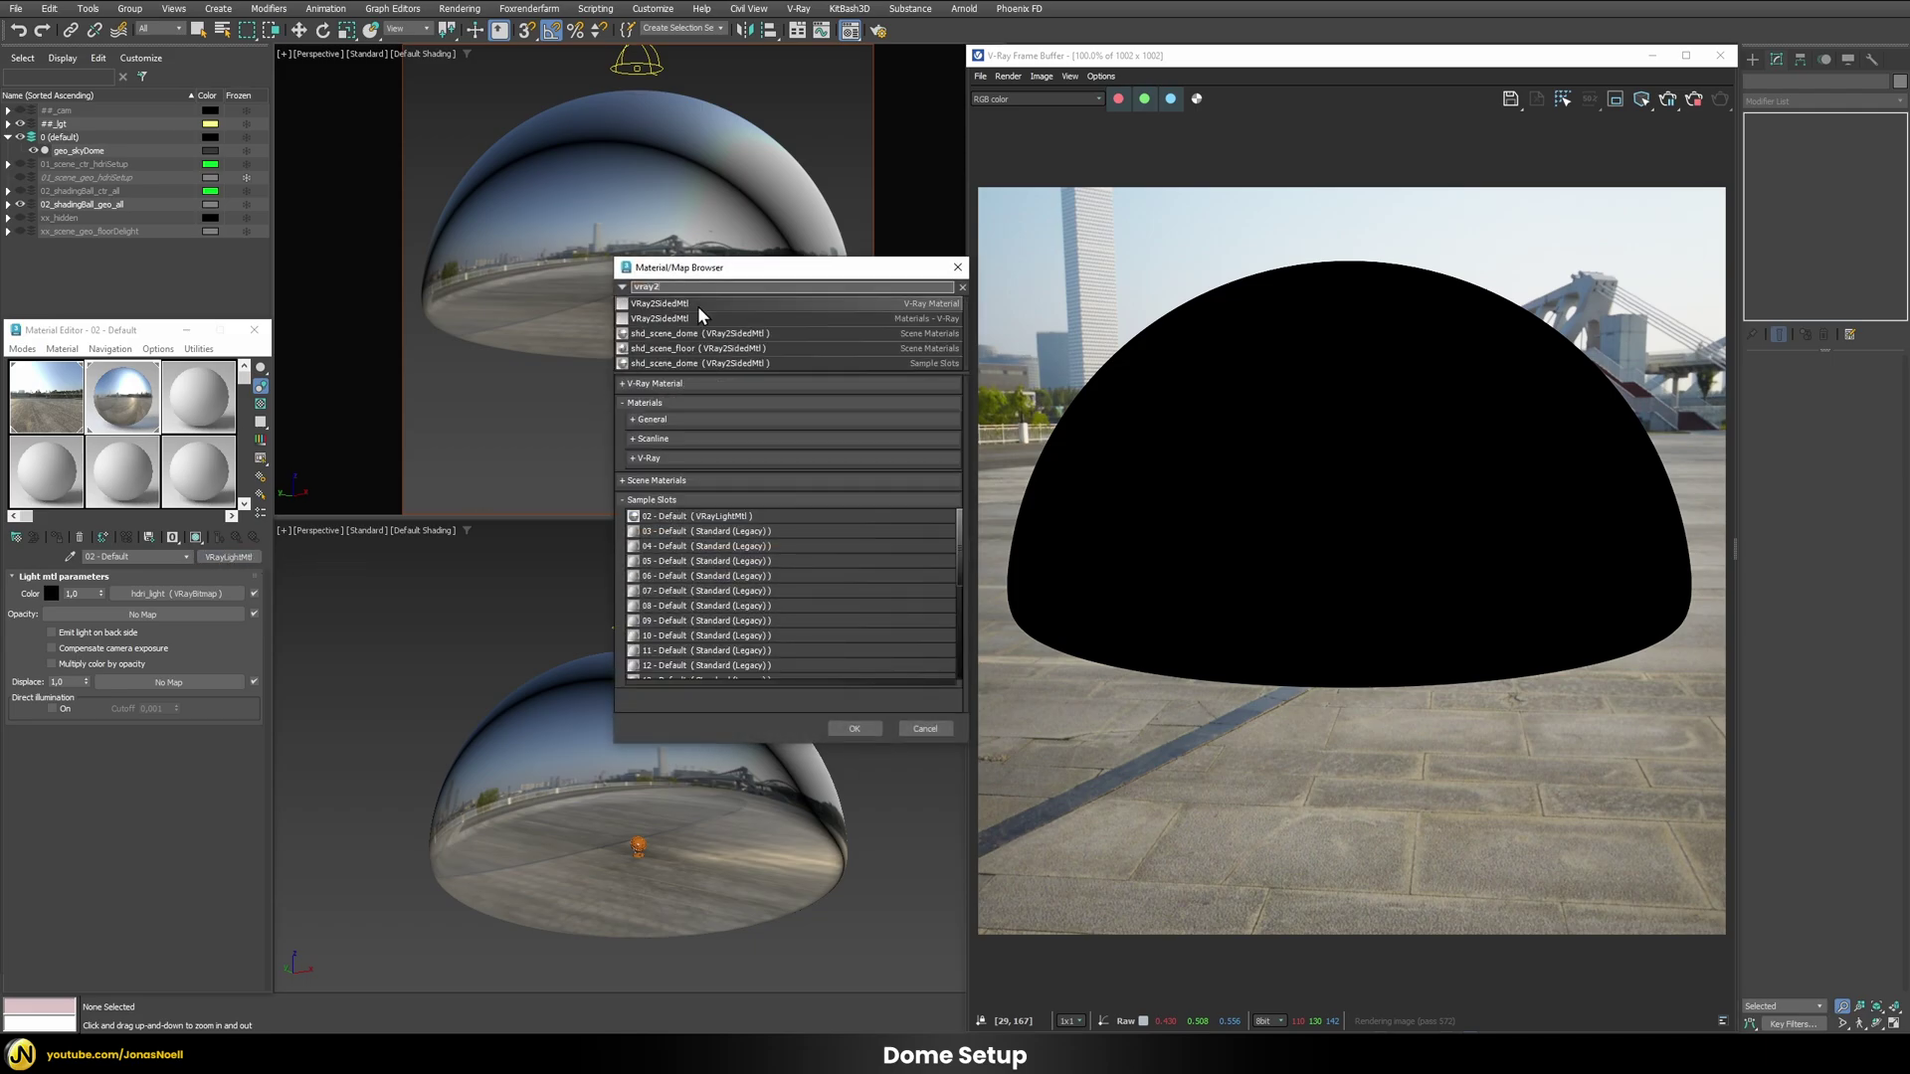
pyautogui.doubleClick(637, 308)
pyautogui.click(104, 703)
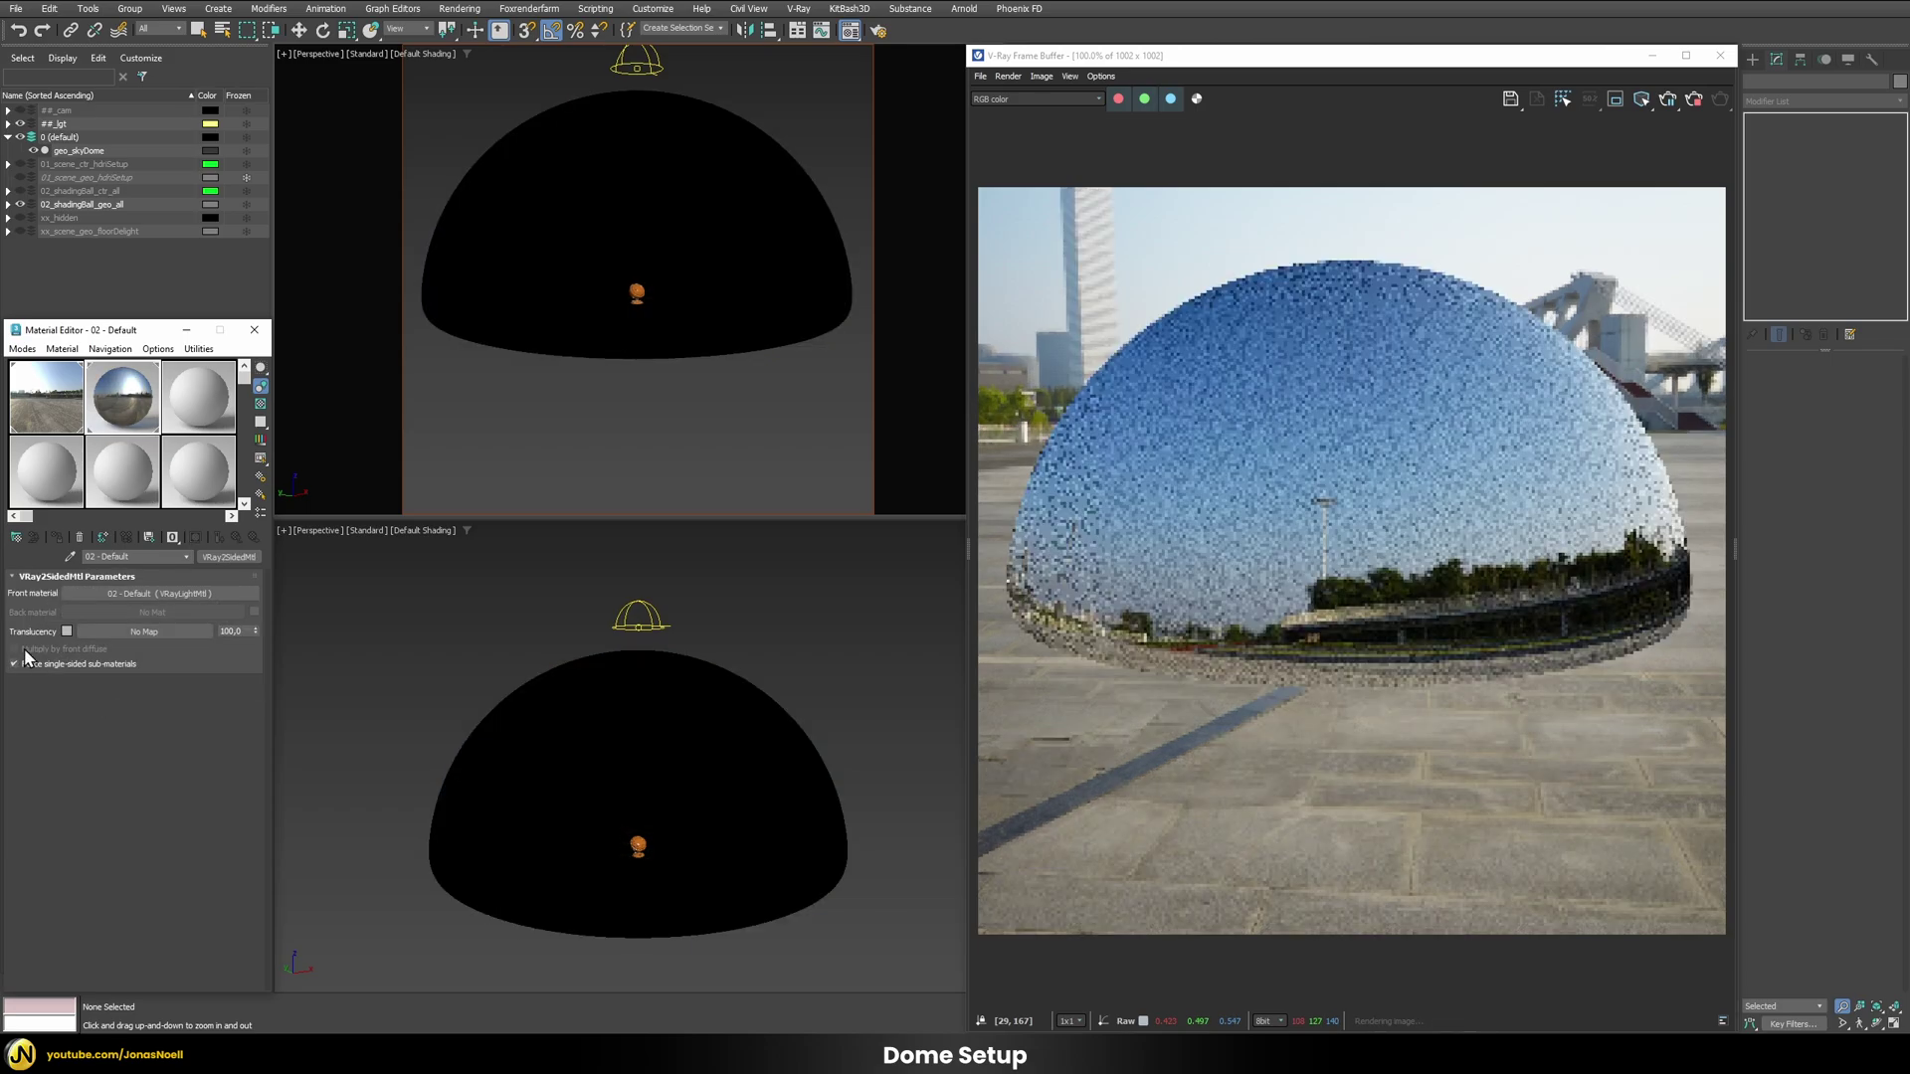
pyautogui.click(67, 630)
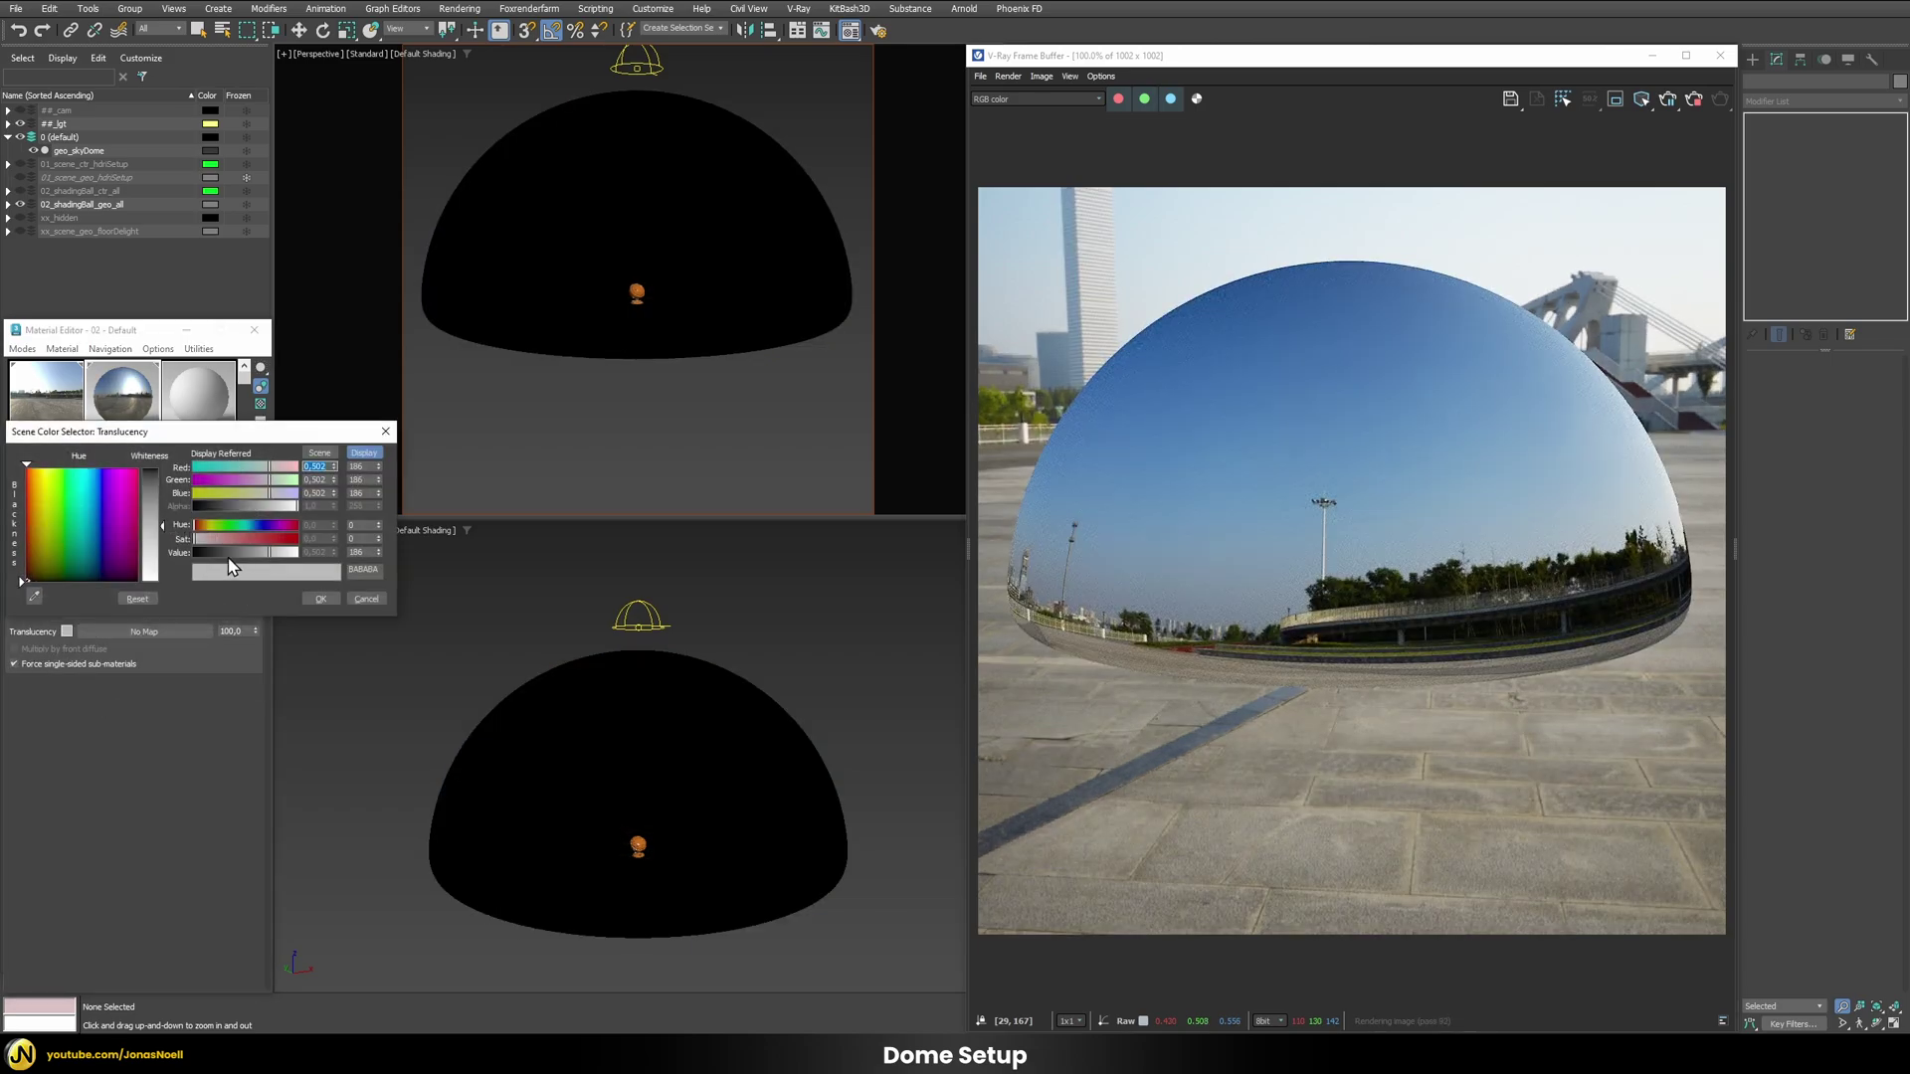
pyautogui.moveTo(269, 552); pyautogui.dragTo(122, 561)
pyautogui.click(320, 598)
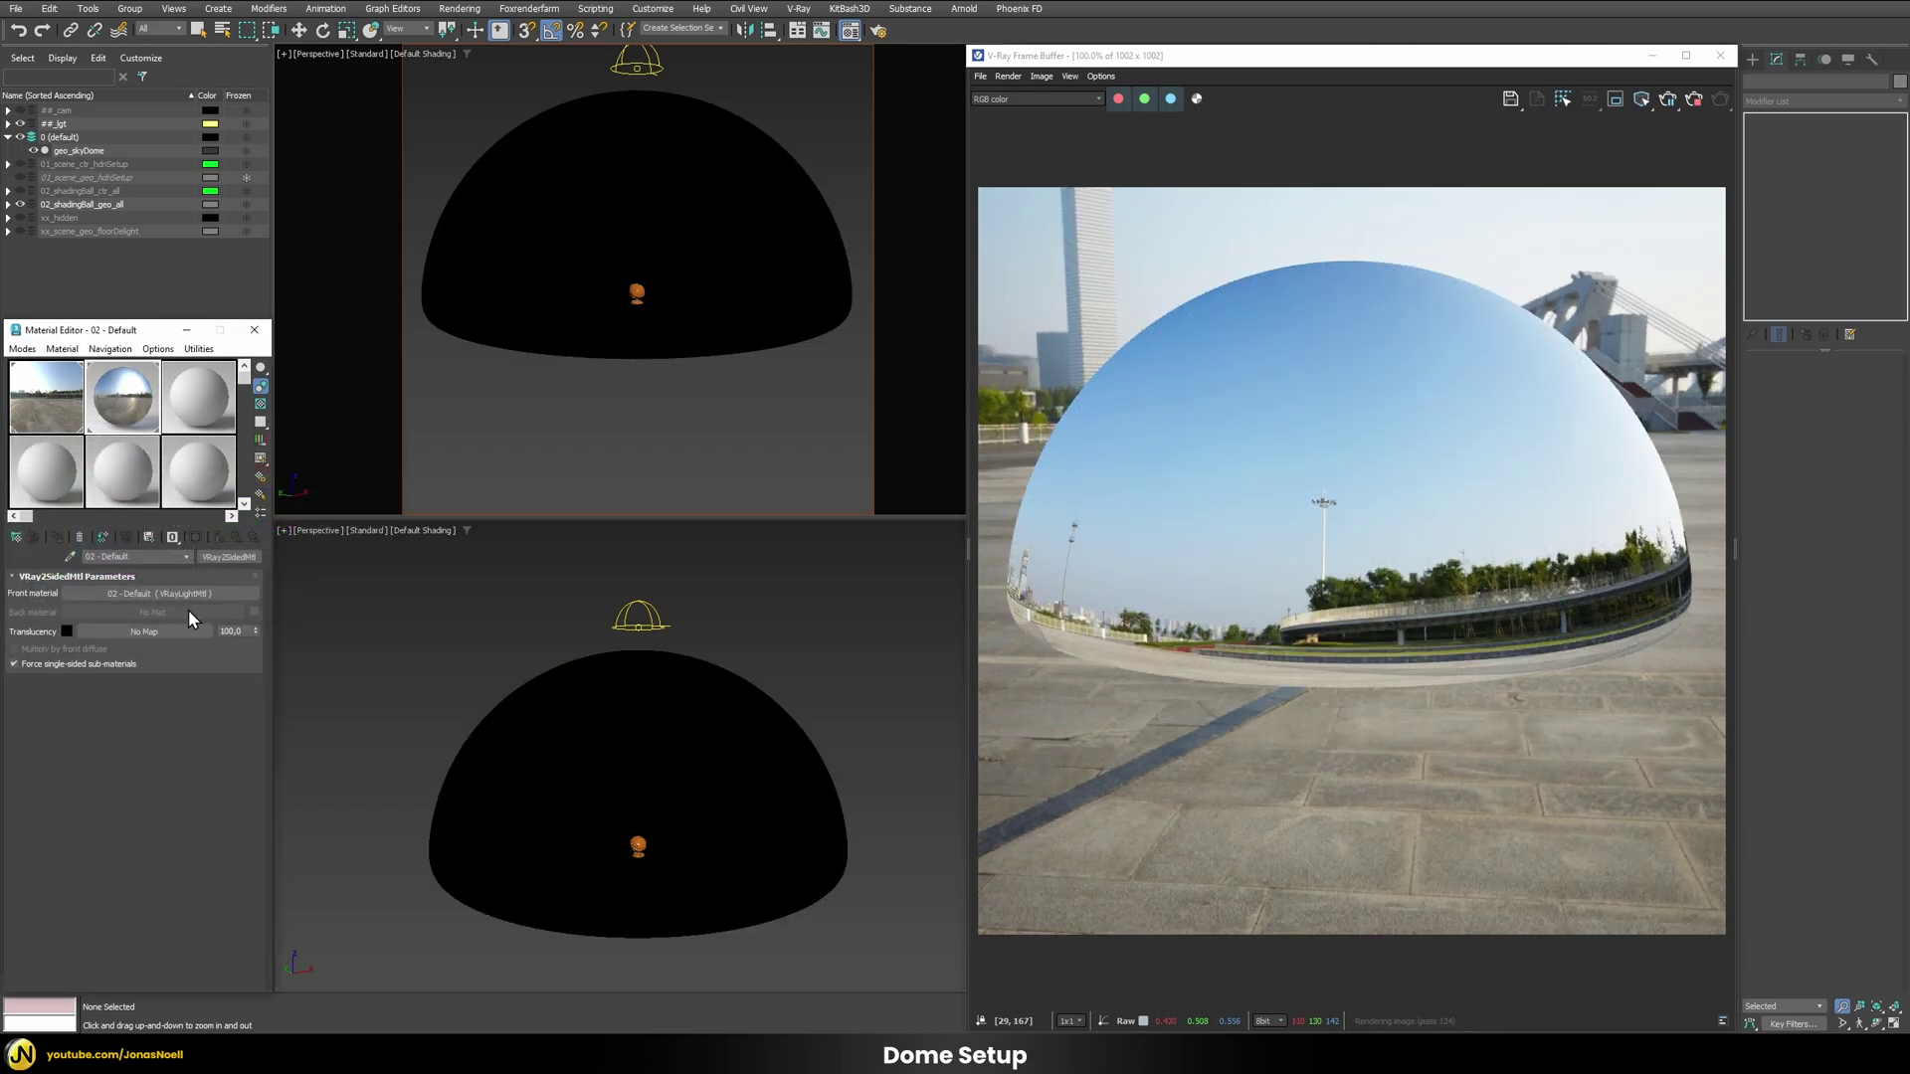
# Step: Give it a VRayLightMtl back material with a black VRayColor opacity map
pyautogui.click(253, 611)
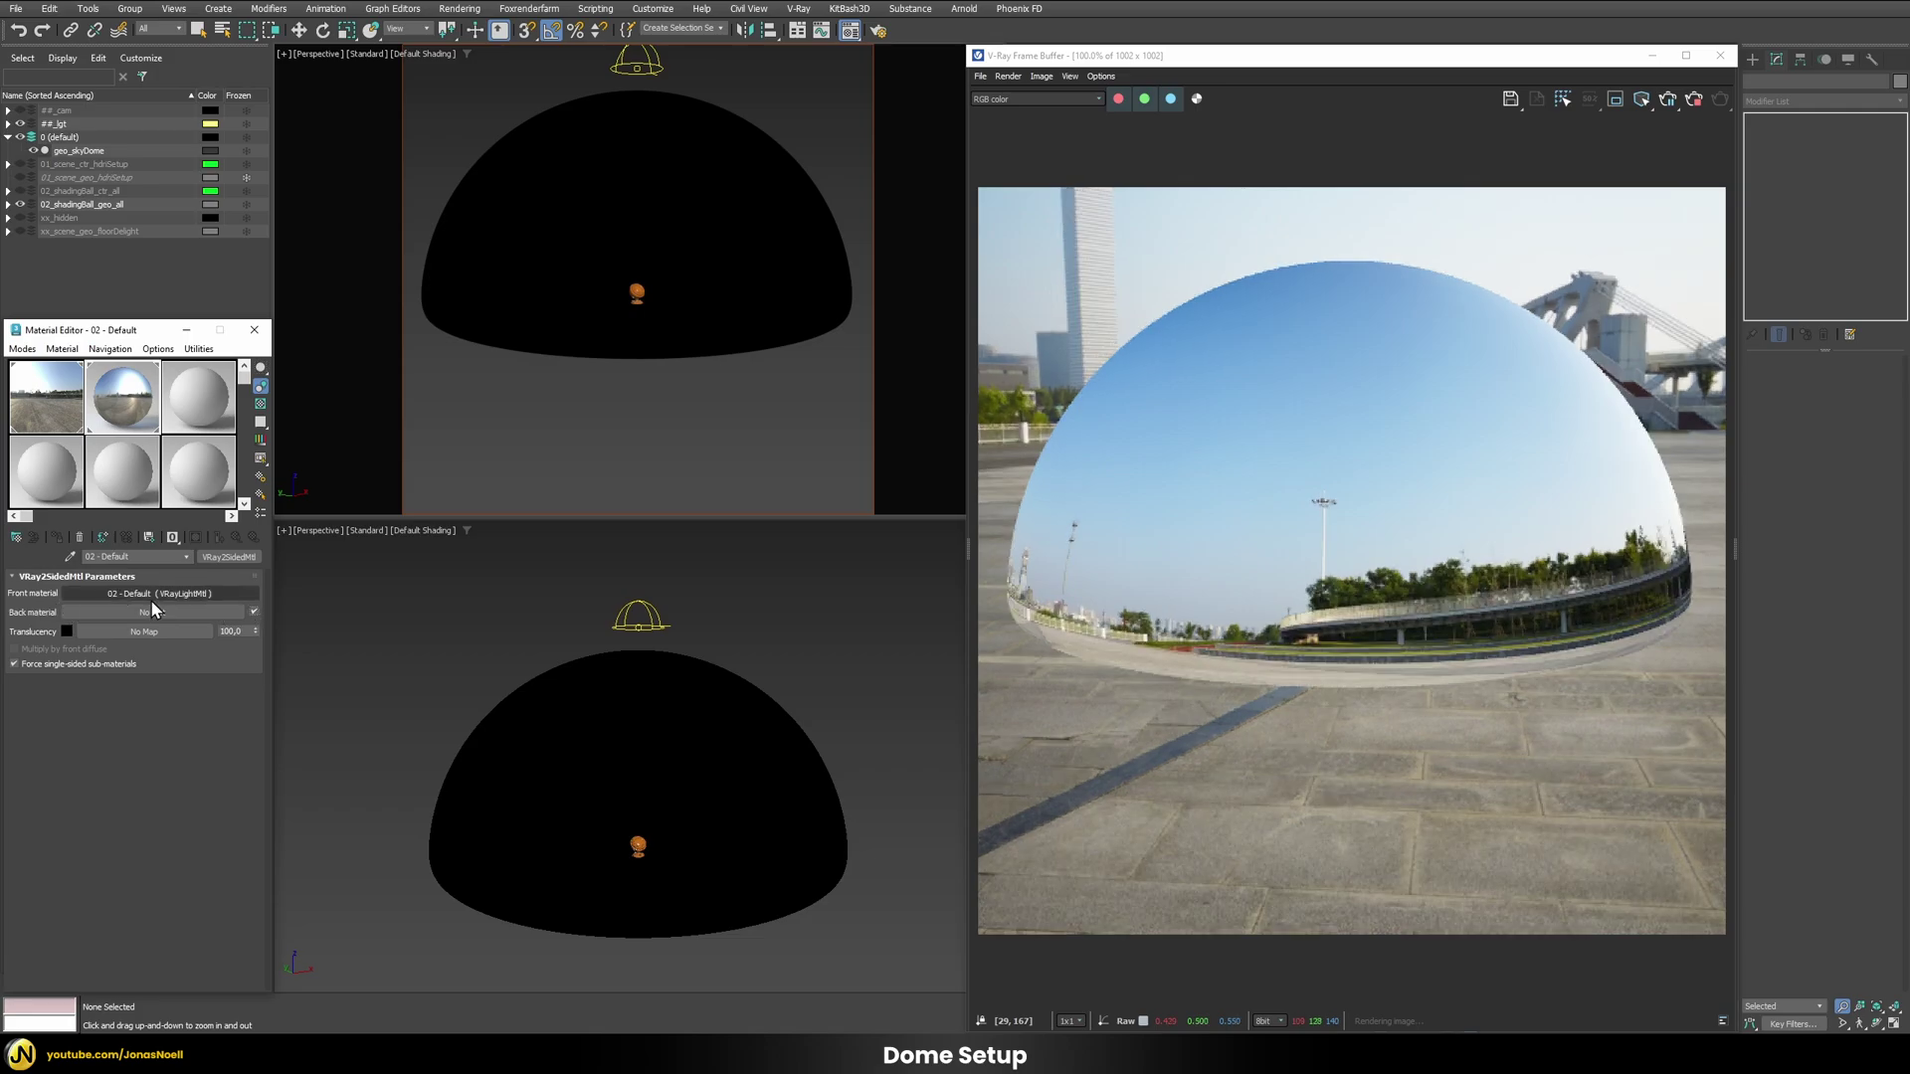
pyautogui.click(98, 611)
pyautogui.write('vra')
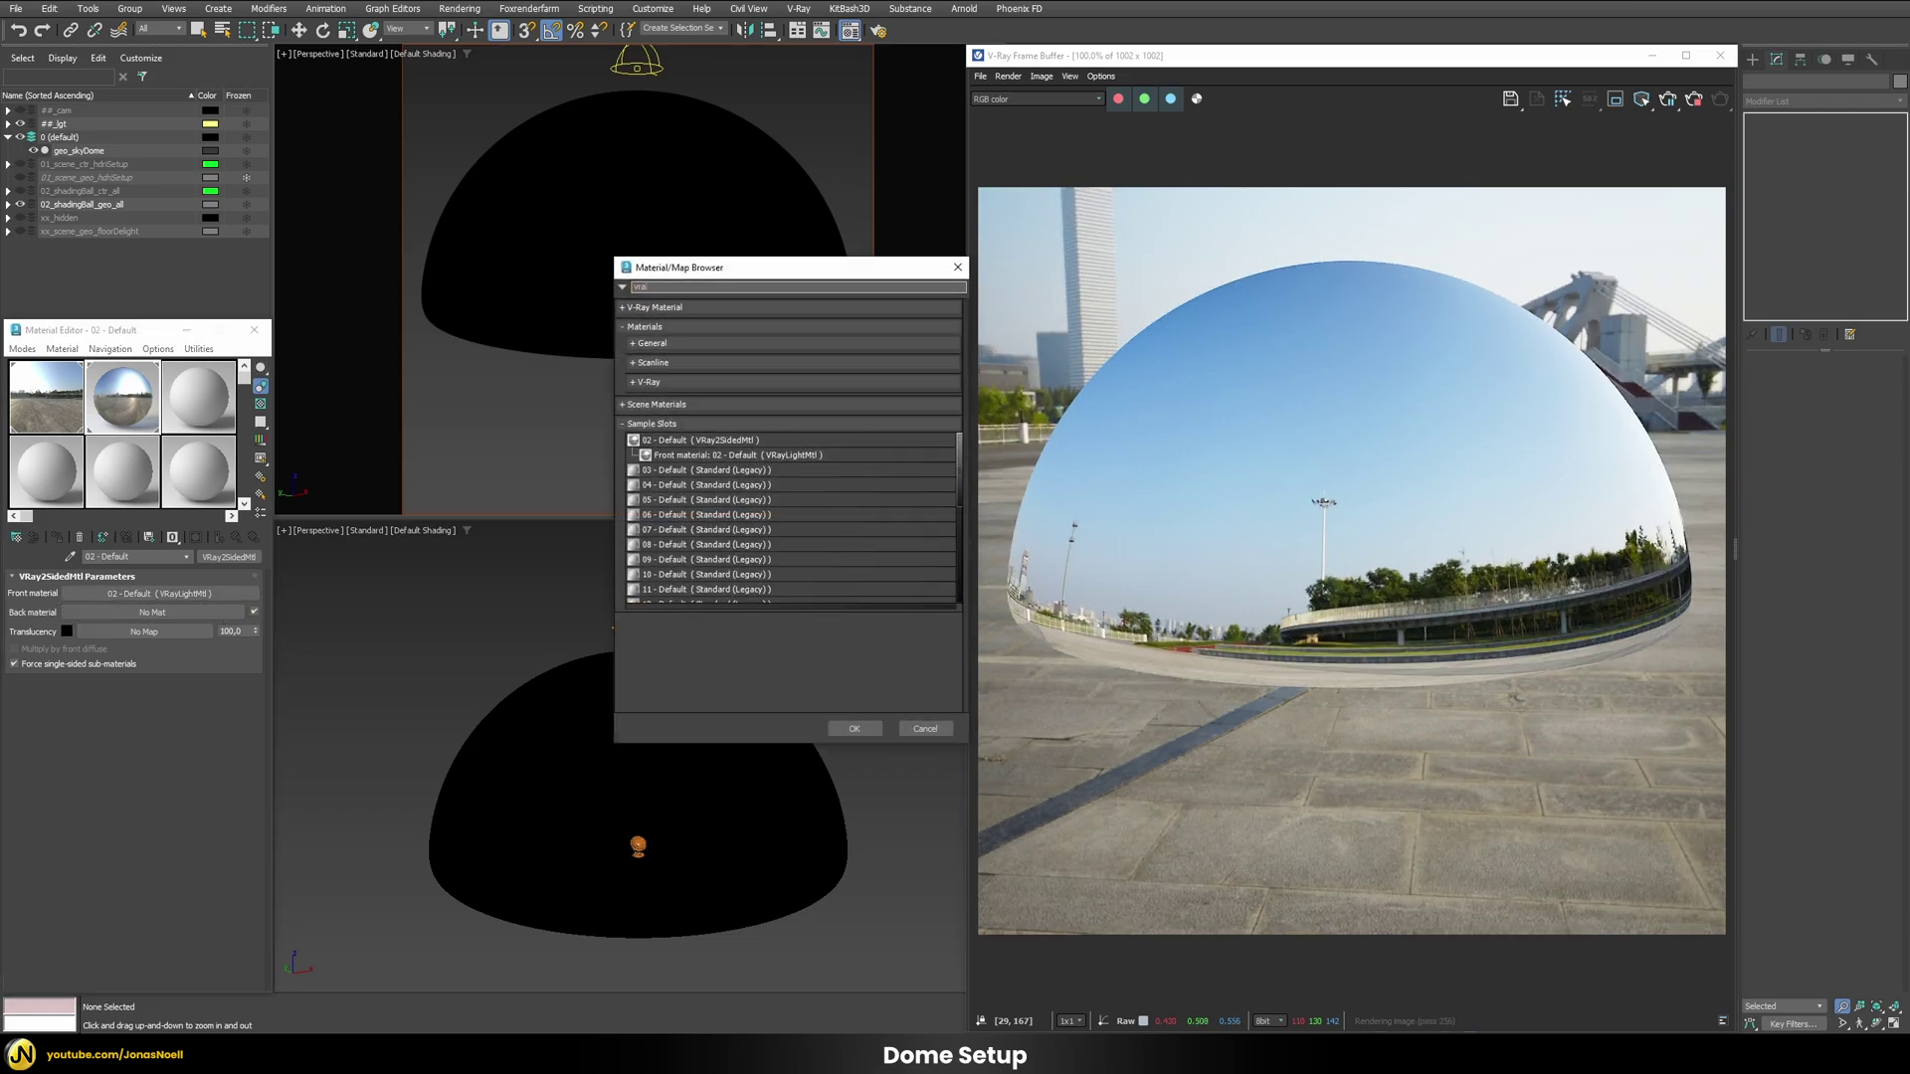
pyautogui.write('yl')
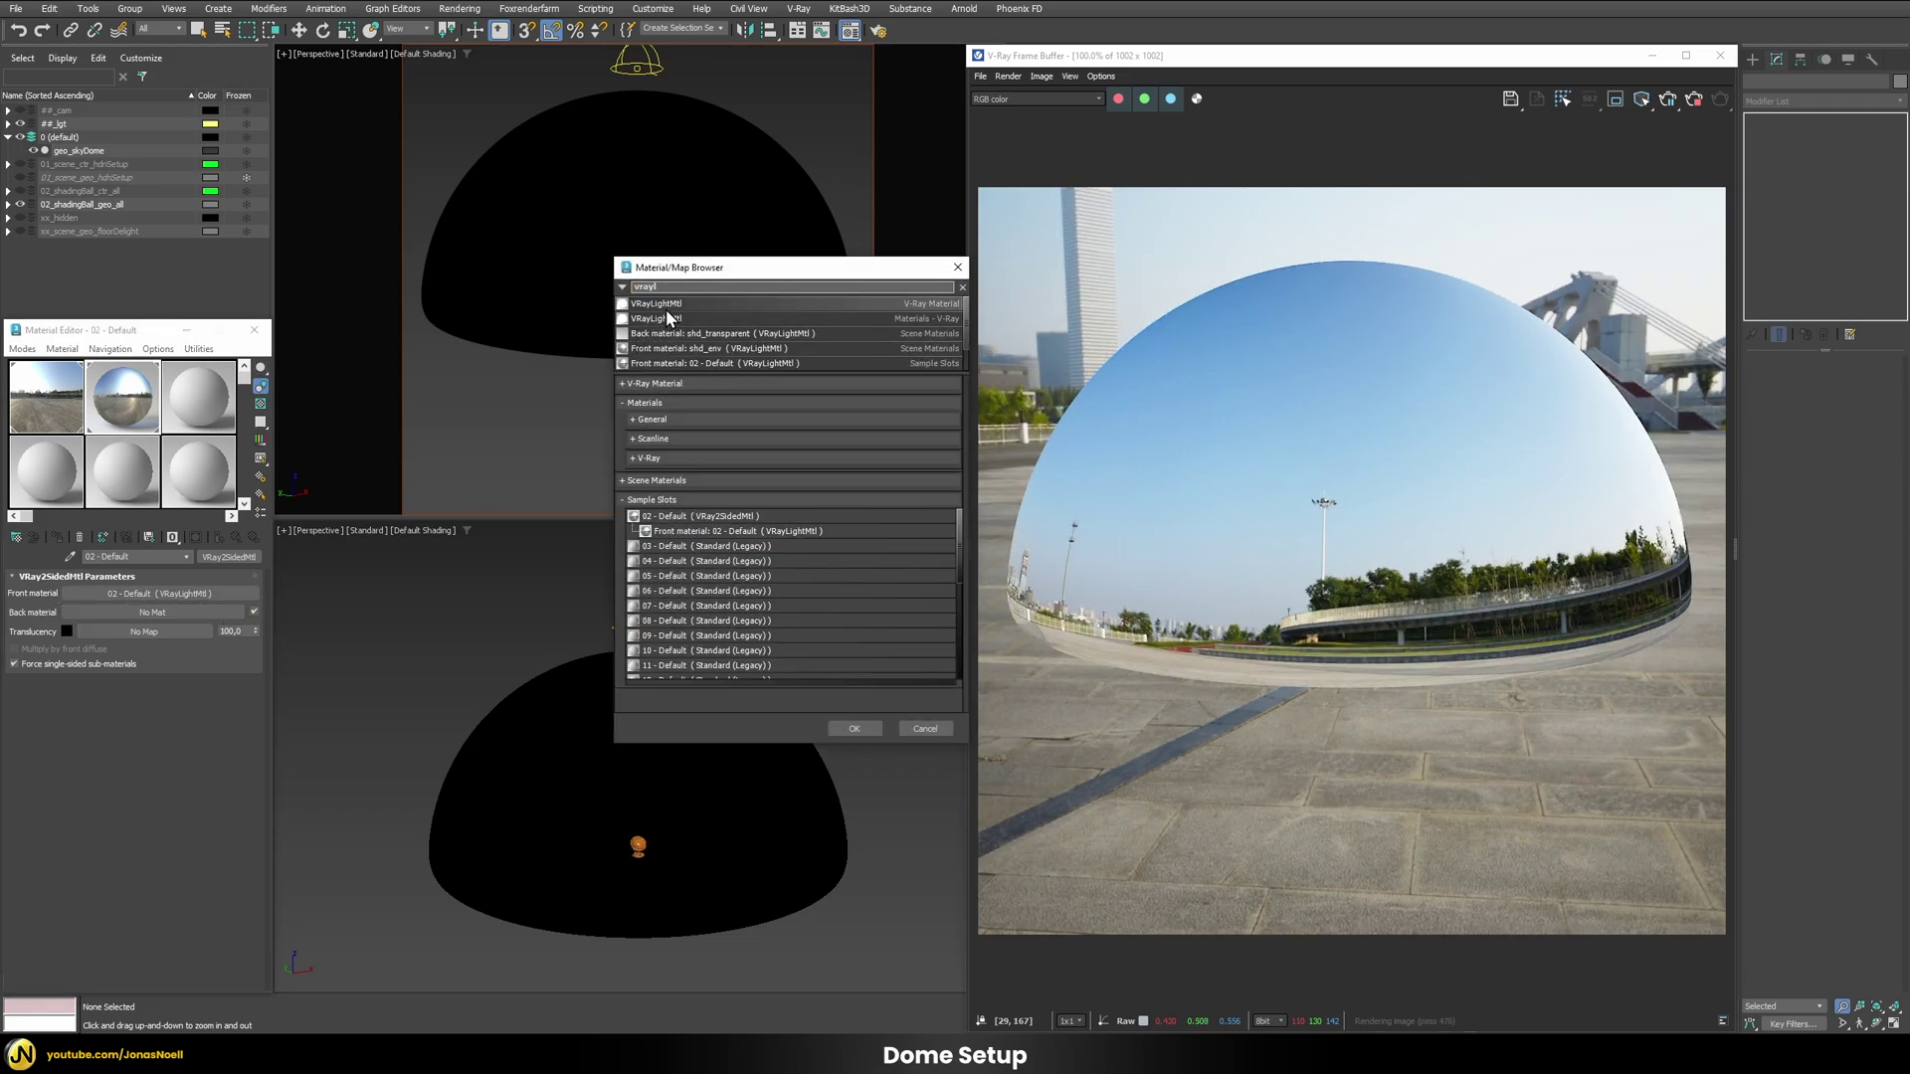
pyautogui.doubleClick(666, 308)
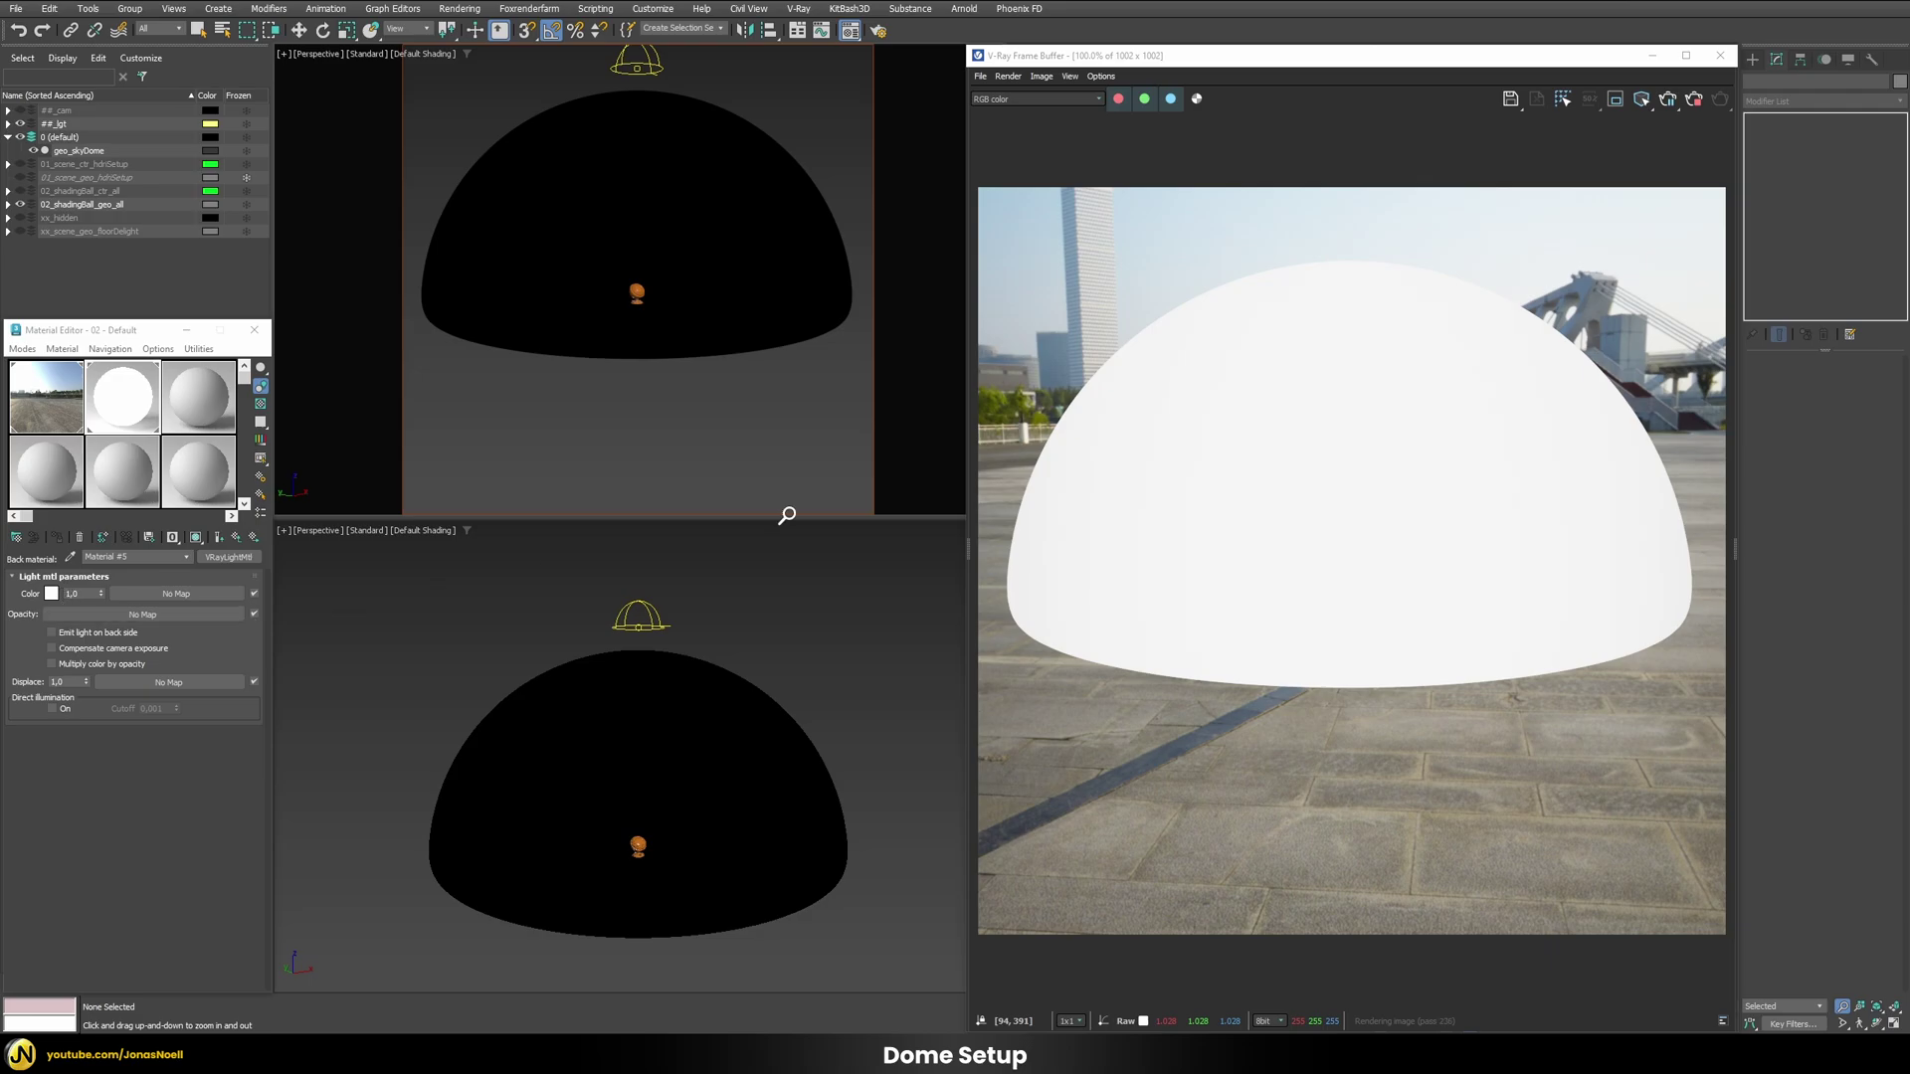
pyautogui.click(139, 614)
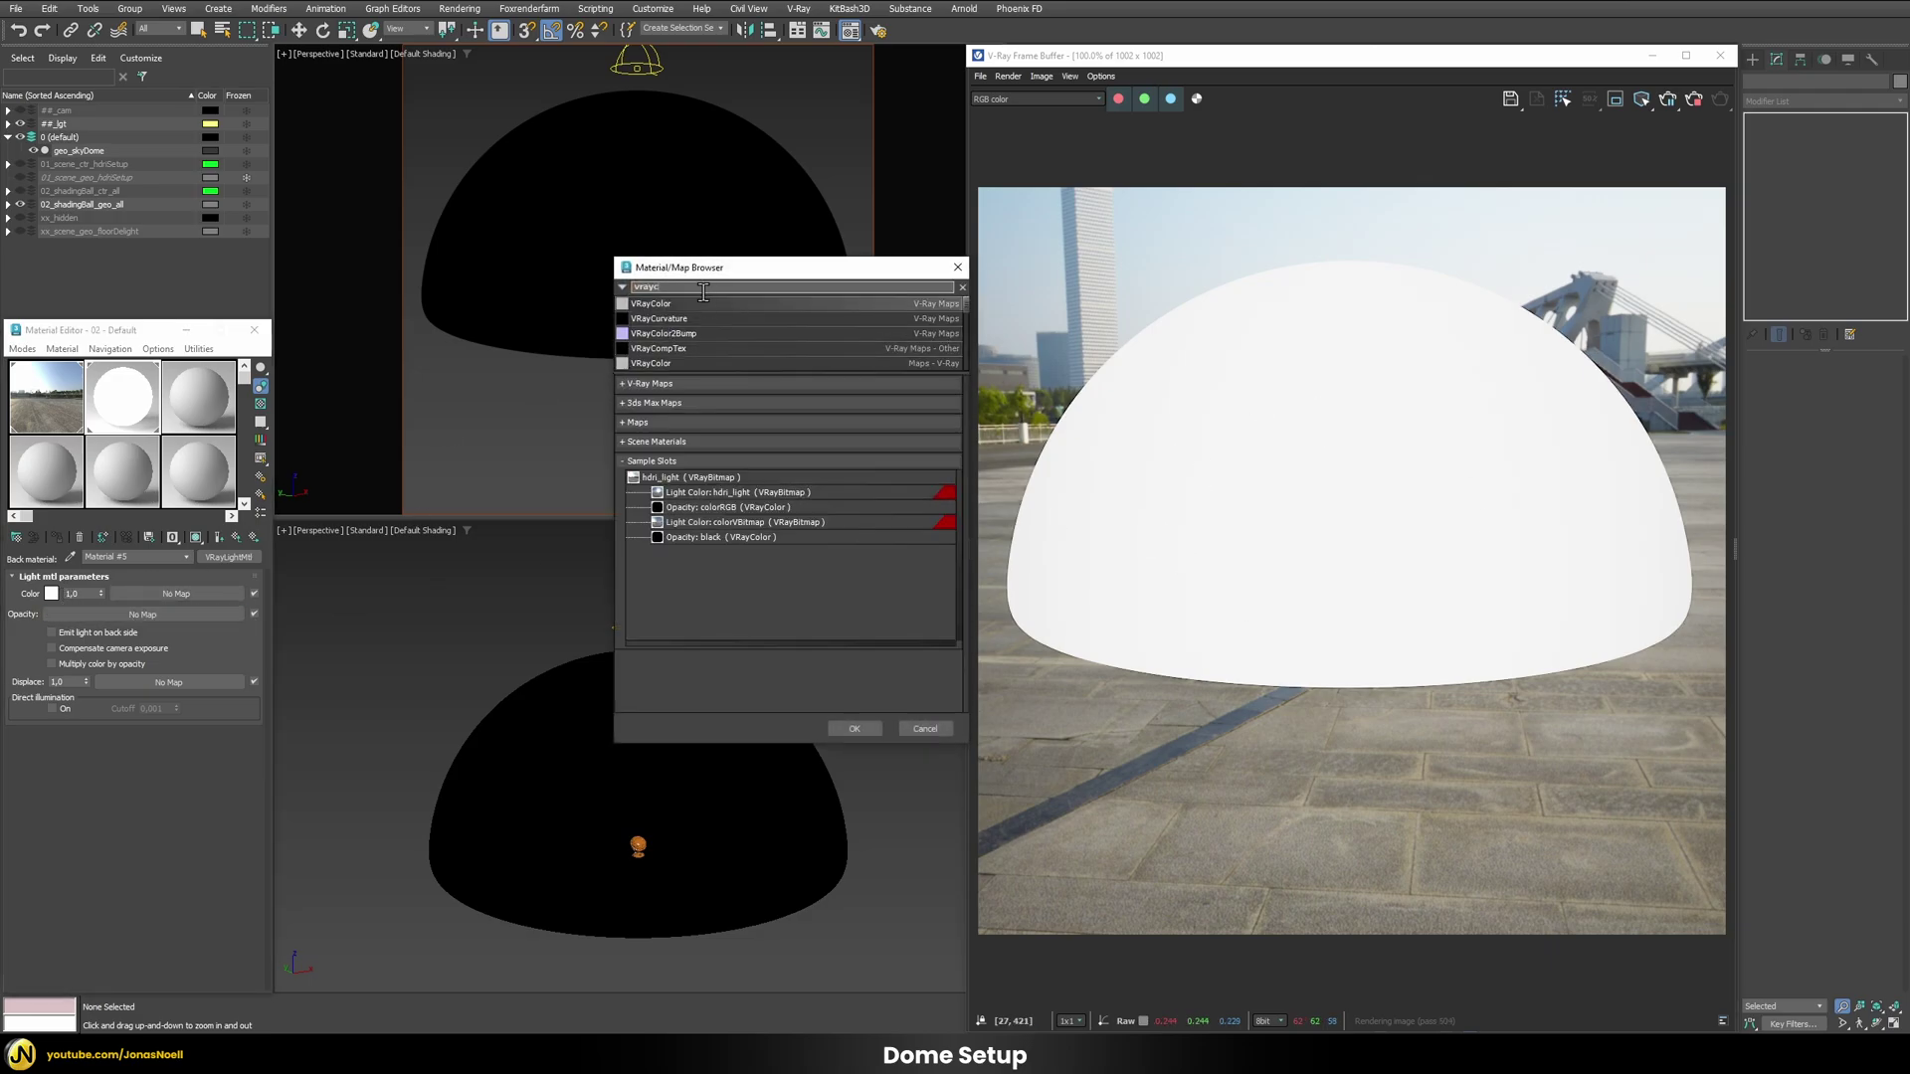
pyautogui.doubleClick(689, 301)
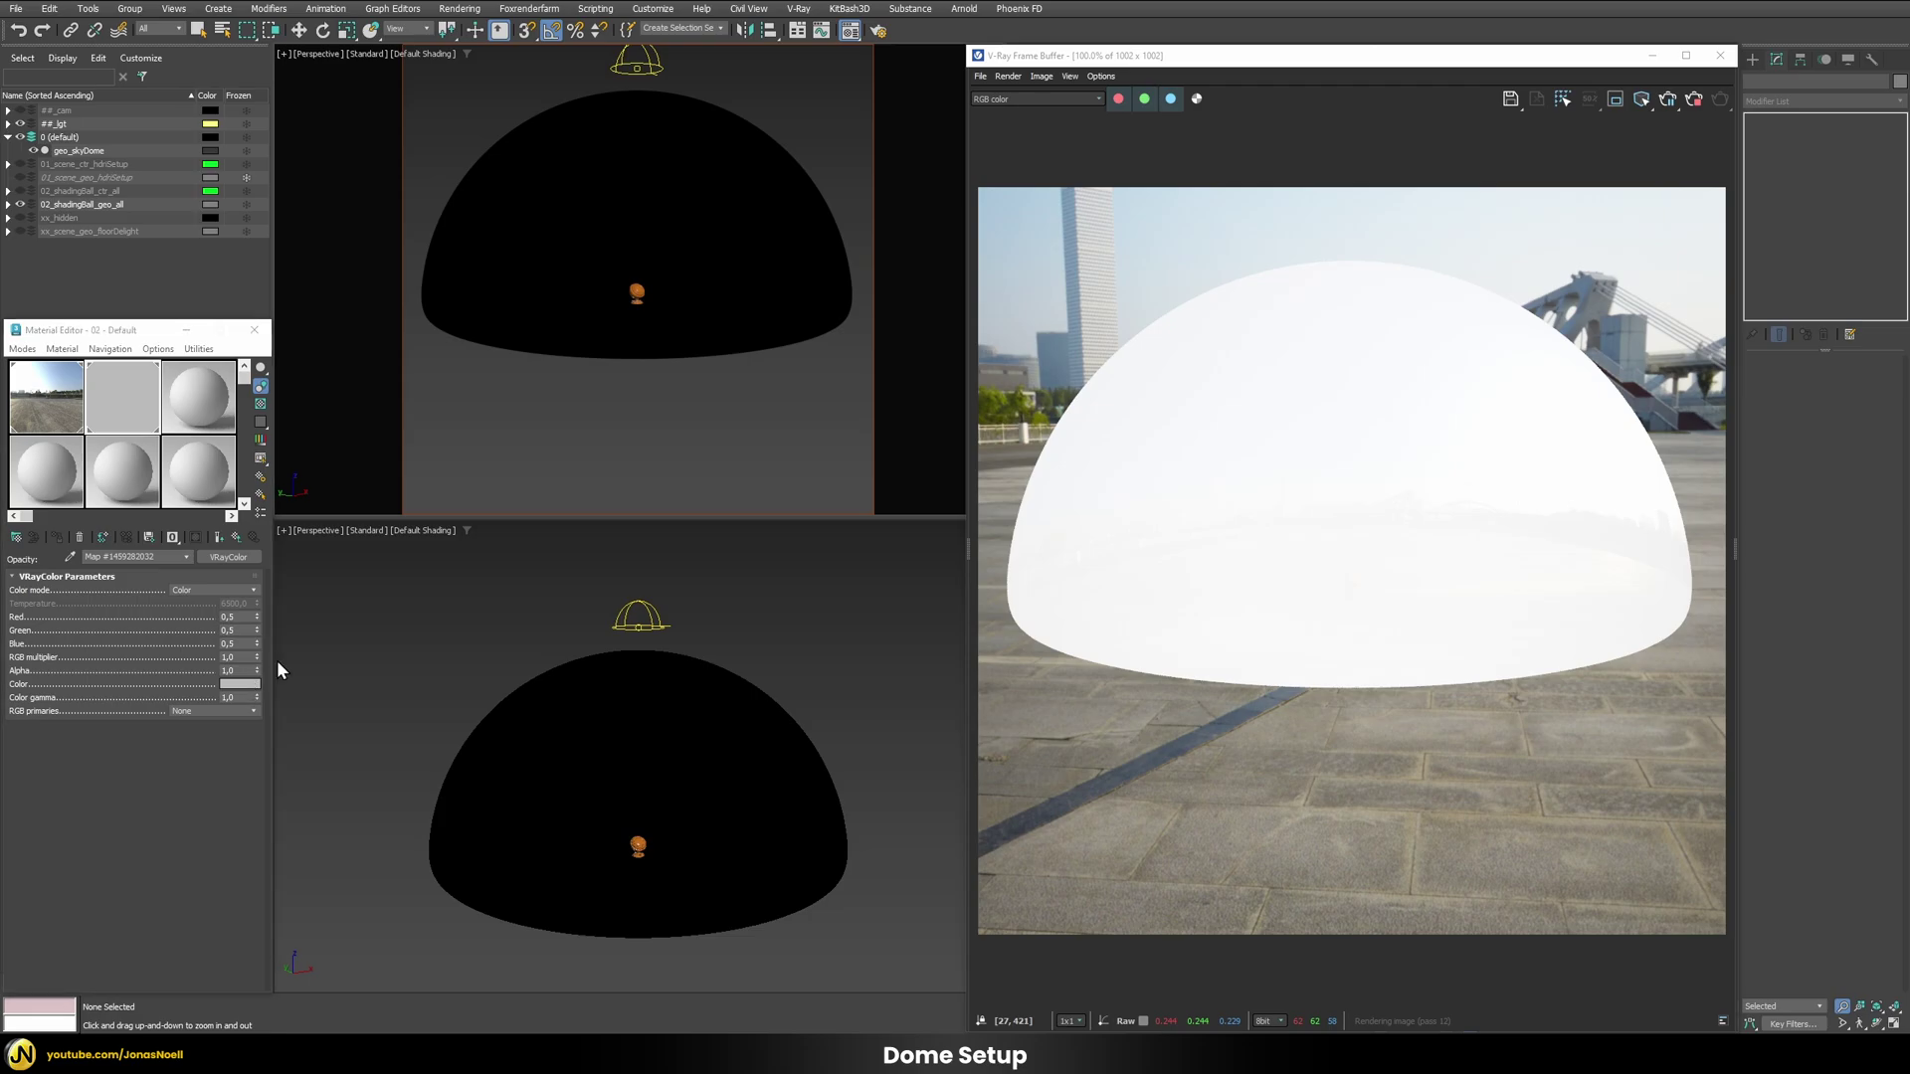
pyautogui.click(240, 684)
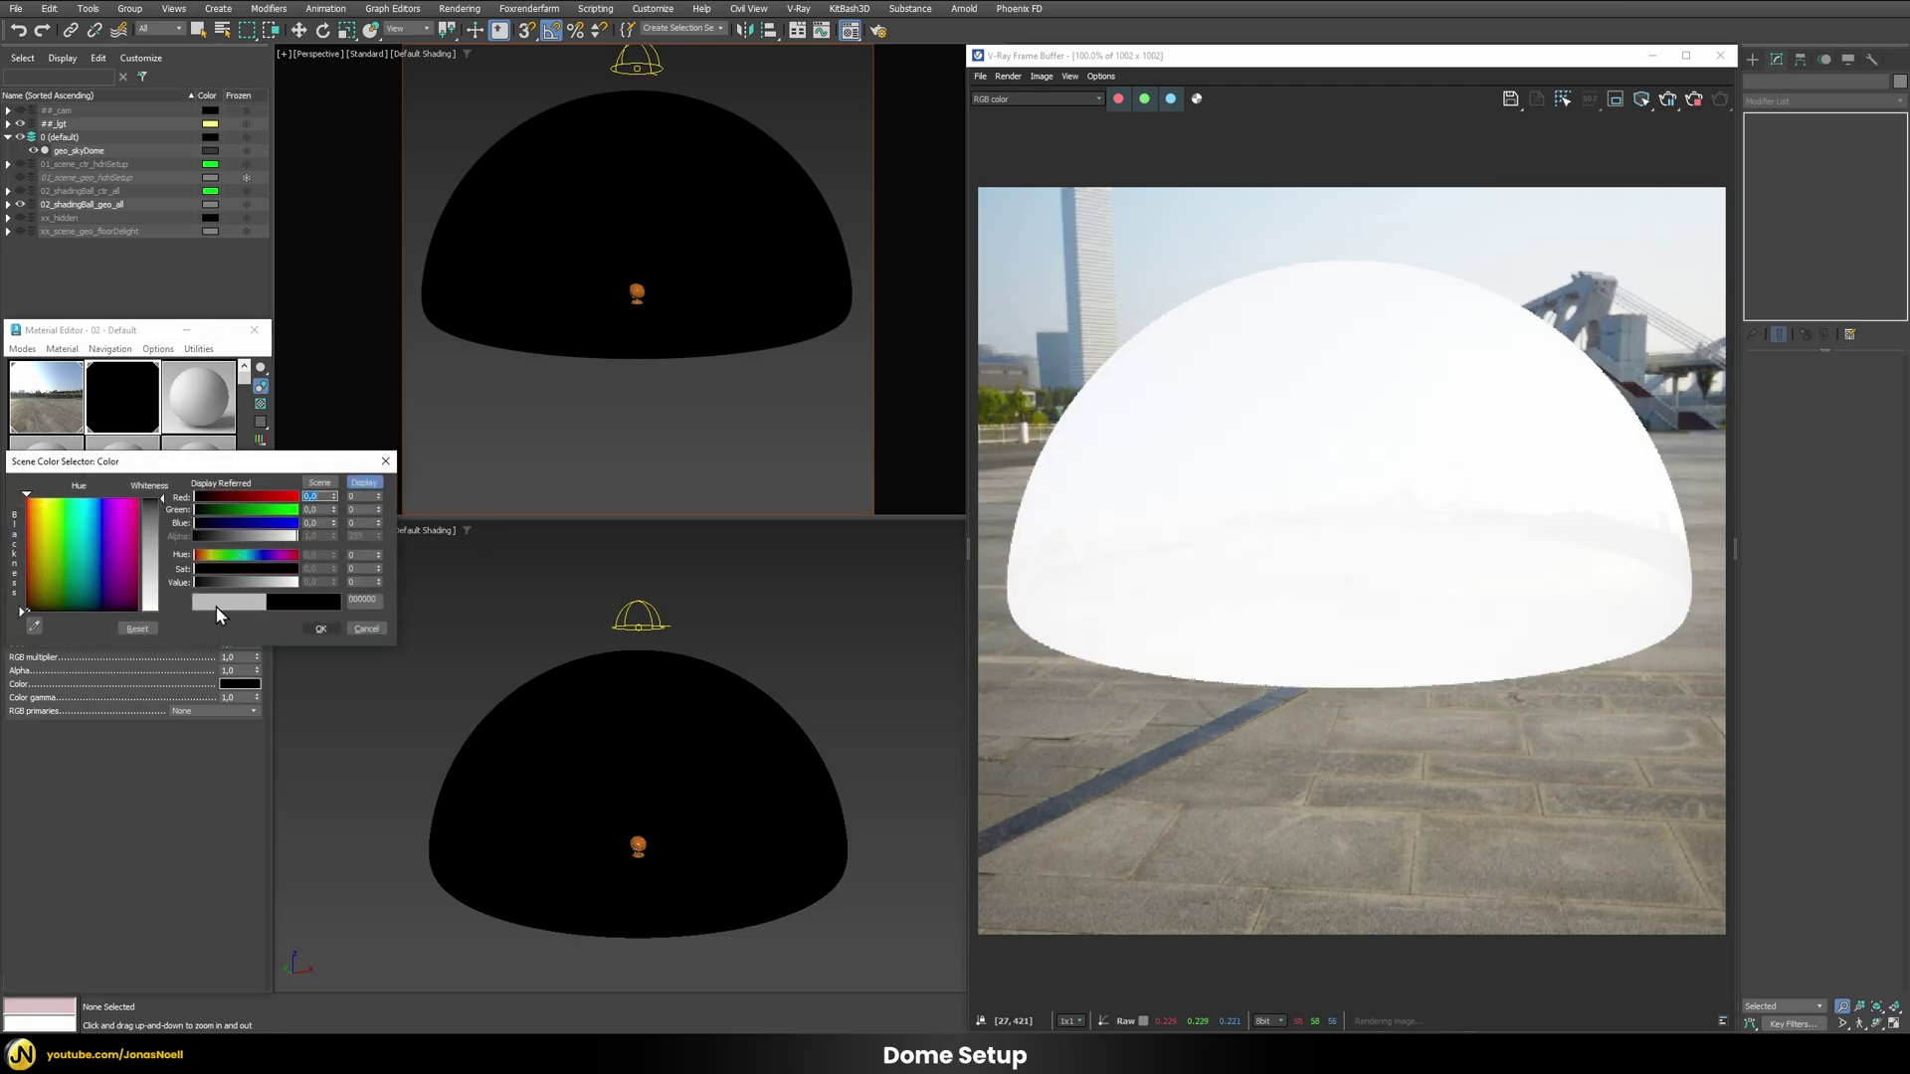
pyautogui.click(320, 629)
# Step: Enable Multiply color by opacity and show the hdri_light texture shaded in the viewports
pyautogui.click(134, 558)
pyautogui.click(123, 576)
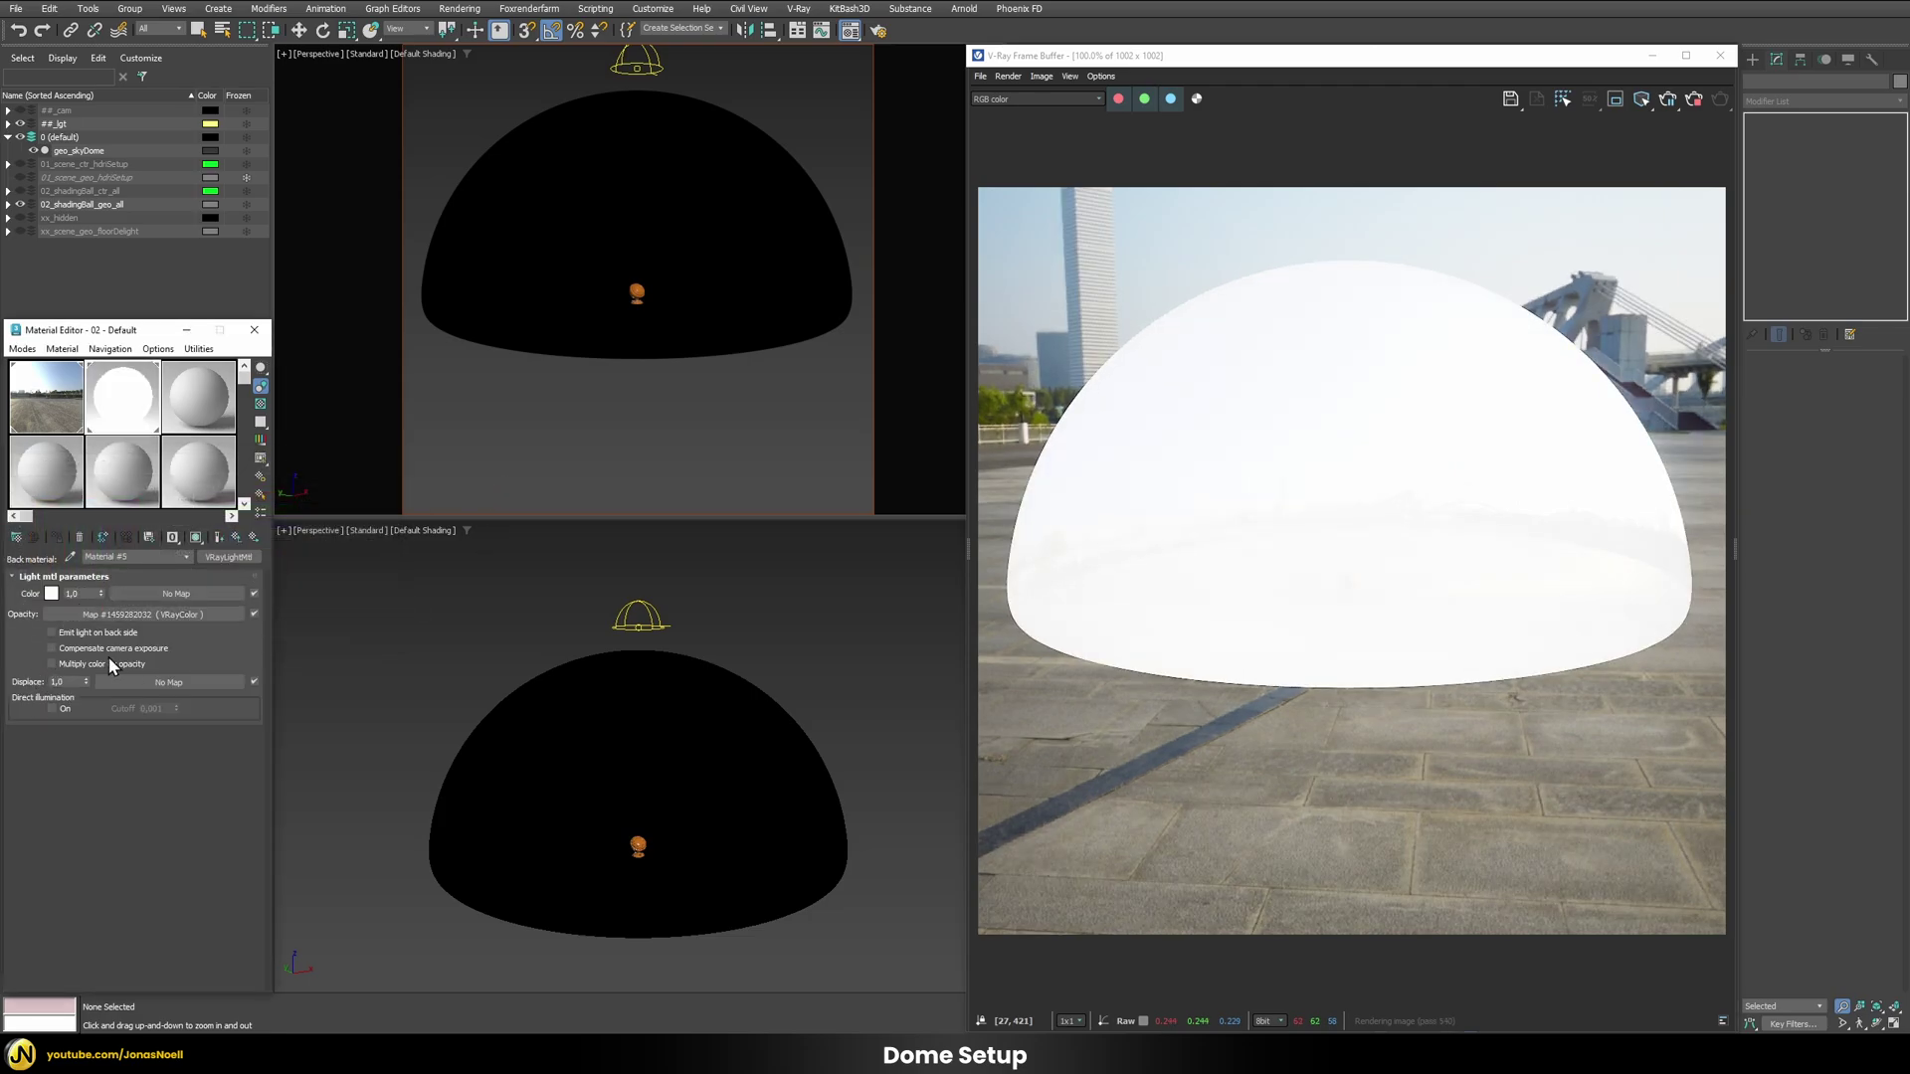
pyautogui.click(74, 665)
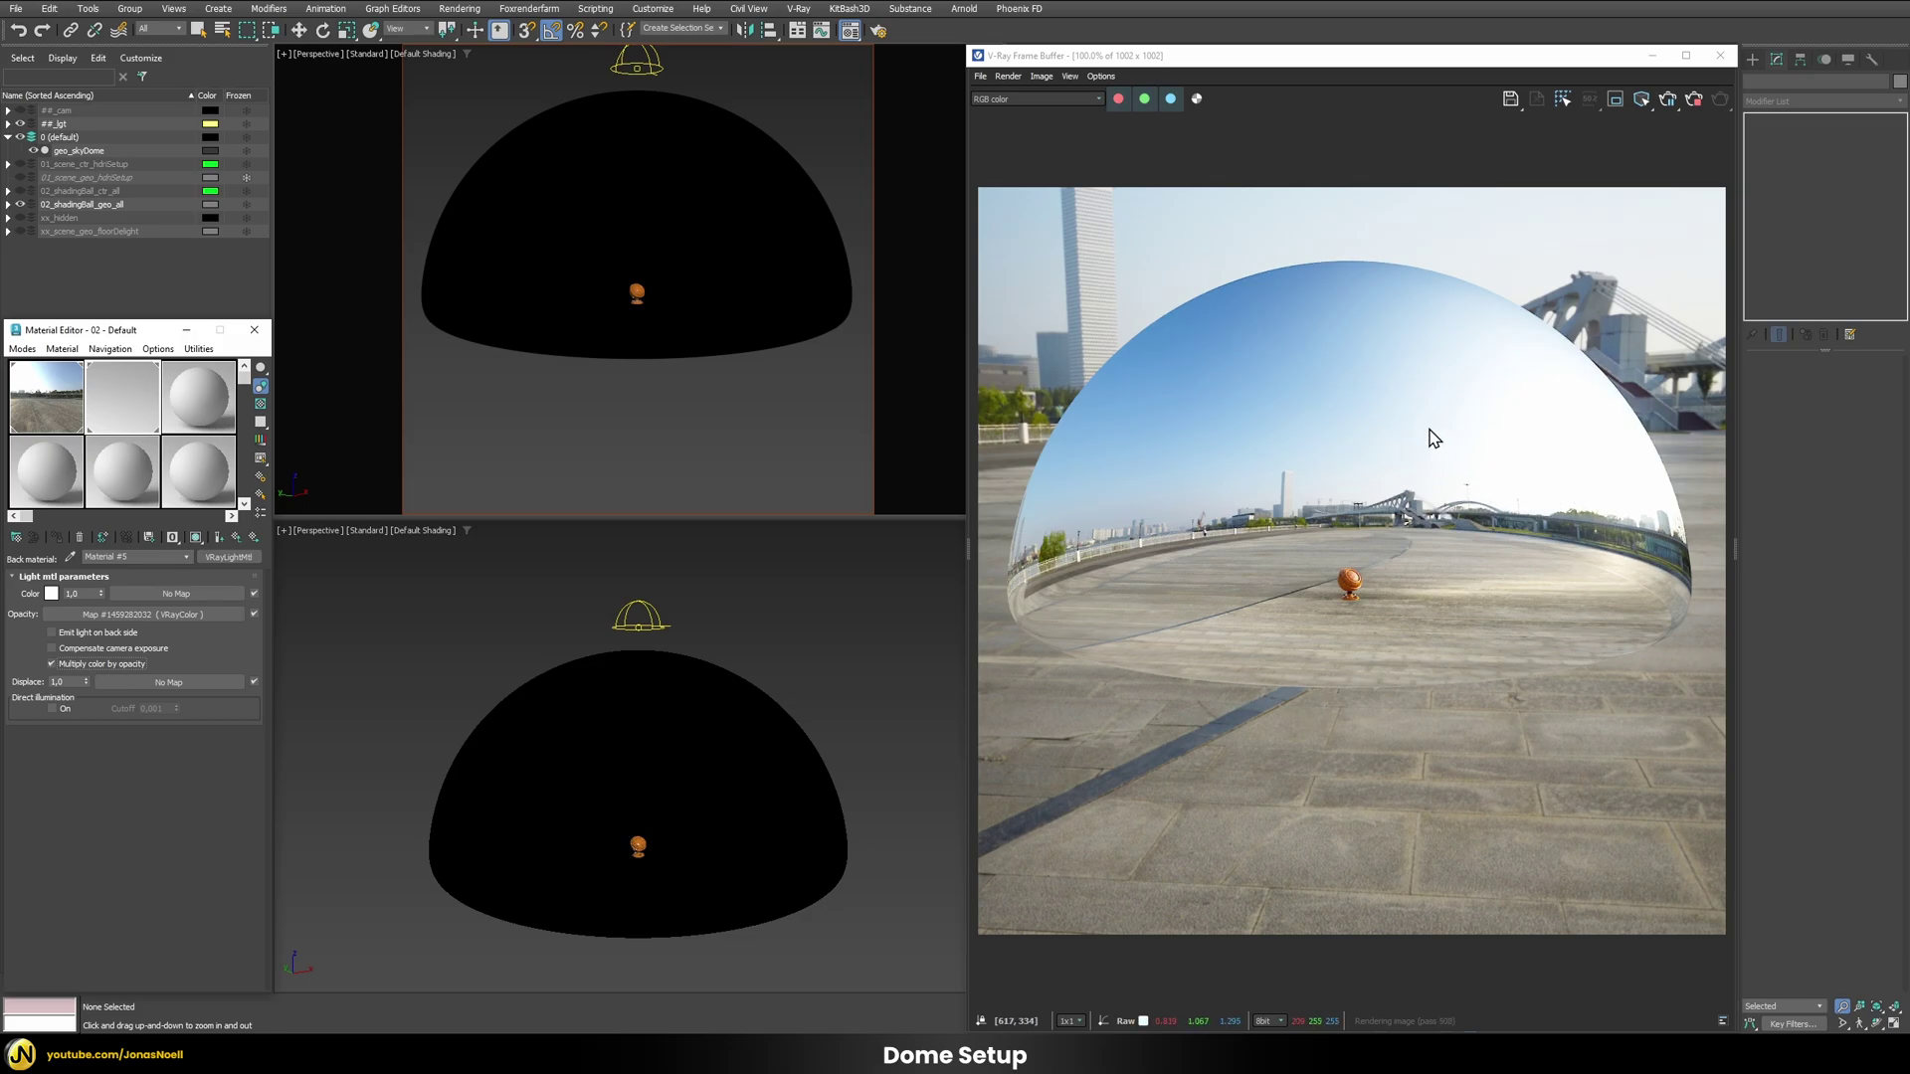
pyautogui.click(235, 538)
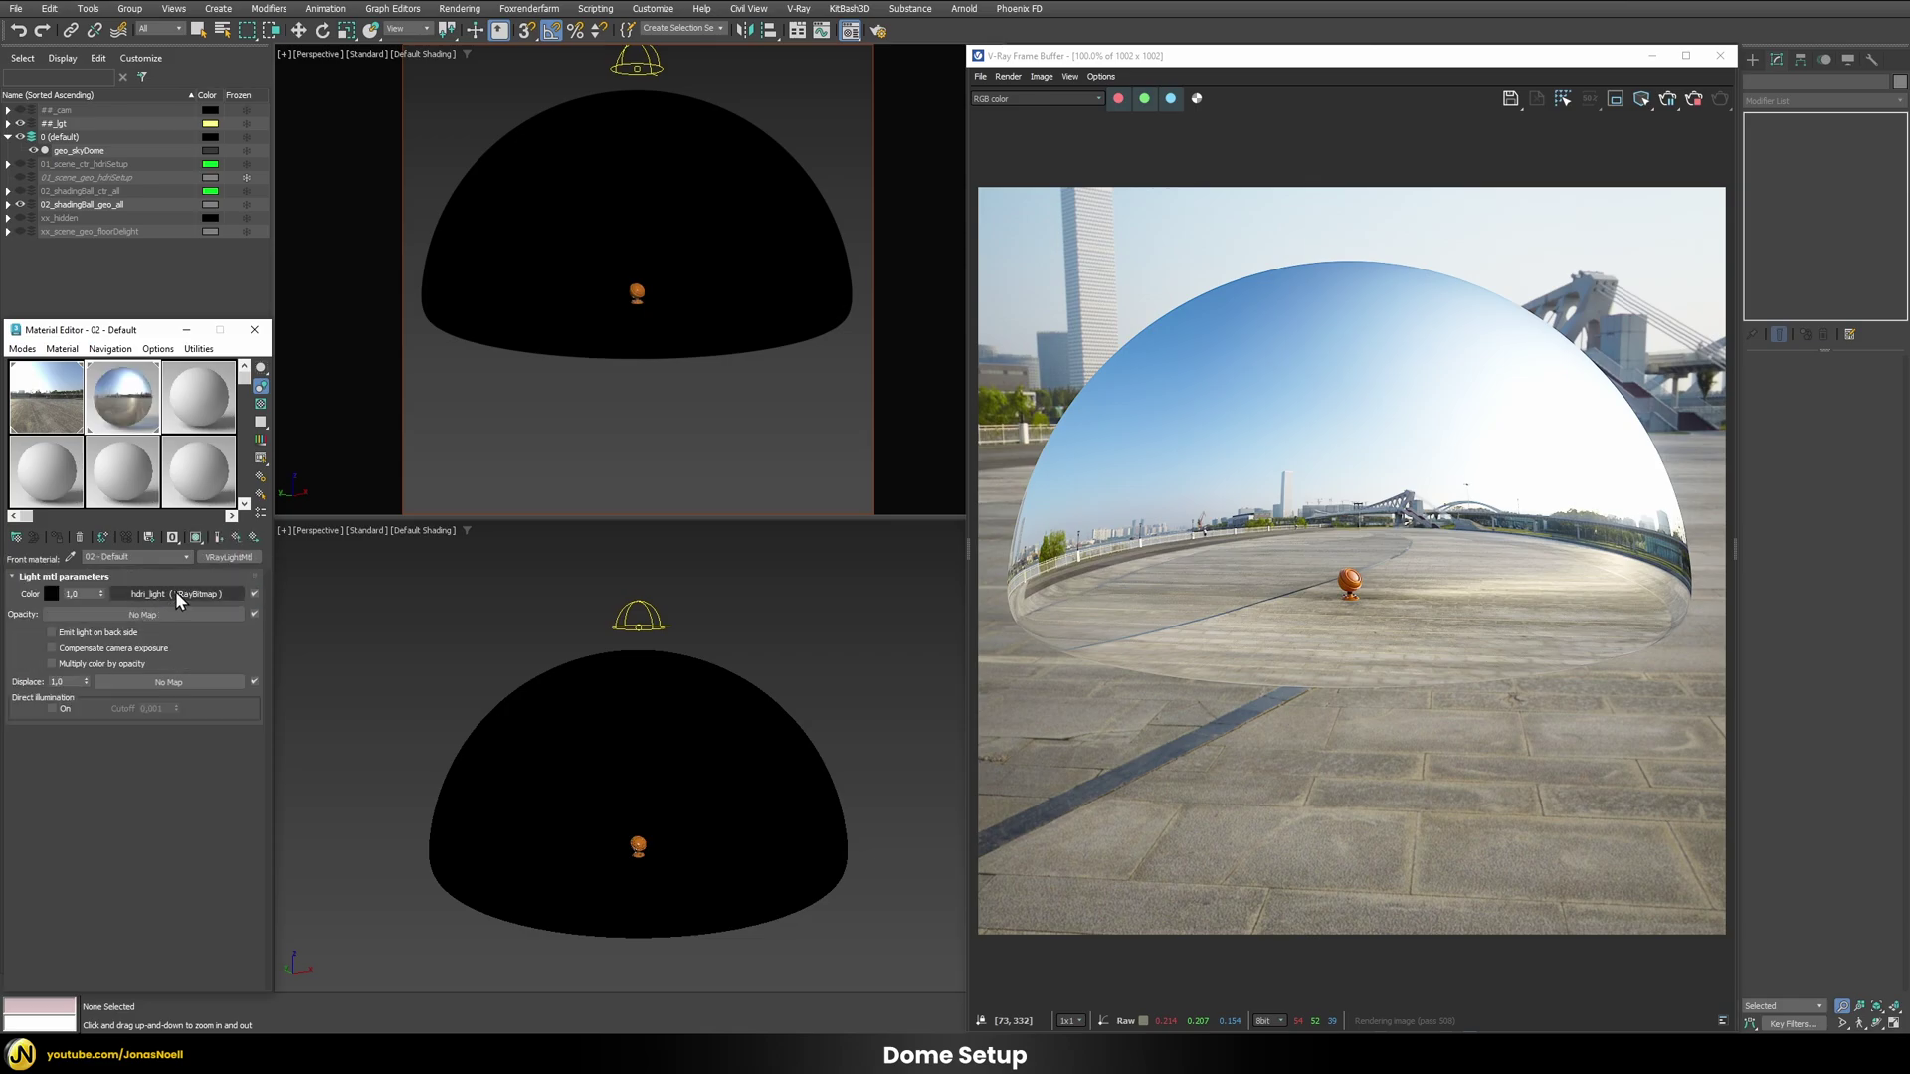
pyautogui.click(175, 593)
pyautogui.click(197, 537)
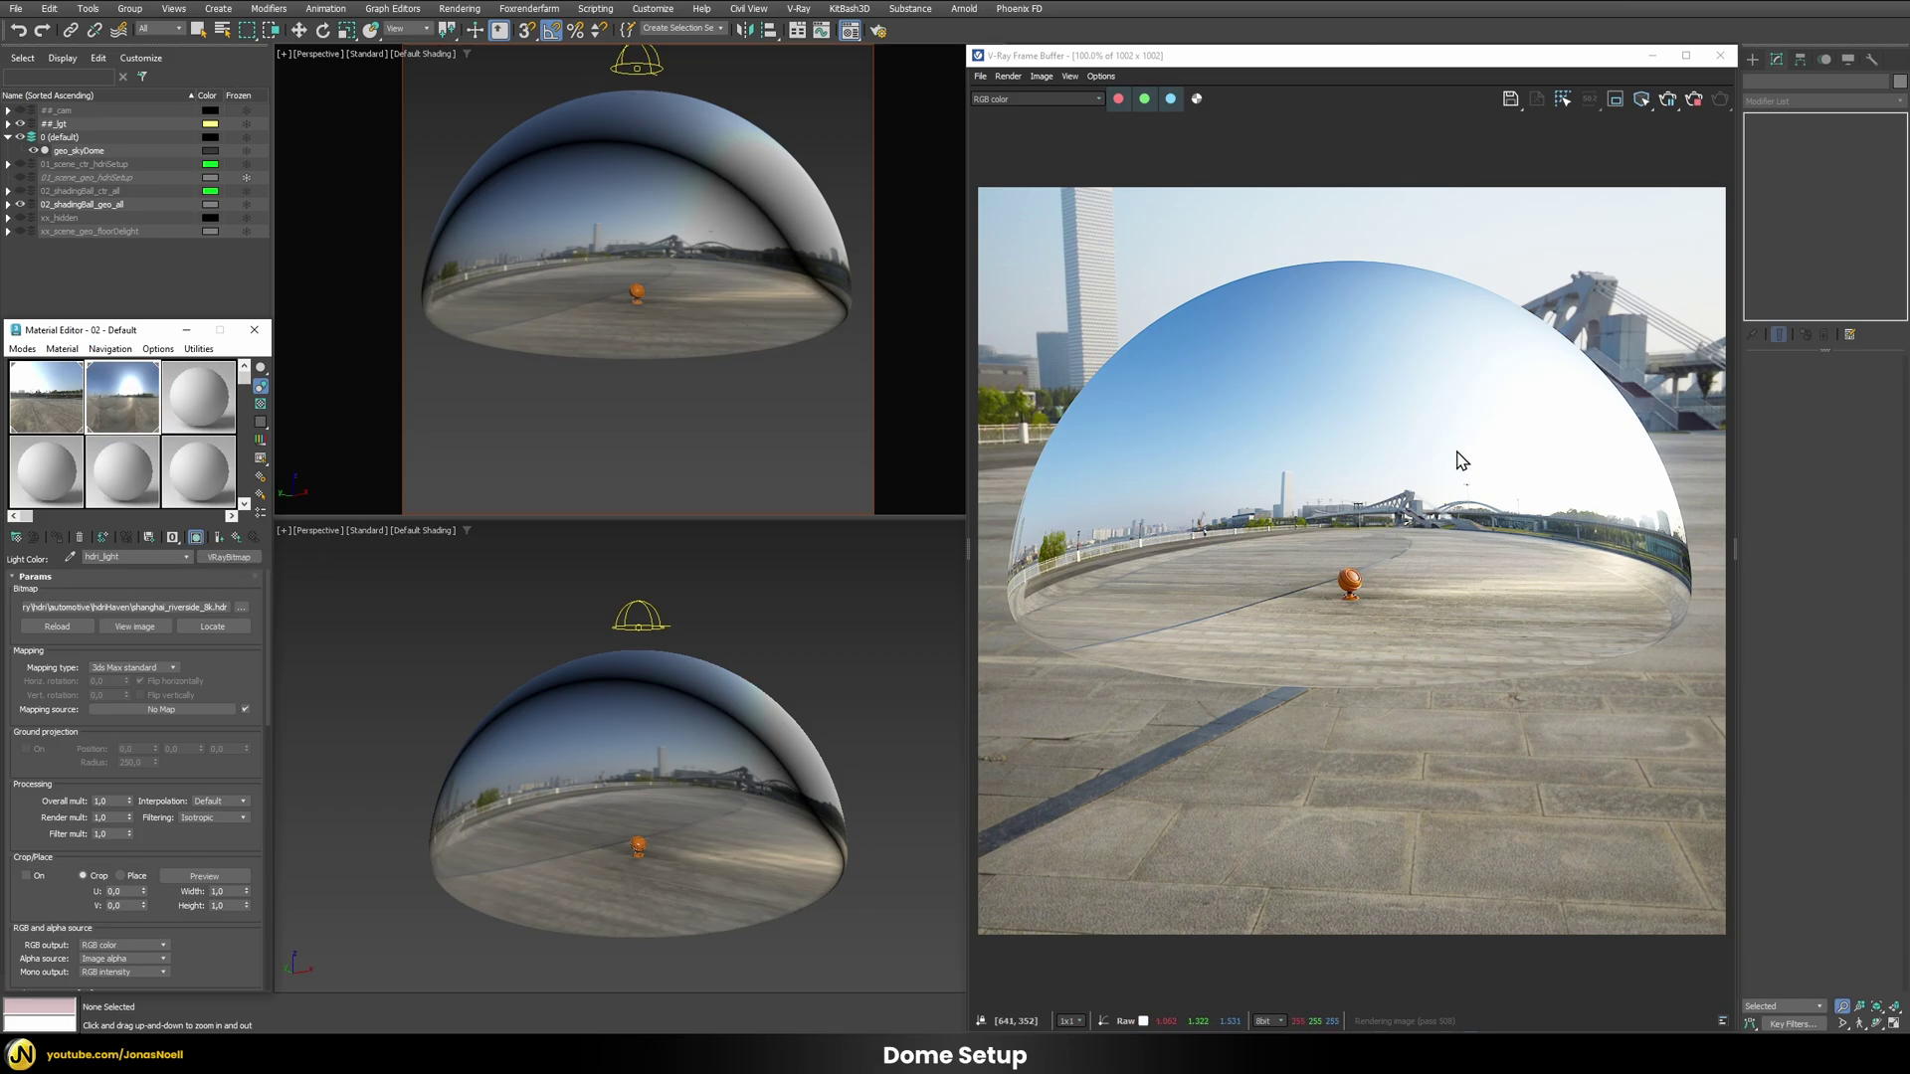
pyautogui.rightClick(618, 304)
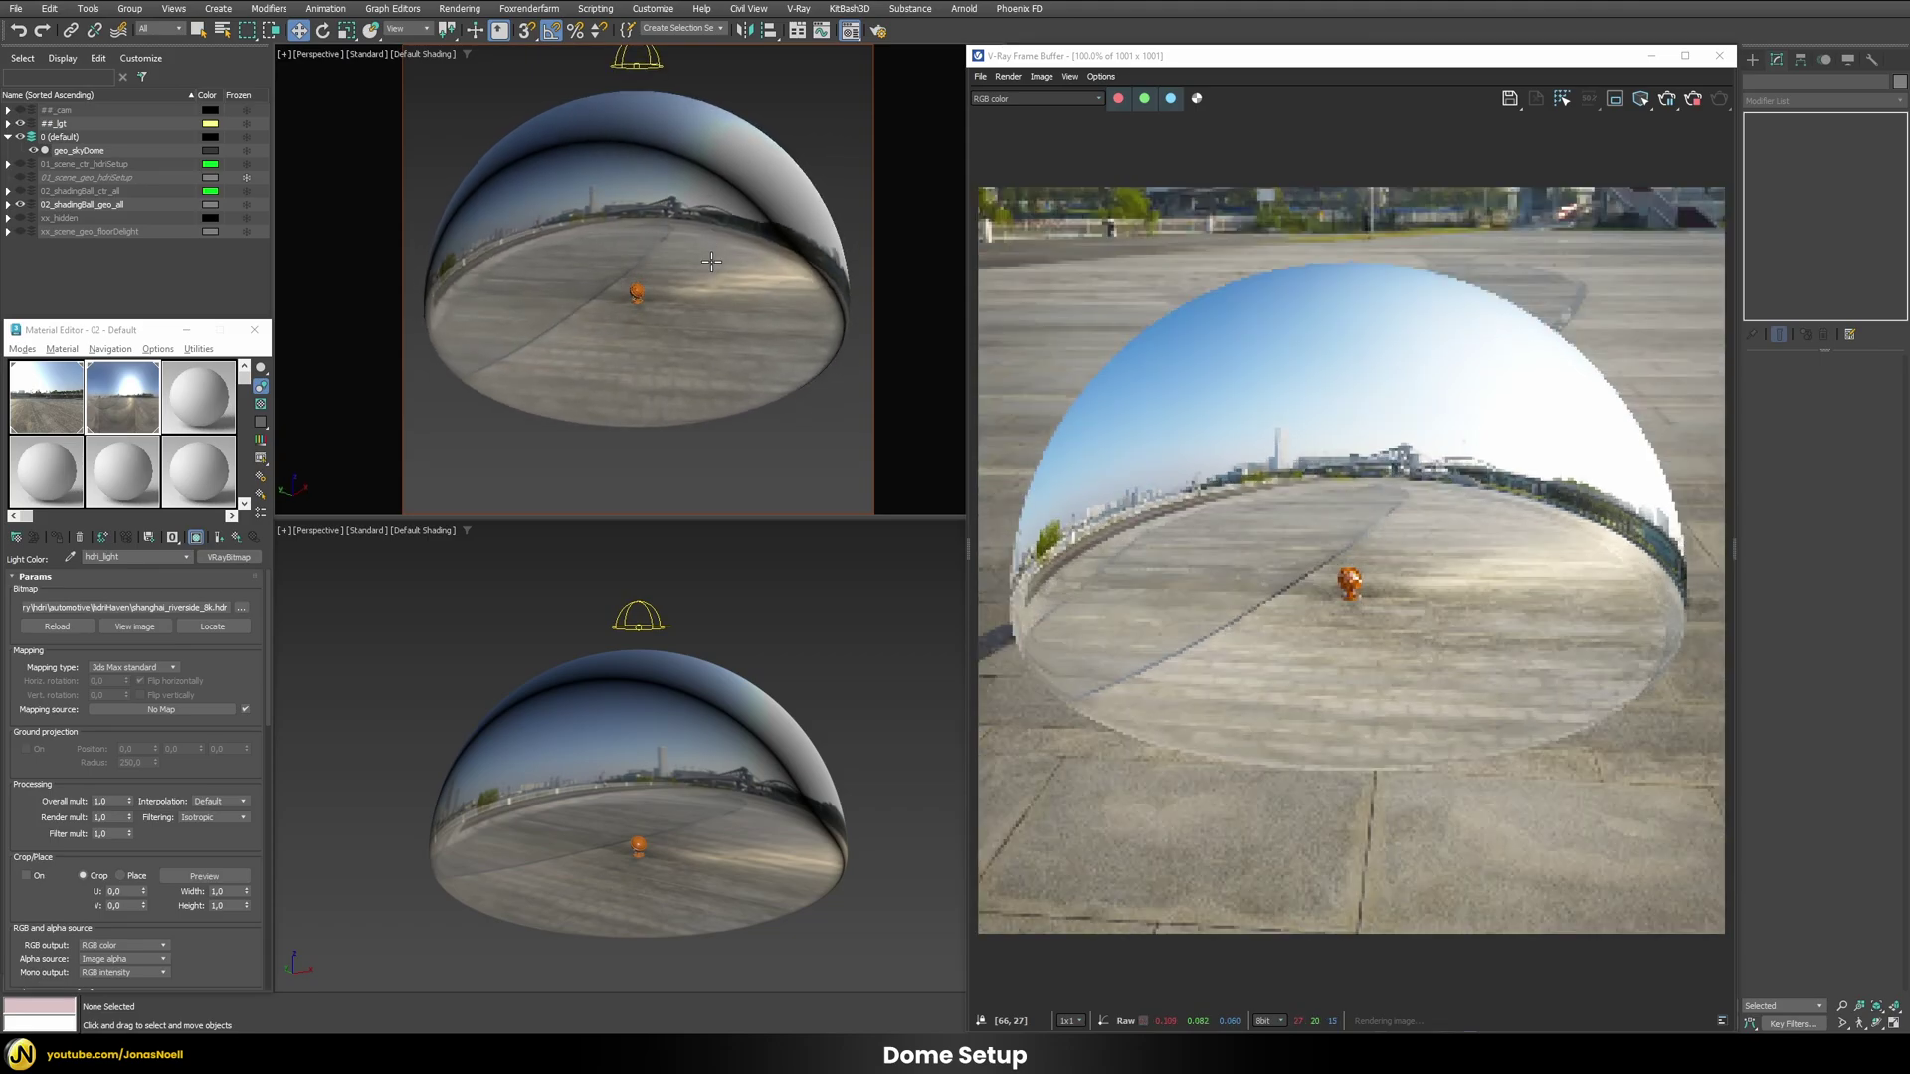
pyautogui.scroll(5, 702, 259)
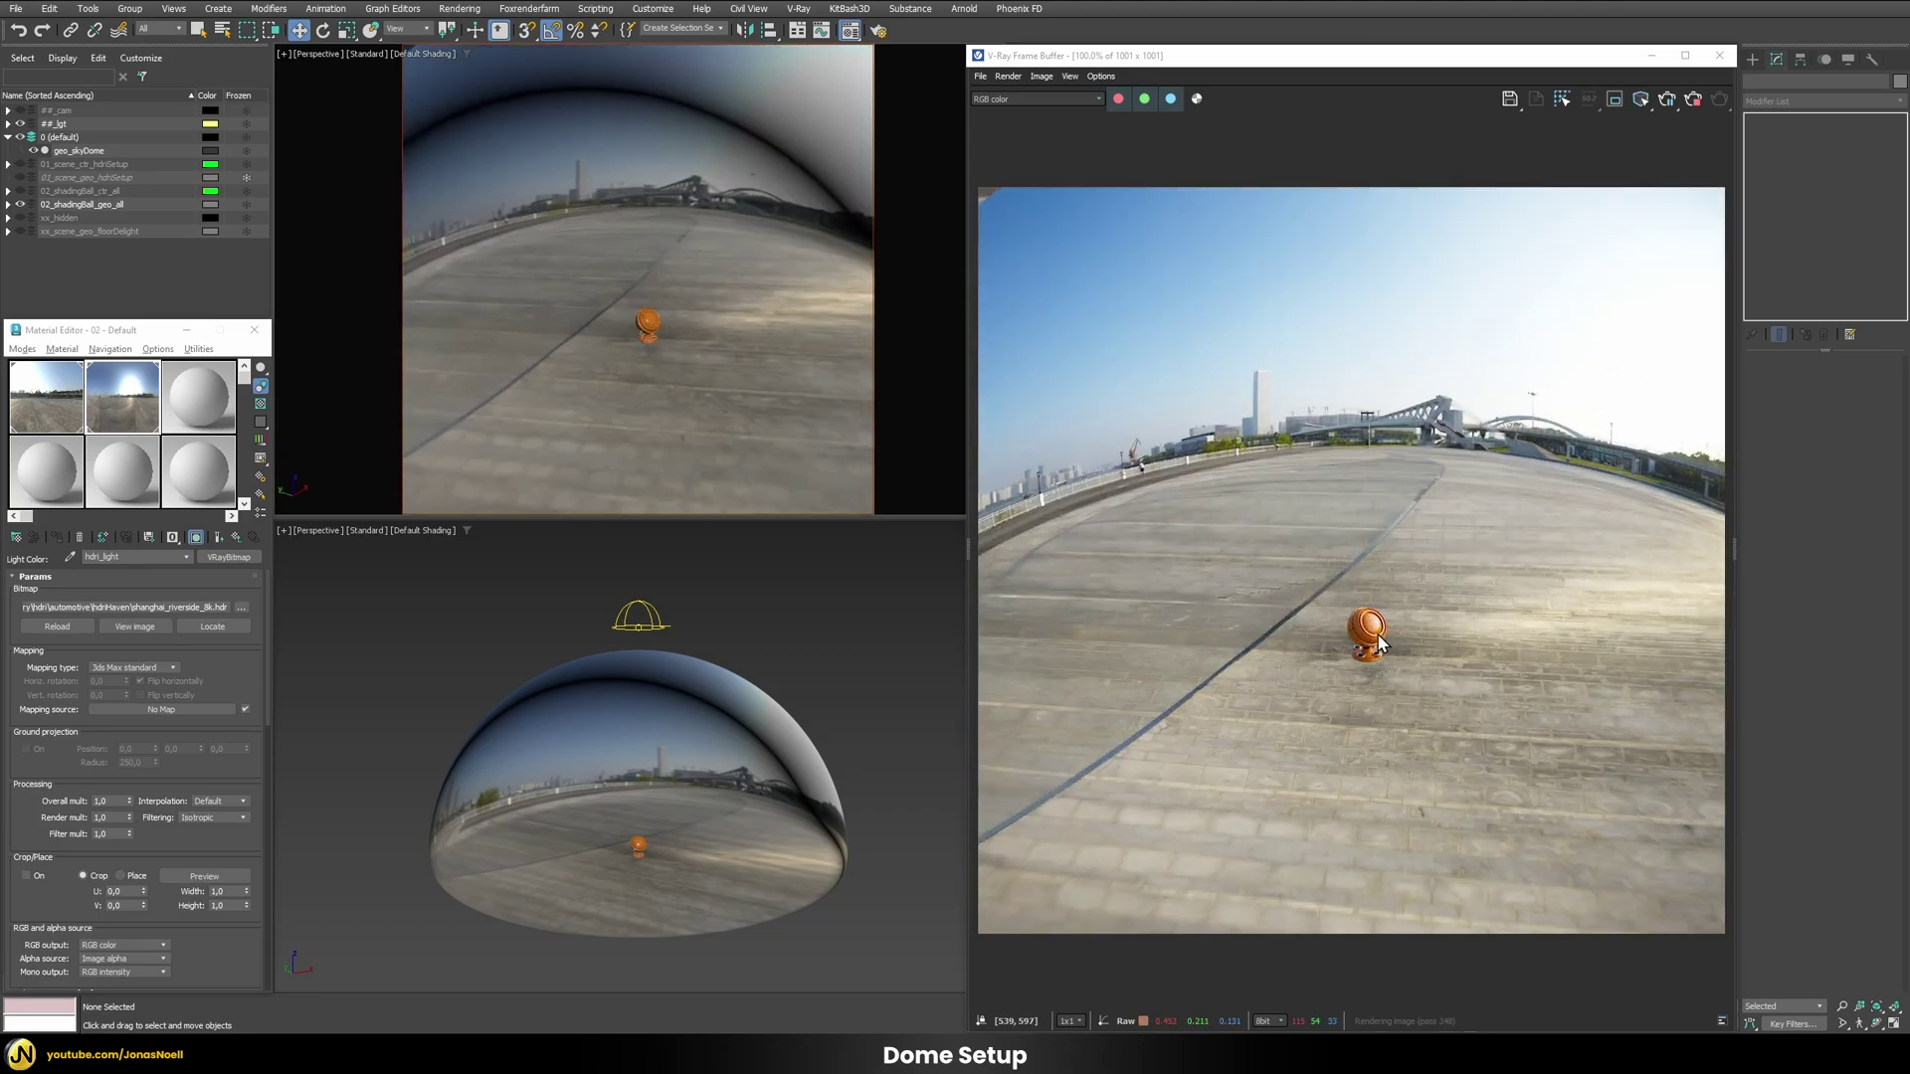
pyautogui.scroll(4, 587, 420)
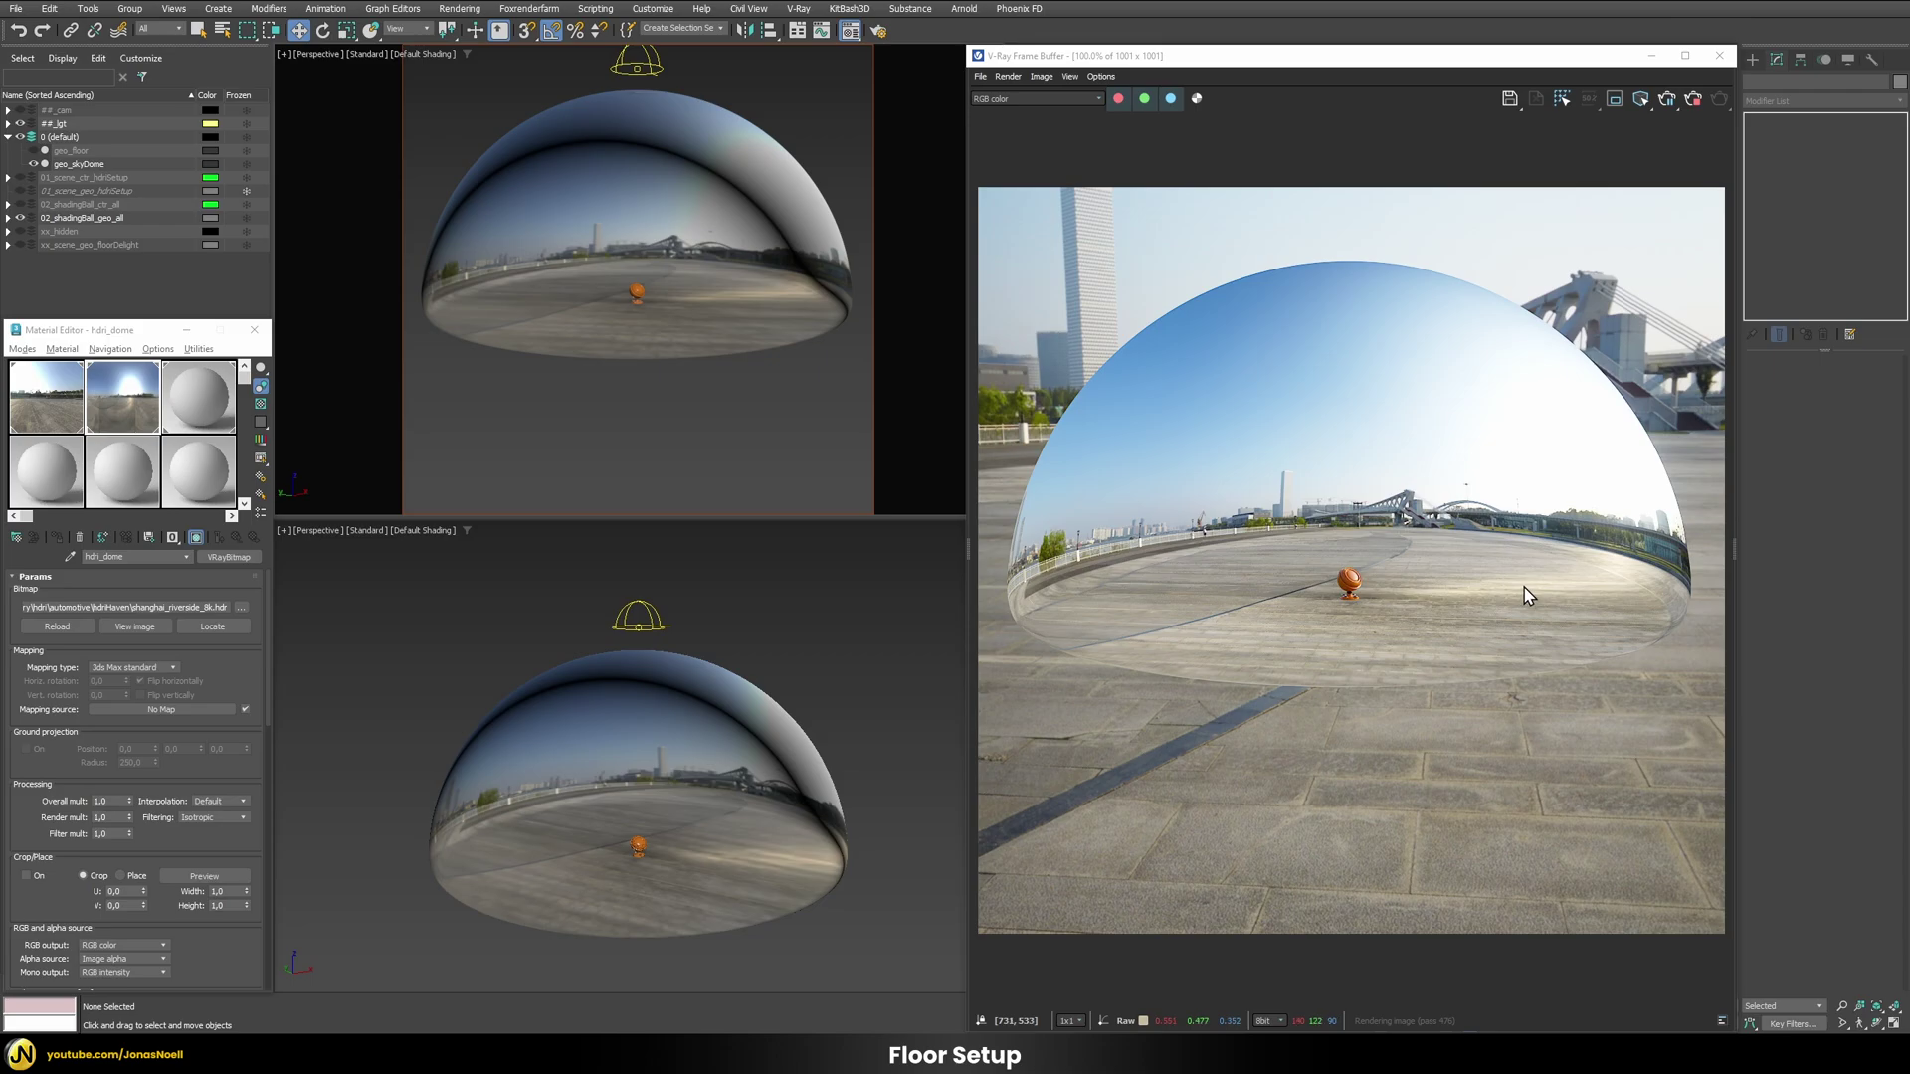
# Step: Unhide the geo_floor disc and bring the shd_floor VRayMtl up in the Material Editor
pyautogui.click(33, 150)
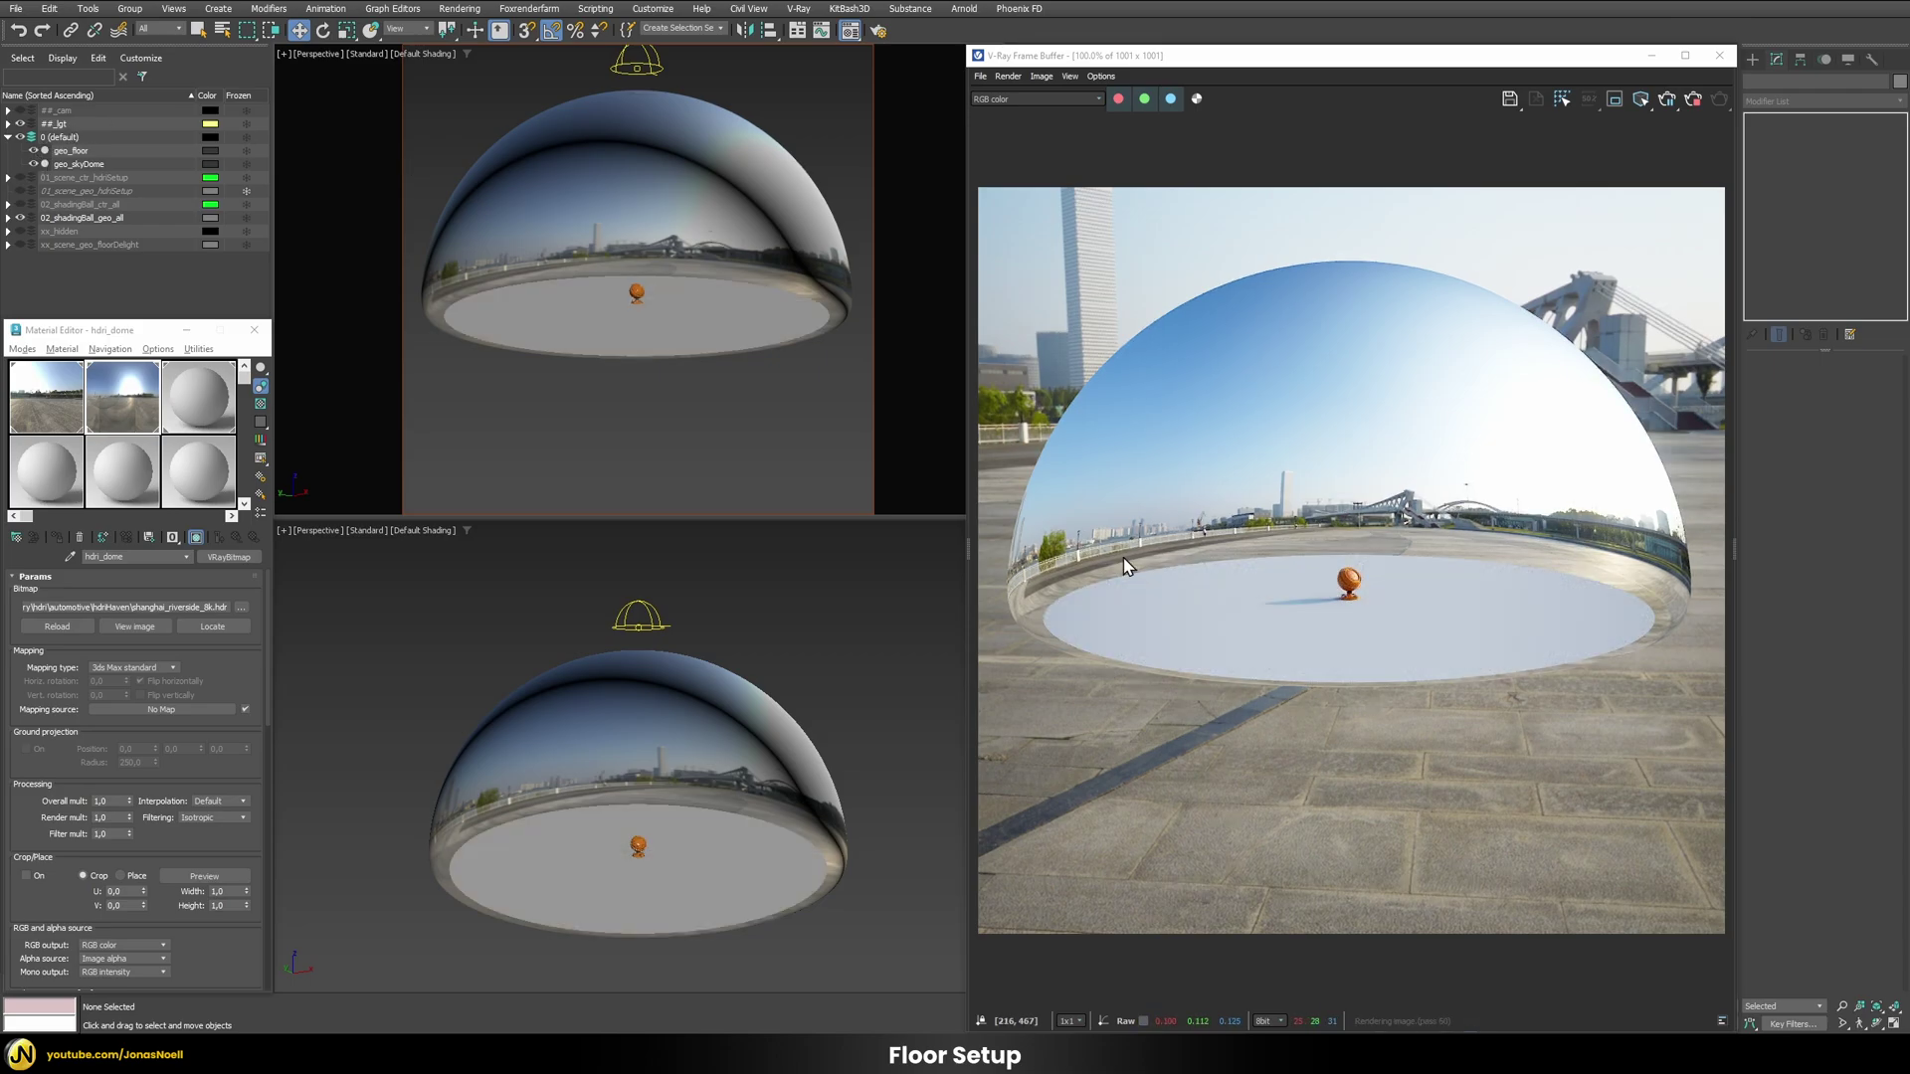
pyautogui.scroll(10, 646, 318)
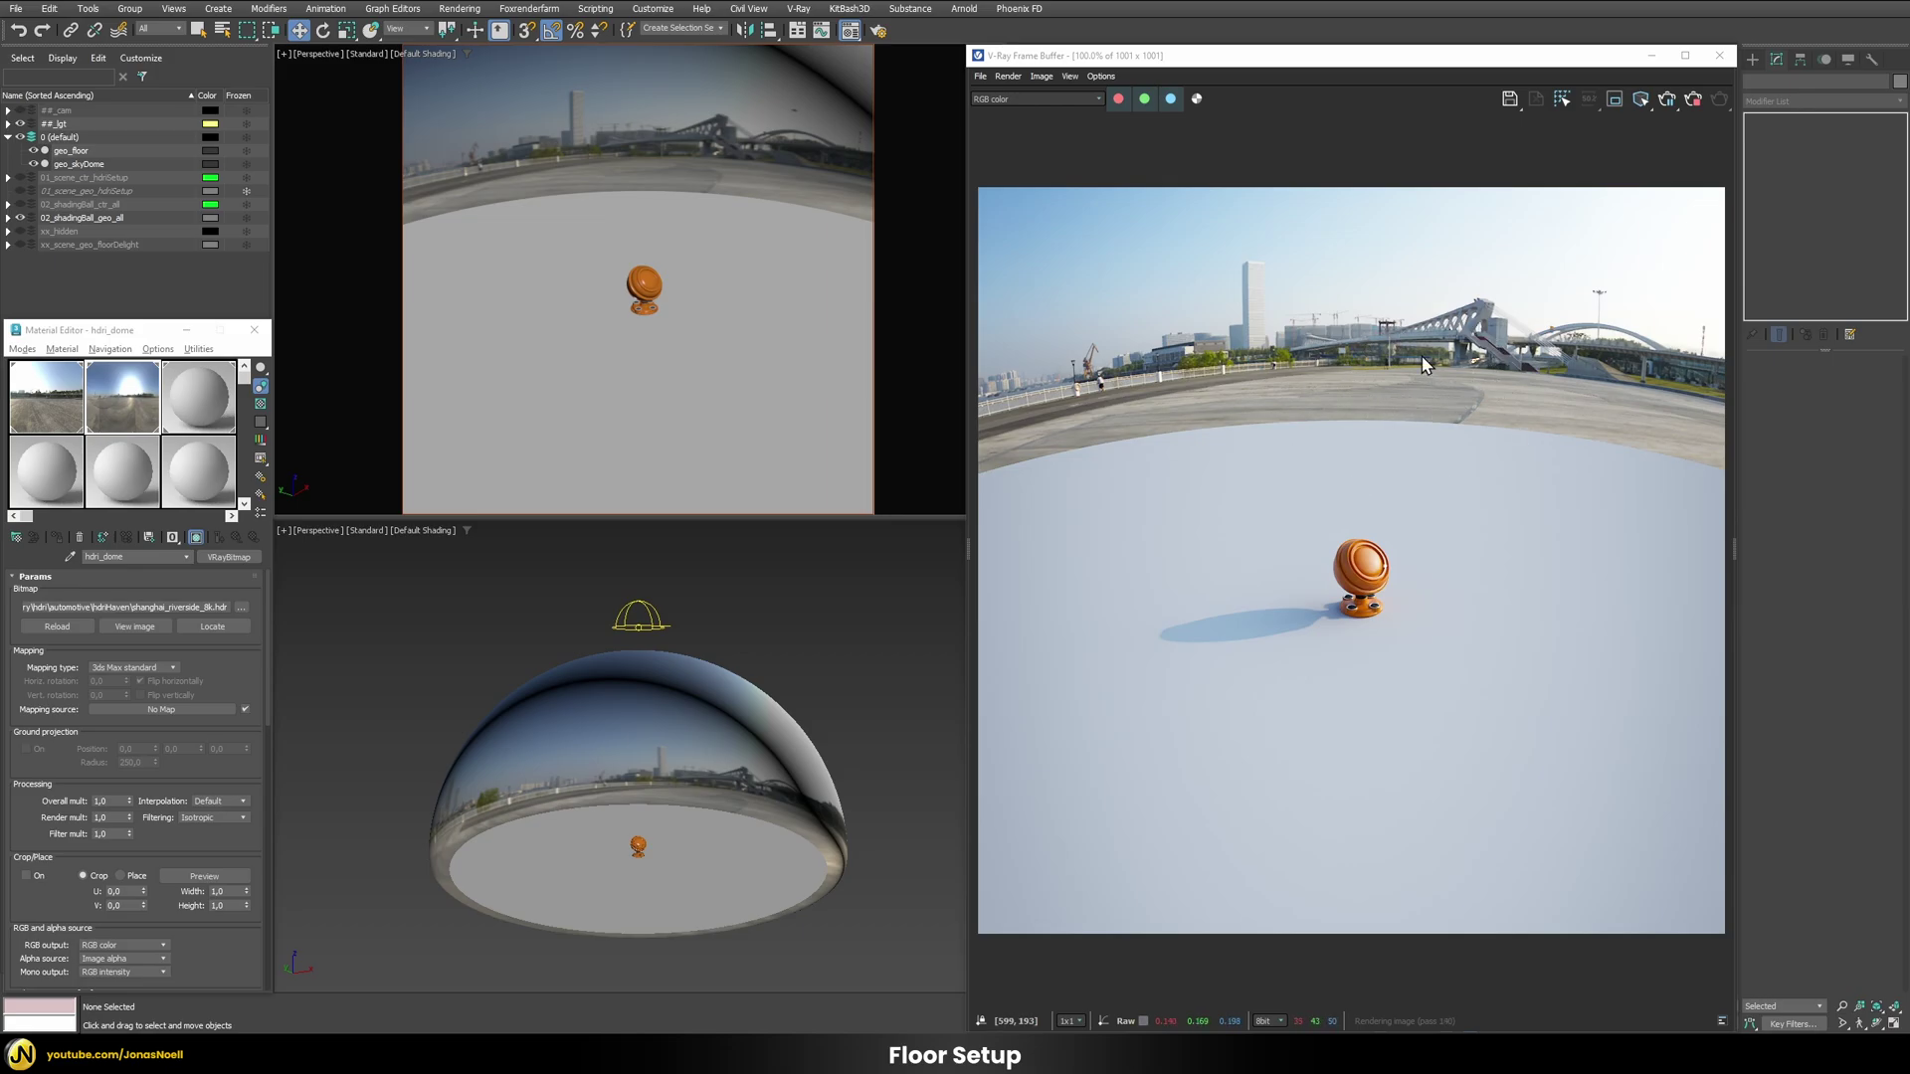
pyautogui.click(212, 401)
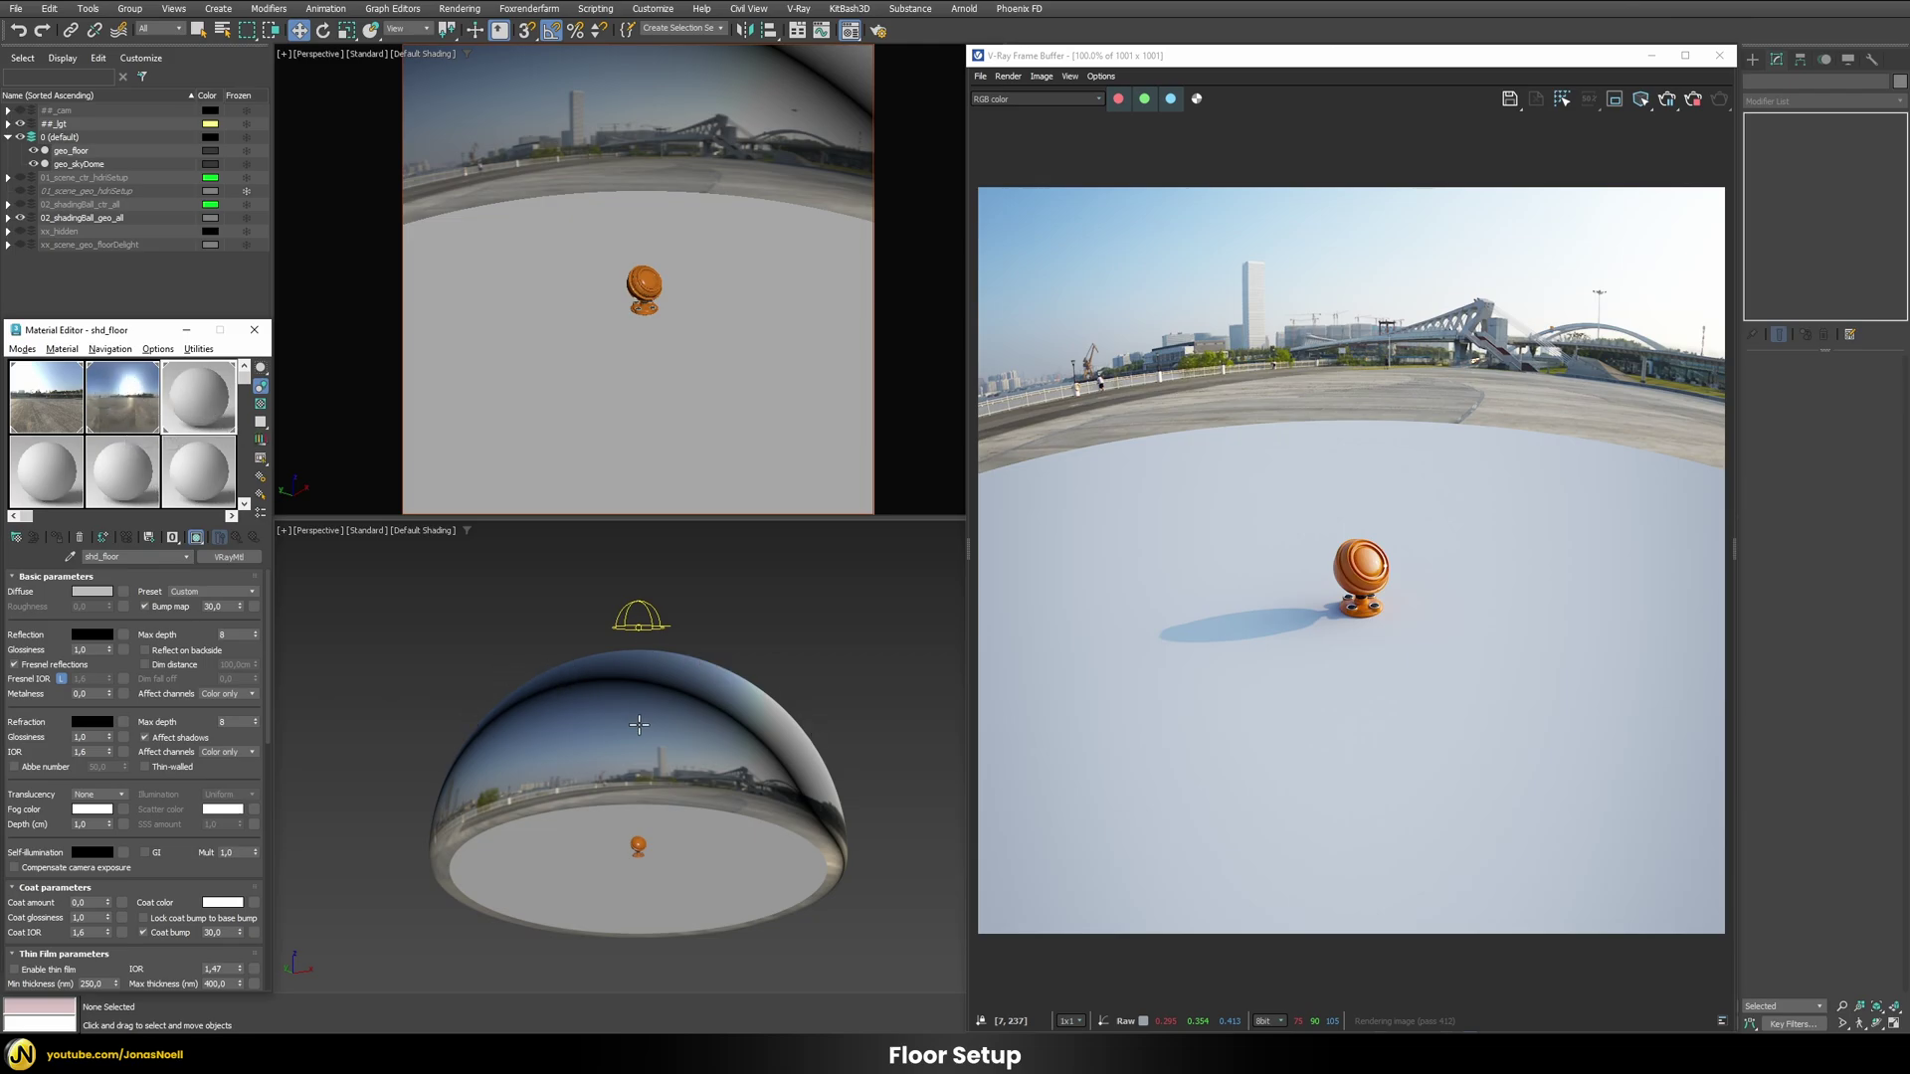
# Step: Instance the hdri_dome map into shd_floor's Diffuse map slot
pyautogui.moveTo(121, 404); pyautogui.dragTo(123, 601)
pyautogui.click(105, 706)
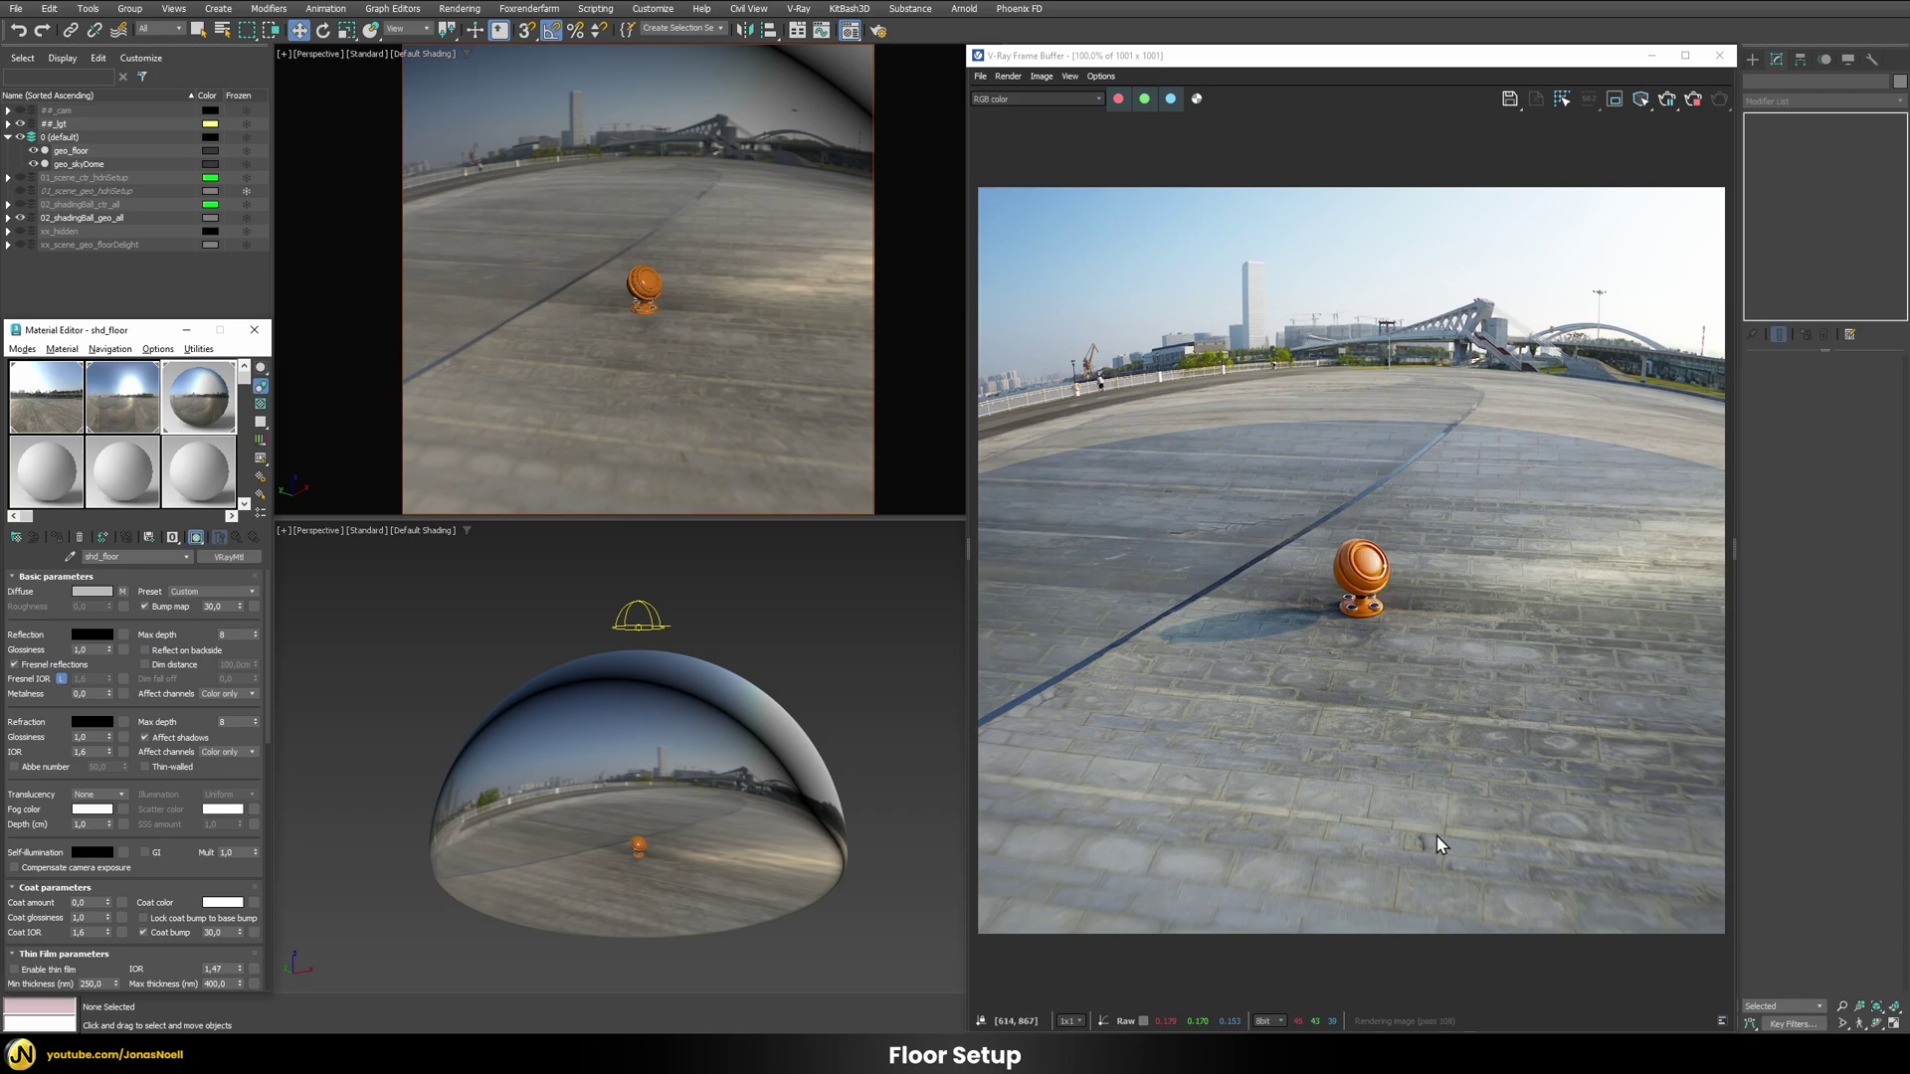
pyautogui.click(1371, 624)
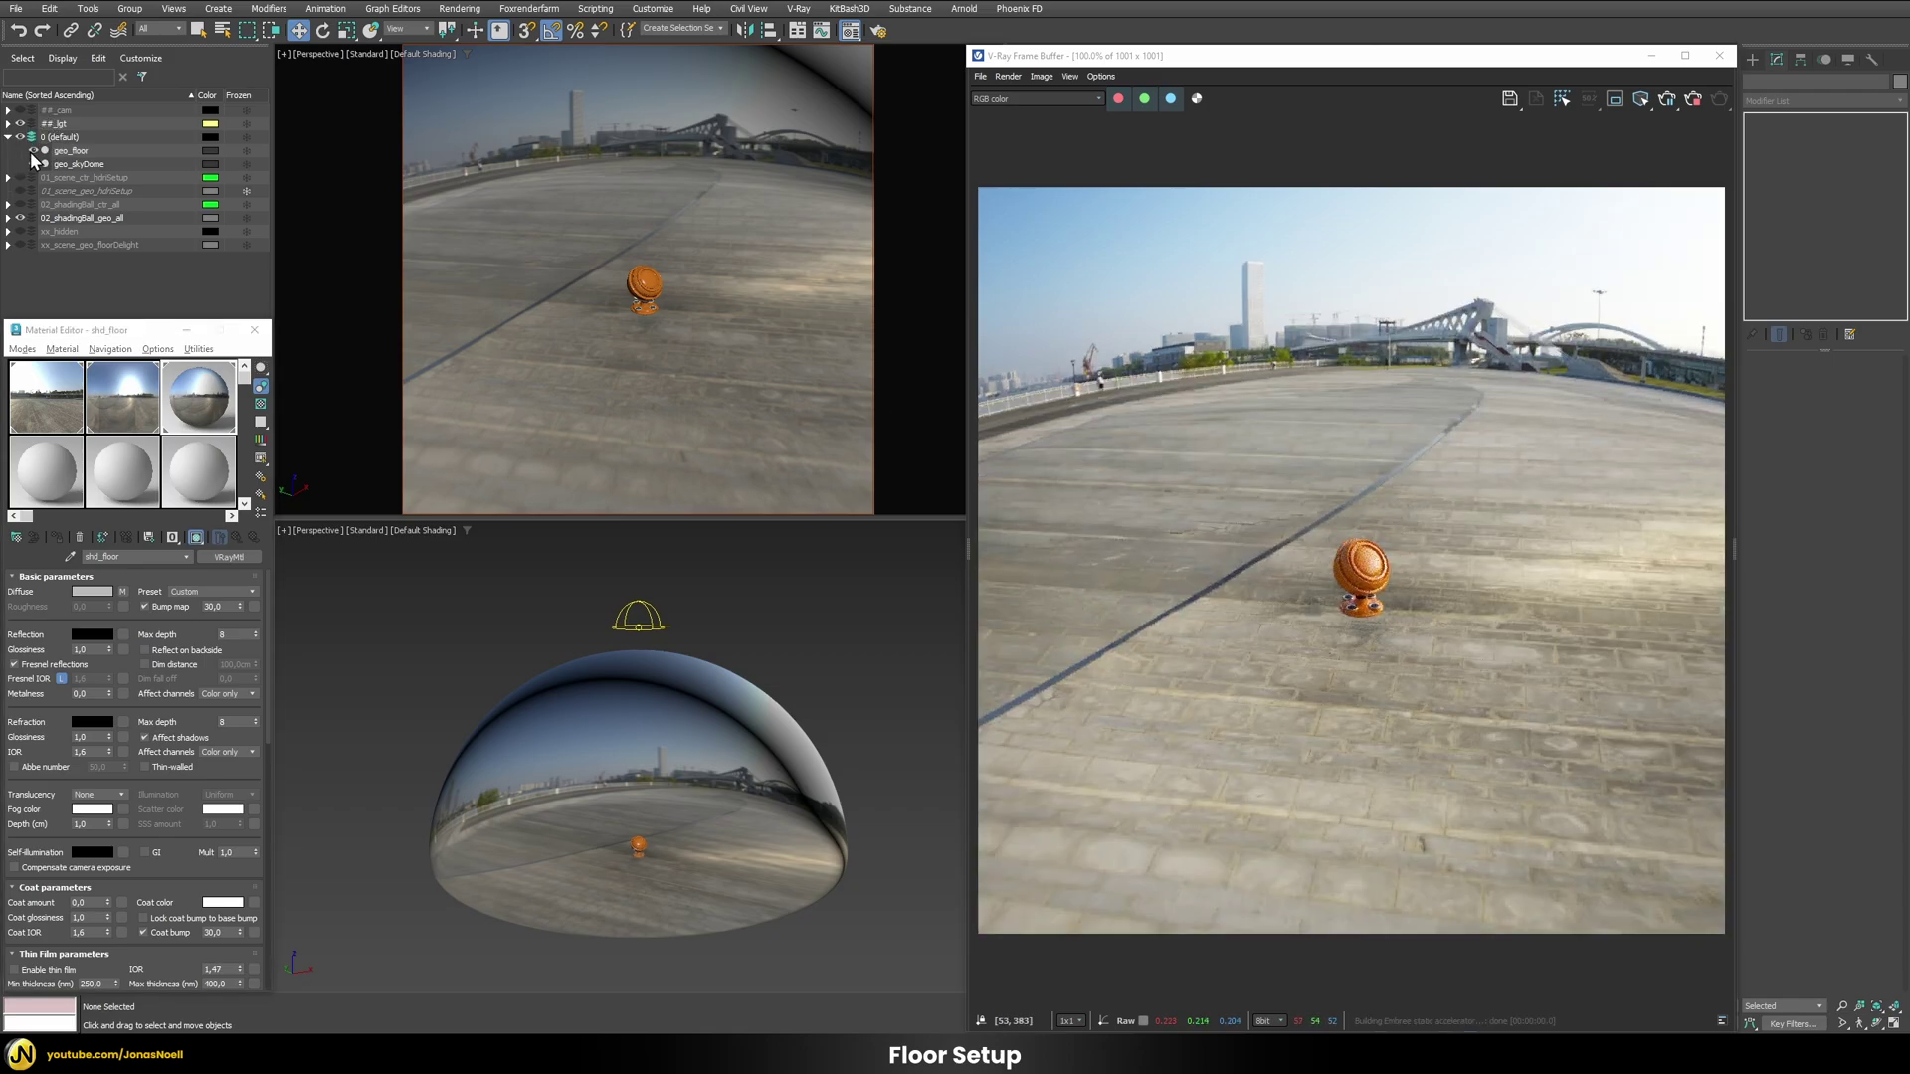
# Step: Toggle geo_floor's visibility off and on to compare the floor's shadow in the render
pyautogui.click(33, 150)
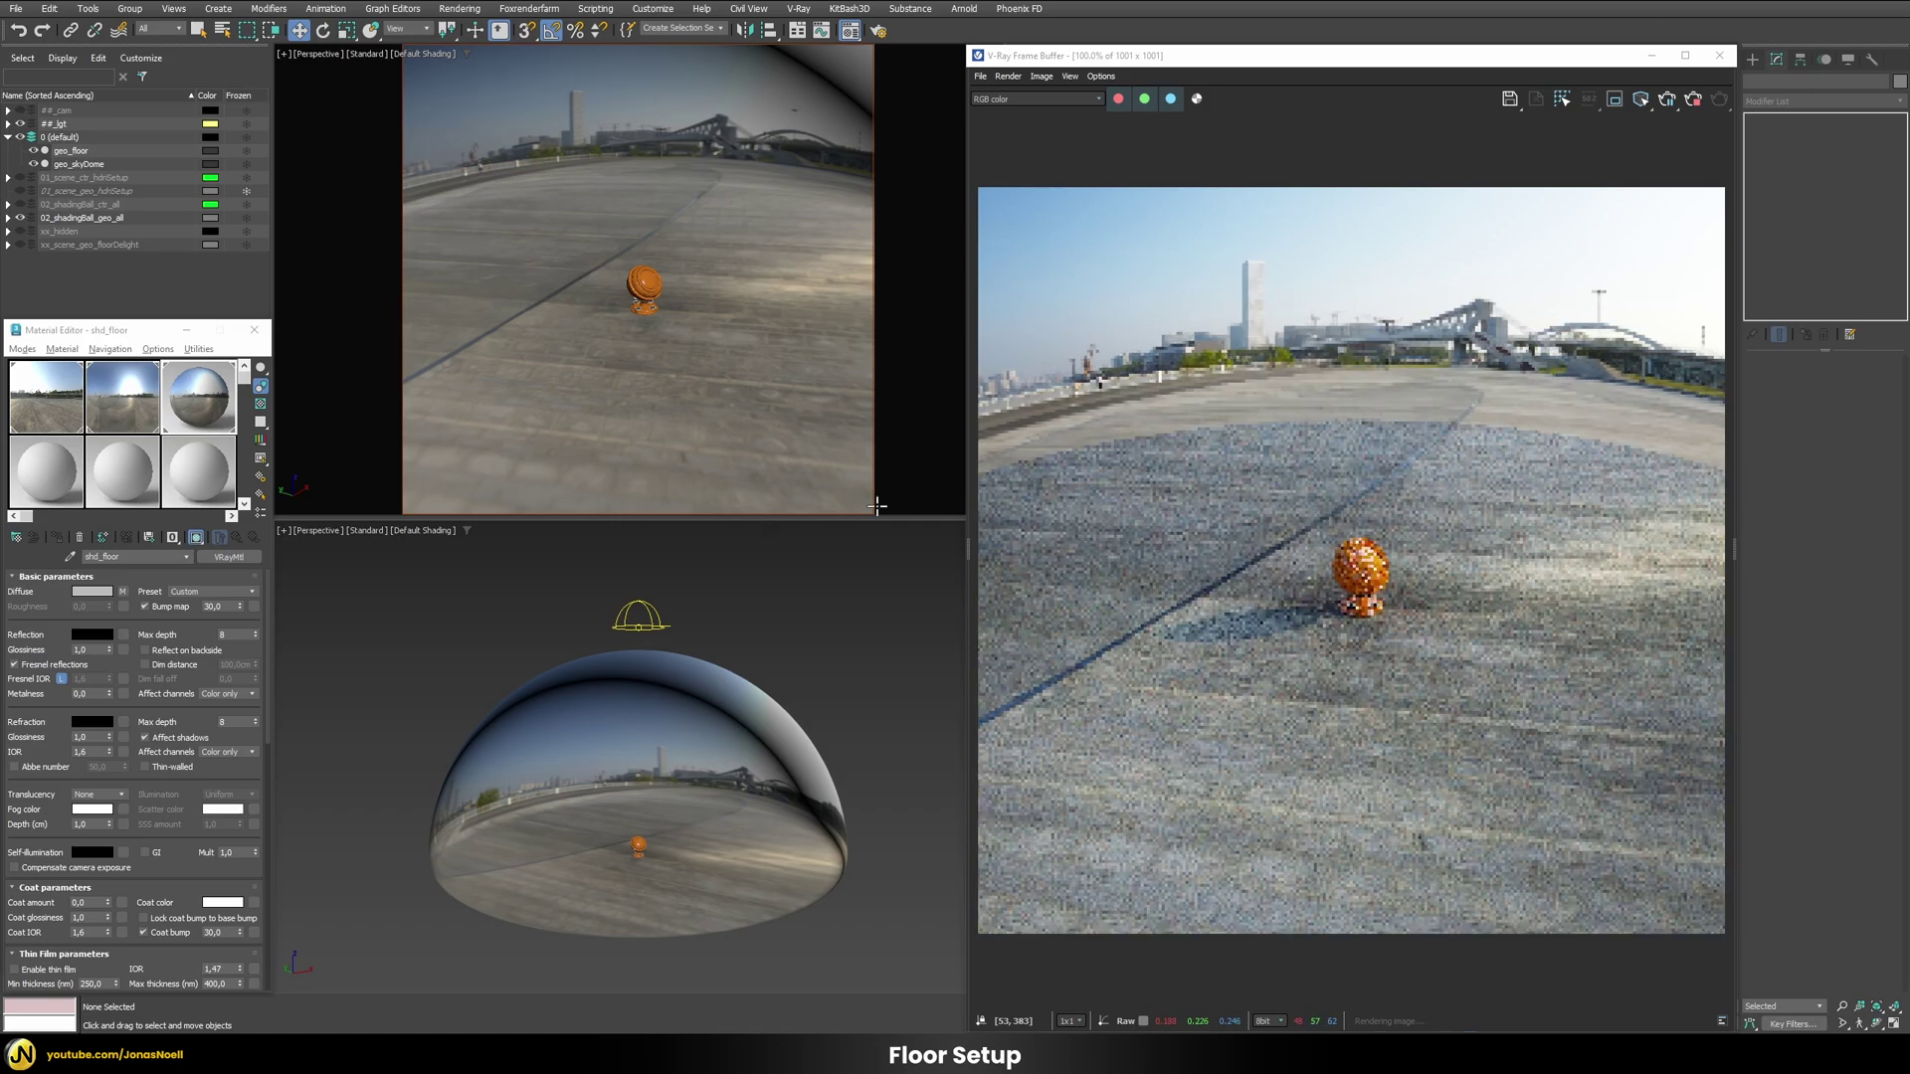
pyautogui.click(33, 150)
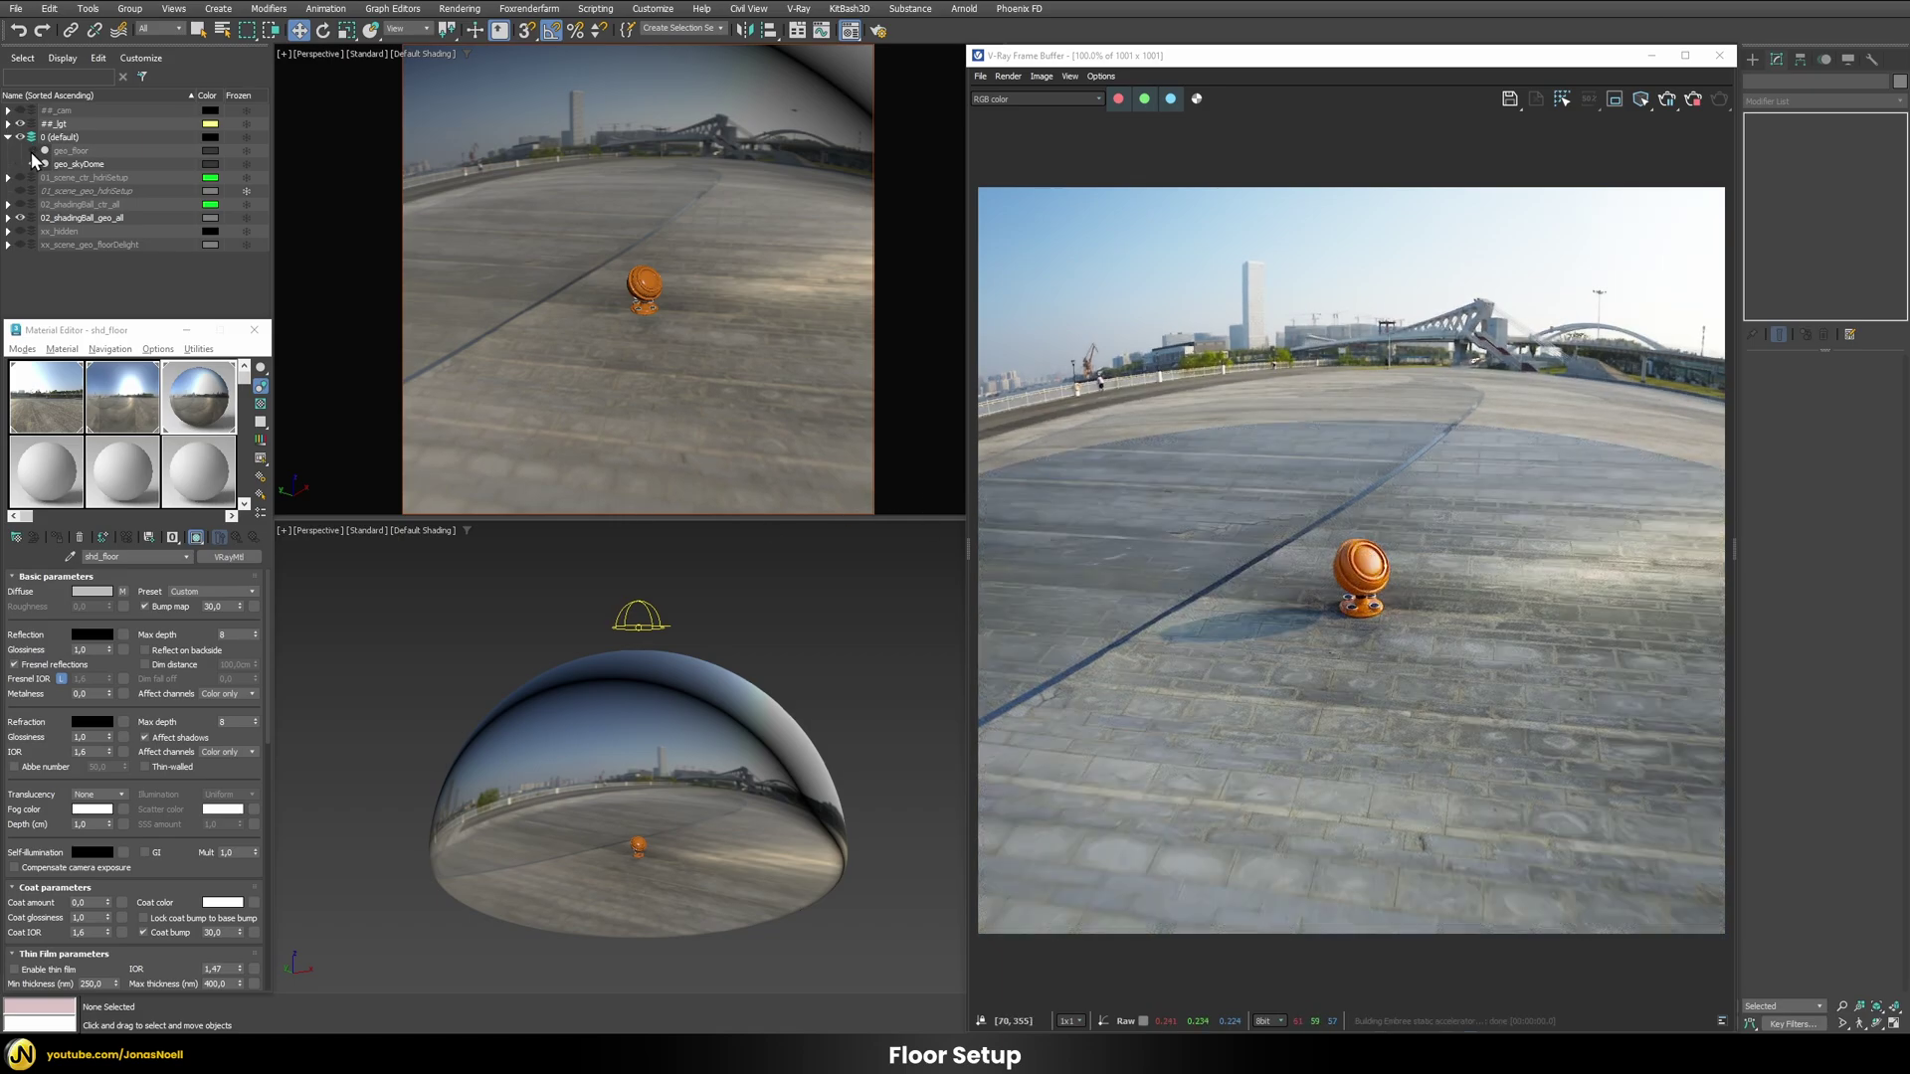
pyautogui.click(32, 150)
# Step: Assign the shd_floorWhite material to the selected geo_floor disc
pyautogui.click(80, 149)
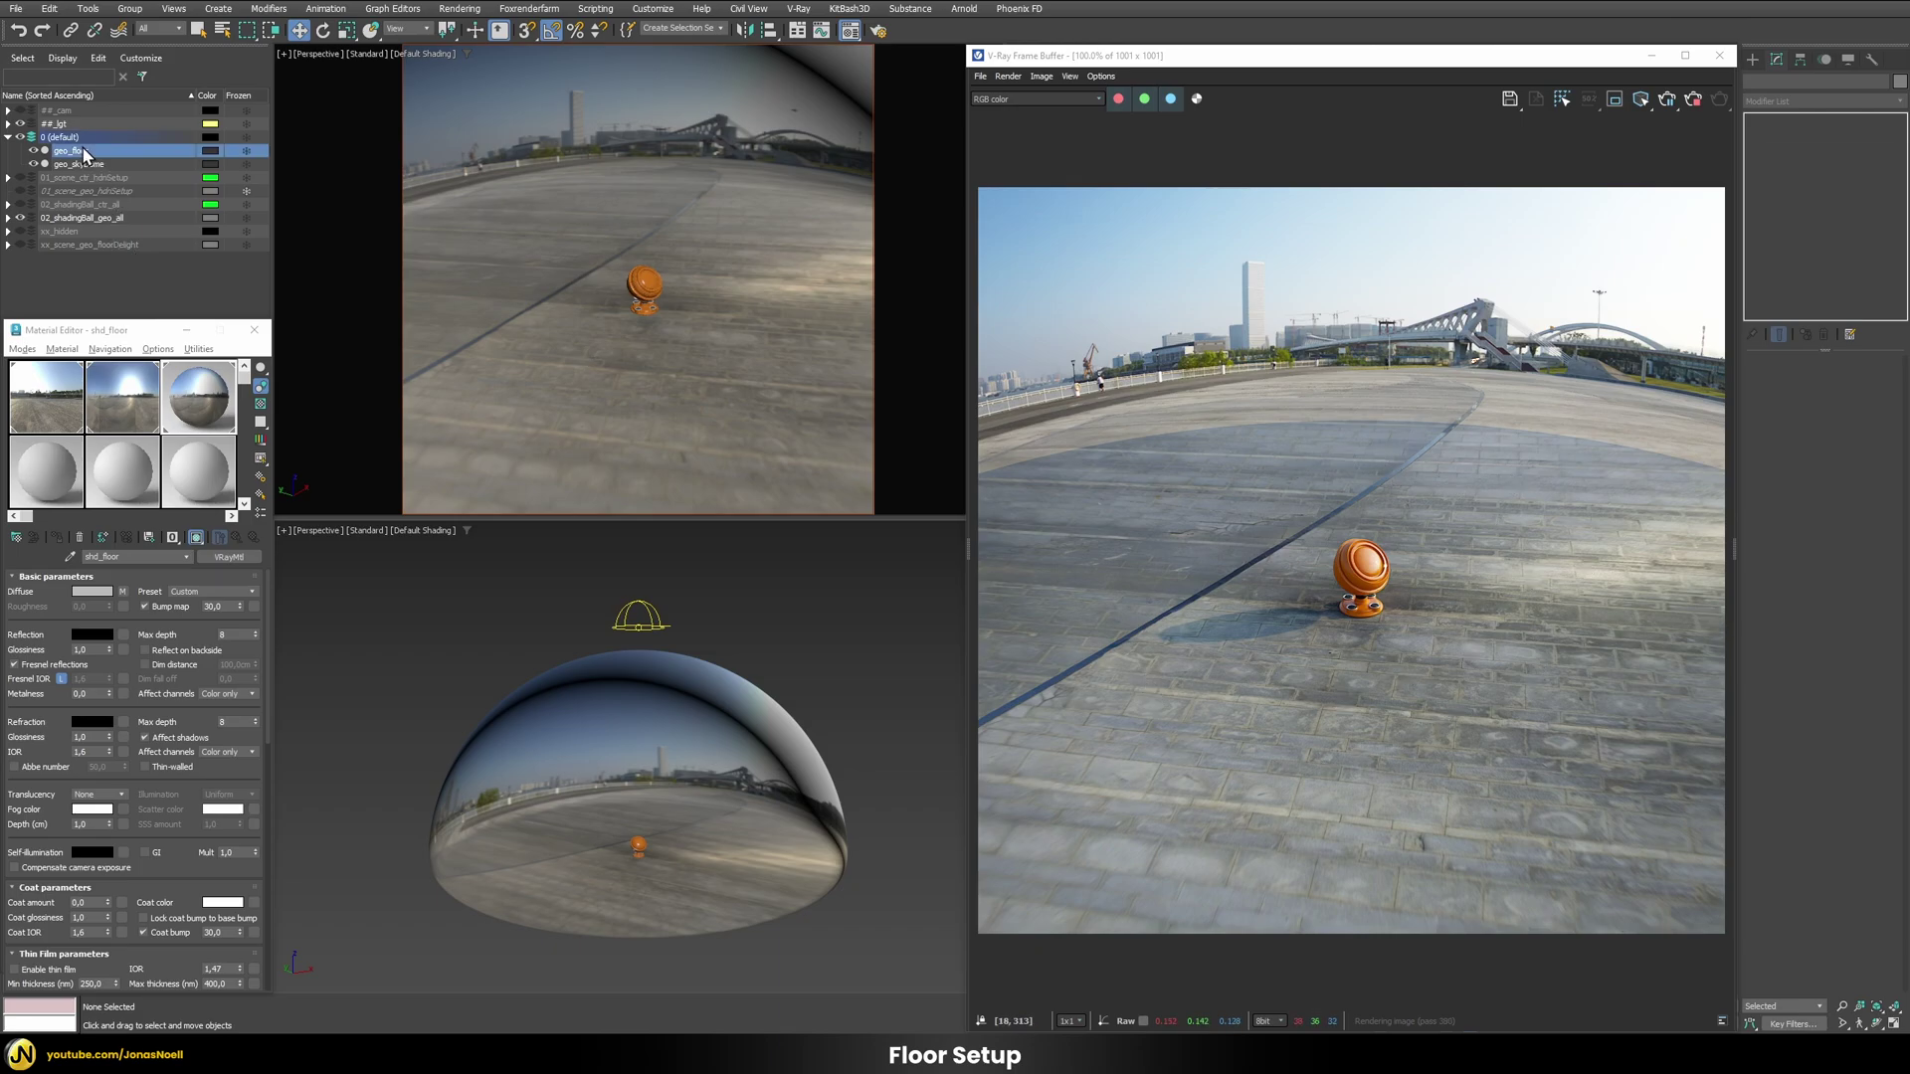
pyautogui.click(28, 482)
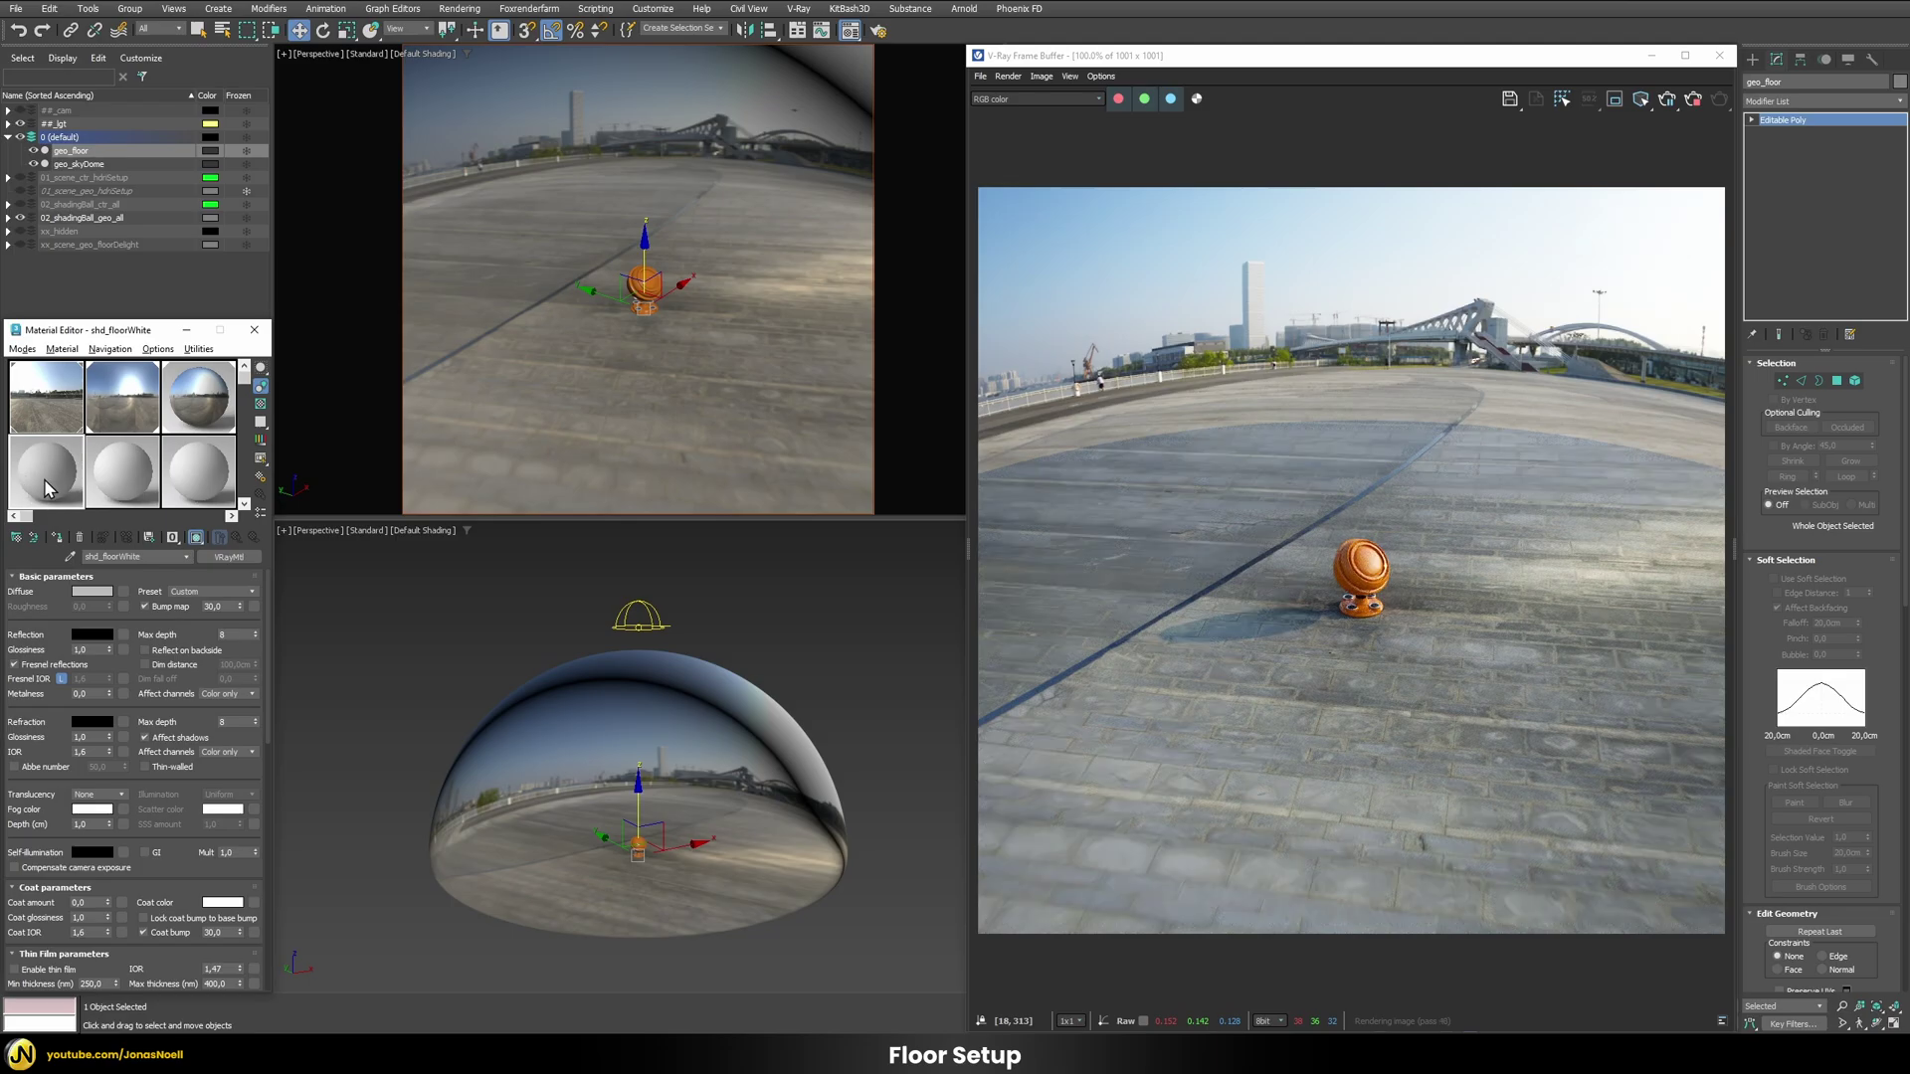
pyautogui.click(57, 537)
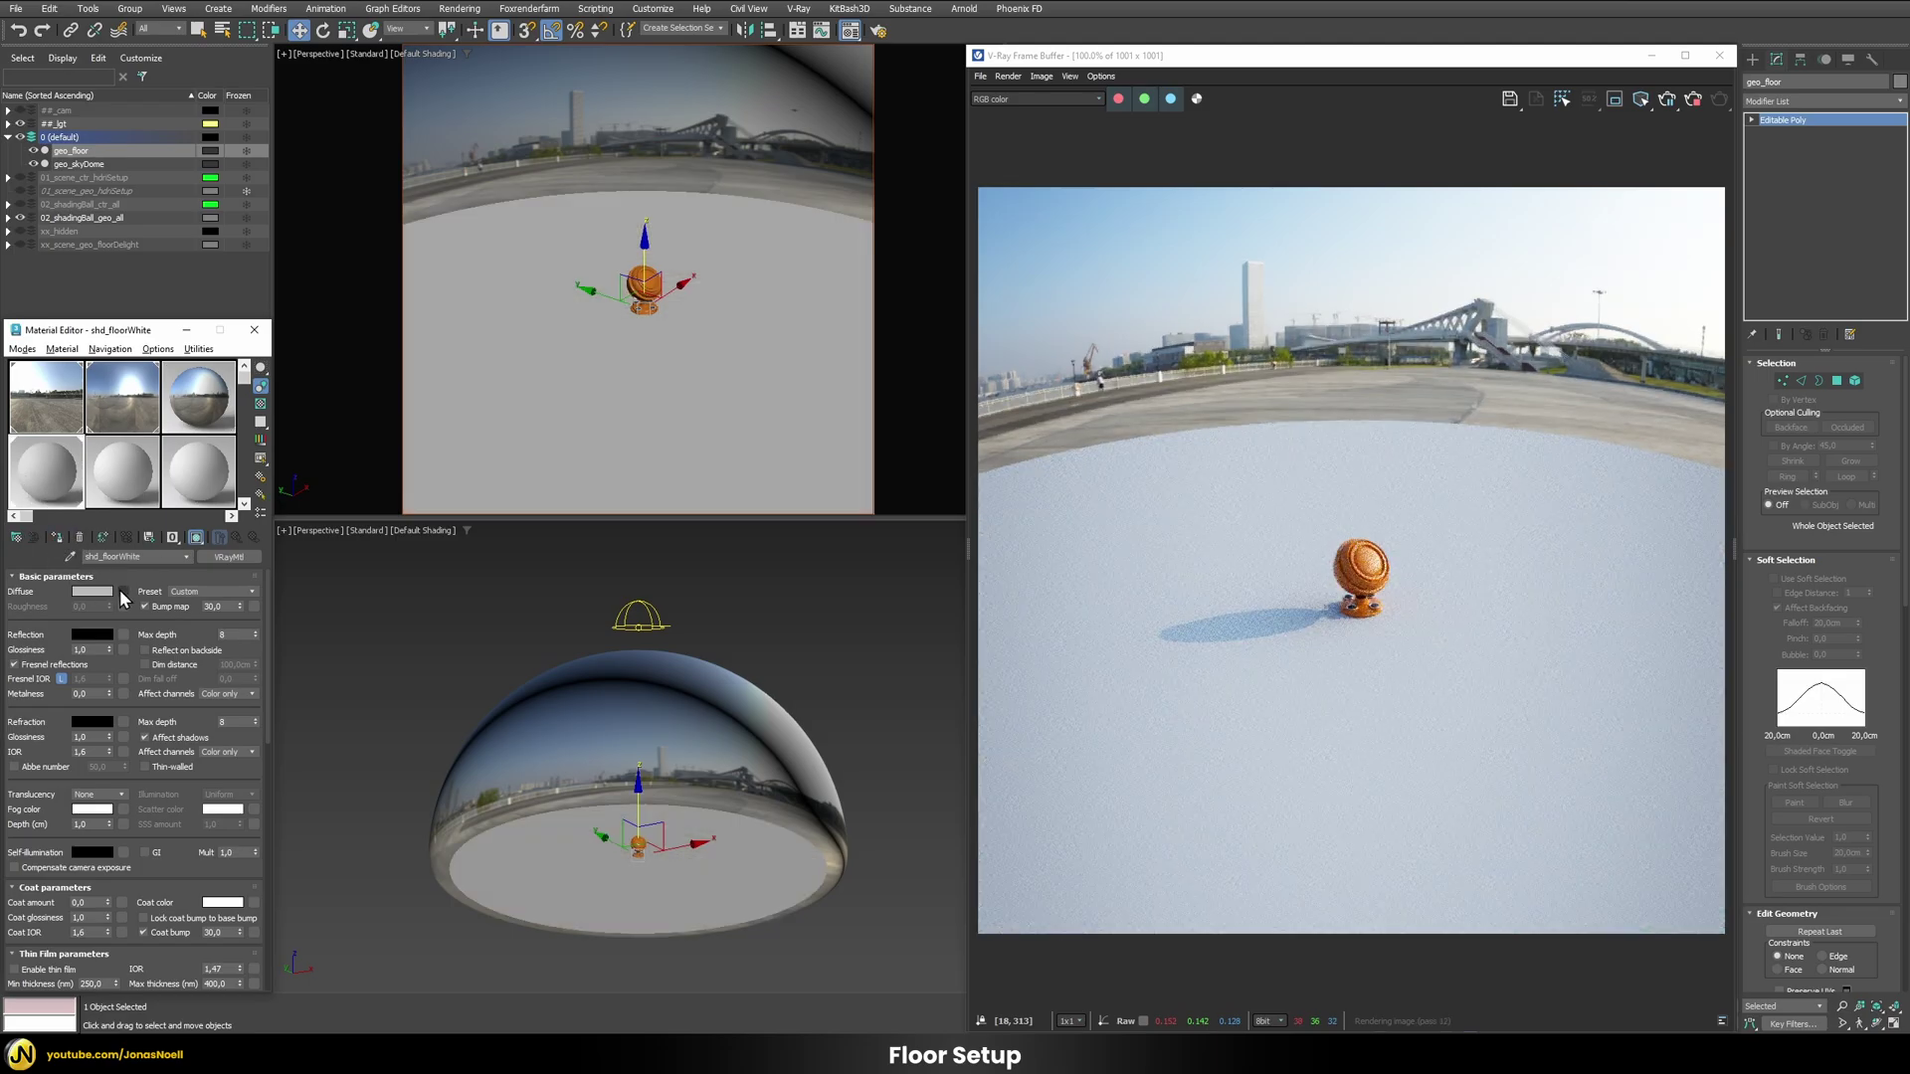
# Step: Give shd_floorWhite a VRayColor diffuse map set to pure white
pyautogui.click(121, 591)
pyautogui.write('vrayc')
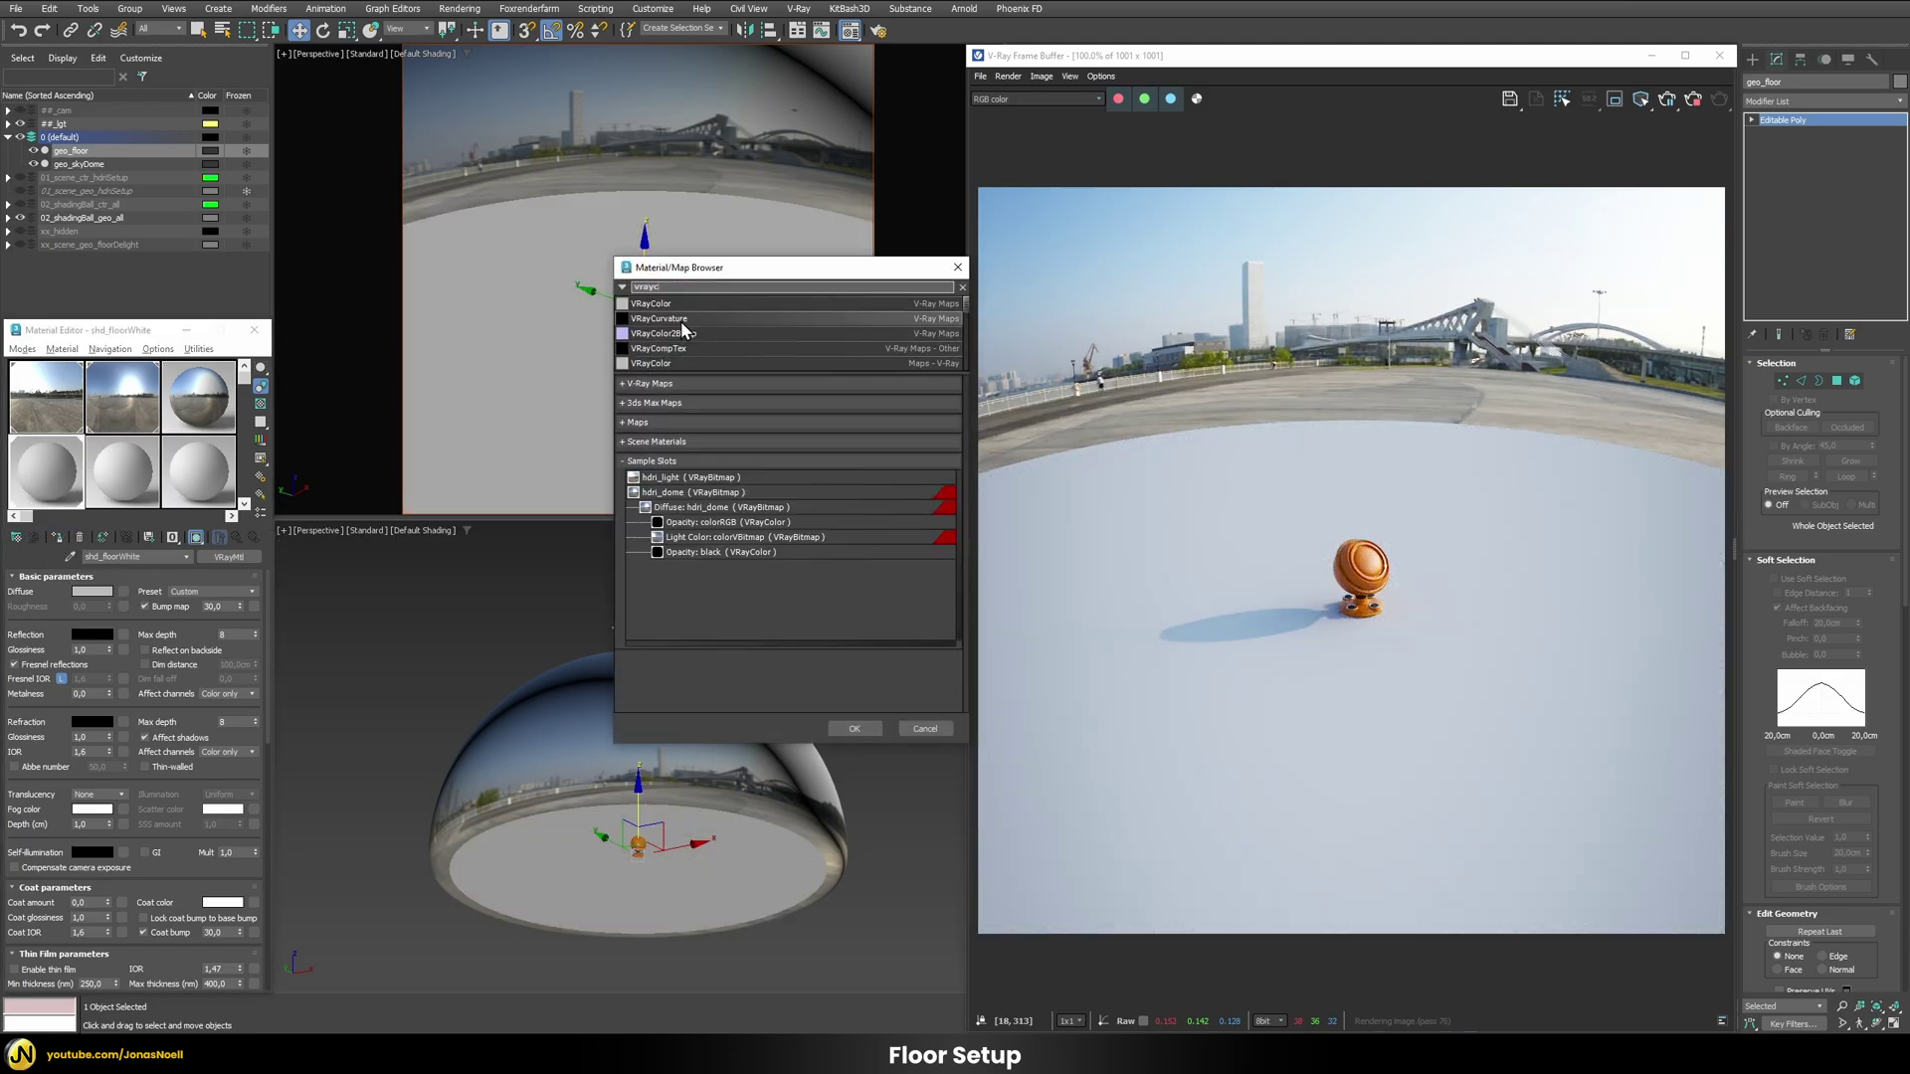
pyautogui.doubleClick(673, 300)
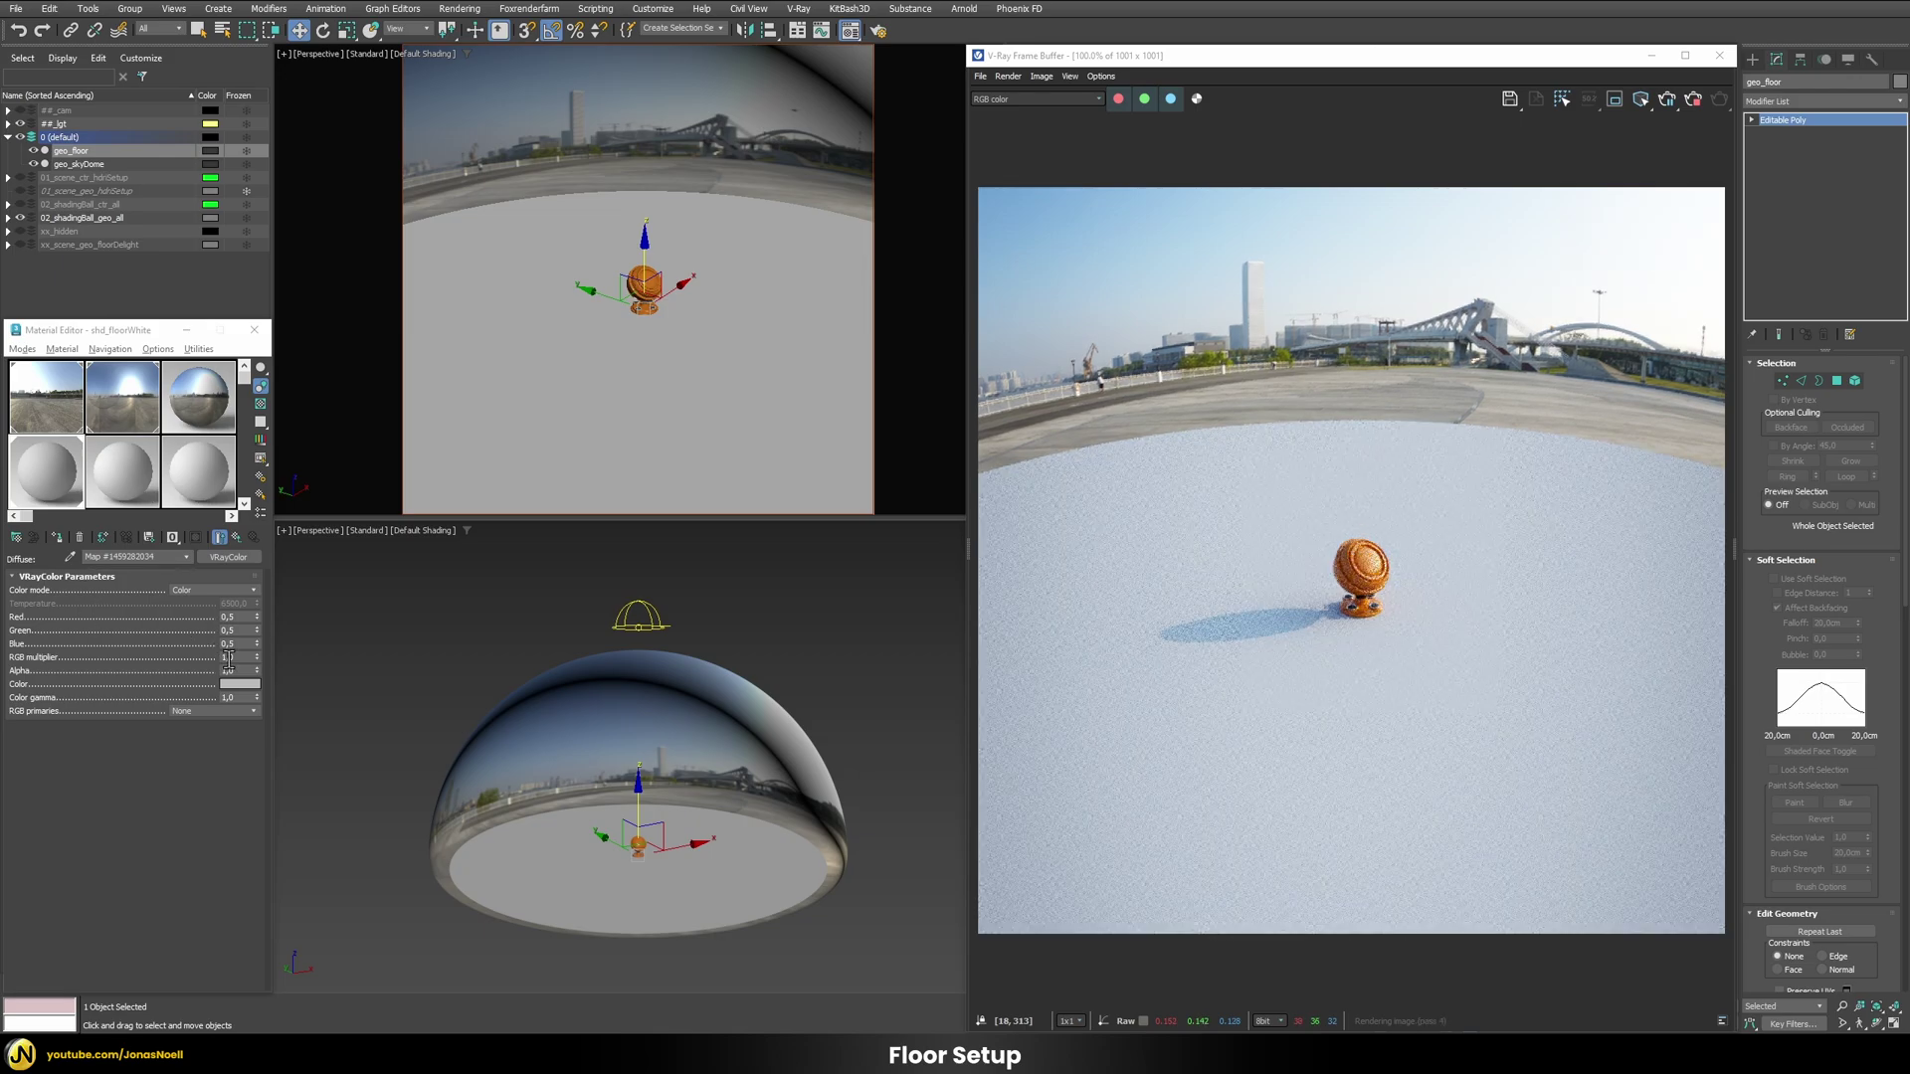
pyautogui.click(239, 684)
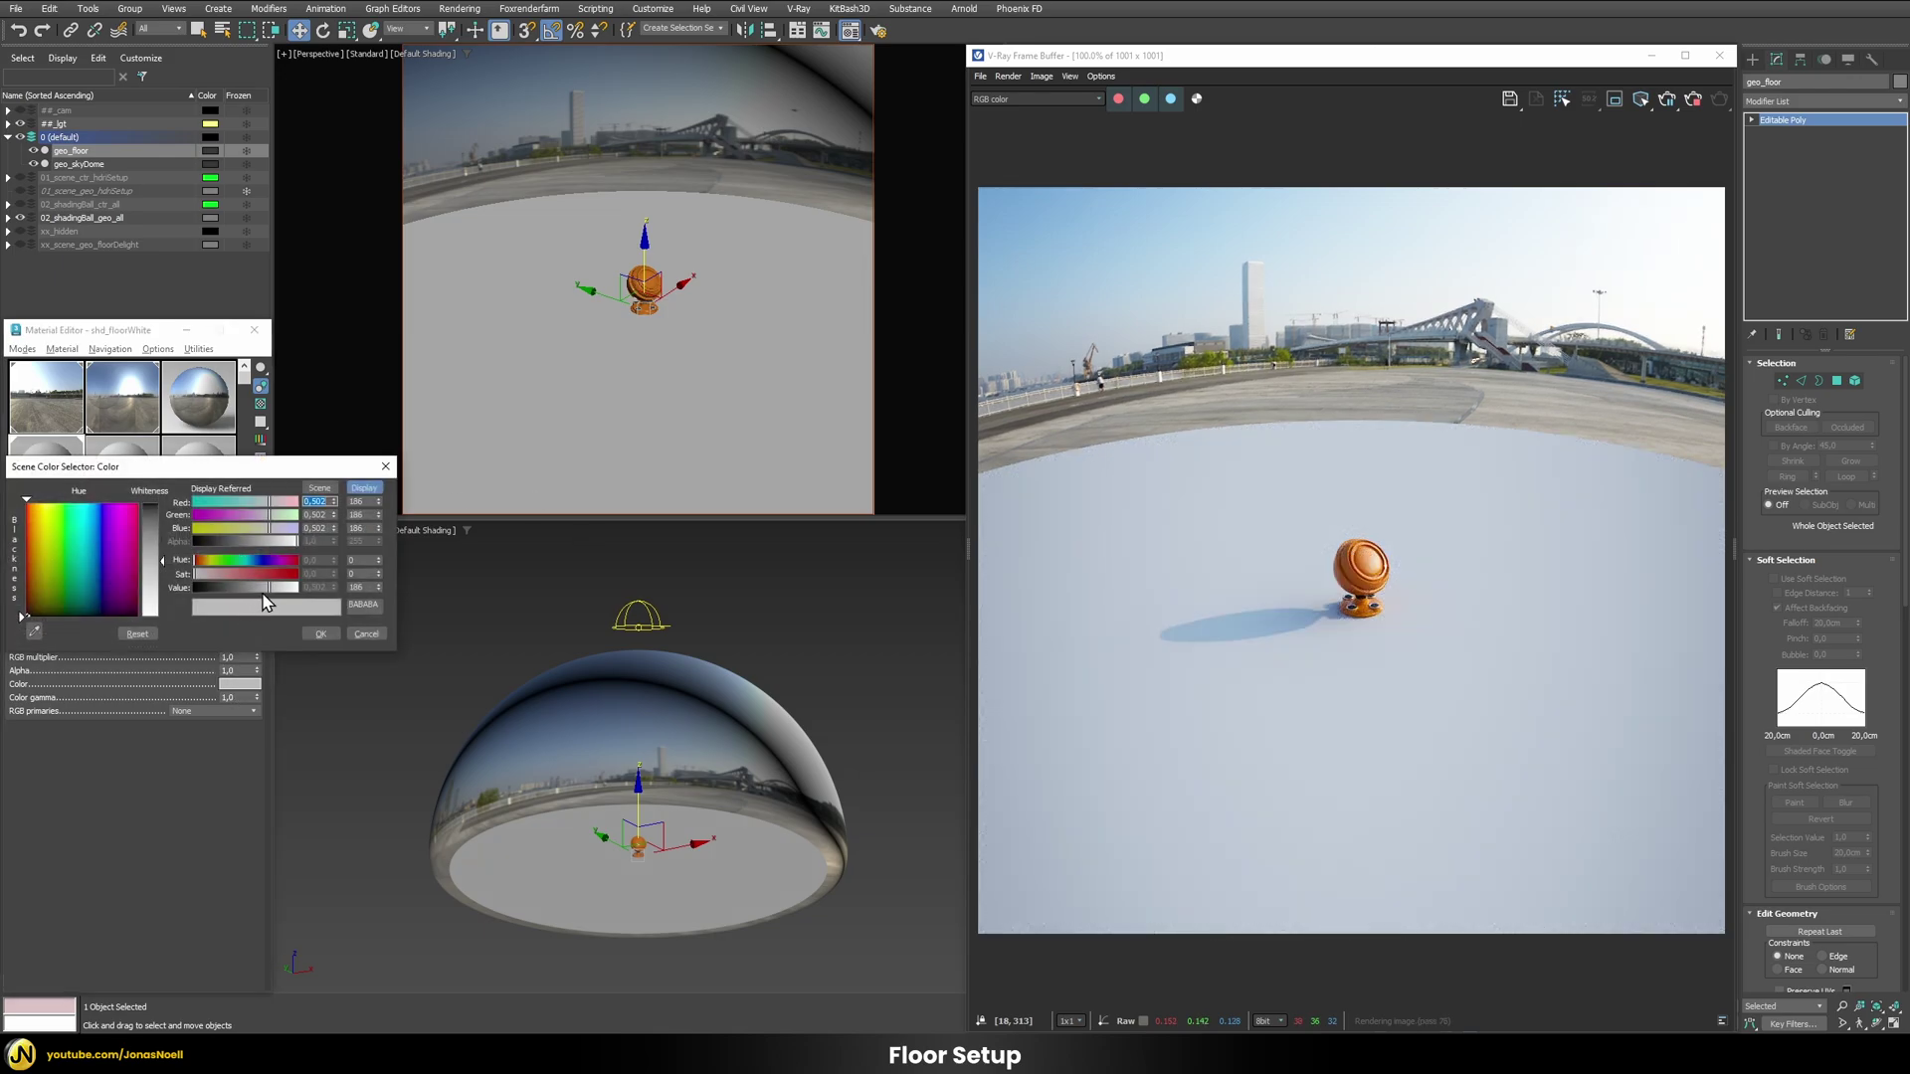
pyautogui.moveTo(269, 588); pyautogui.dragTo(299, 588)
pyautogui.click(320, 633)
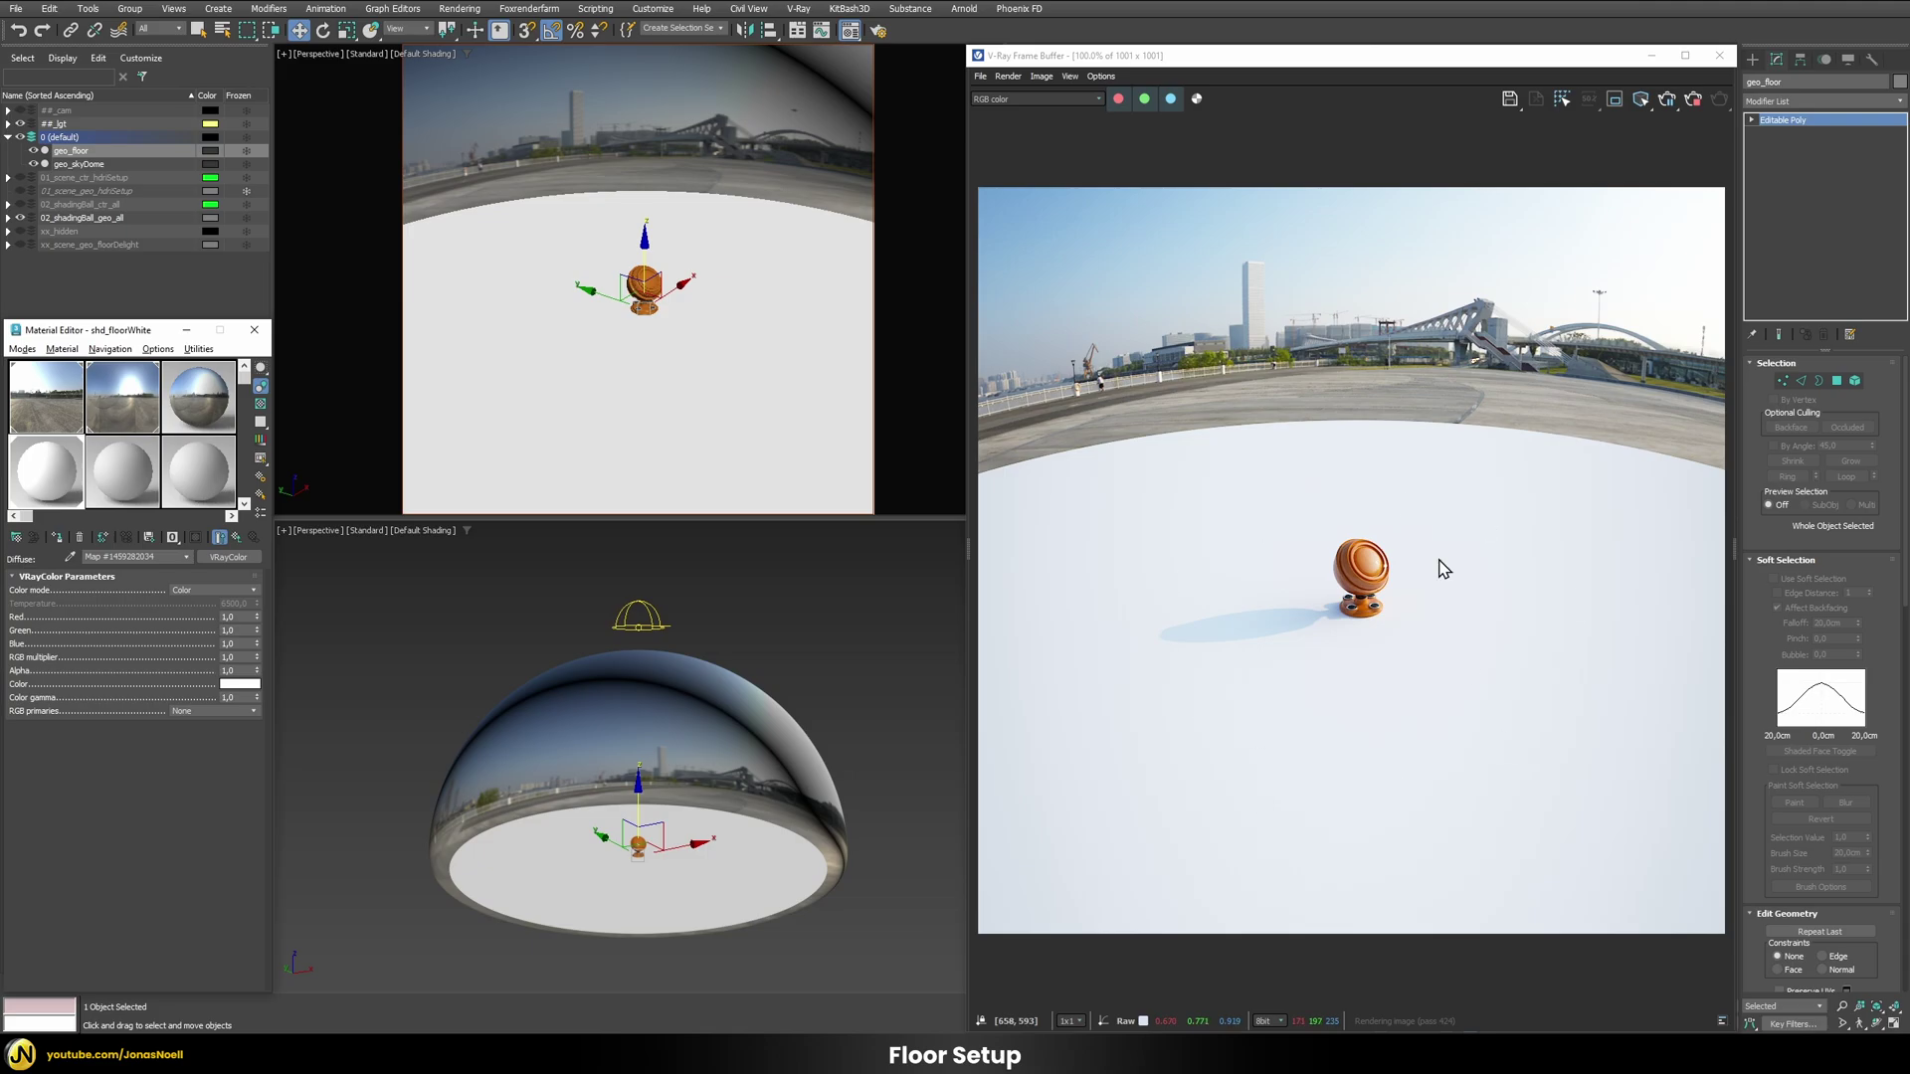
pyautogui.click(1439, 606)
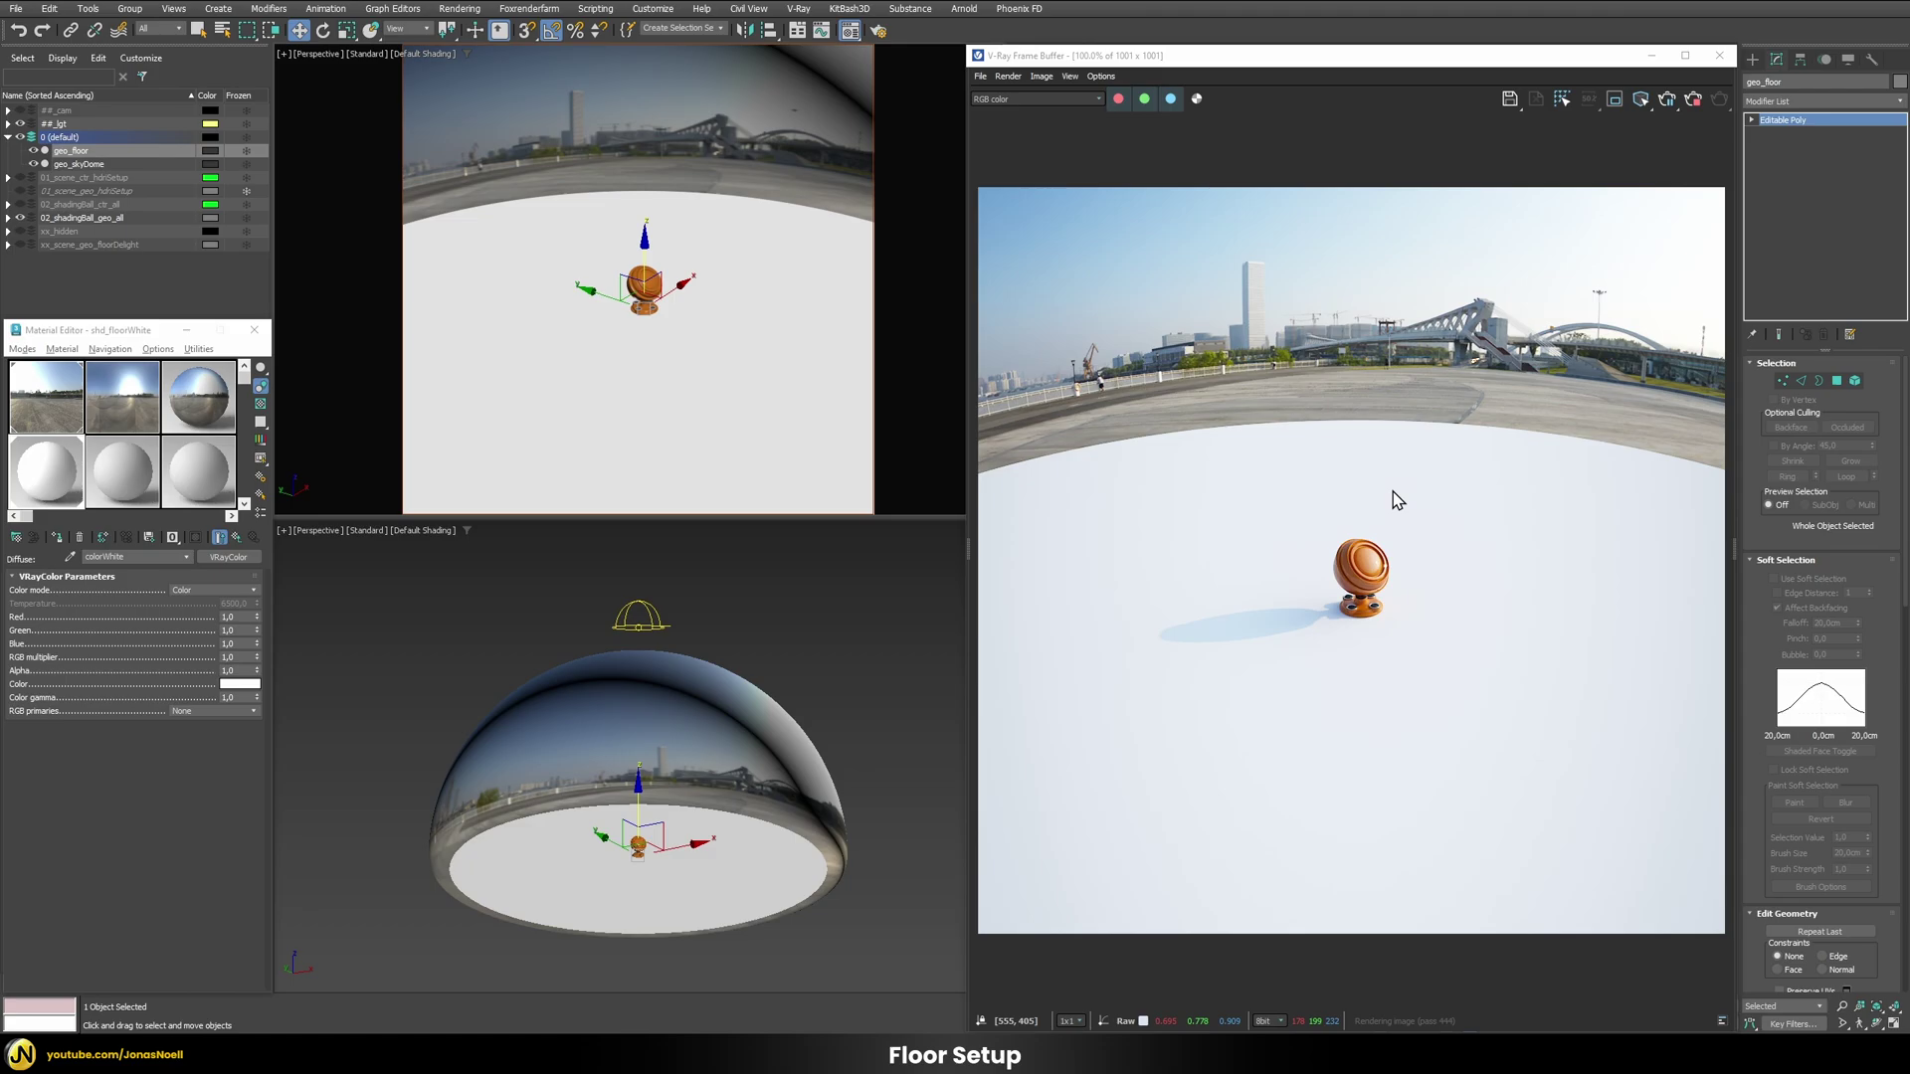
# Step: Disable the lut layer in the frame buffer and hide the shading ball
pyautogui.click(1735, 550)
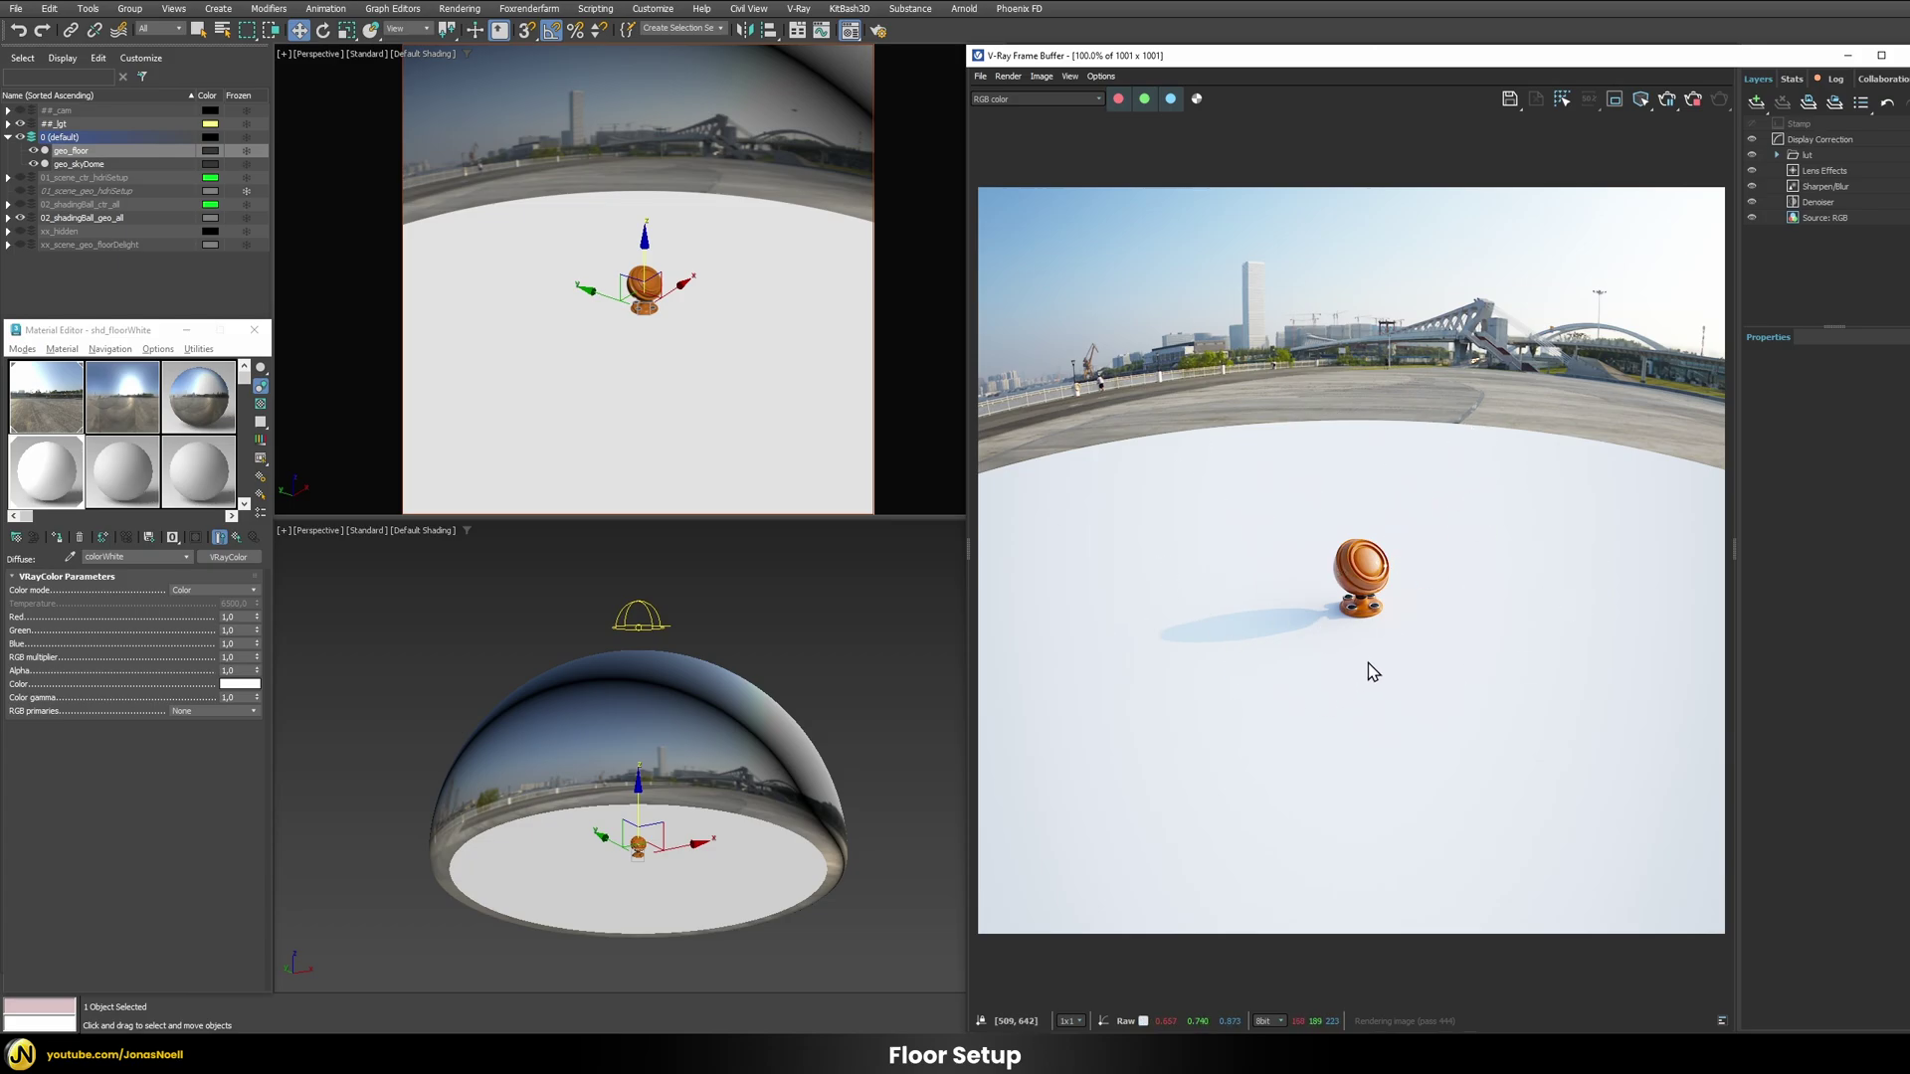
pyautogui.click(1750, 154)
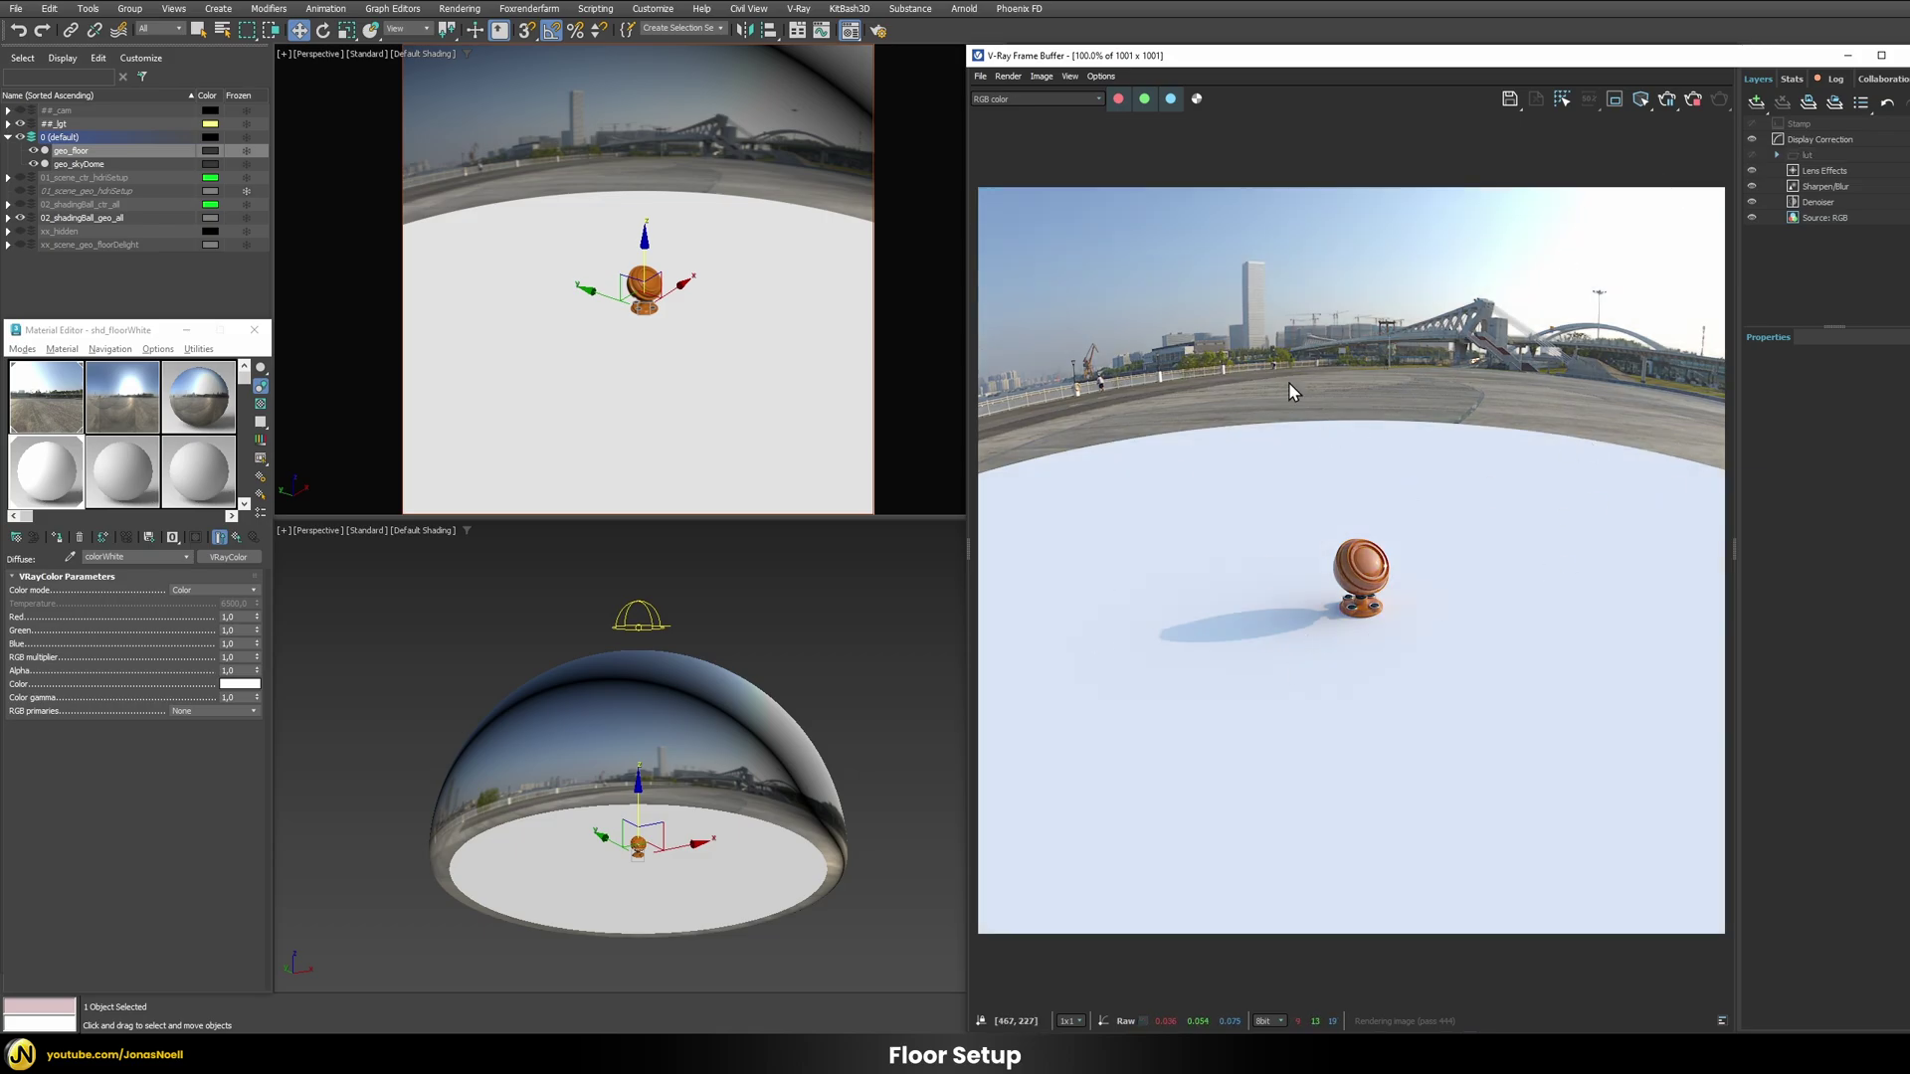
pyautogui.click(1735, 552)
pyautogui.click(20, 218)
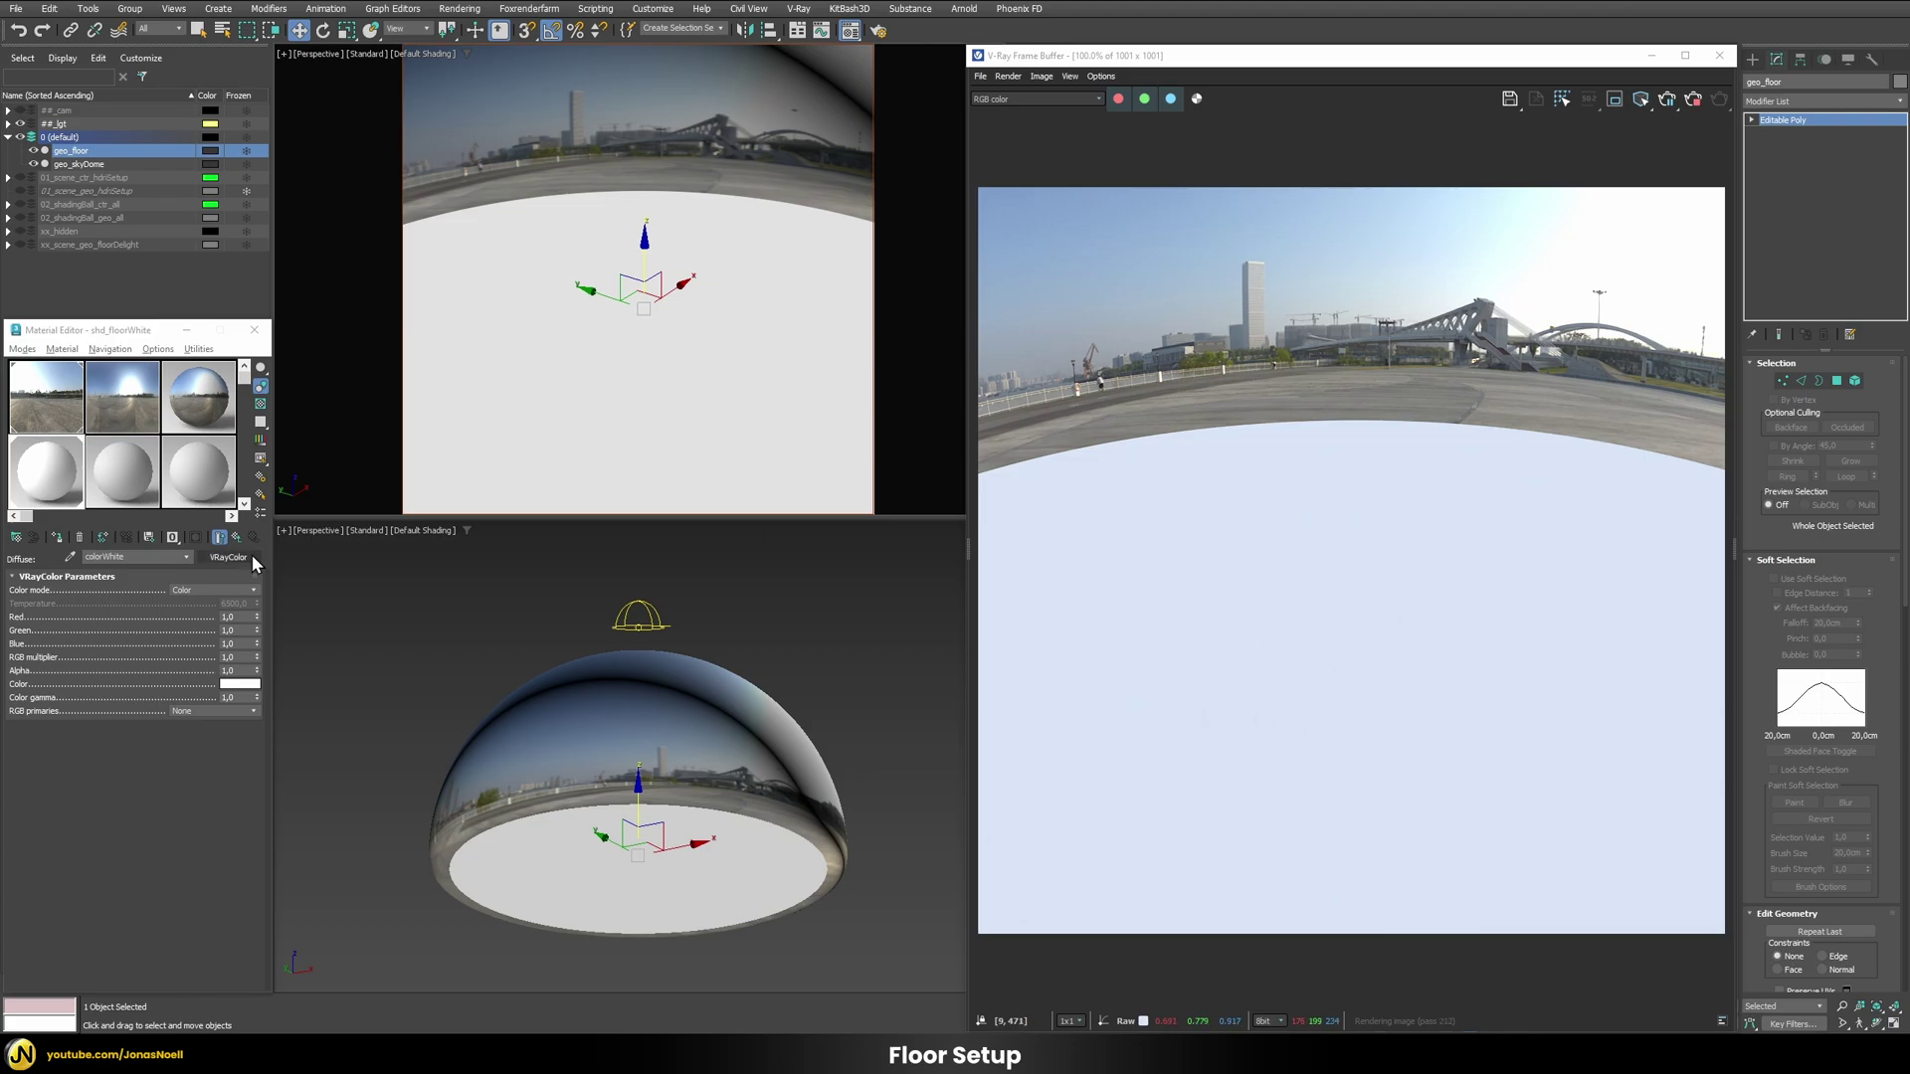
# Step: Copy the colorWhite map to an empty slot and set it to the light blue floor colour sampled from the render
pyautogui.click(129, 512)
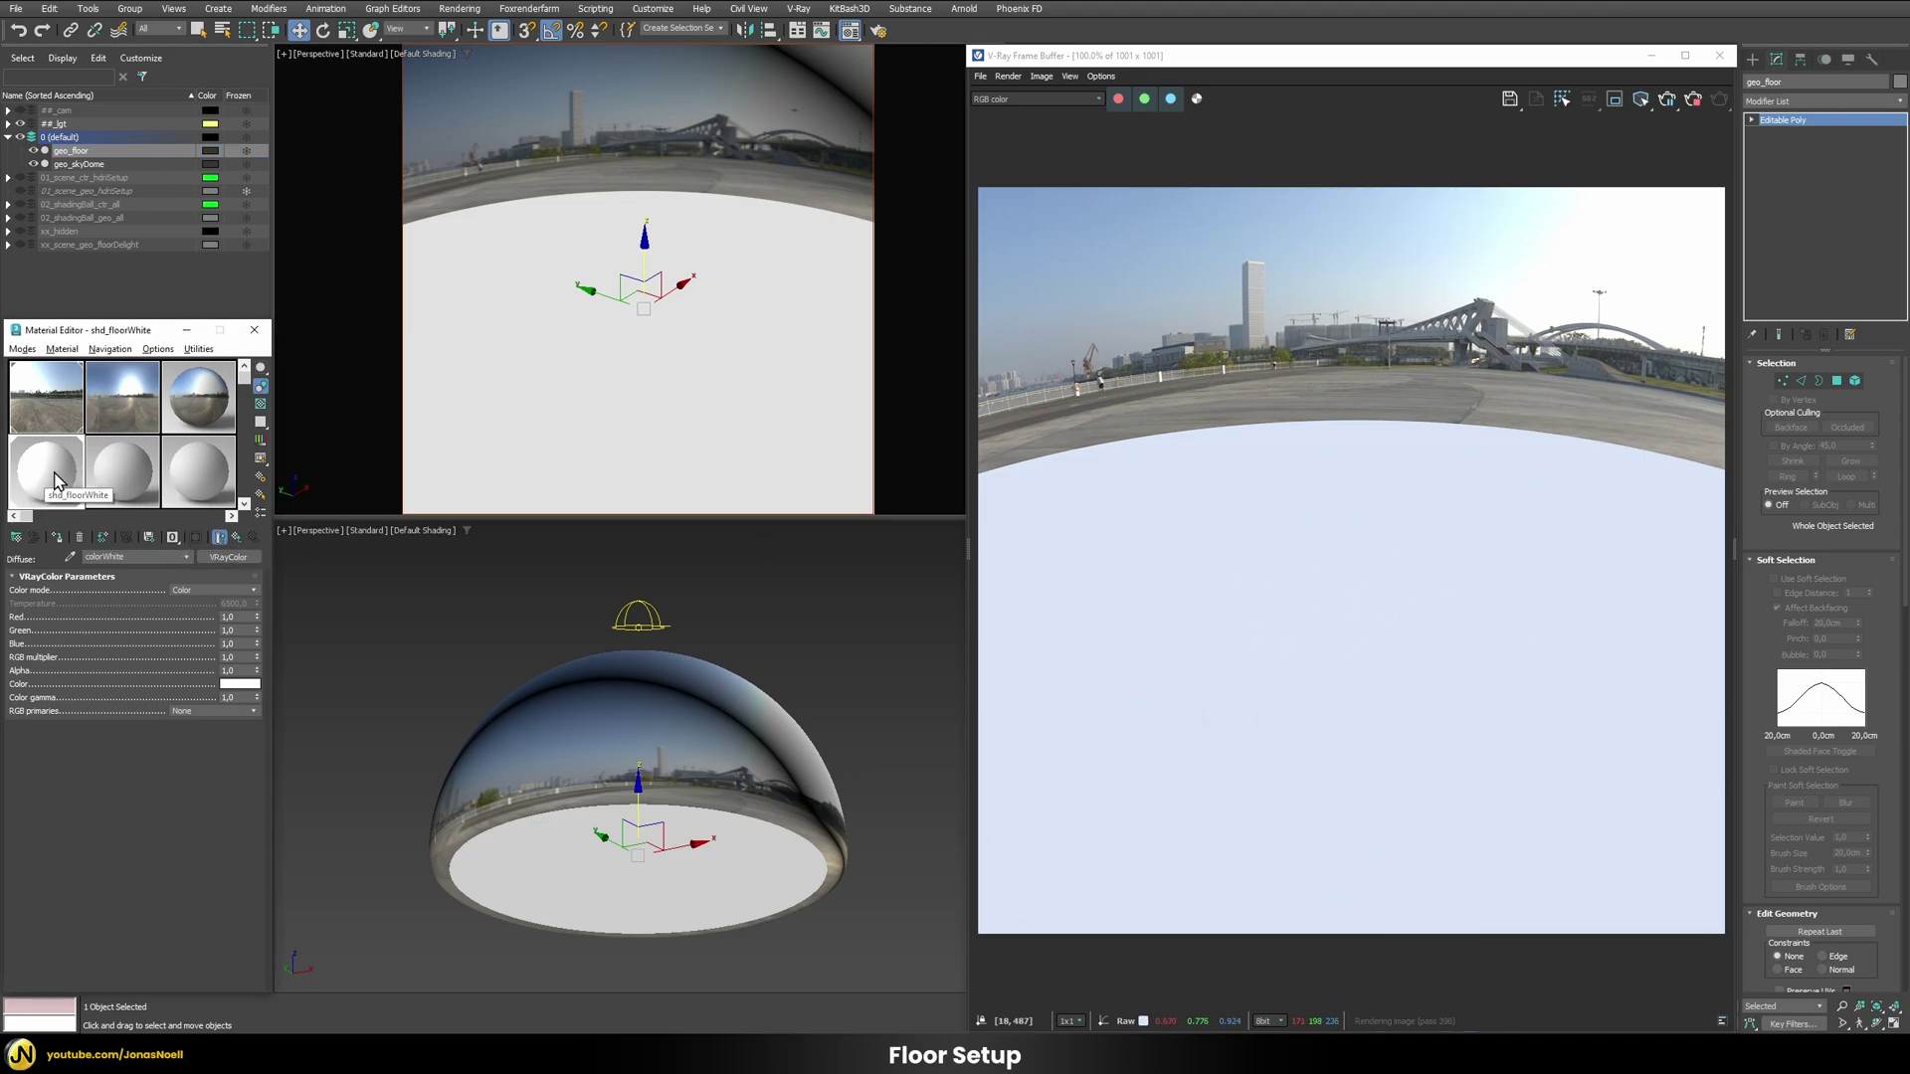
pyautogui.moveTo(132, 480); pyautogui.dragTo(132, 482)
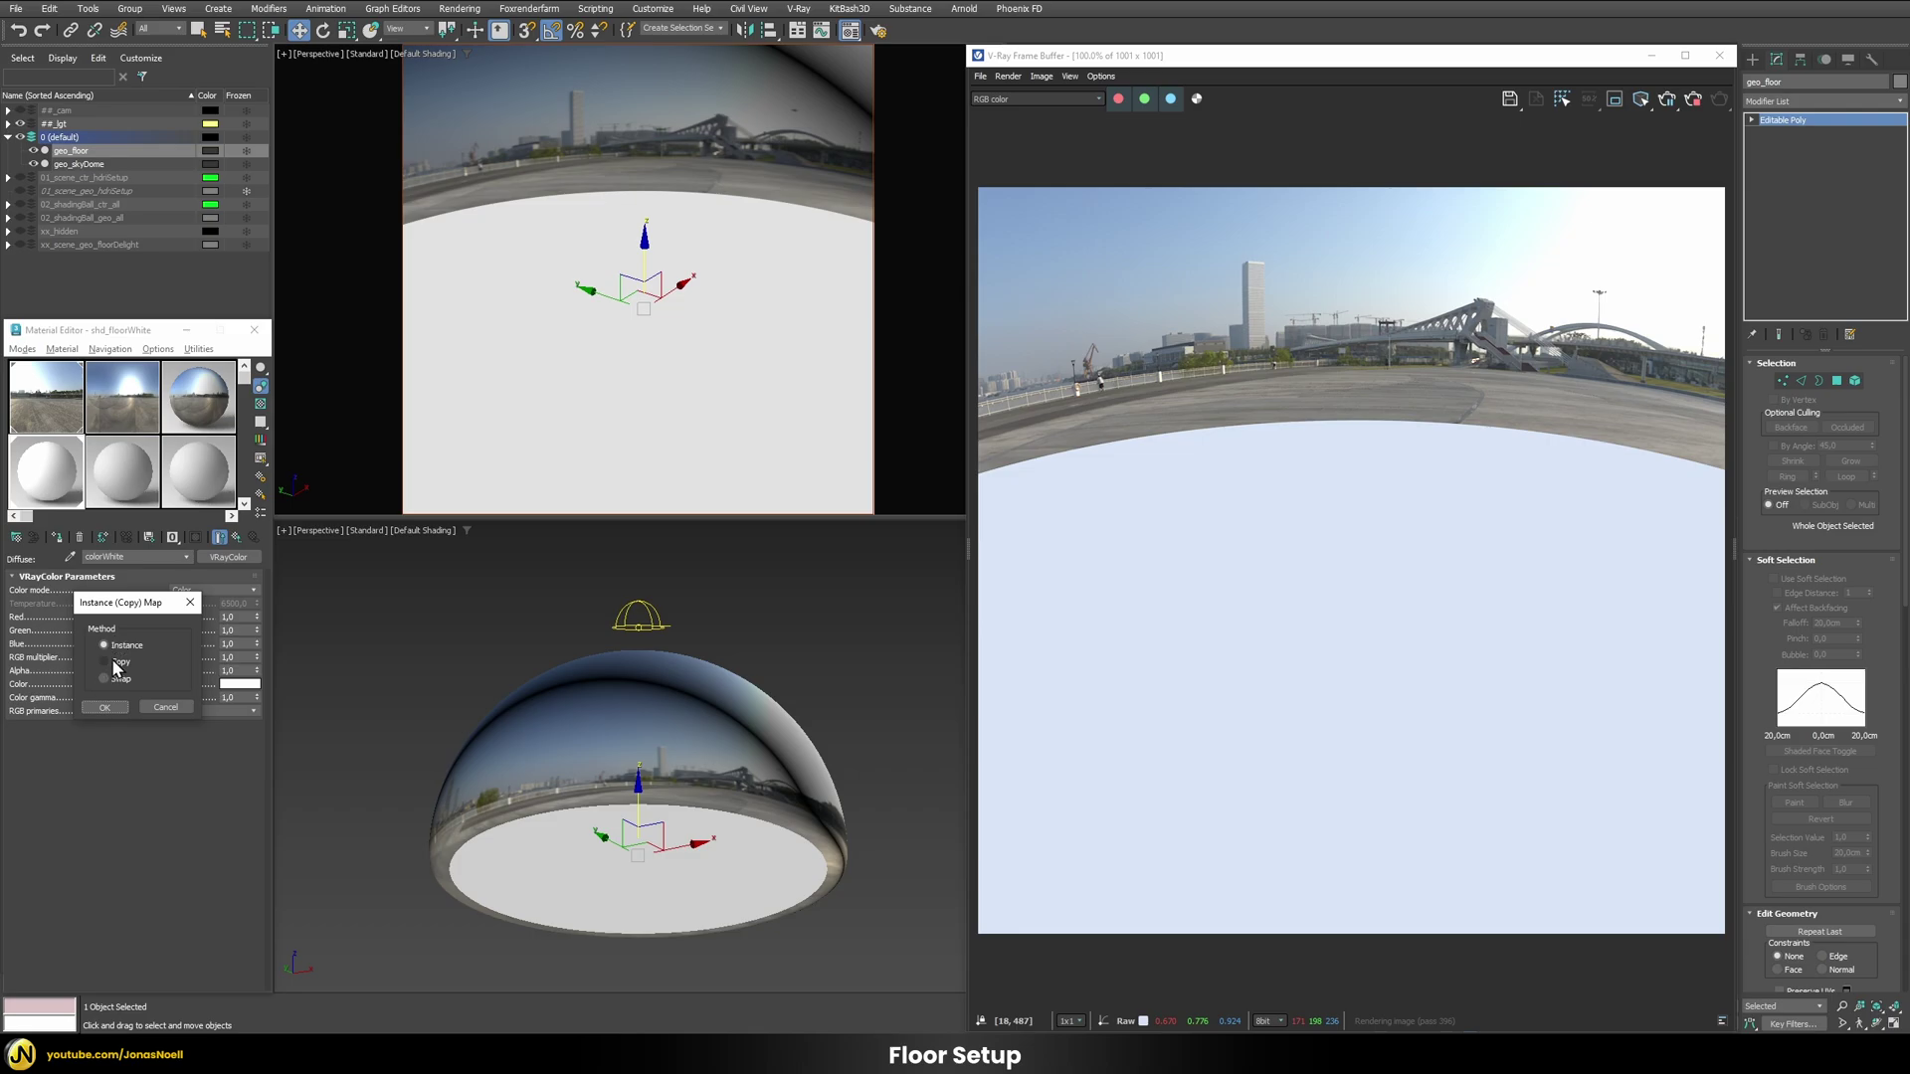
pyautogui.click(106, 707)
pyautogui.click(239, 684)
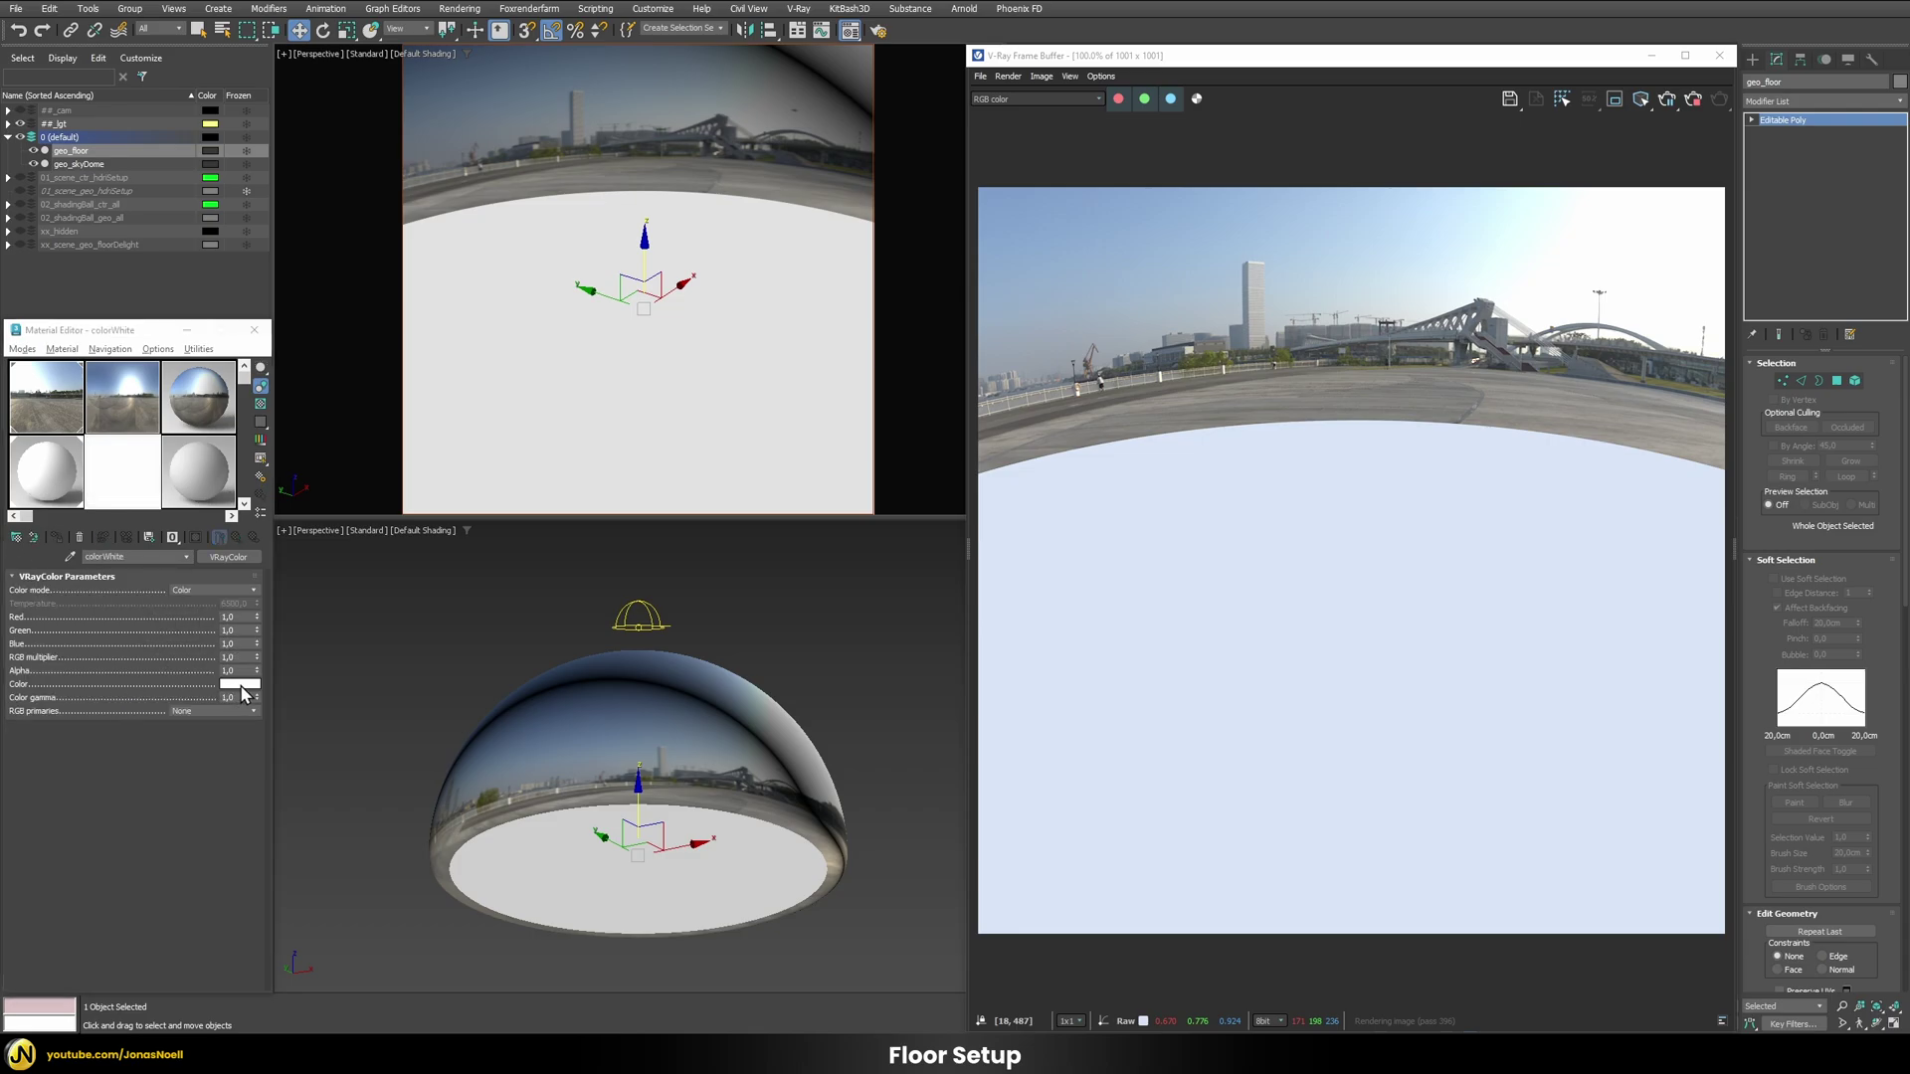
pyautogui.click(32, 651)
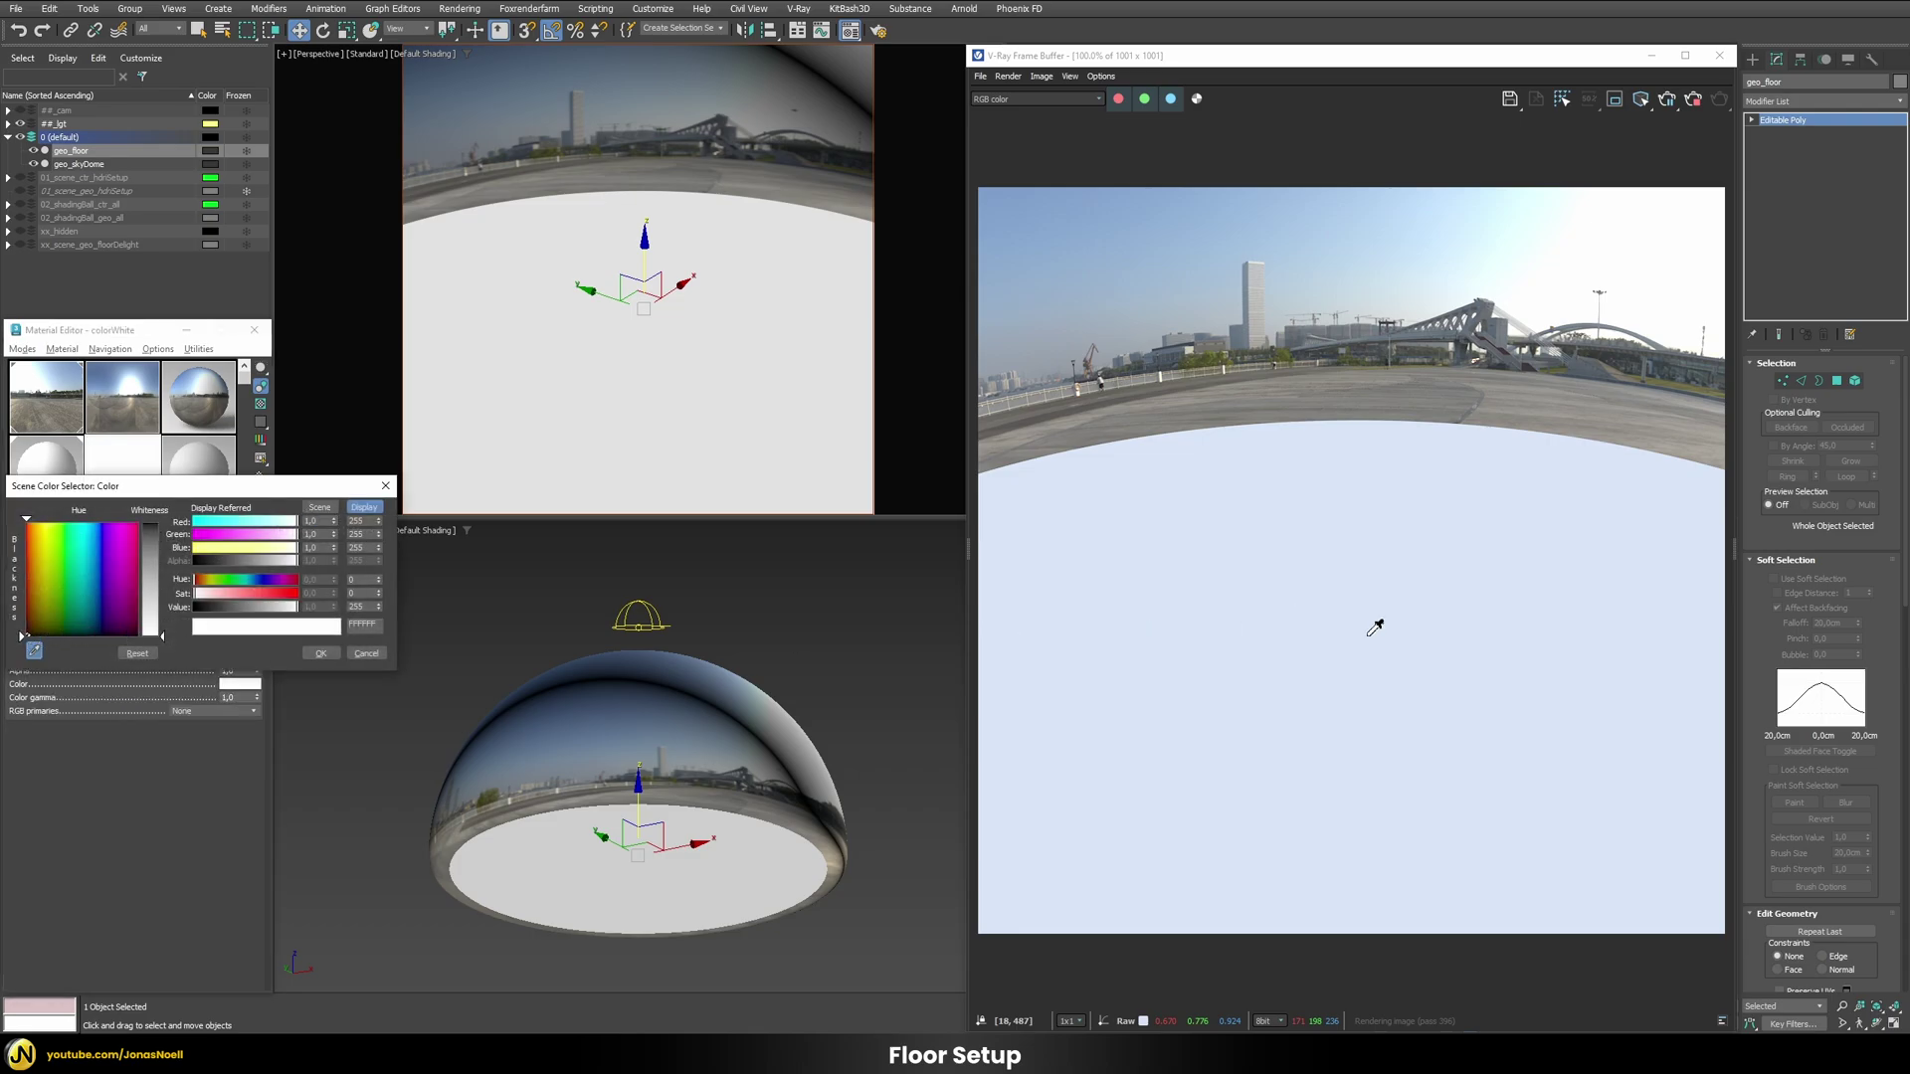
pyautogui.click(1362, 622)
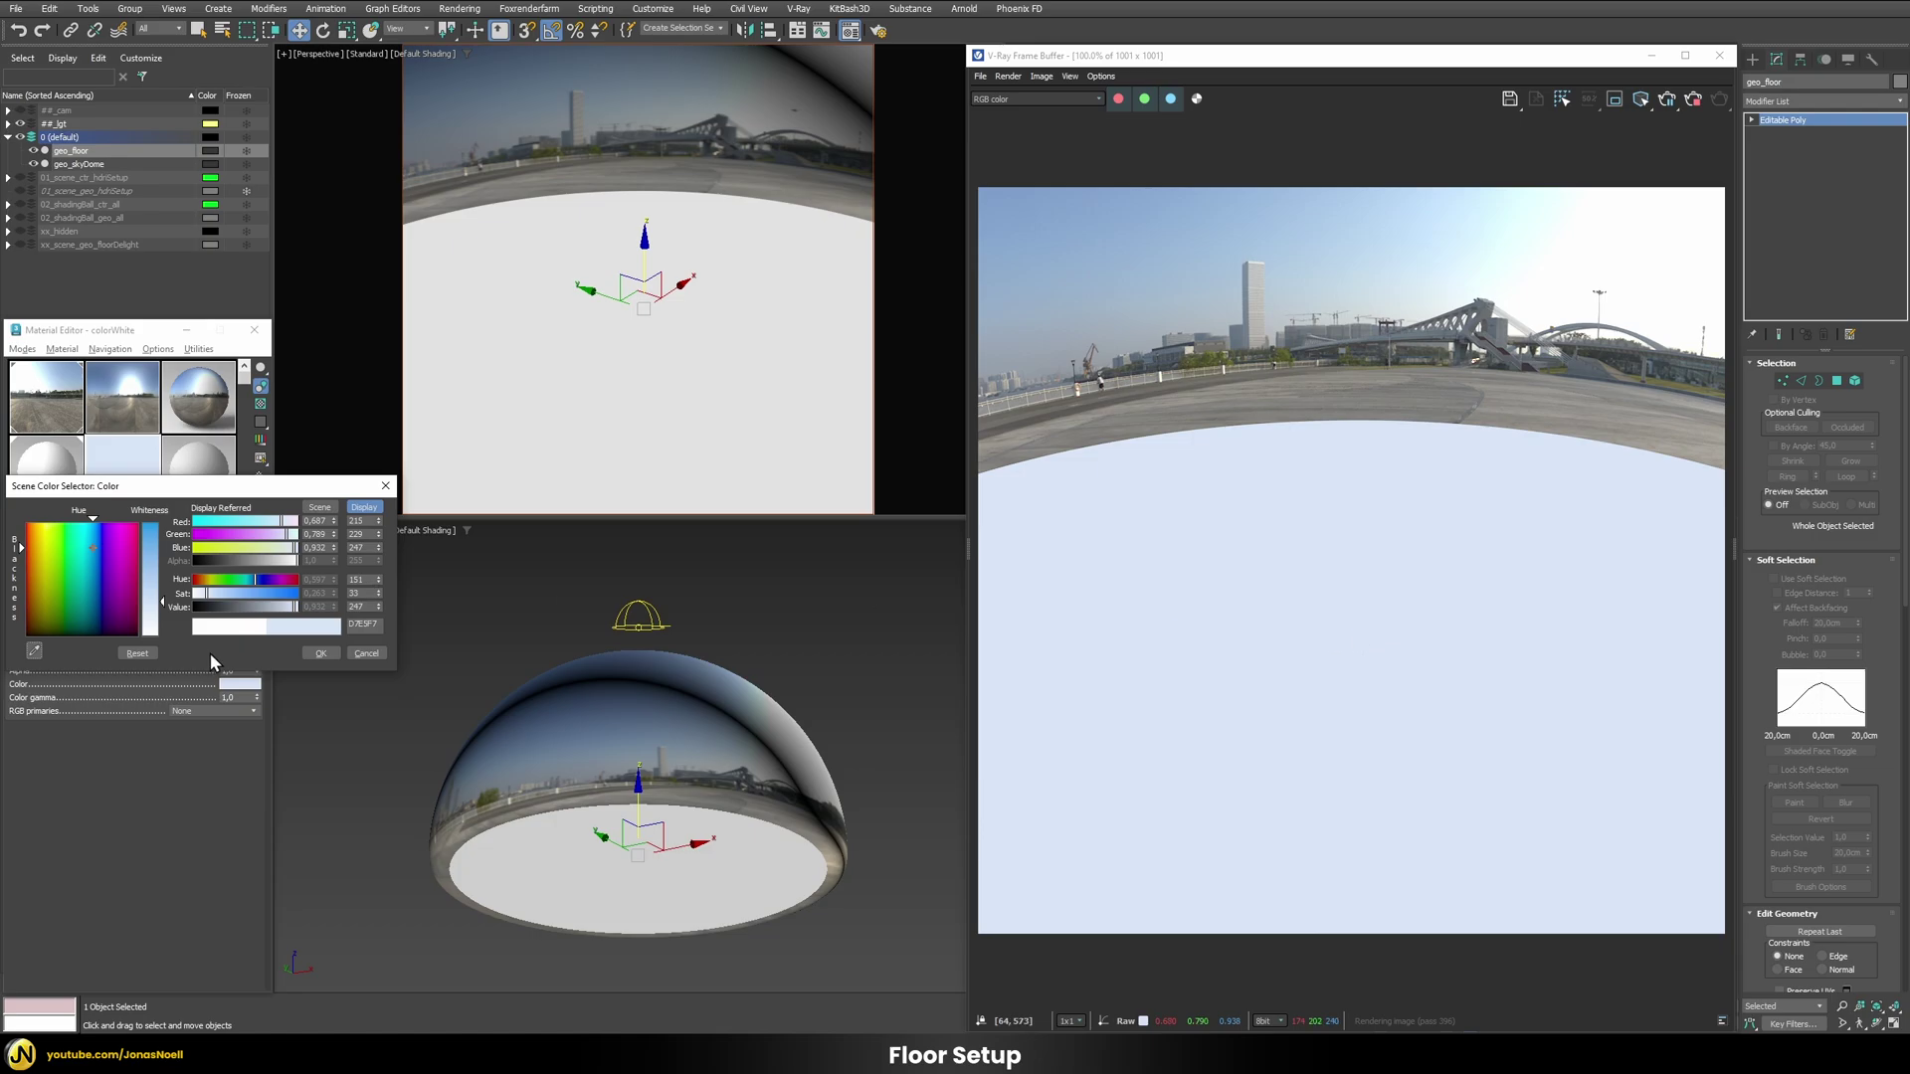
pyautogui.click(322, 654)
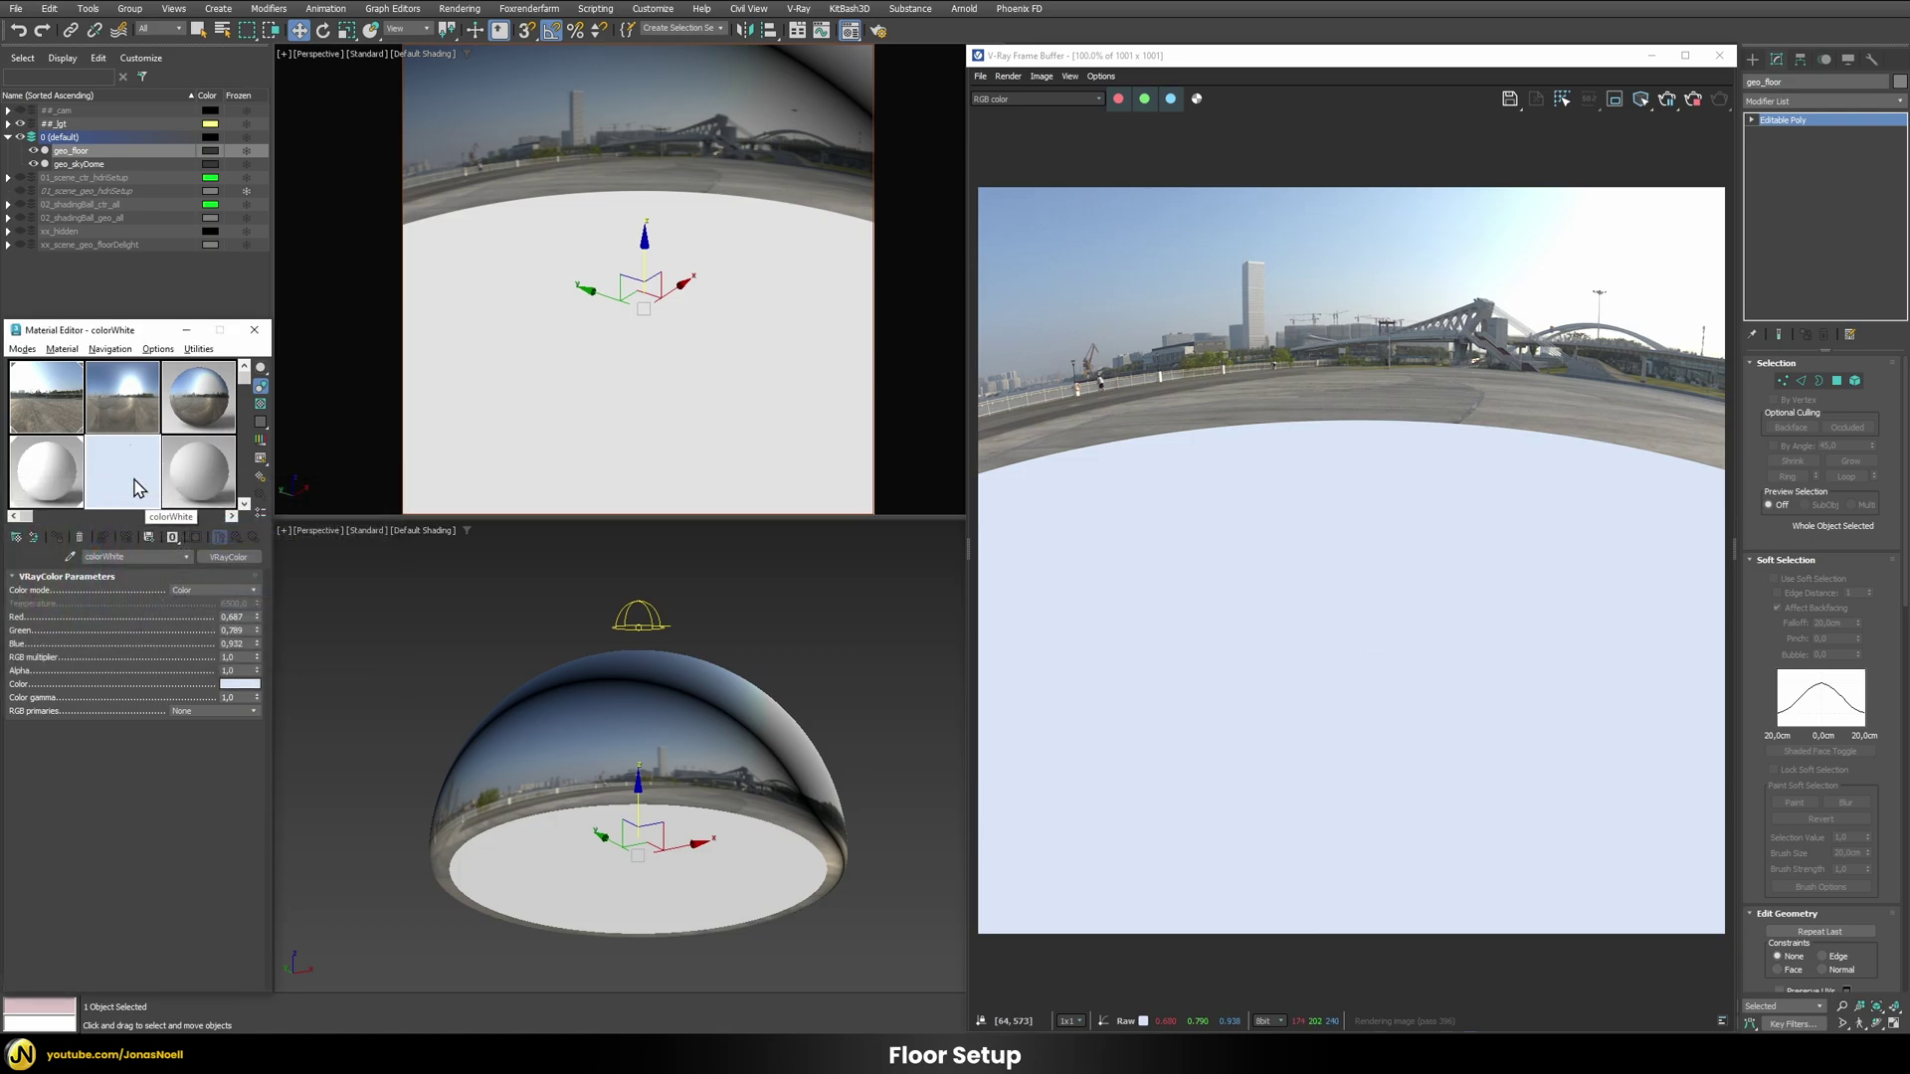
pyautogui.click(208, 423)
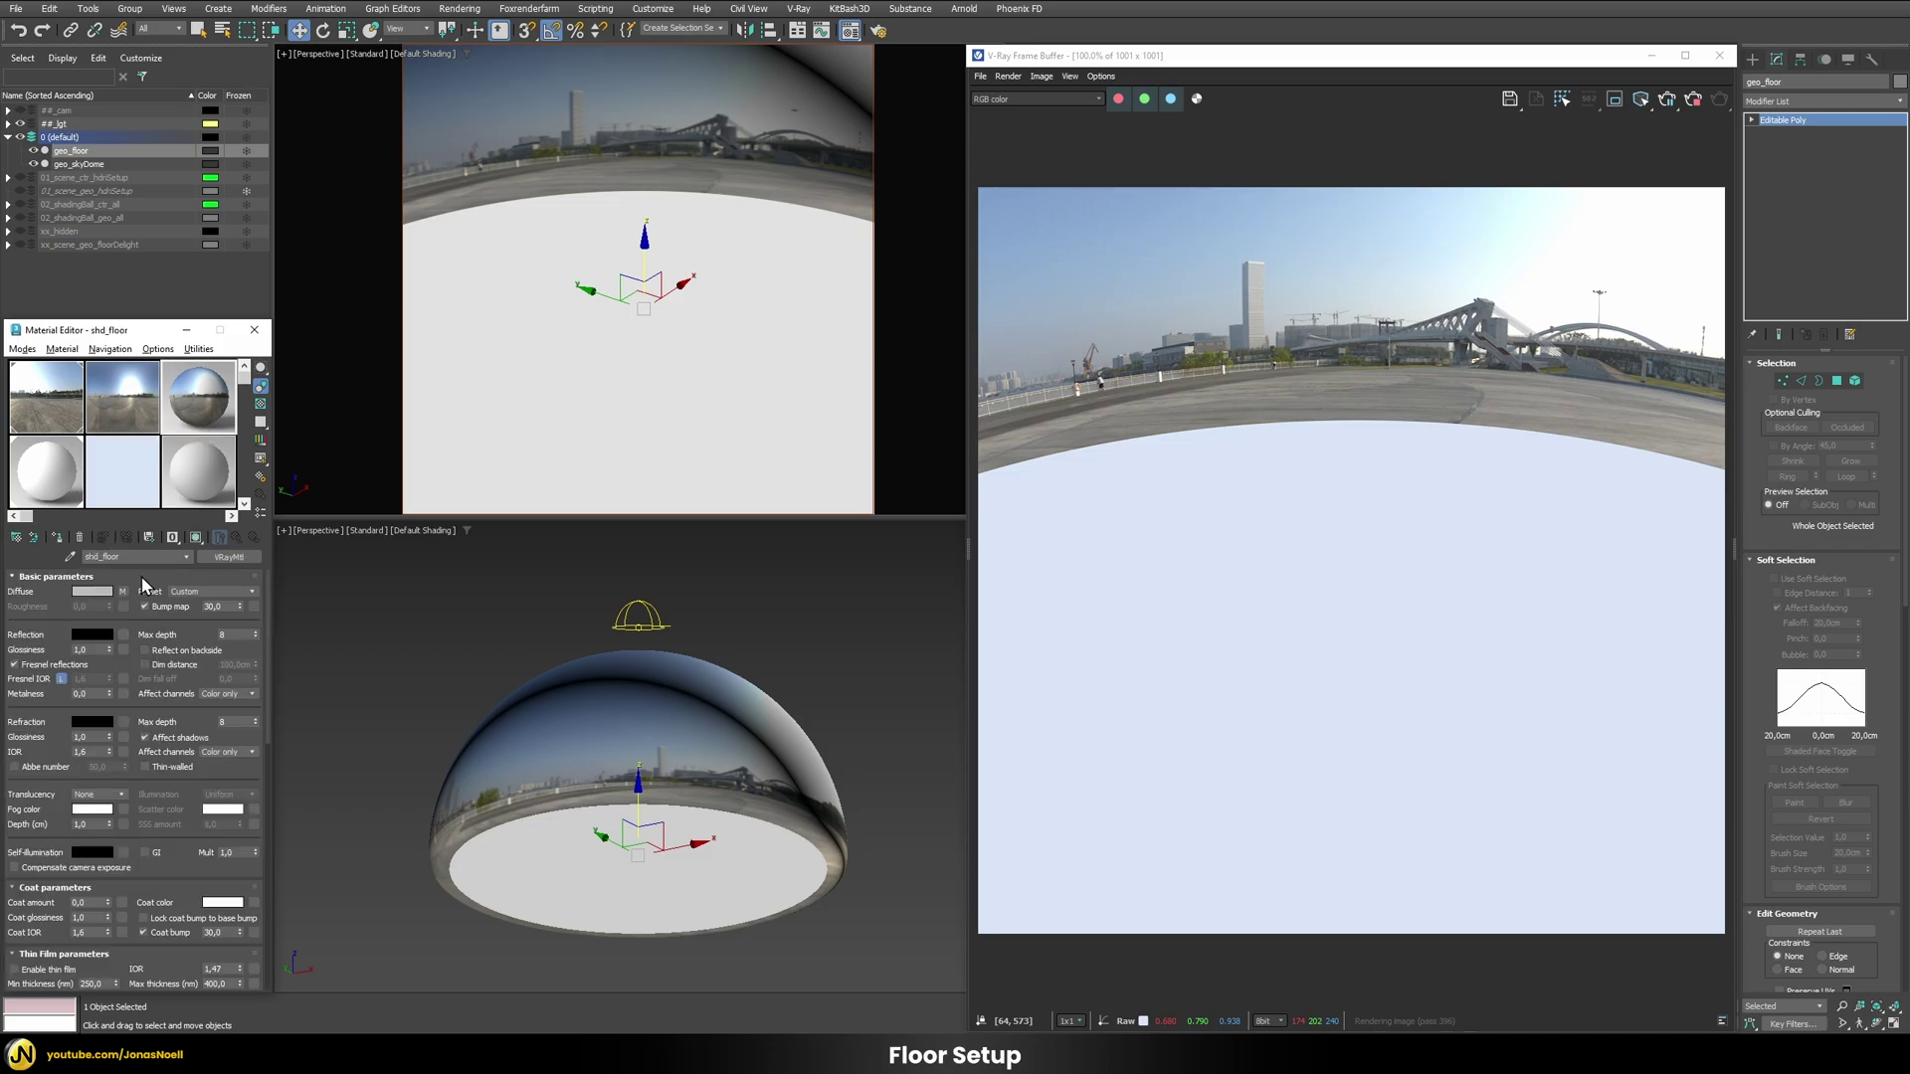
# Step: Re-enable the frame buffer's lut layer, copy the floor's diffuse map, and assign shd_floor to the floor
pyautogui.click(1733, 550)
pyautogui.click(1752, 154)
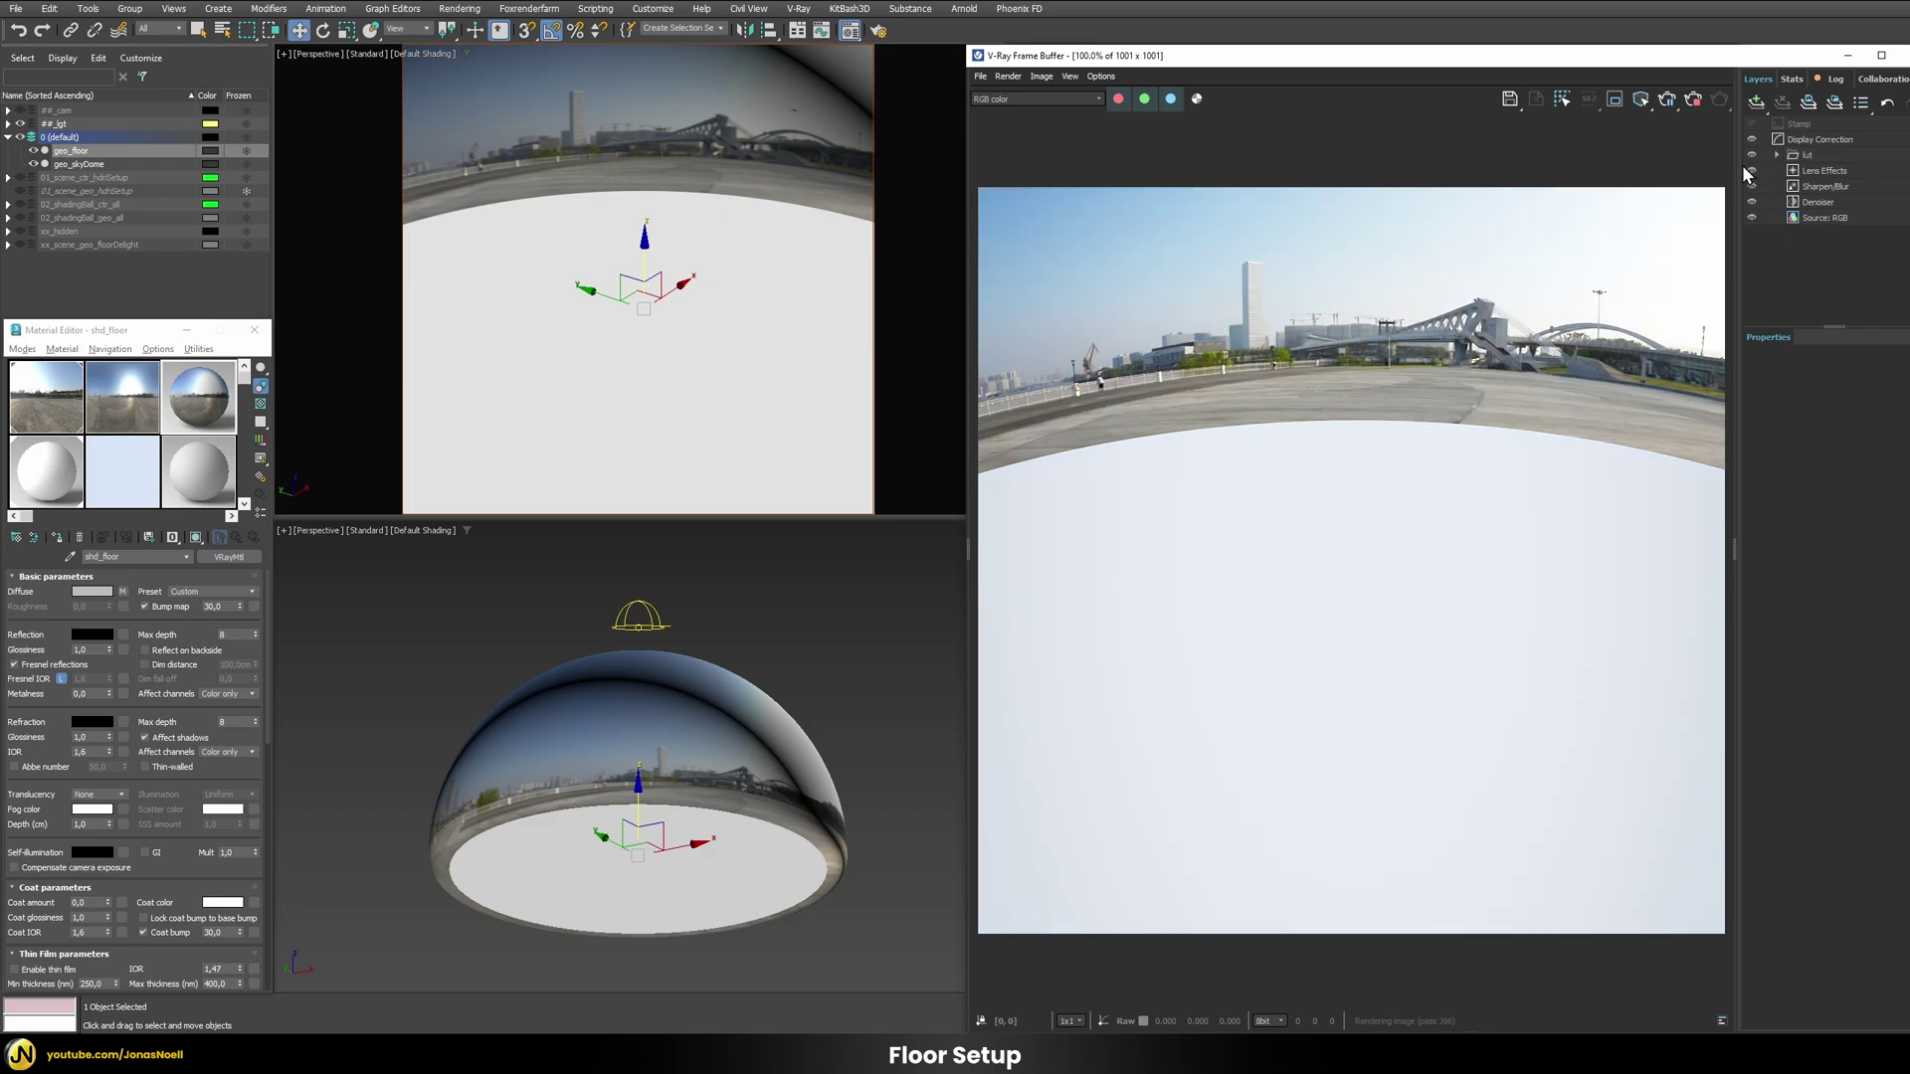
pyautogui.click(1736, 548)
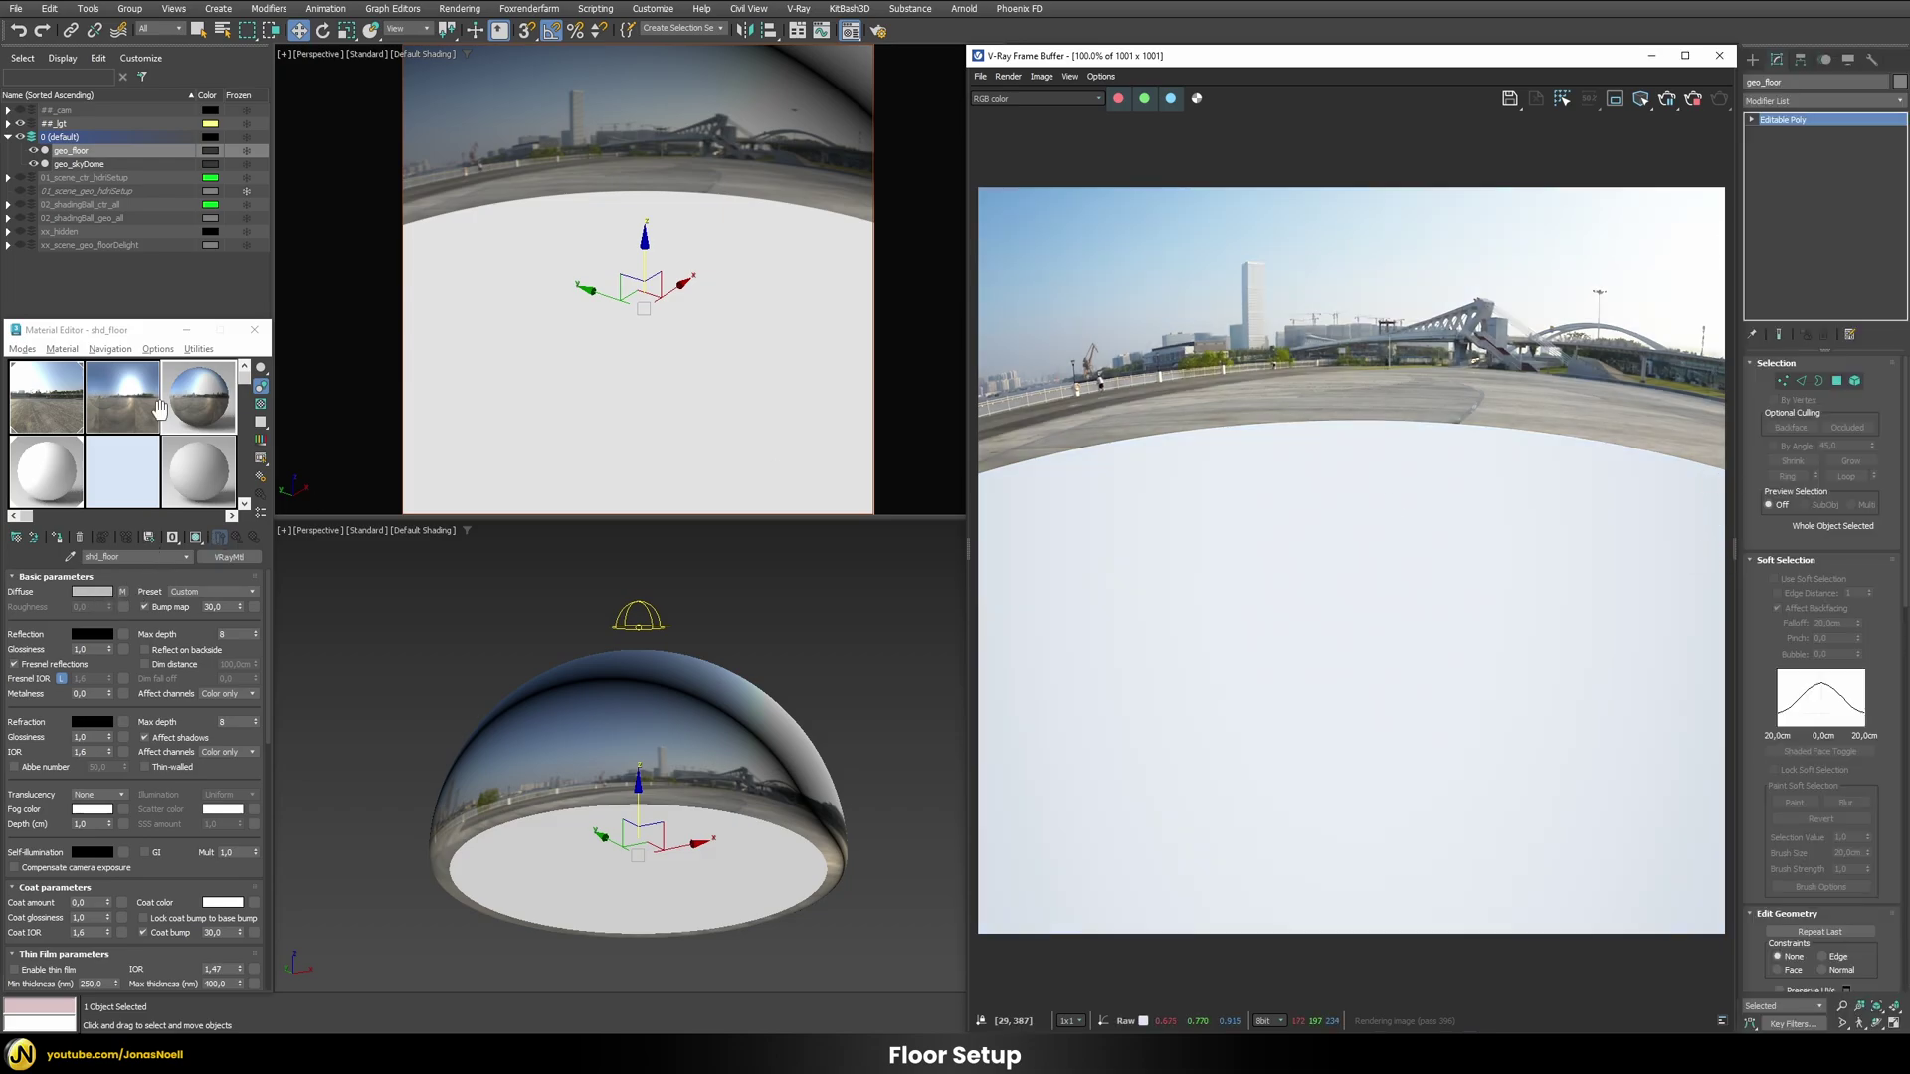
pyautogui.rightClick(123, 591)
pyautogui.click(140, 601)
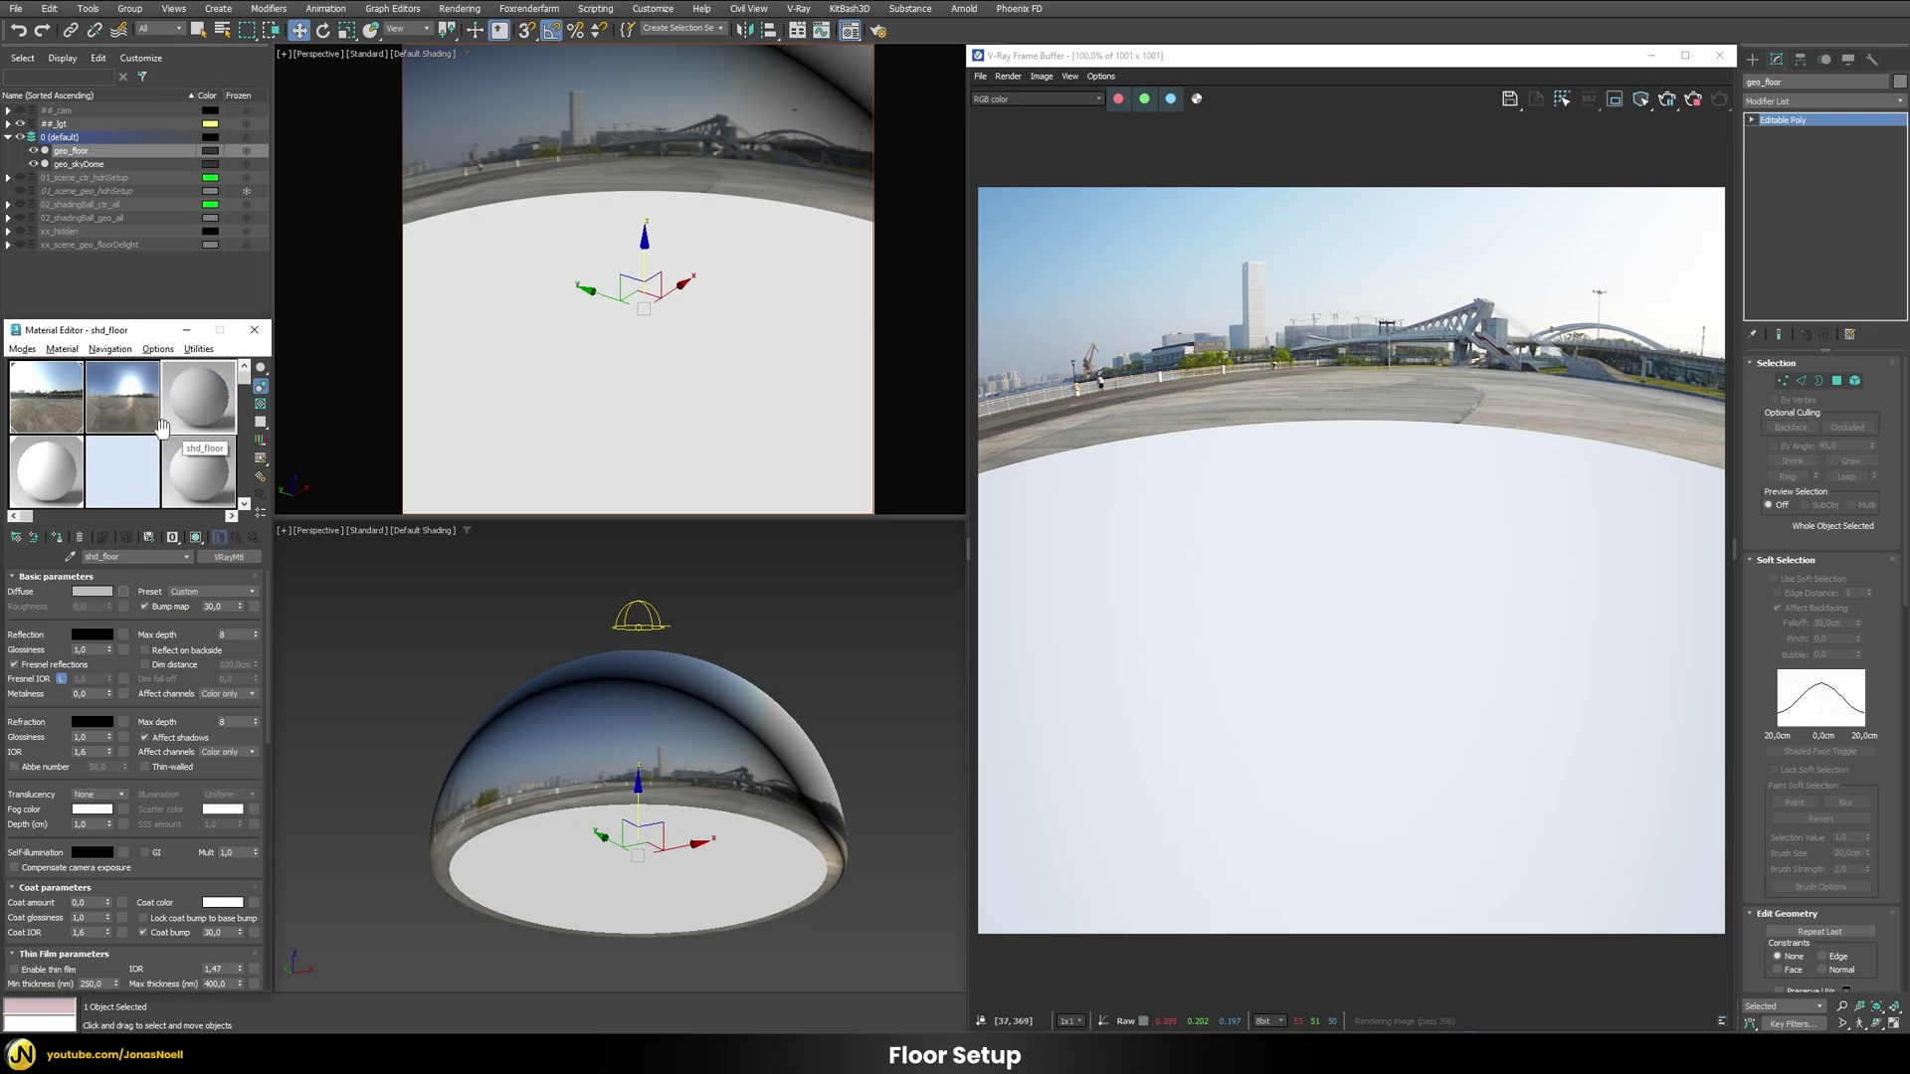
pyautogui.click(56, 536)
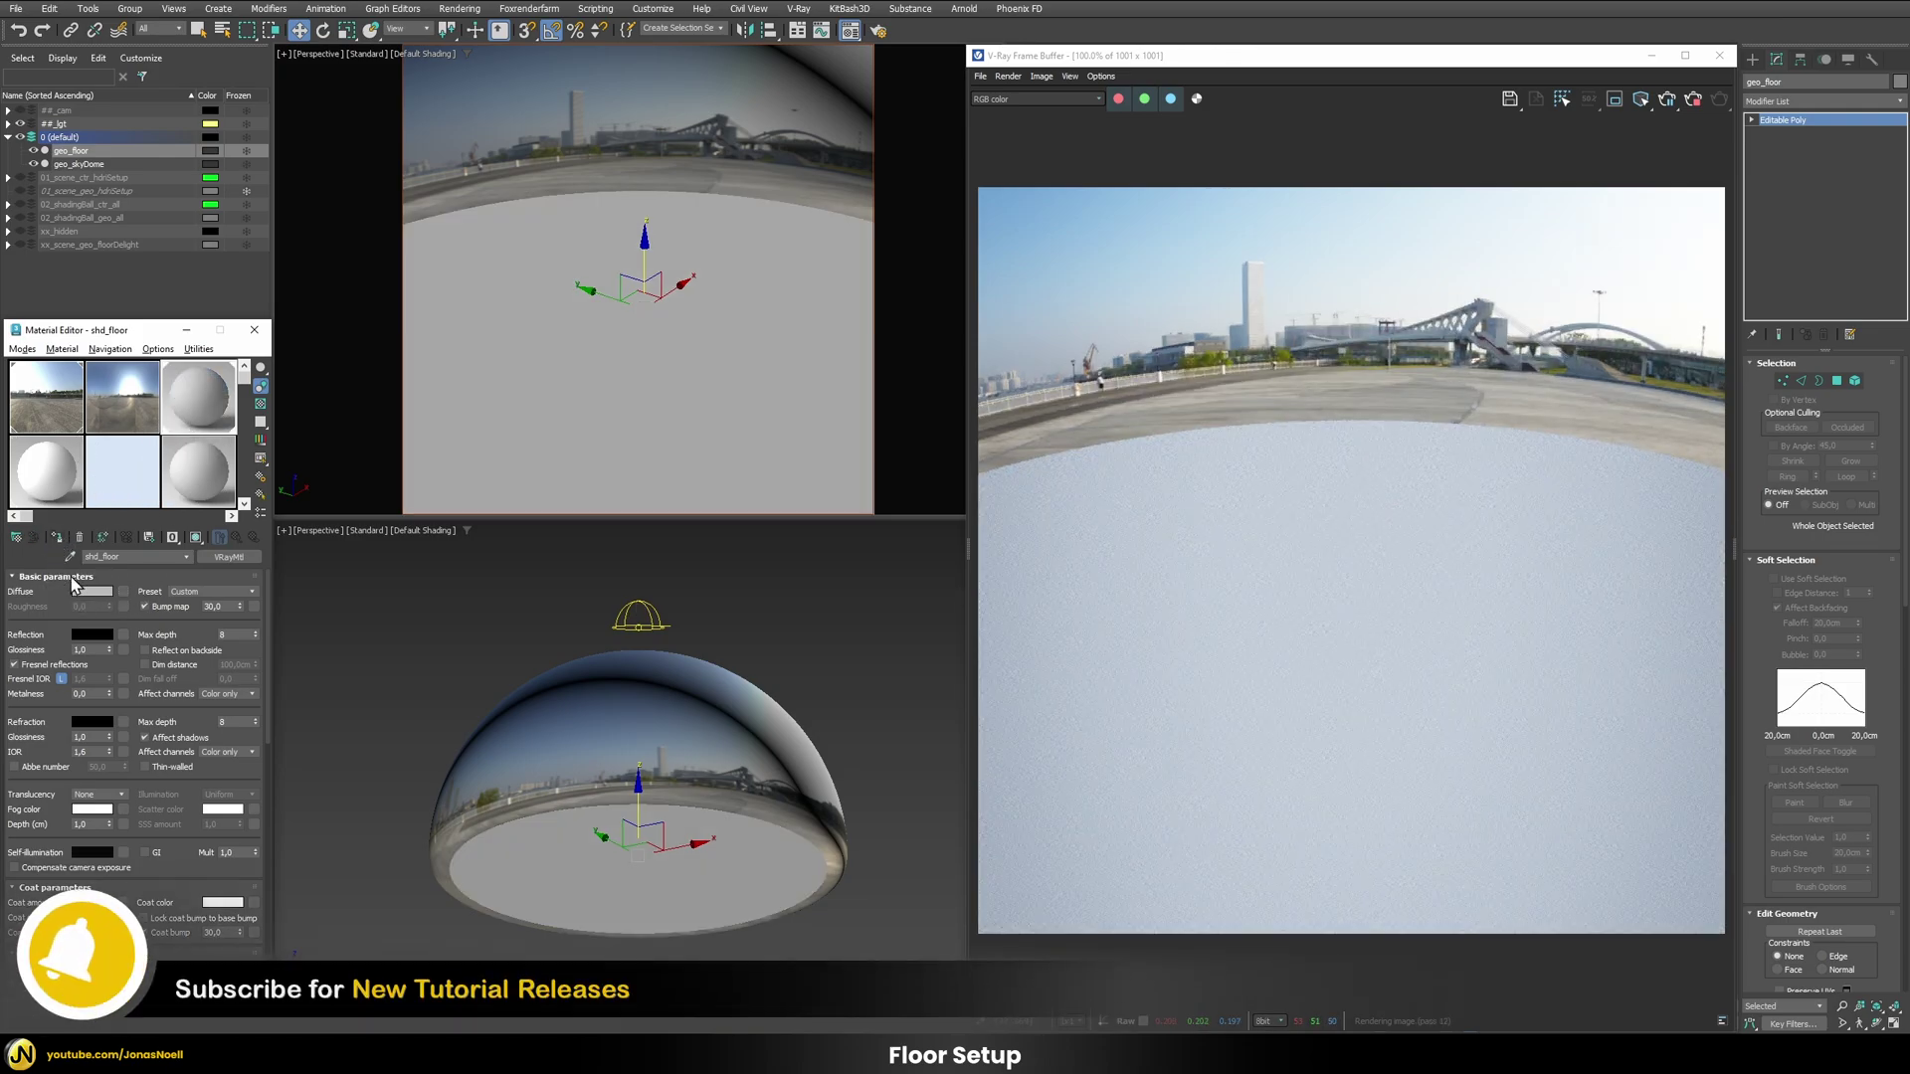
# Step: Make the floor diffuse a VRayCompTex of instanced hdri_dome divided by colorWhite, then show the shading ball
pyautogui.click(122, 591)
pyautogui.write('vray')
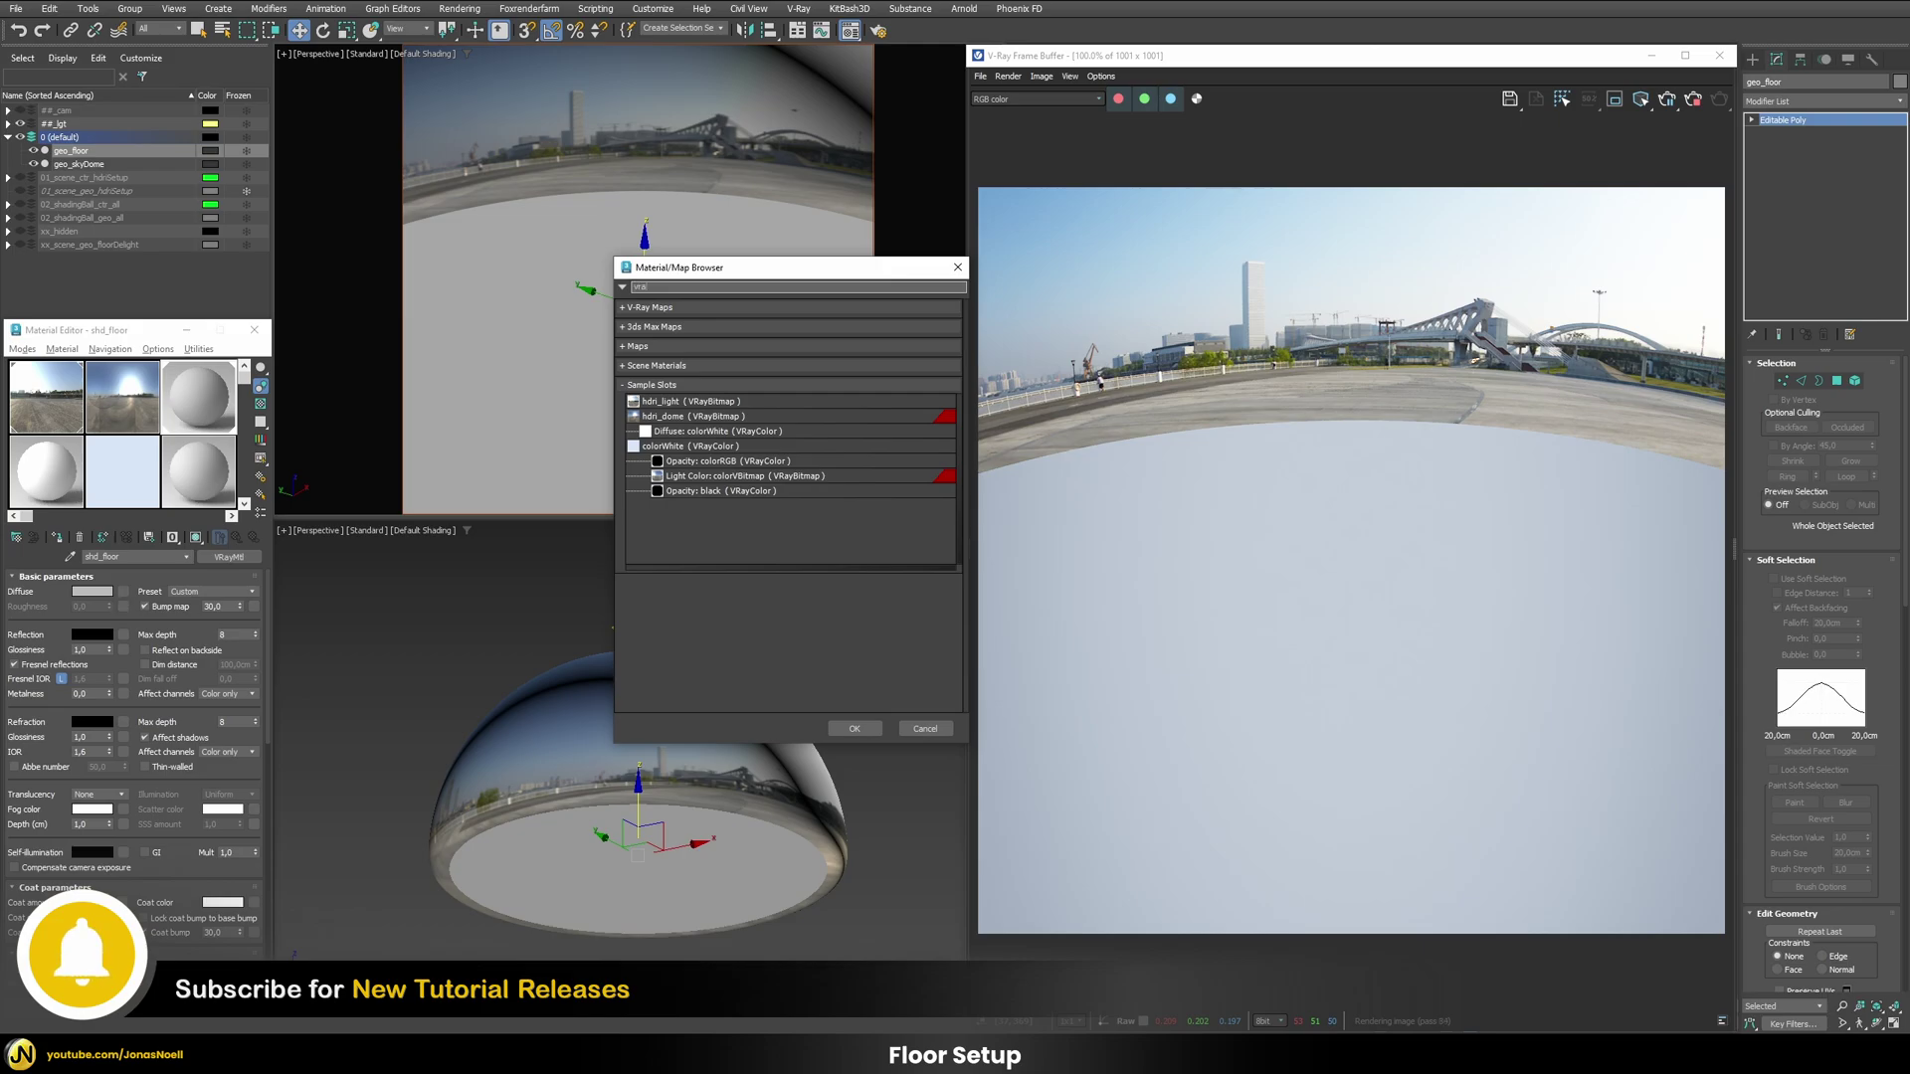
pyautogui.write('c')
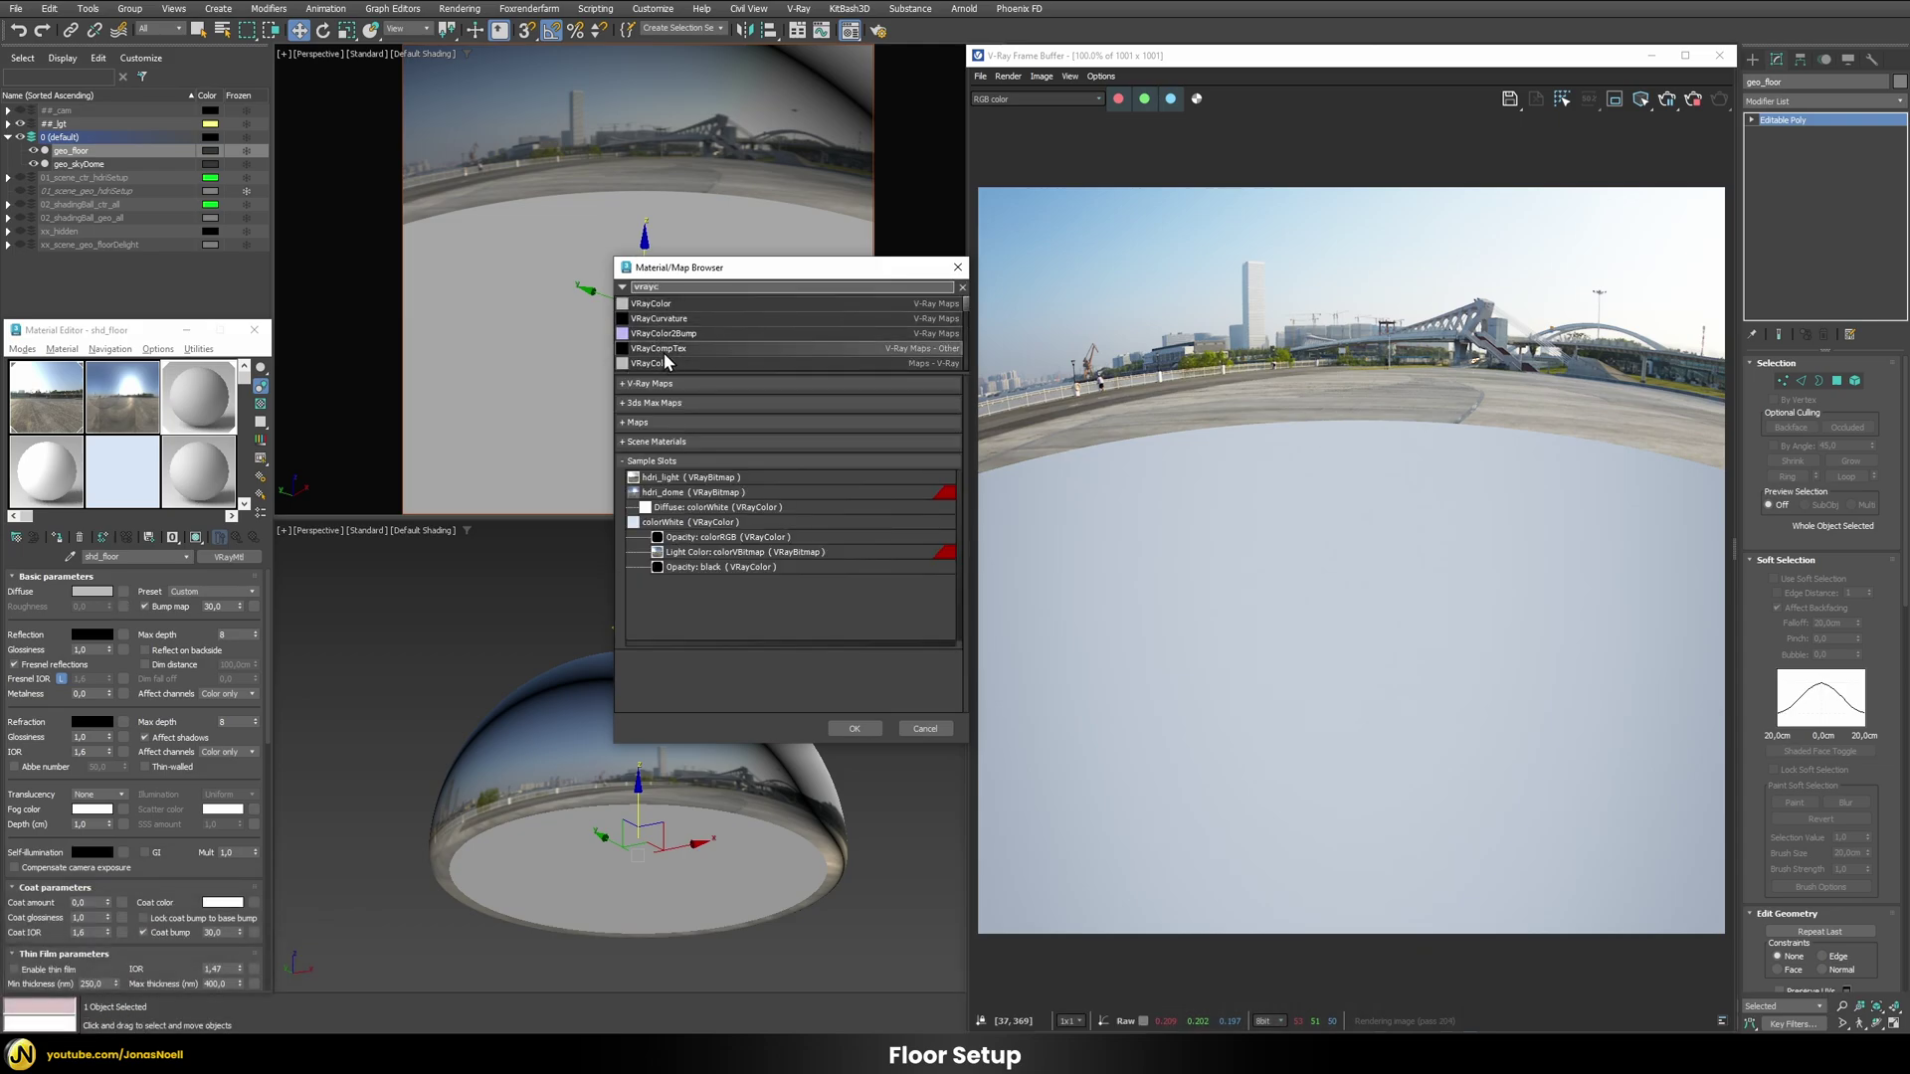
pyautogui.doubleClick(665, 352)
pyautogui.rightClick(206, 593)
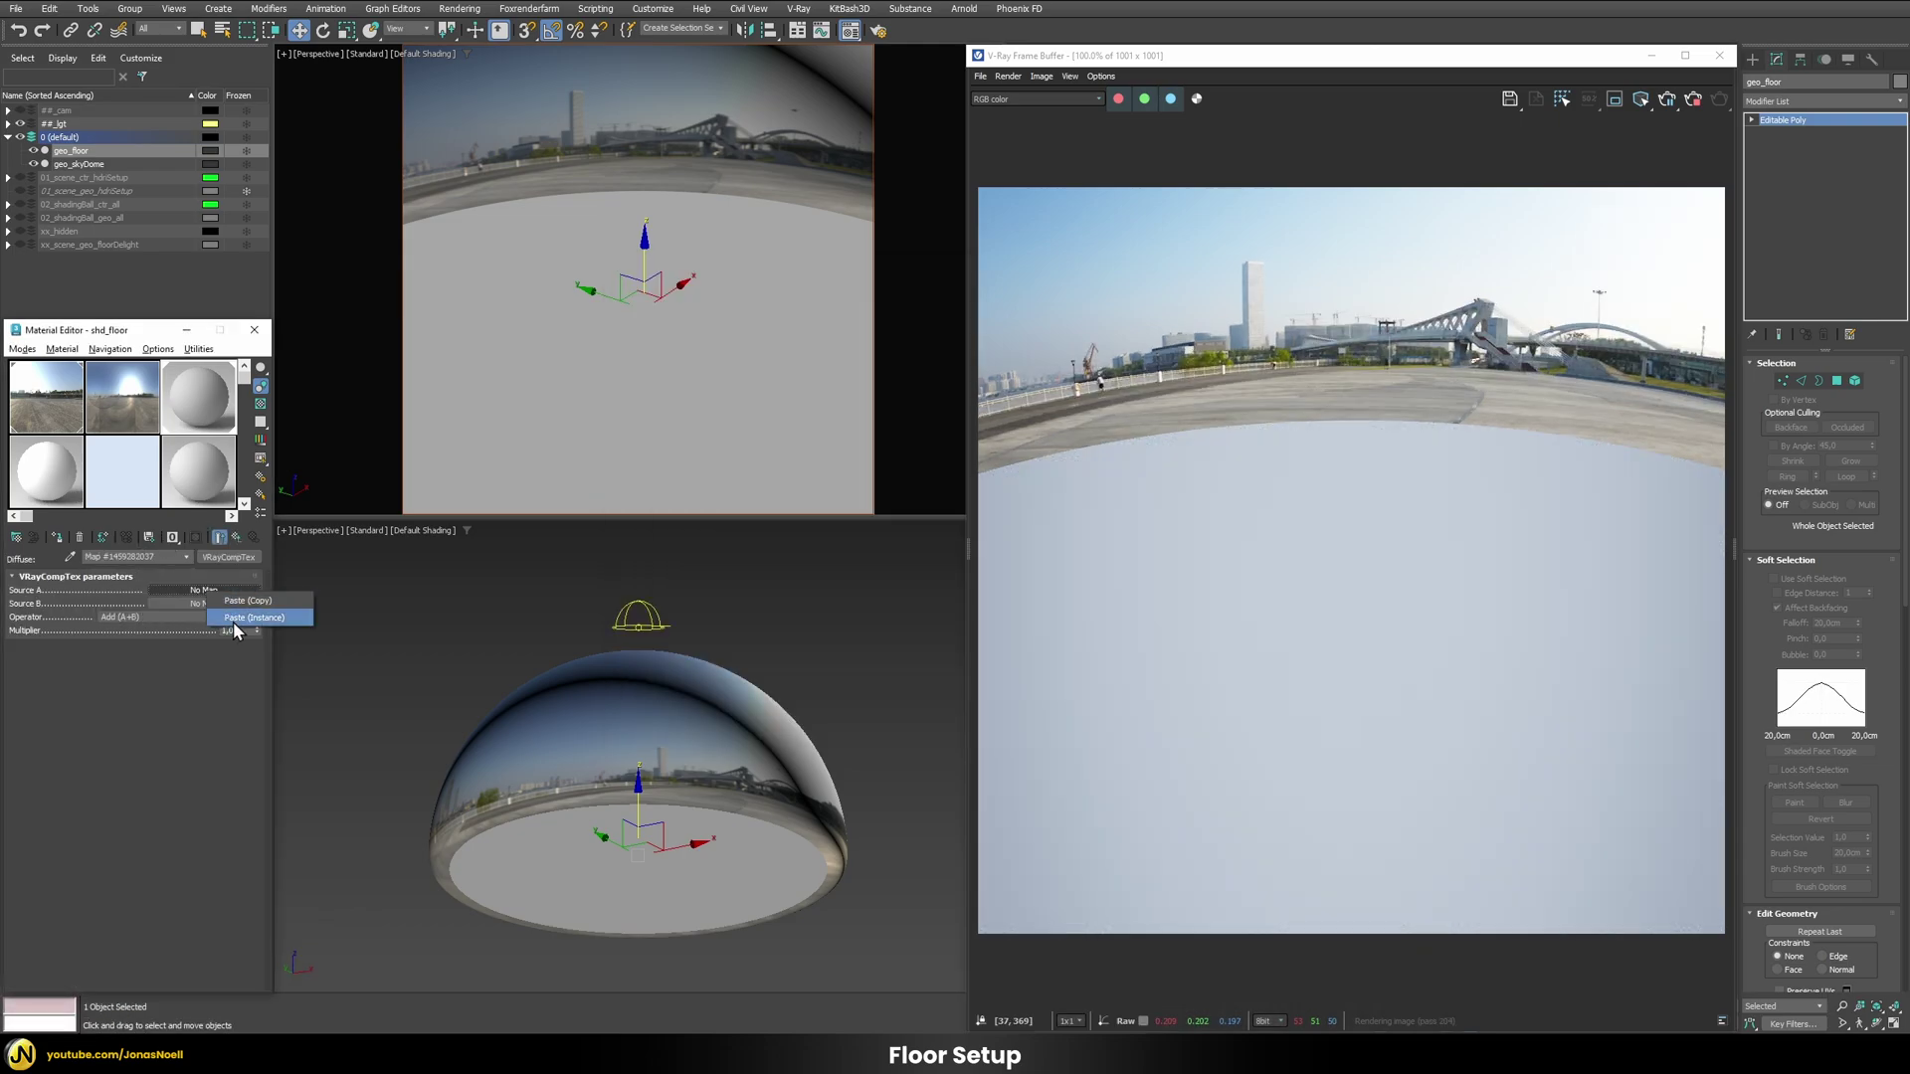
pyautogui.click(233, 622)
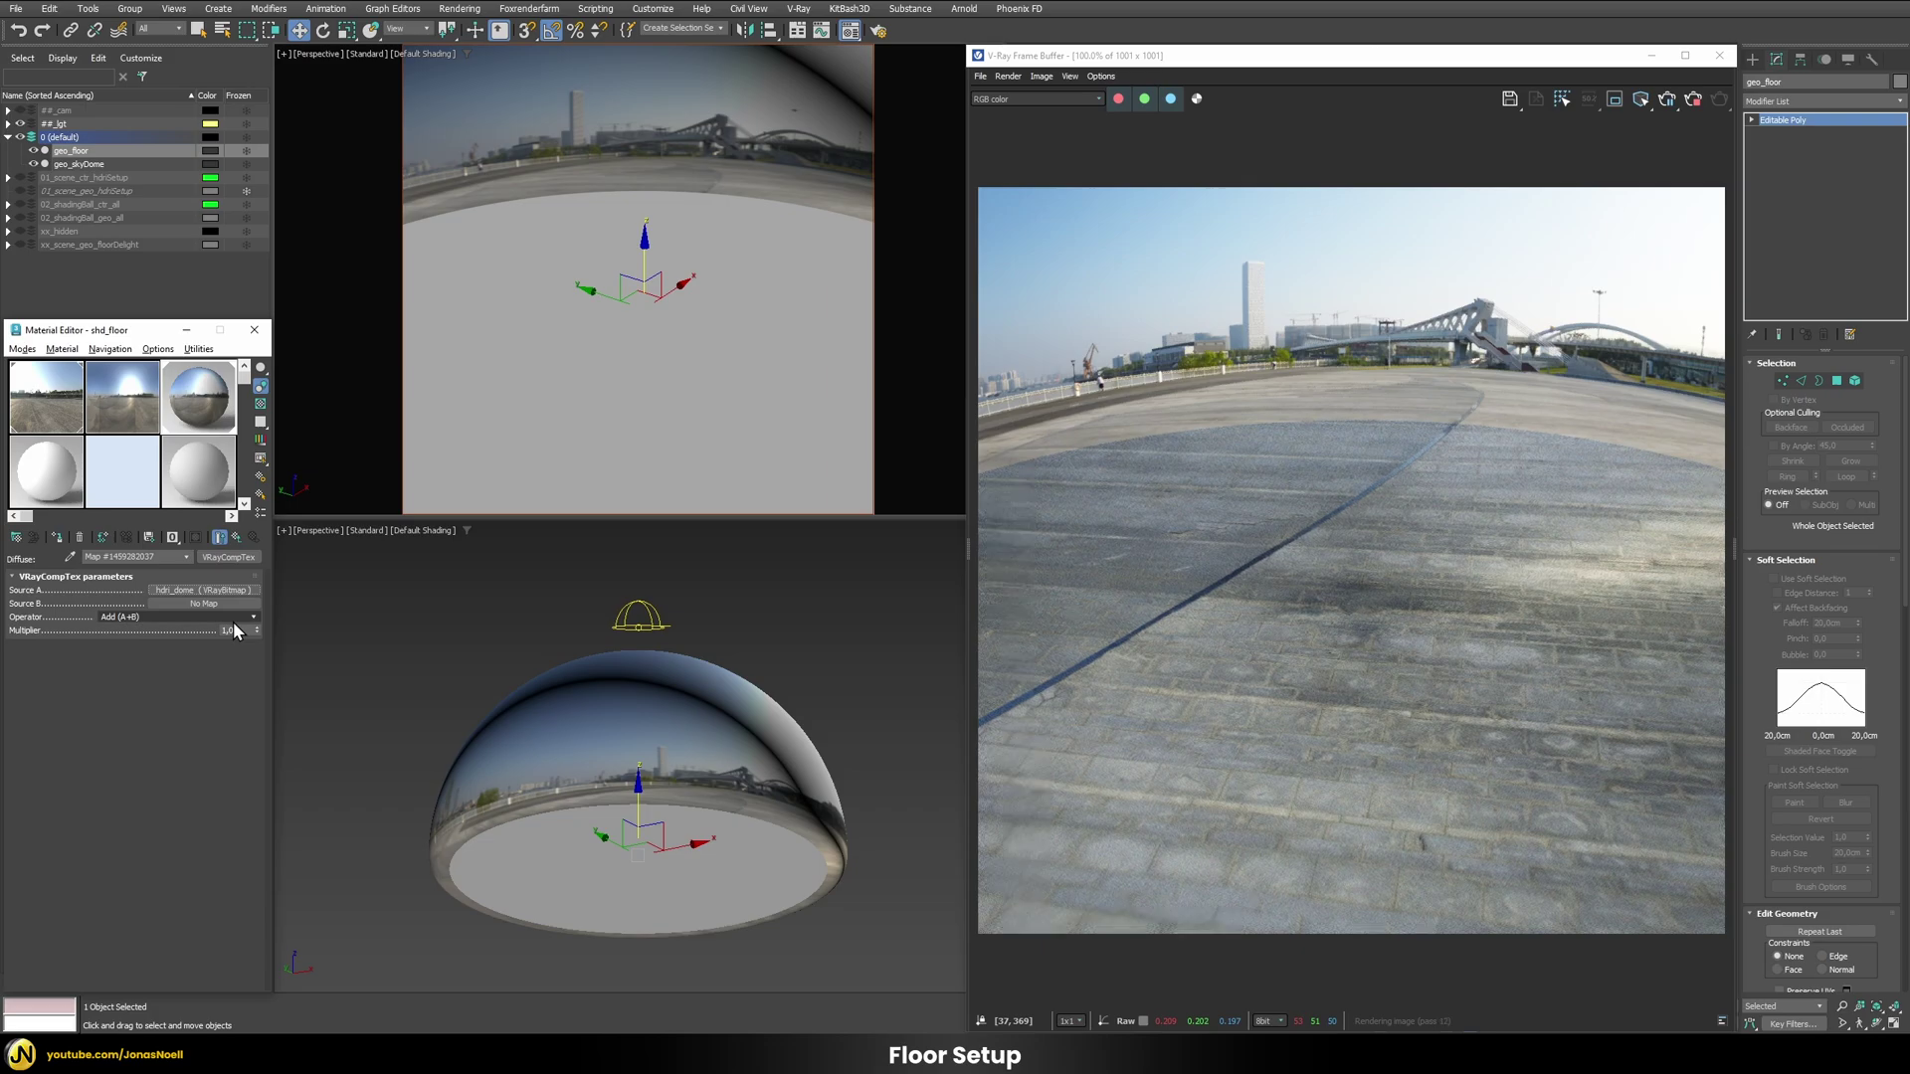
pyautogui.moveTo(164, 590); pyautogui.dragTo(195, 605)
pyautogui.click(114, 704)
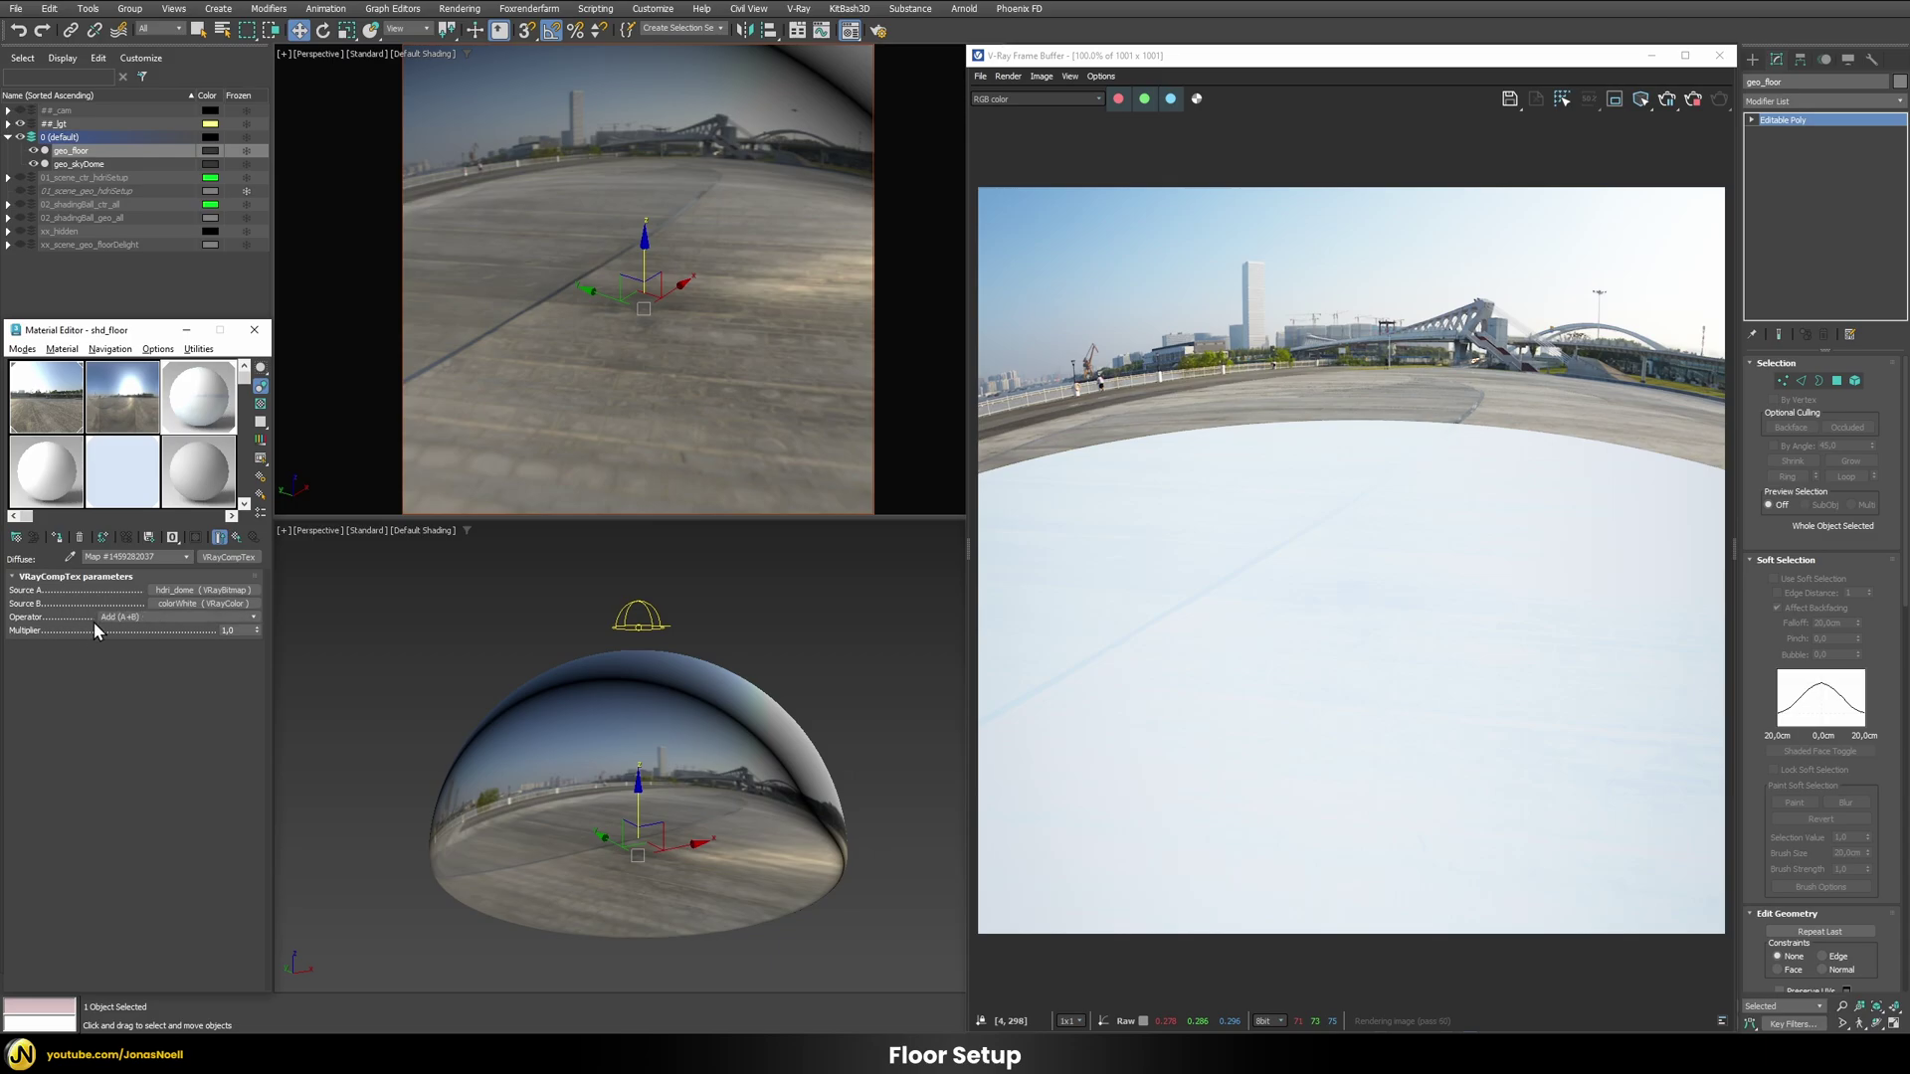
pyautogui.click(145, 616)
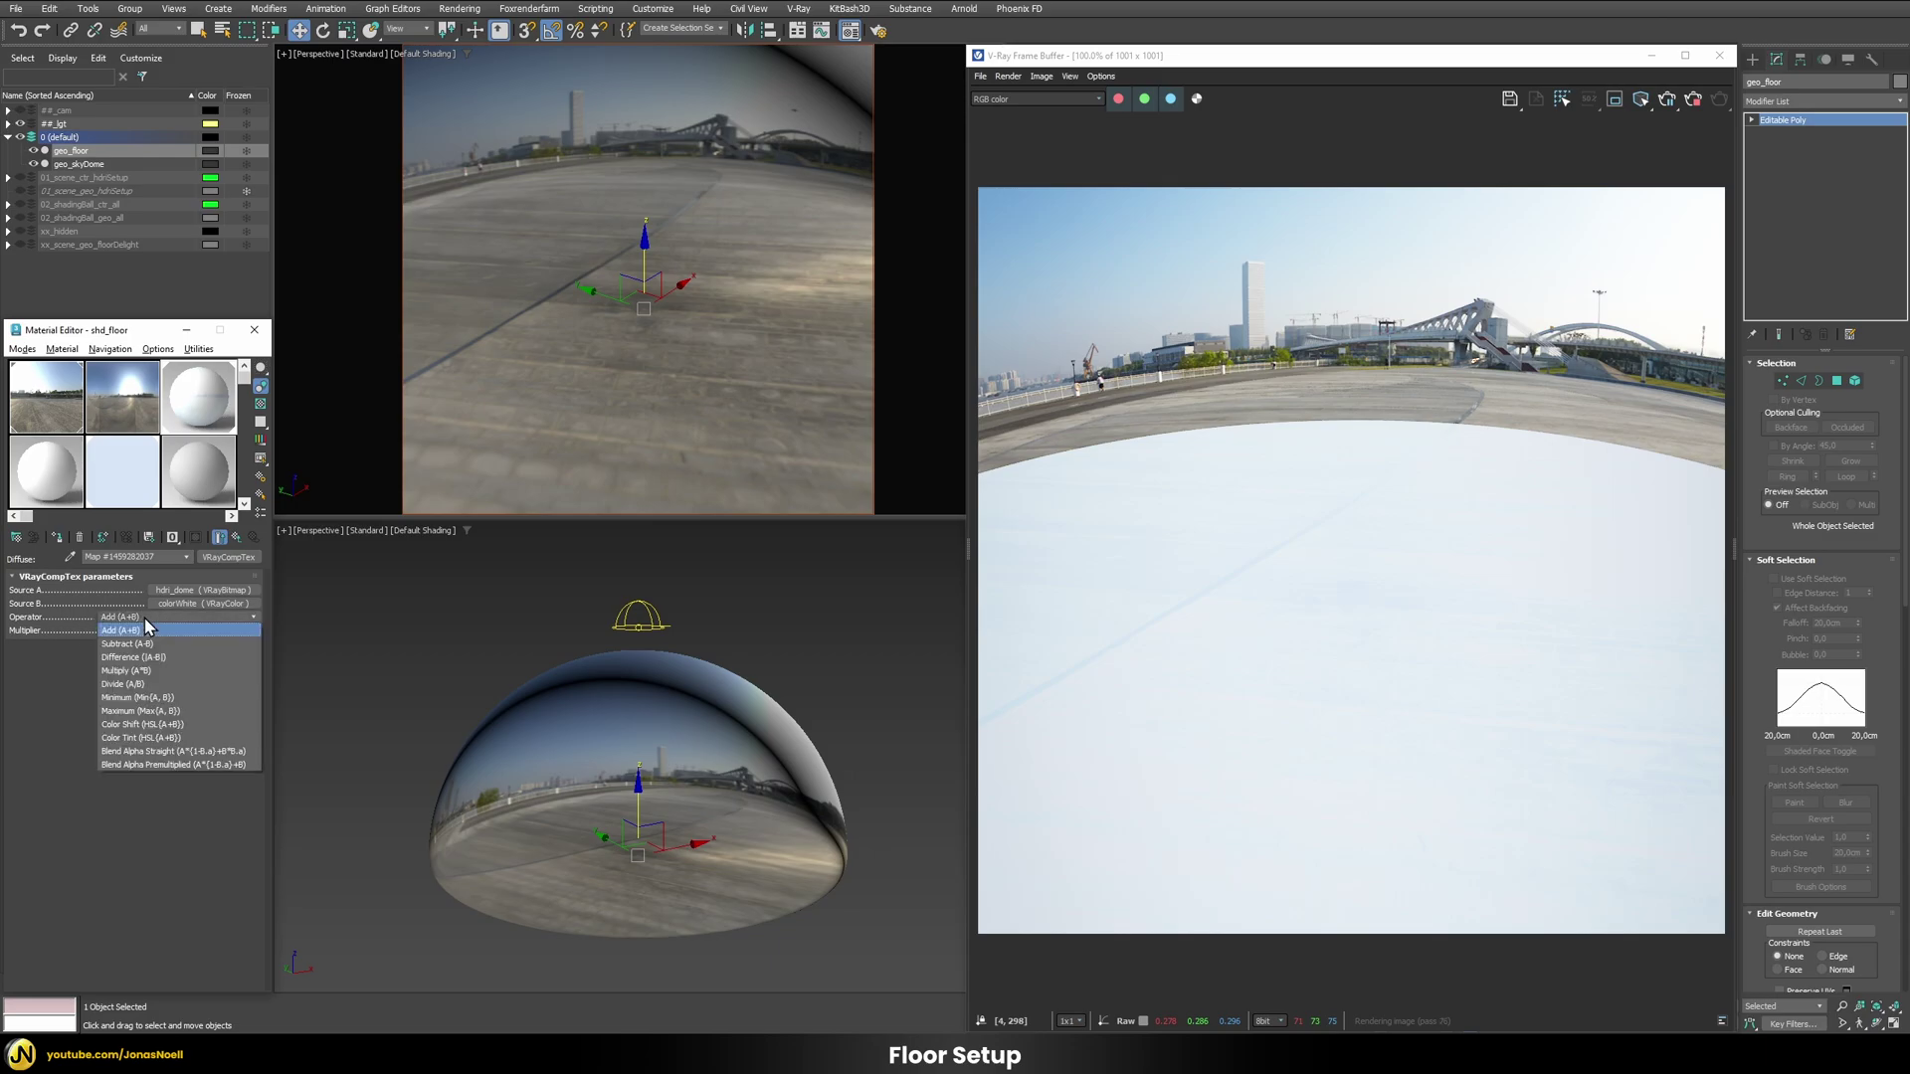
pyautogui.click(125, 685)
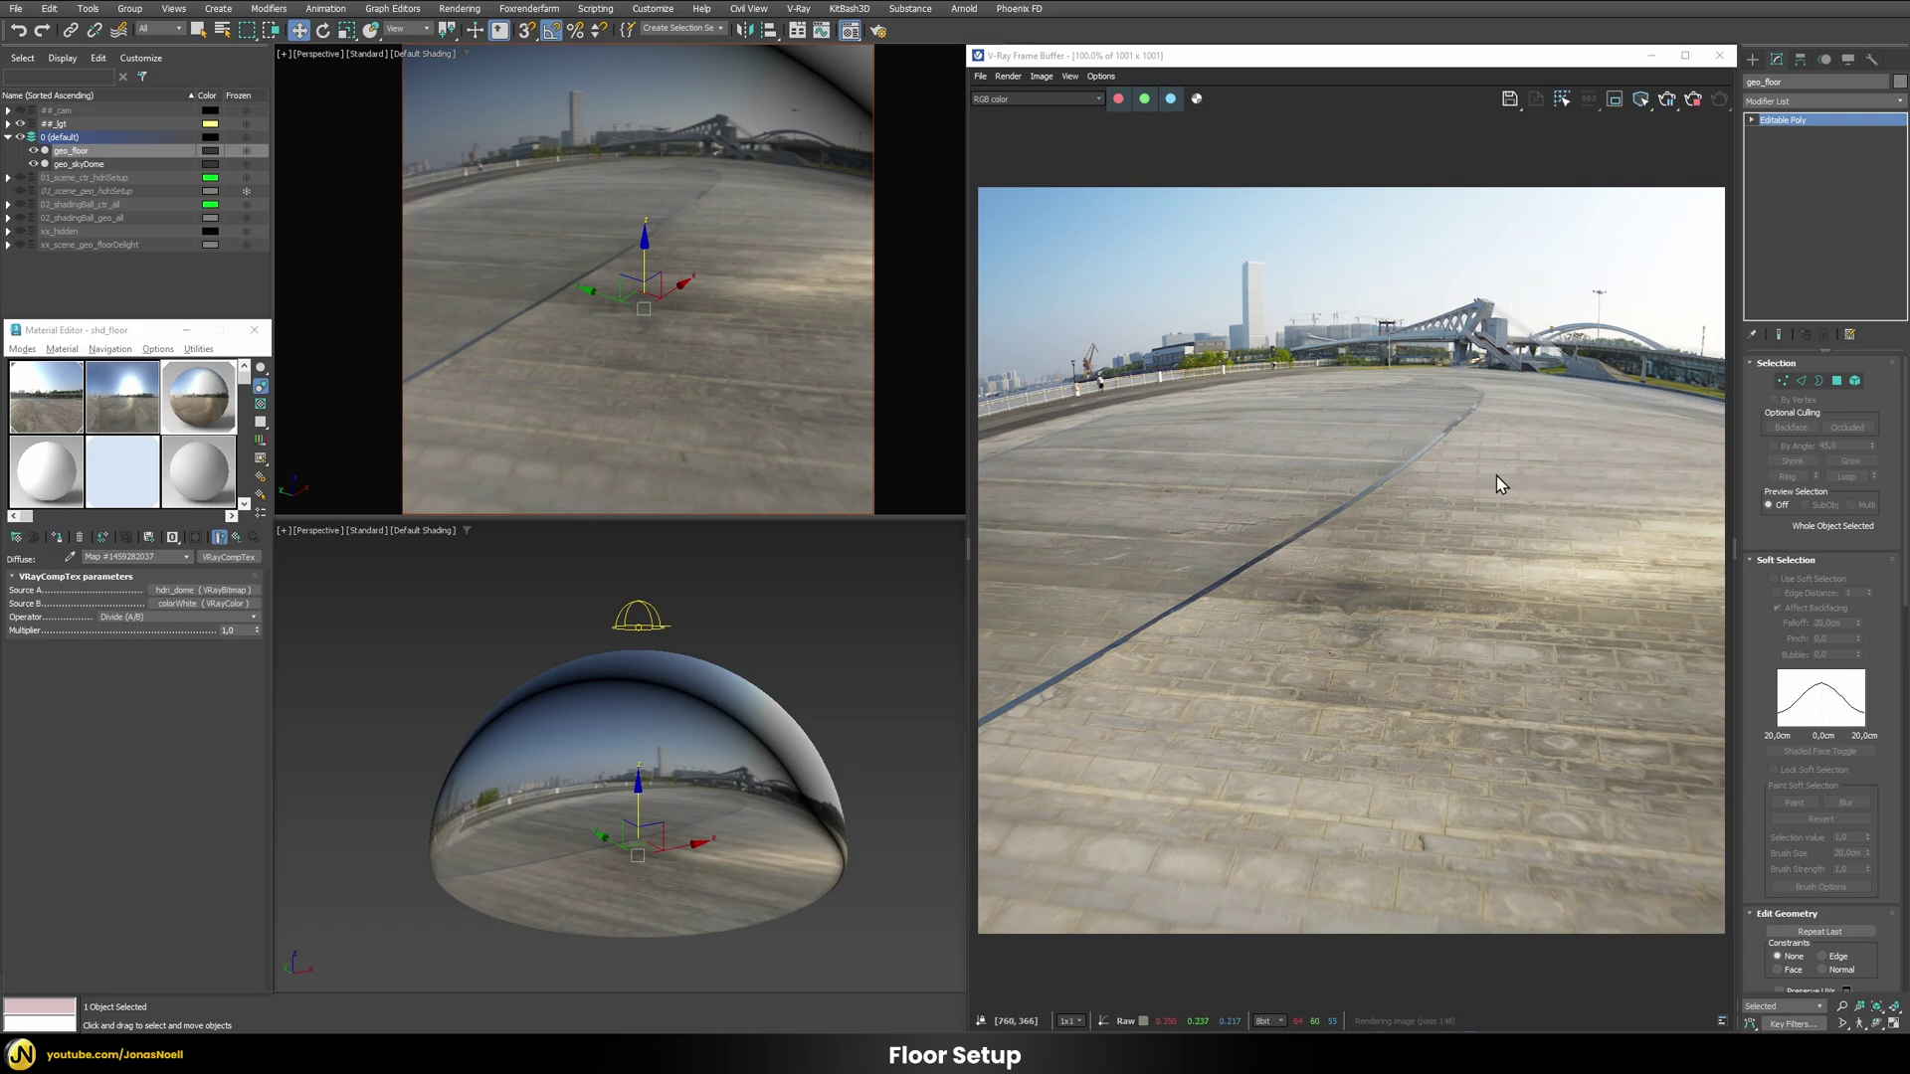
pyautogui.click(20, 217)
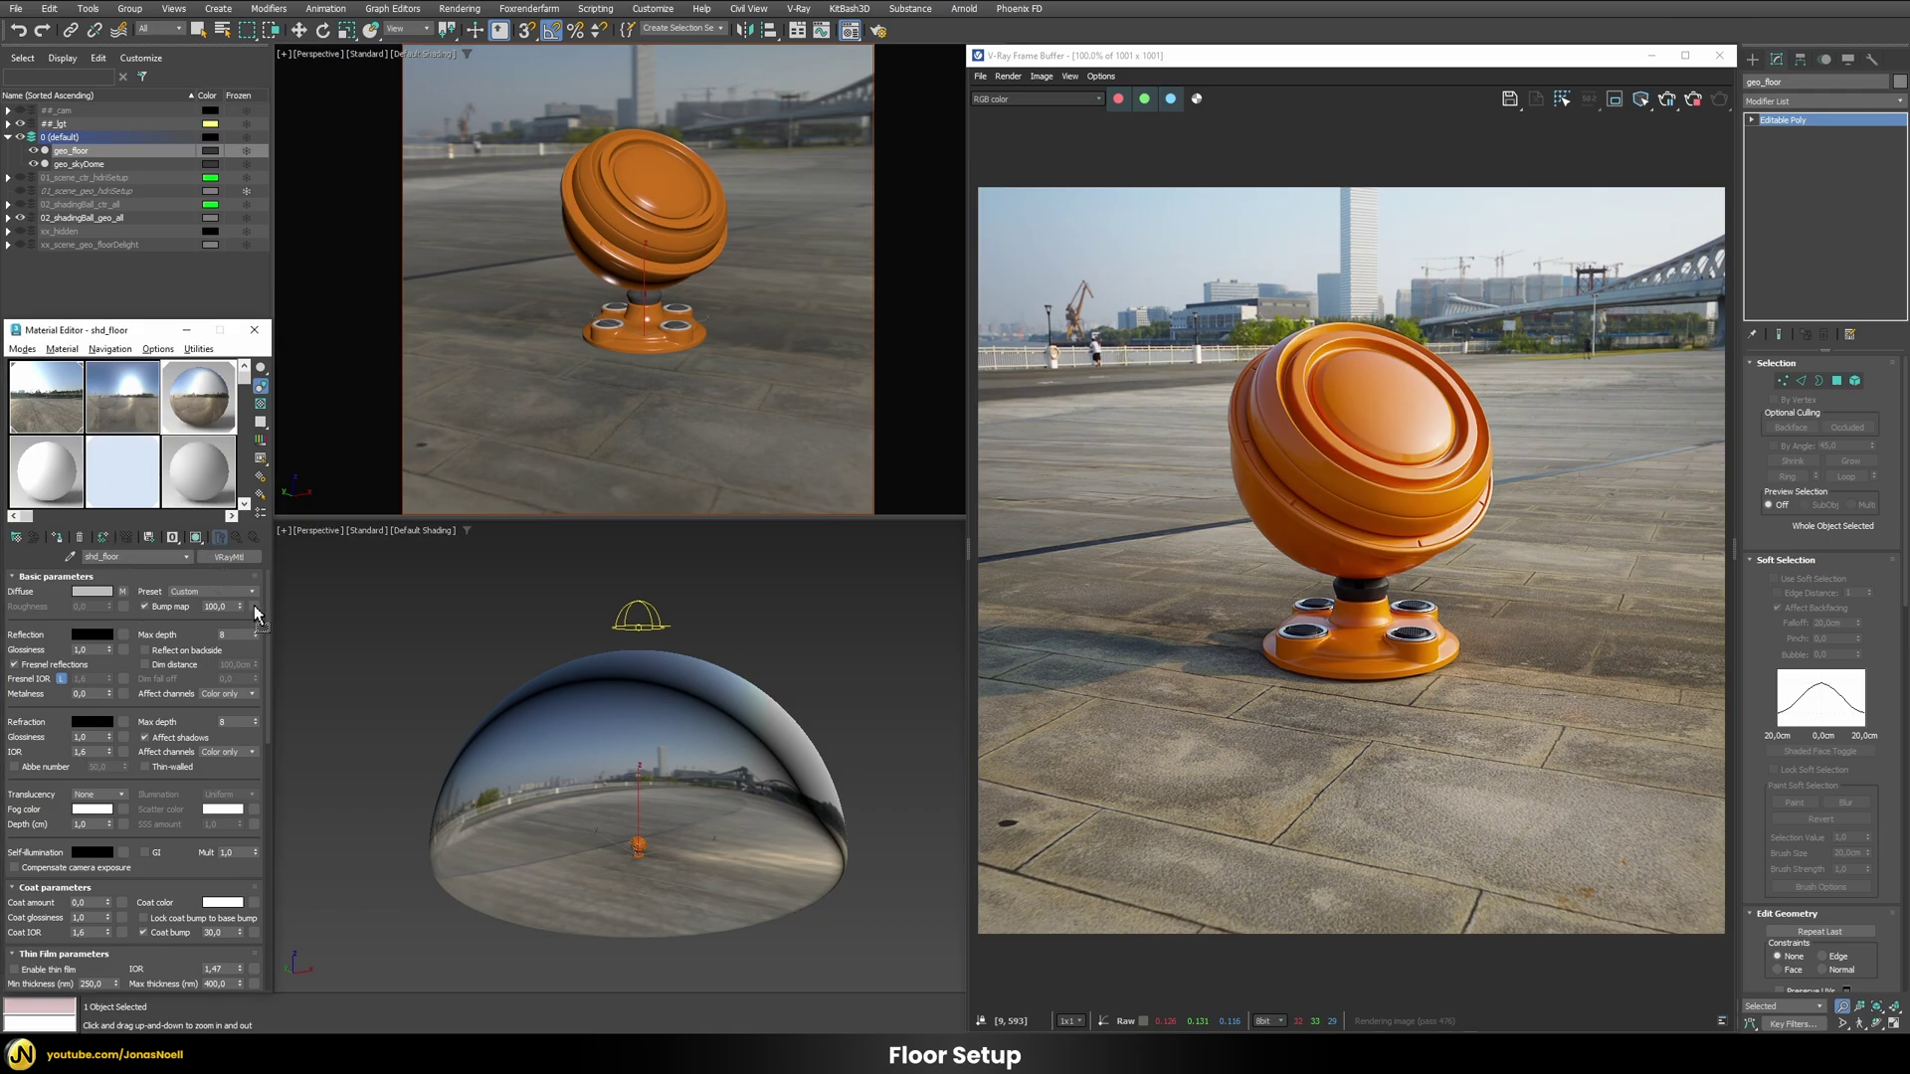
# Step: Instance a map into the floor's Bump slot, then switch the bump map off
pyautogui.moveTo(254, 605); pyautogui.dragTo(122, 650)
pyautogui.click(119, 709)
pyautogui.moveTo(661, 378); pyautogui.dragTo(750, 456)
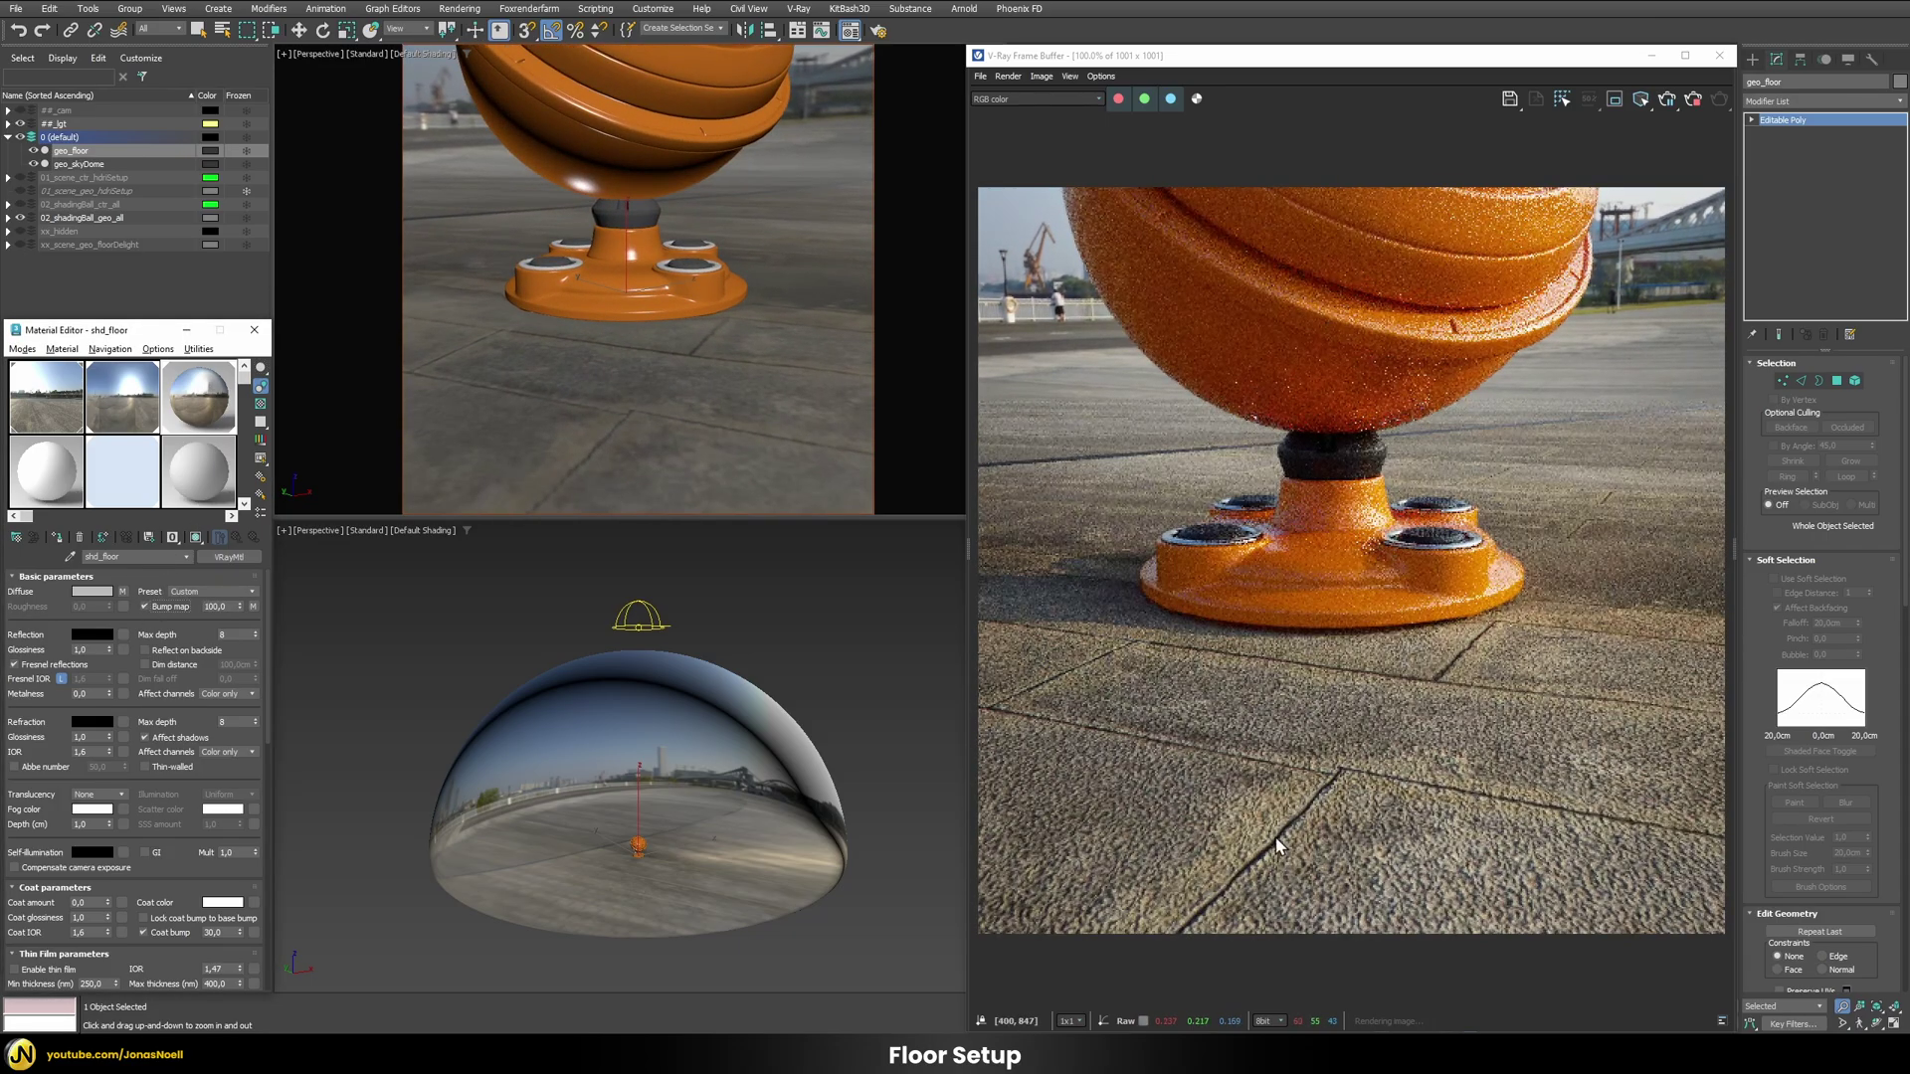
pyautogui.click(157, 604)
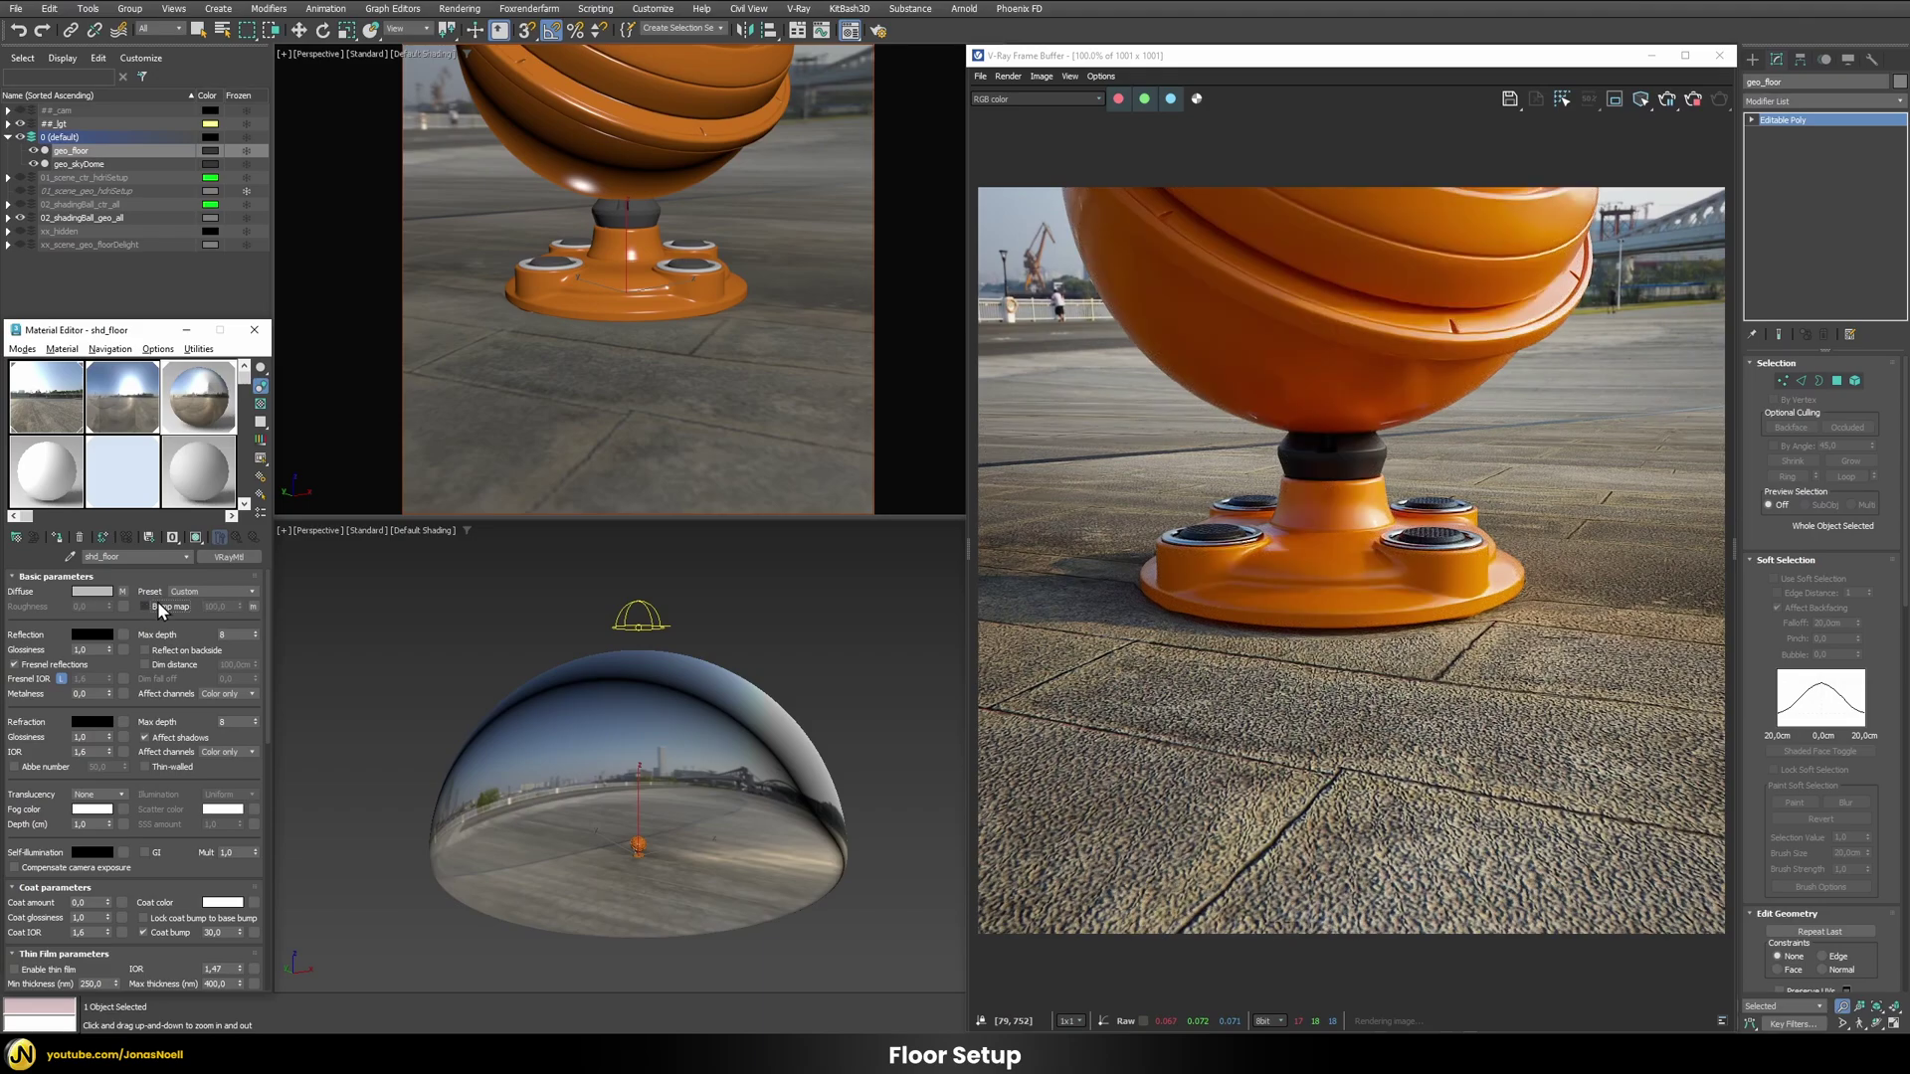
# Step: Set the floor's reflection colour to full white (255)
pyautogui.scroll(-5, 525, 418)
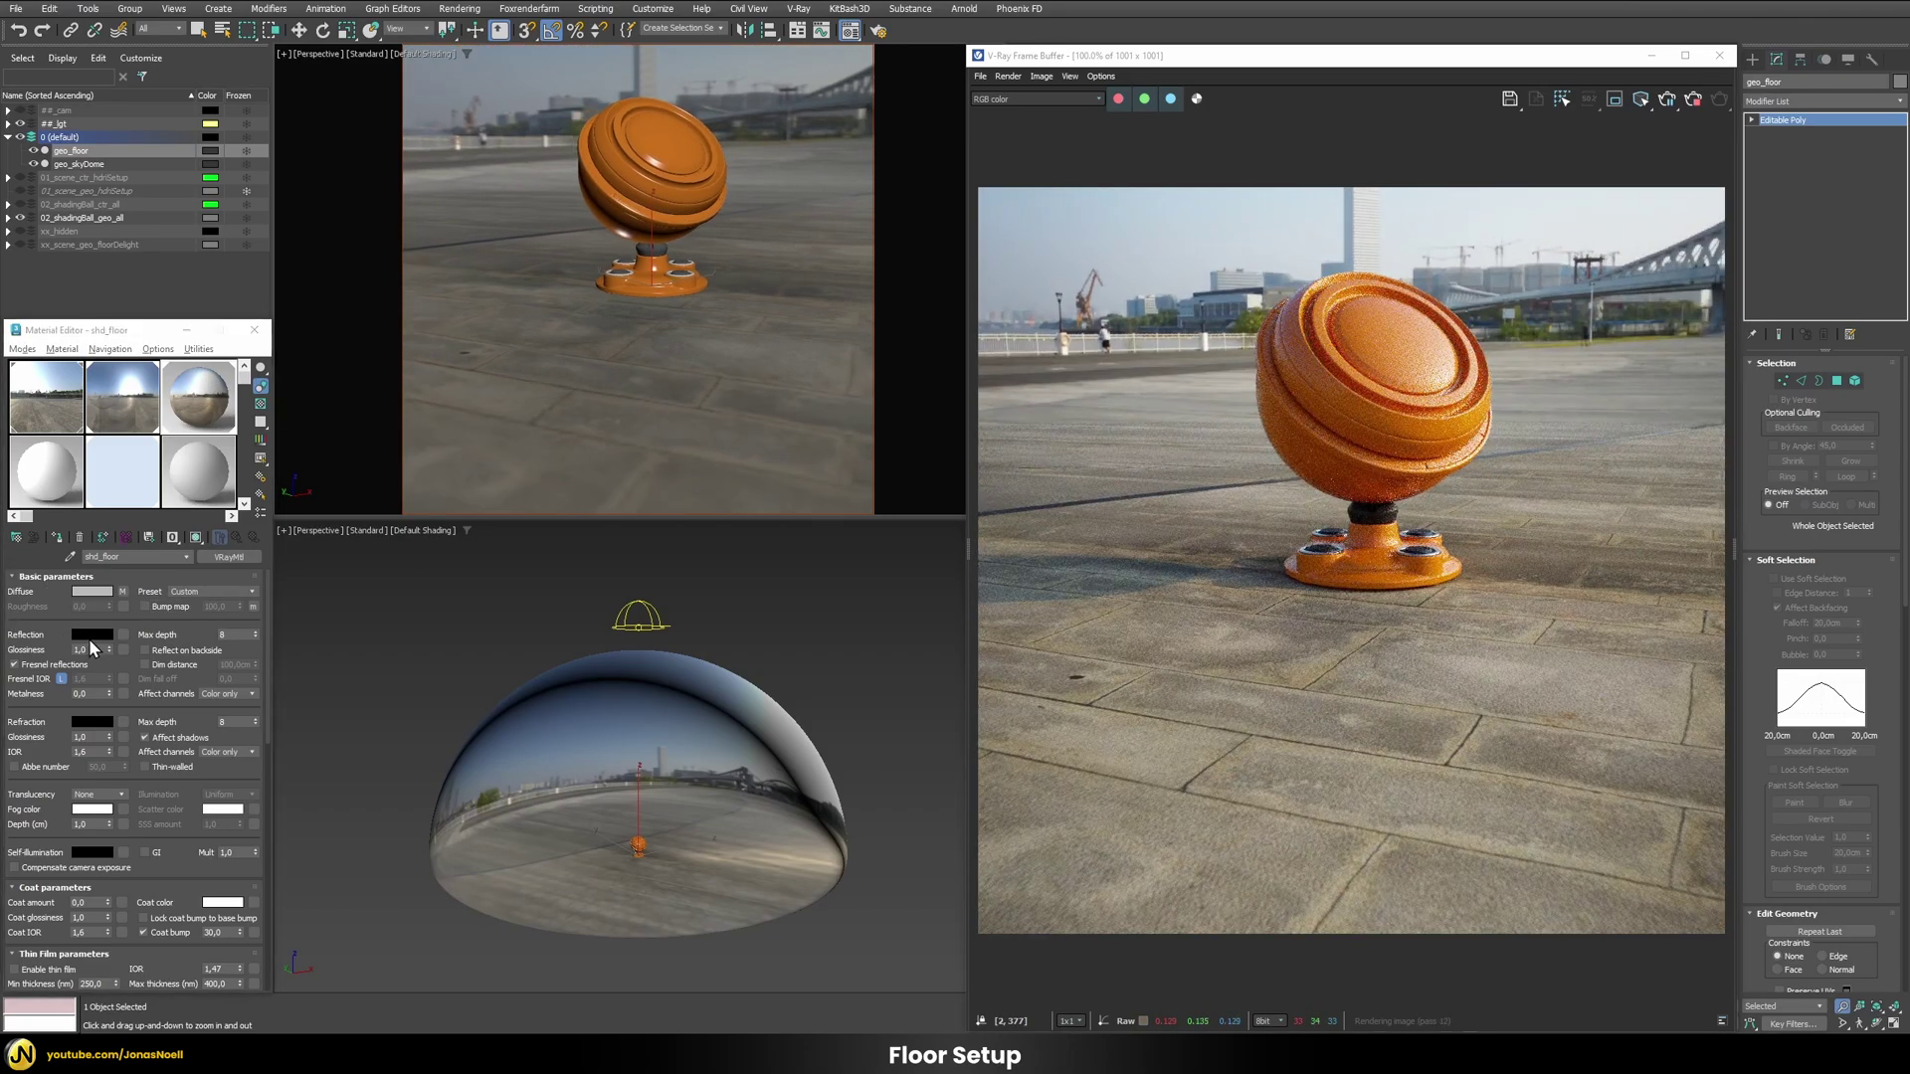
pyautogui.click(91, 635)
pyautogui.moveTo(254, 563); pyautogui.dragTo(299, 564)
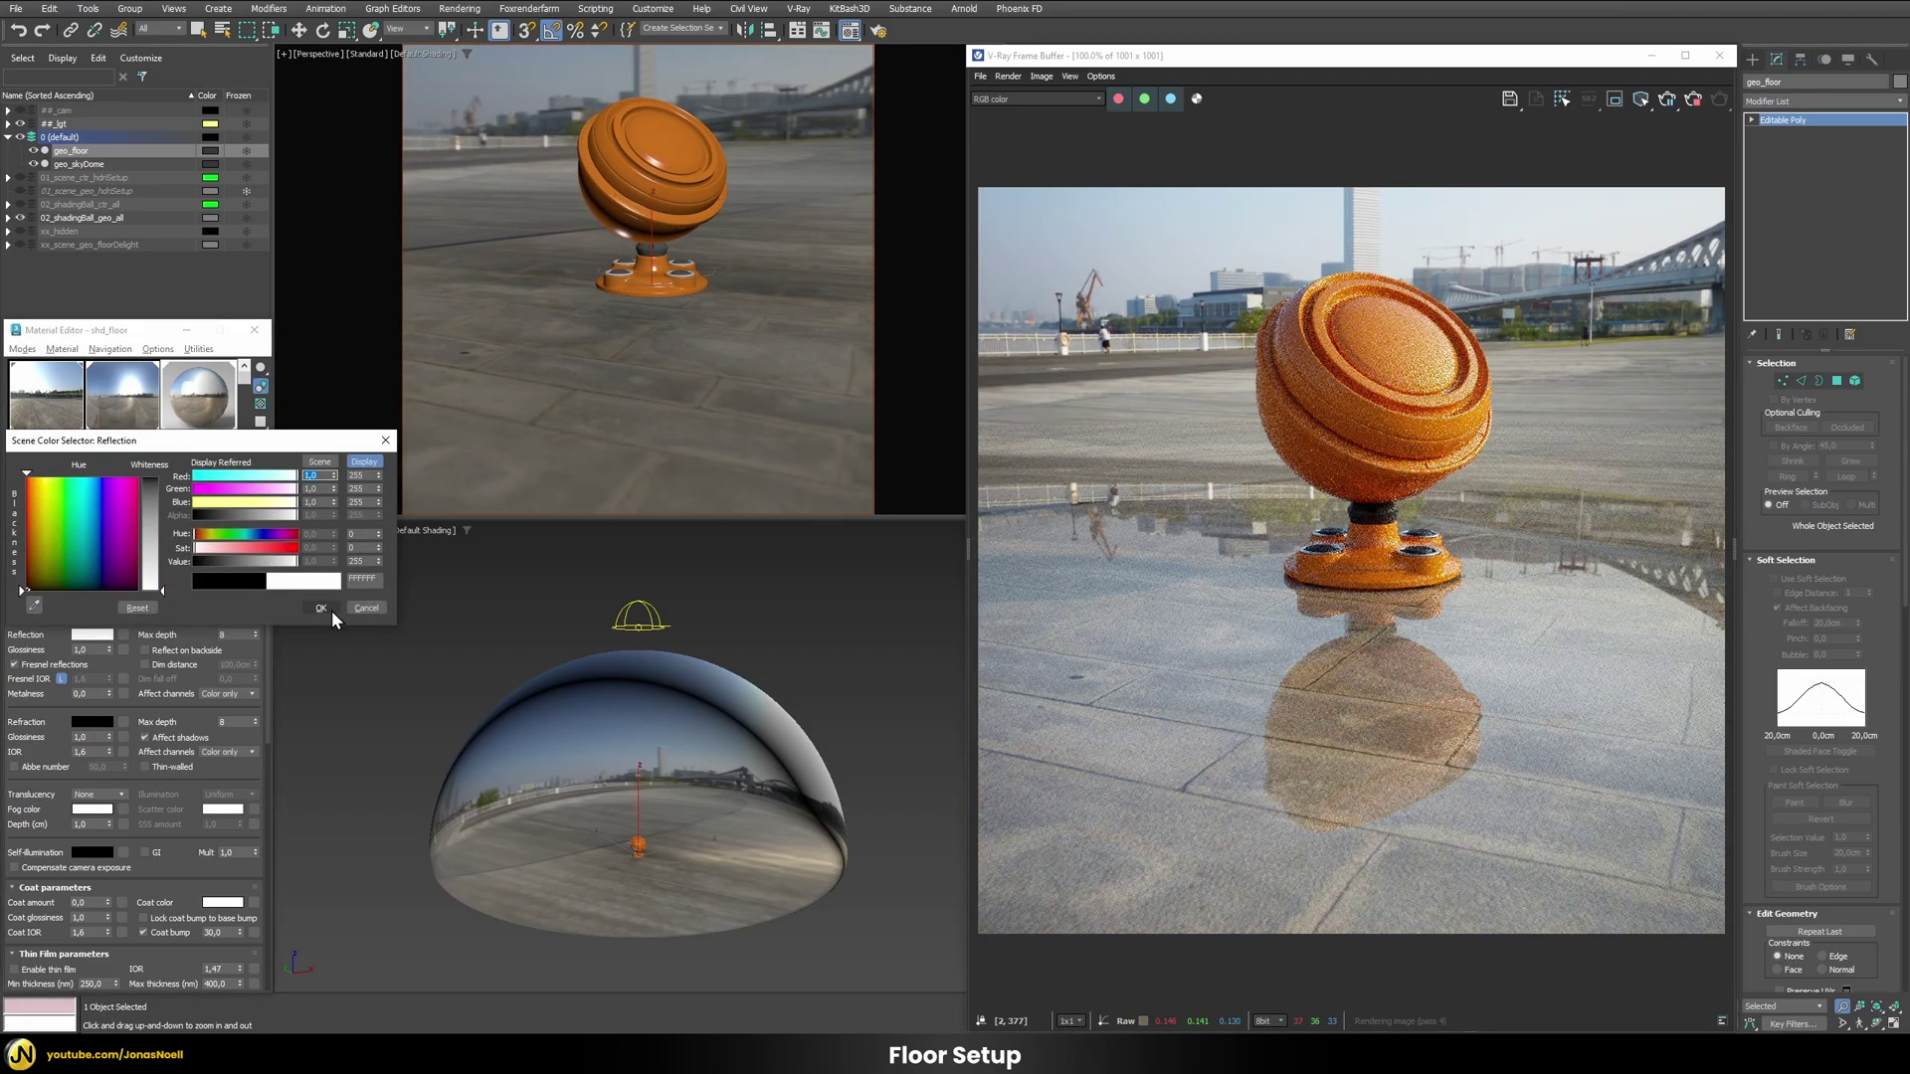
pyautogui.click(331, 611)
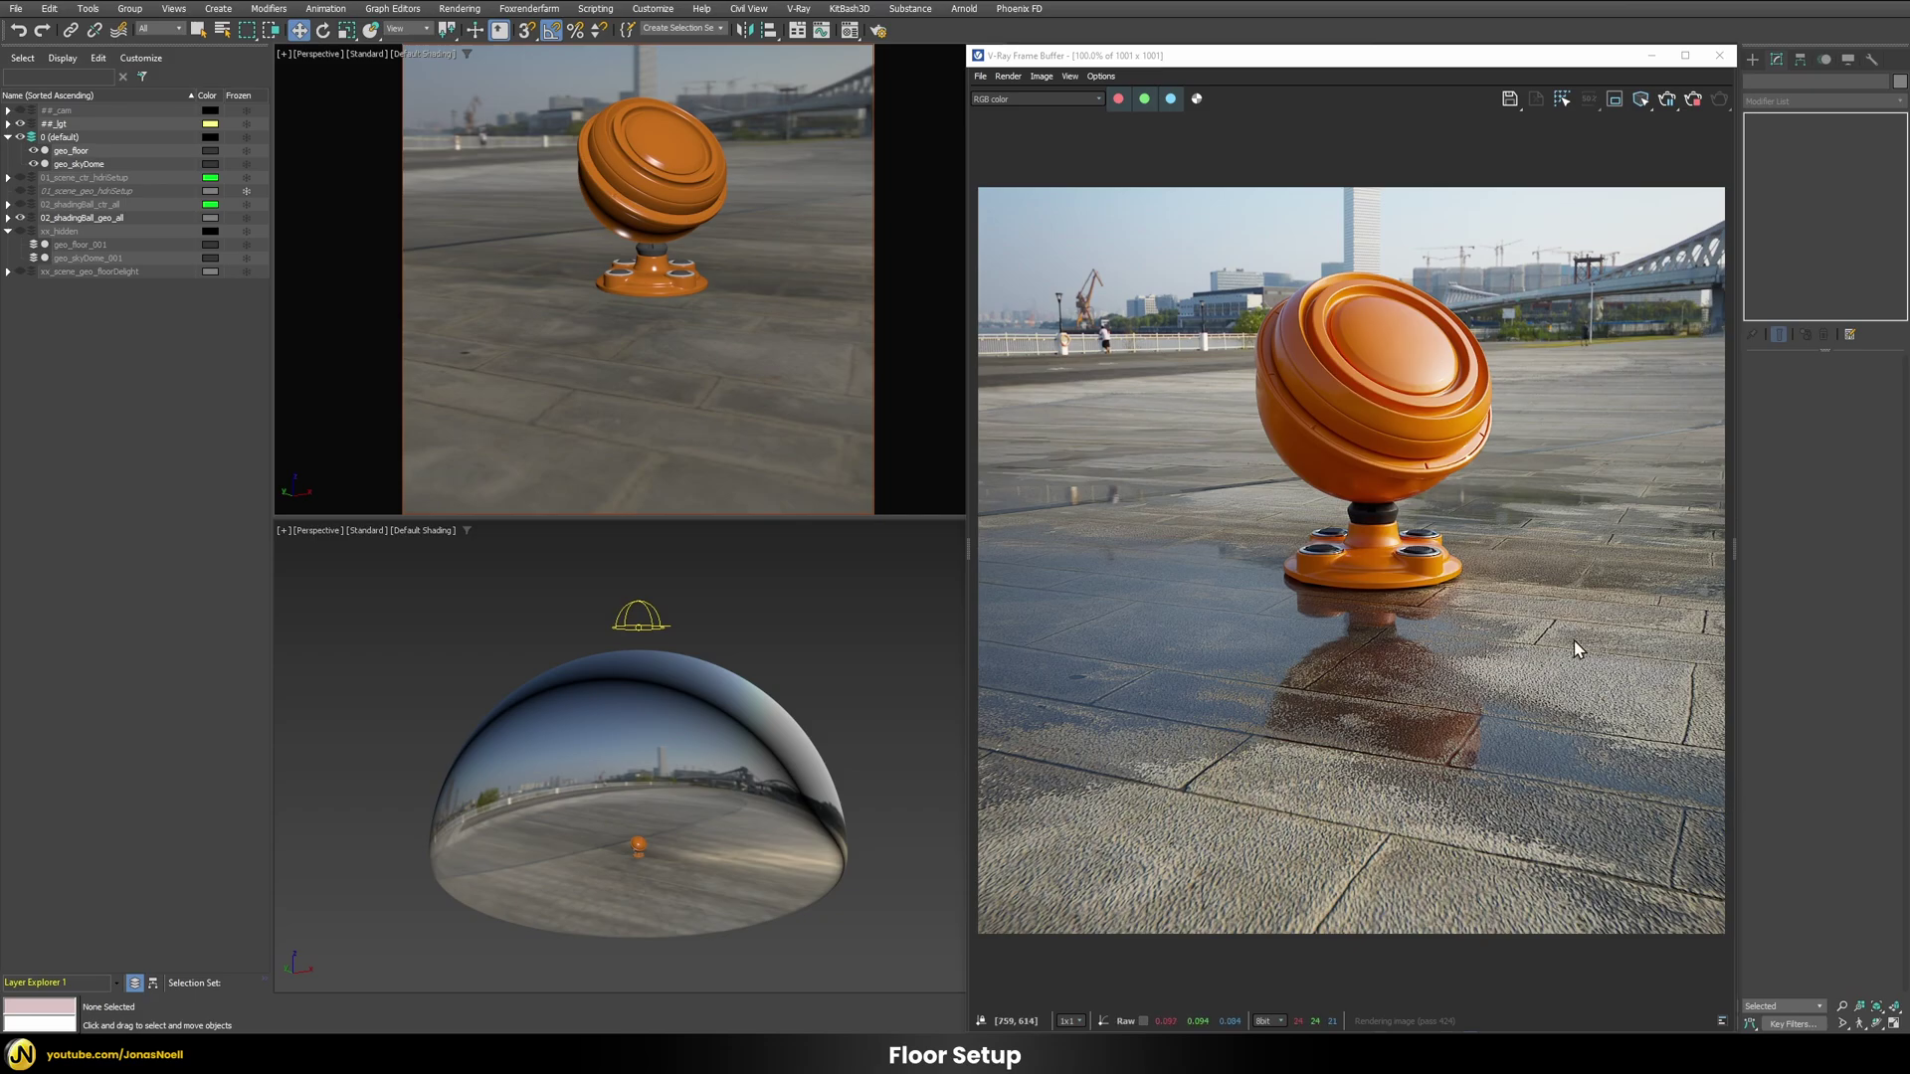
# Step: Orbit the viewport around the shading ball to review the wet floor reflections from several angles
pyautogui.keyDown('alt'); pyautogui.moveTo(815, 362); pyautogui.dragTo(702, 338, button='middle'); pyautogui.keyUp('alt')
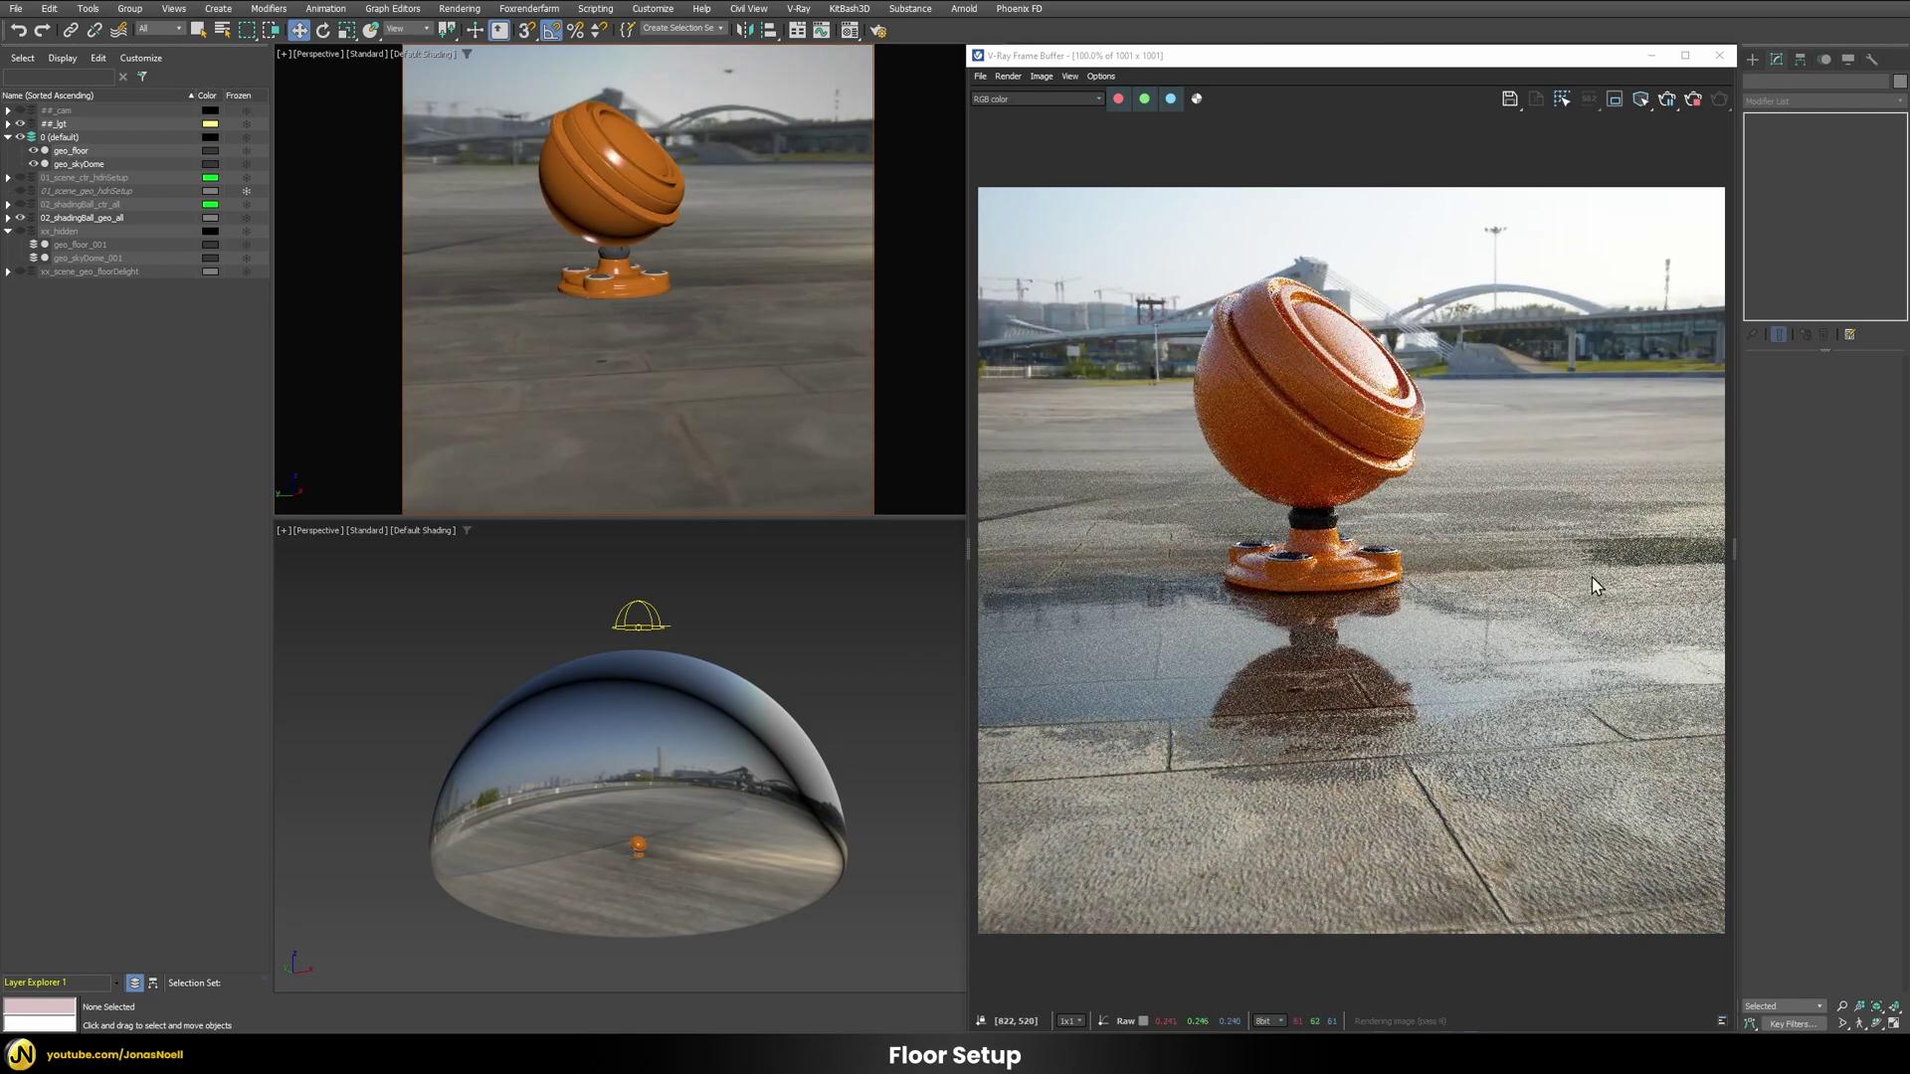
pyautogui.keyDown('alt'); pyautogui.moveTo(587, 370); pyautogui.dragTo(810, 422, button='middle'); pyautogui.keyUp('alt')
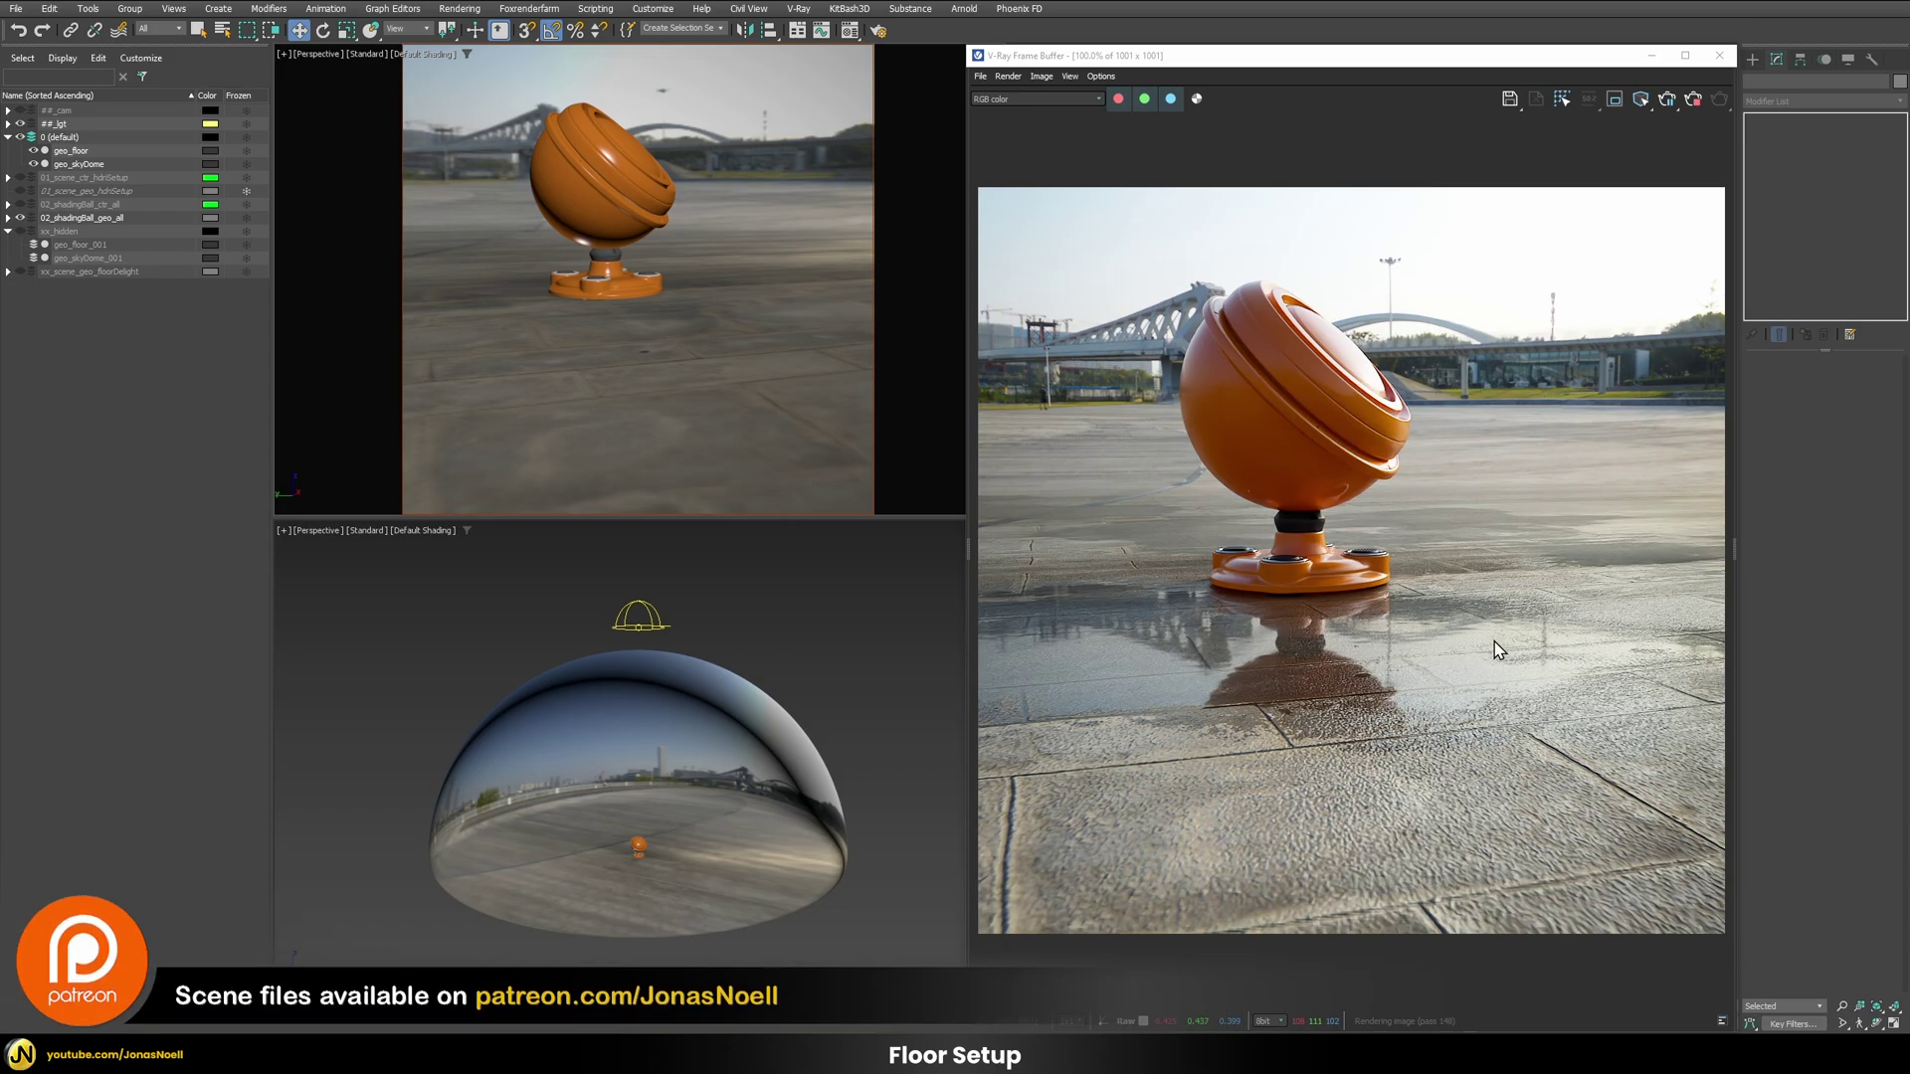
pyautogui.keyDown('alt'); pyautogui.moveTo(677, 275); pyautogui.dragTo(601, 280, button='middle'); pyautogui.keyUp('alt')
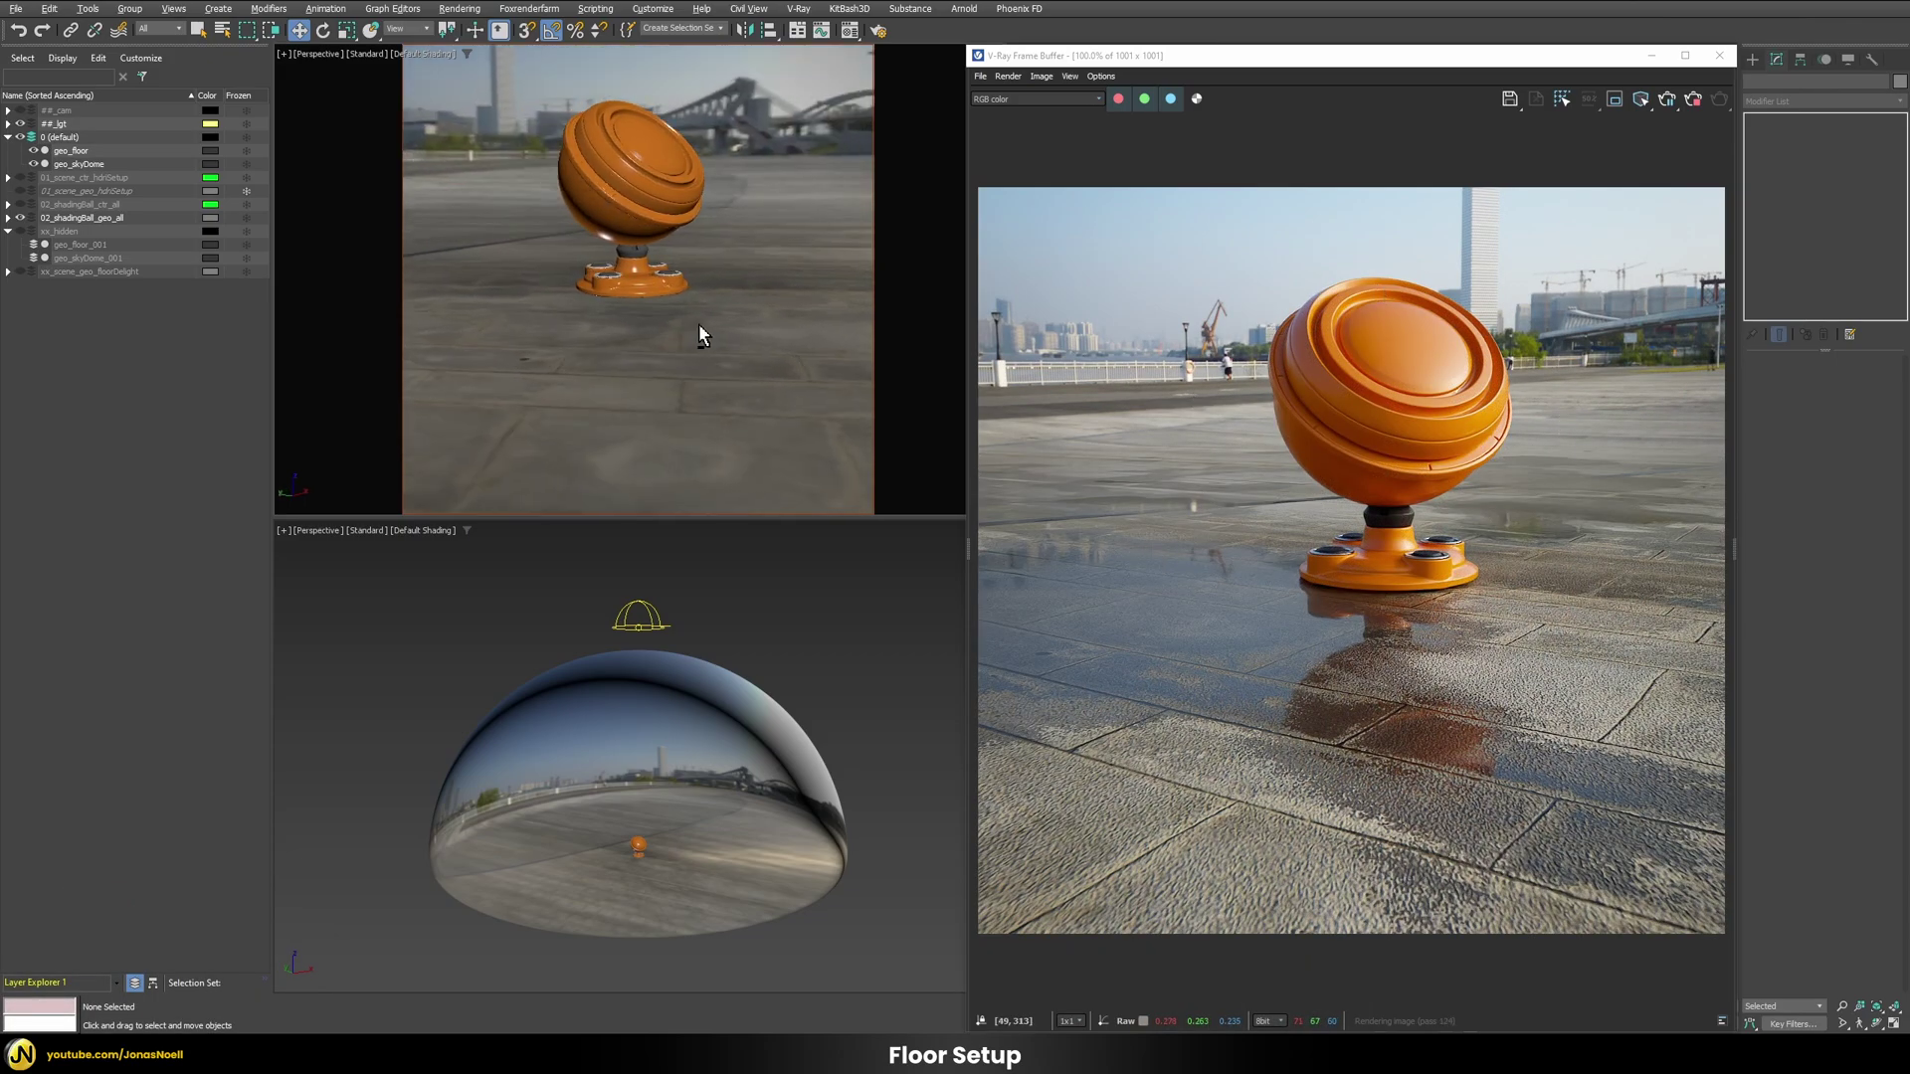
pyautogui.keyDown('alt'); pyautogui.moveTo(698, 324); pyautogui.dragTo(723, 325, button='middle'); pyautogui.keyUp('alt')
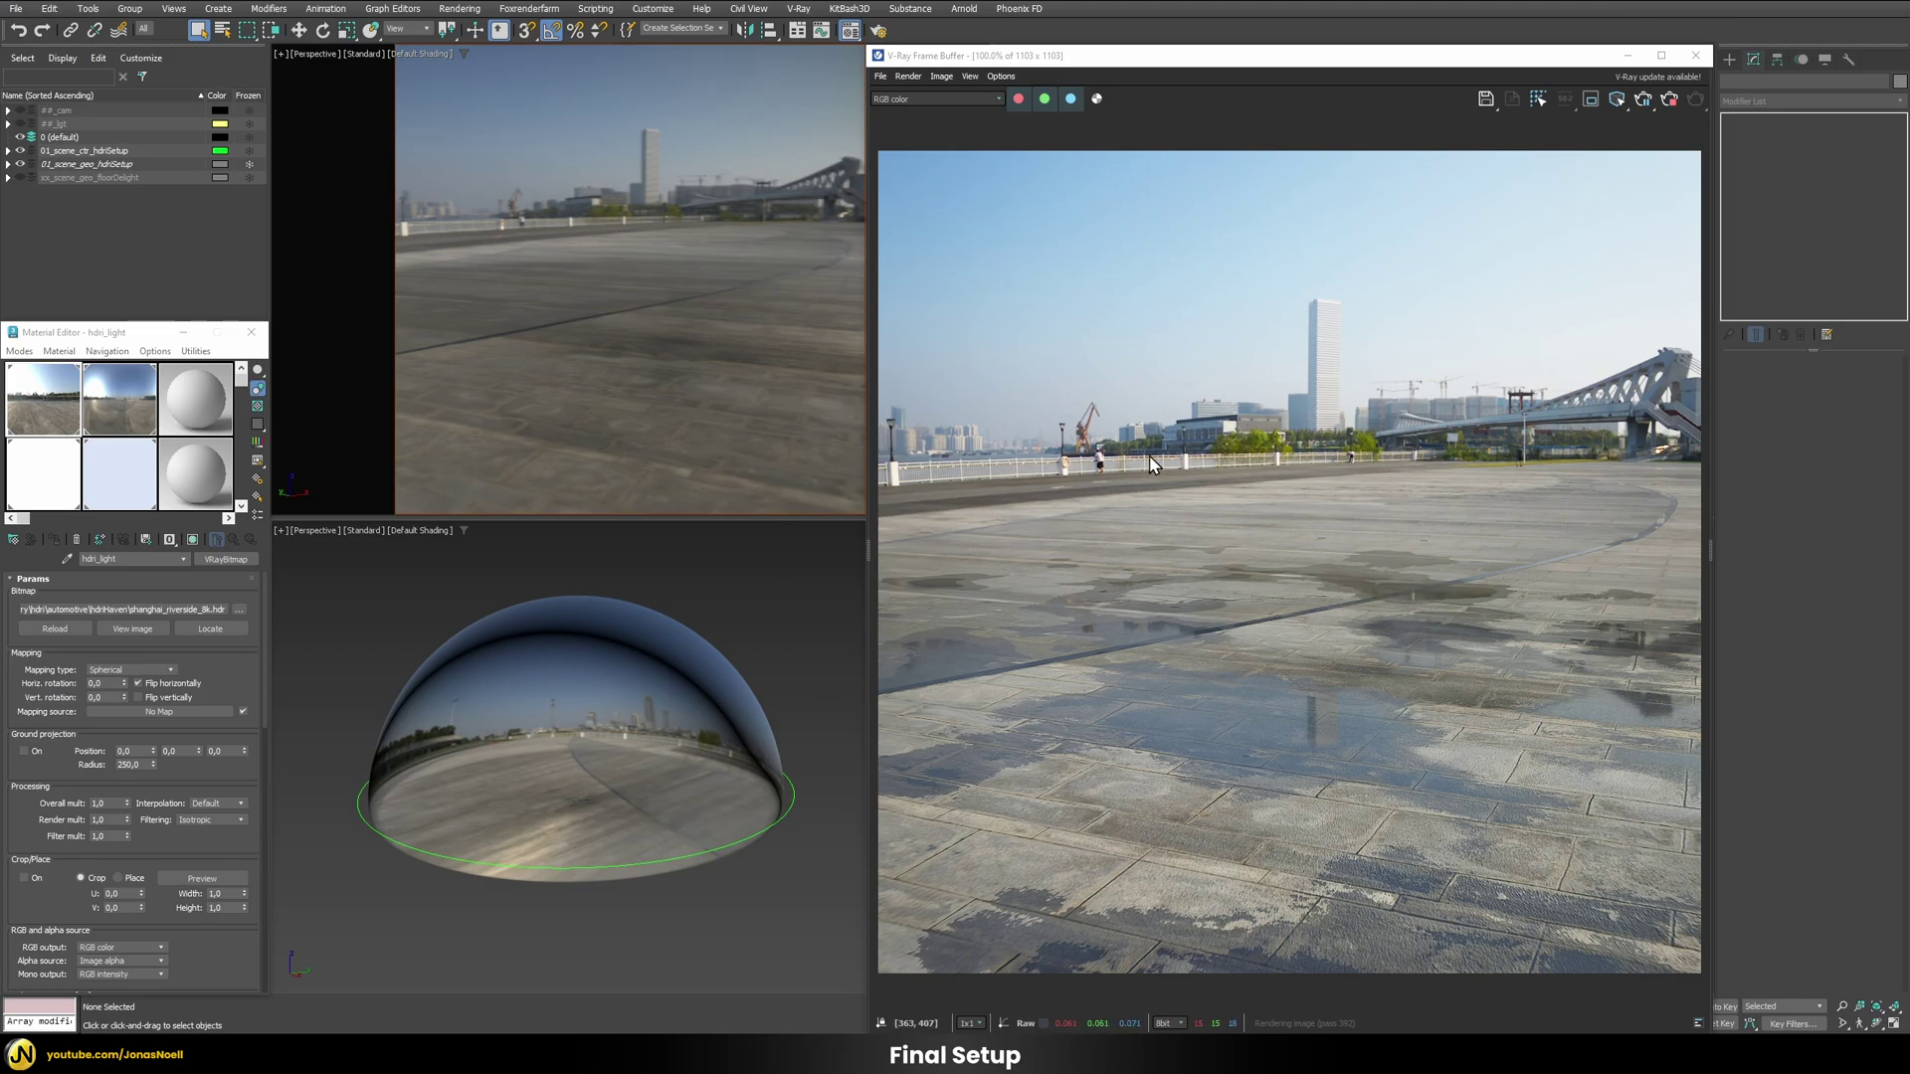
# Step: Merge all objects from truck.max into the plaza scene
pyautogui.click(16, 7)
pyautogui.moveTo(75, 214)
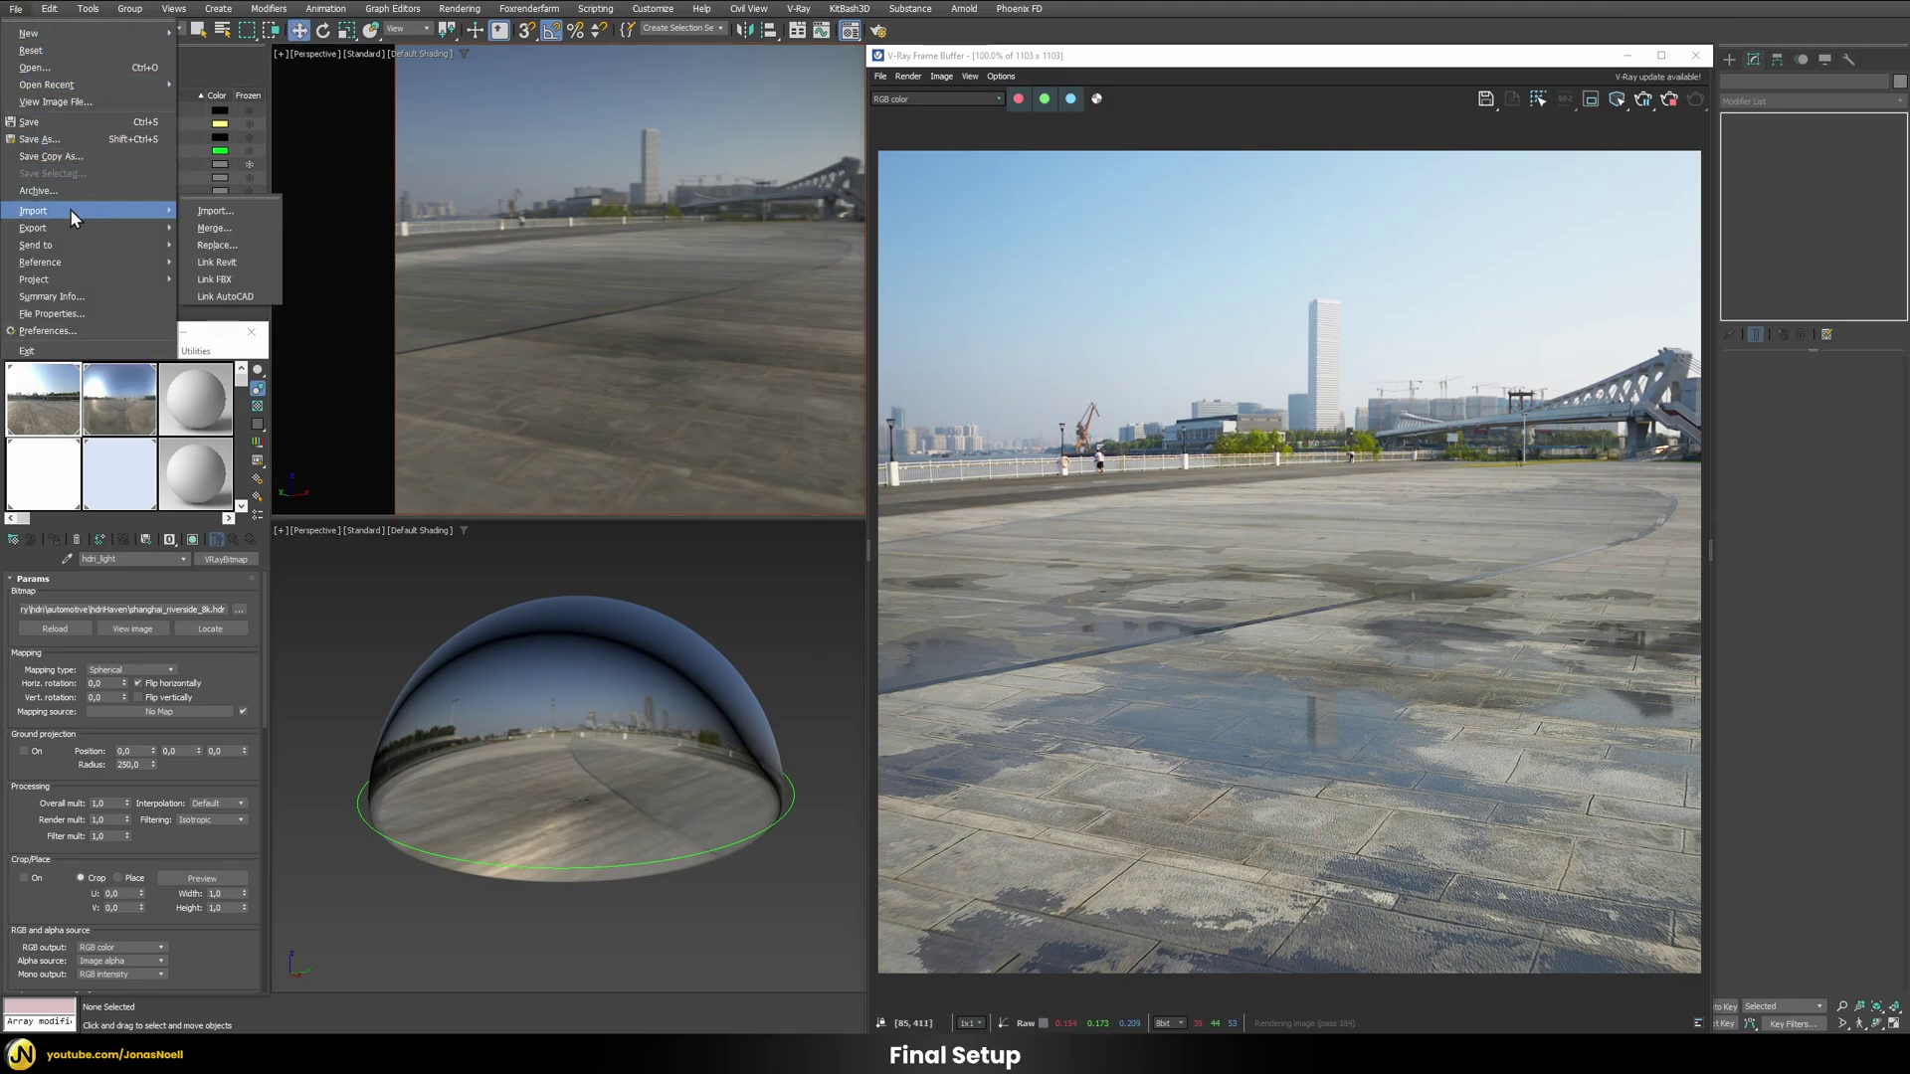
pyautogui.click(249, 226)
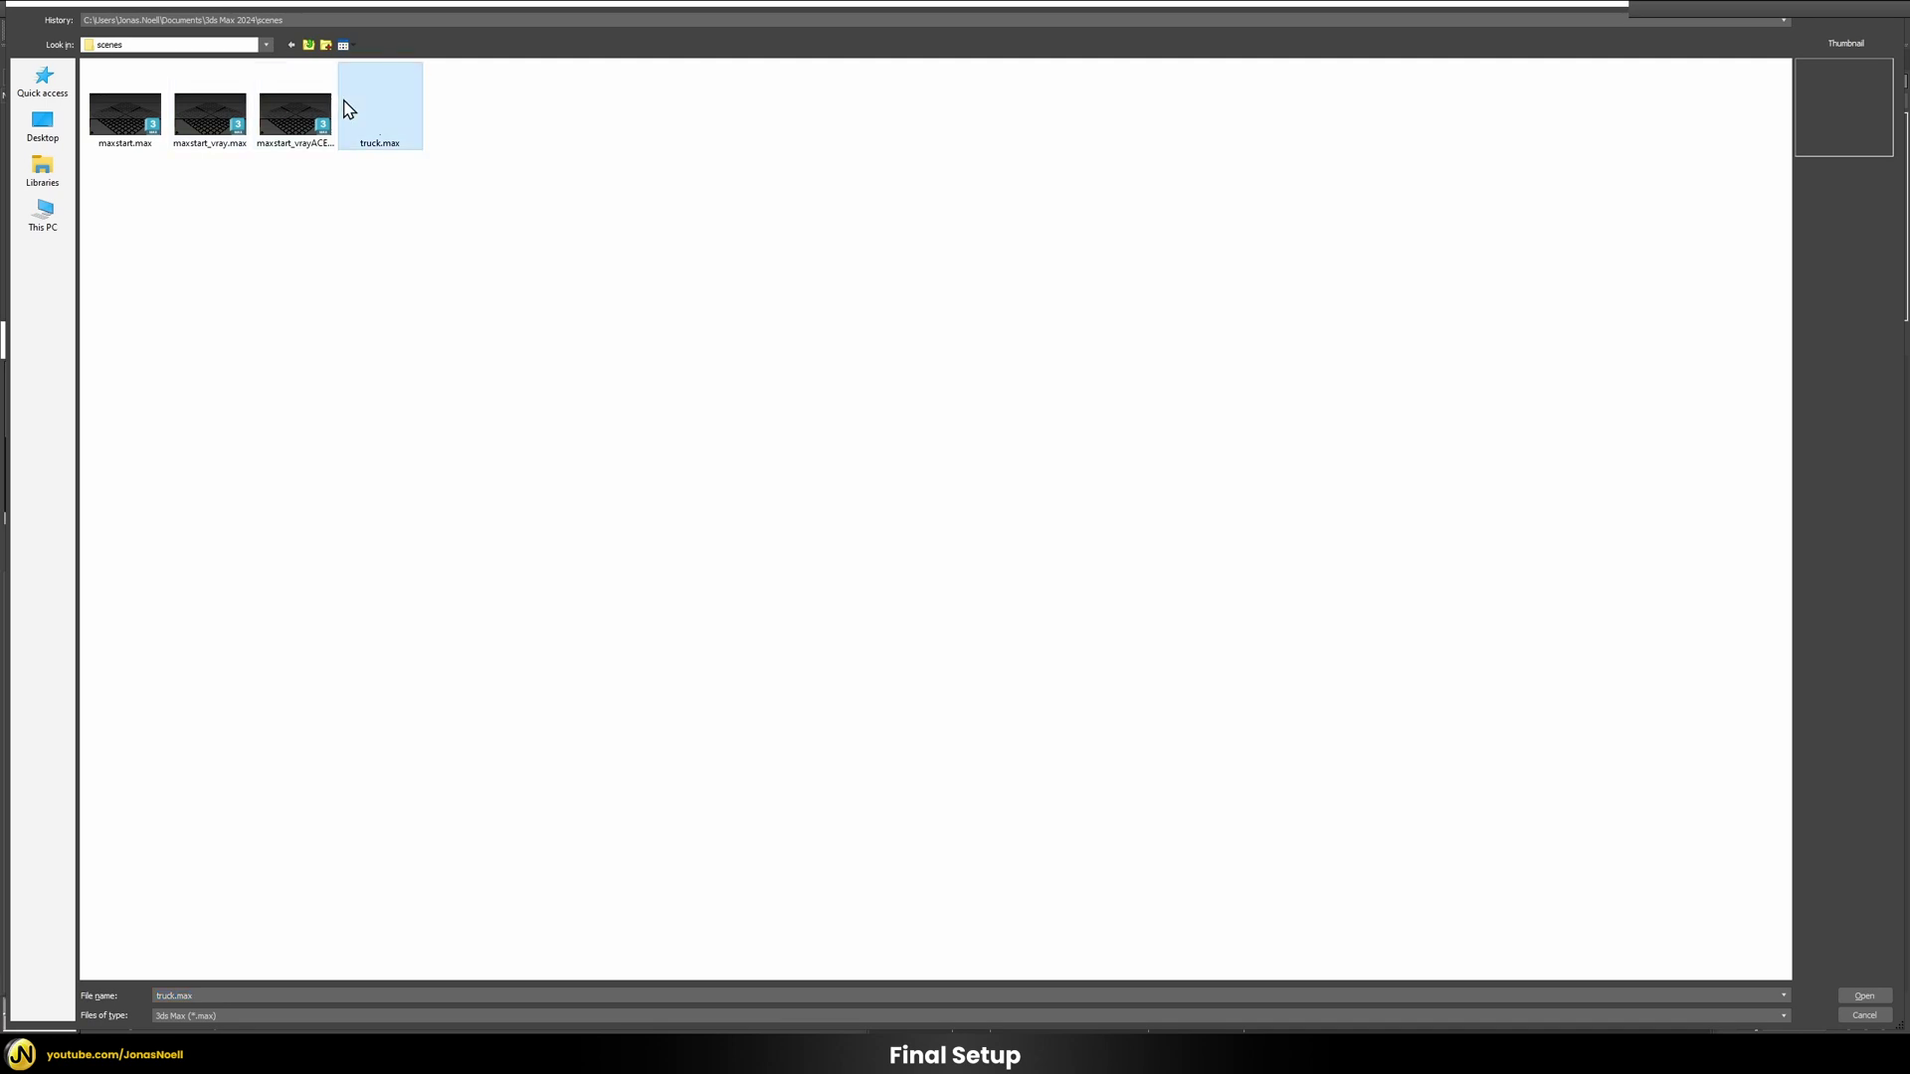
pyautogui.doubleClick(348, 109)
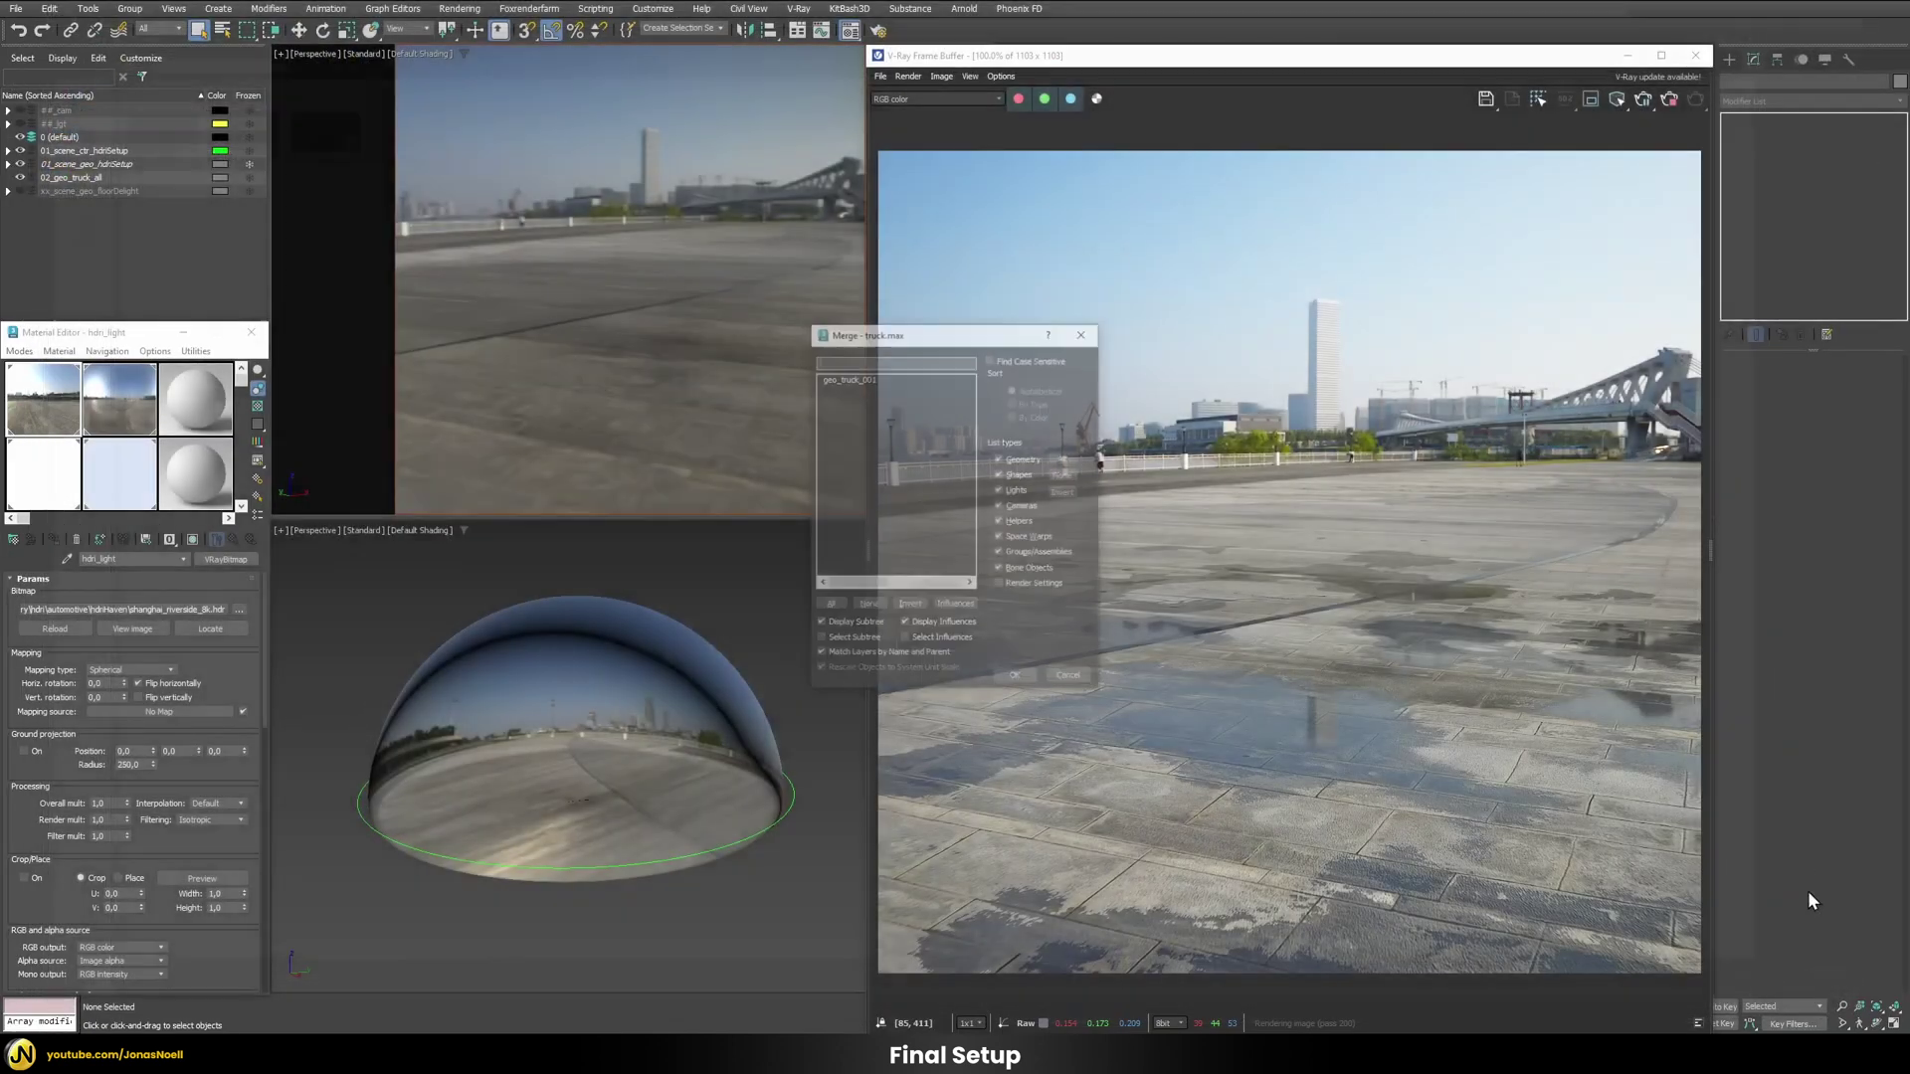
pyautogui.click(901, 608)
pyautogui.click(1037, 683)
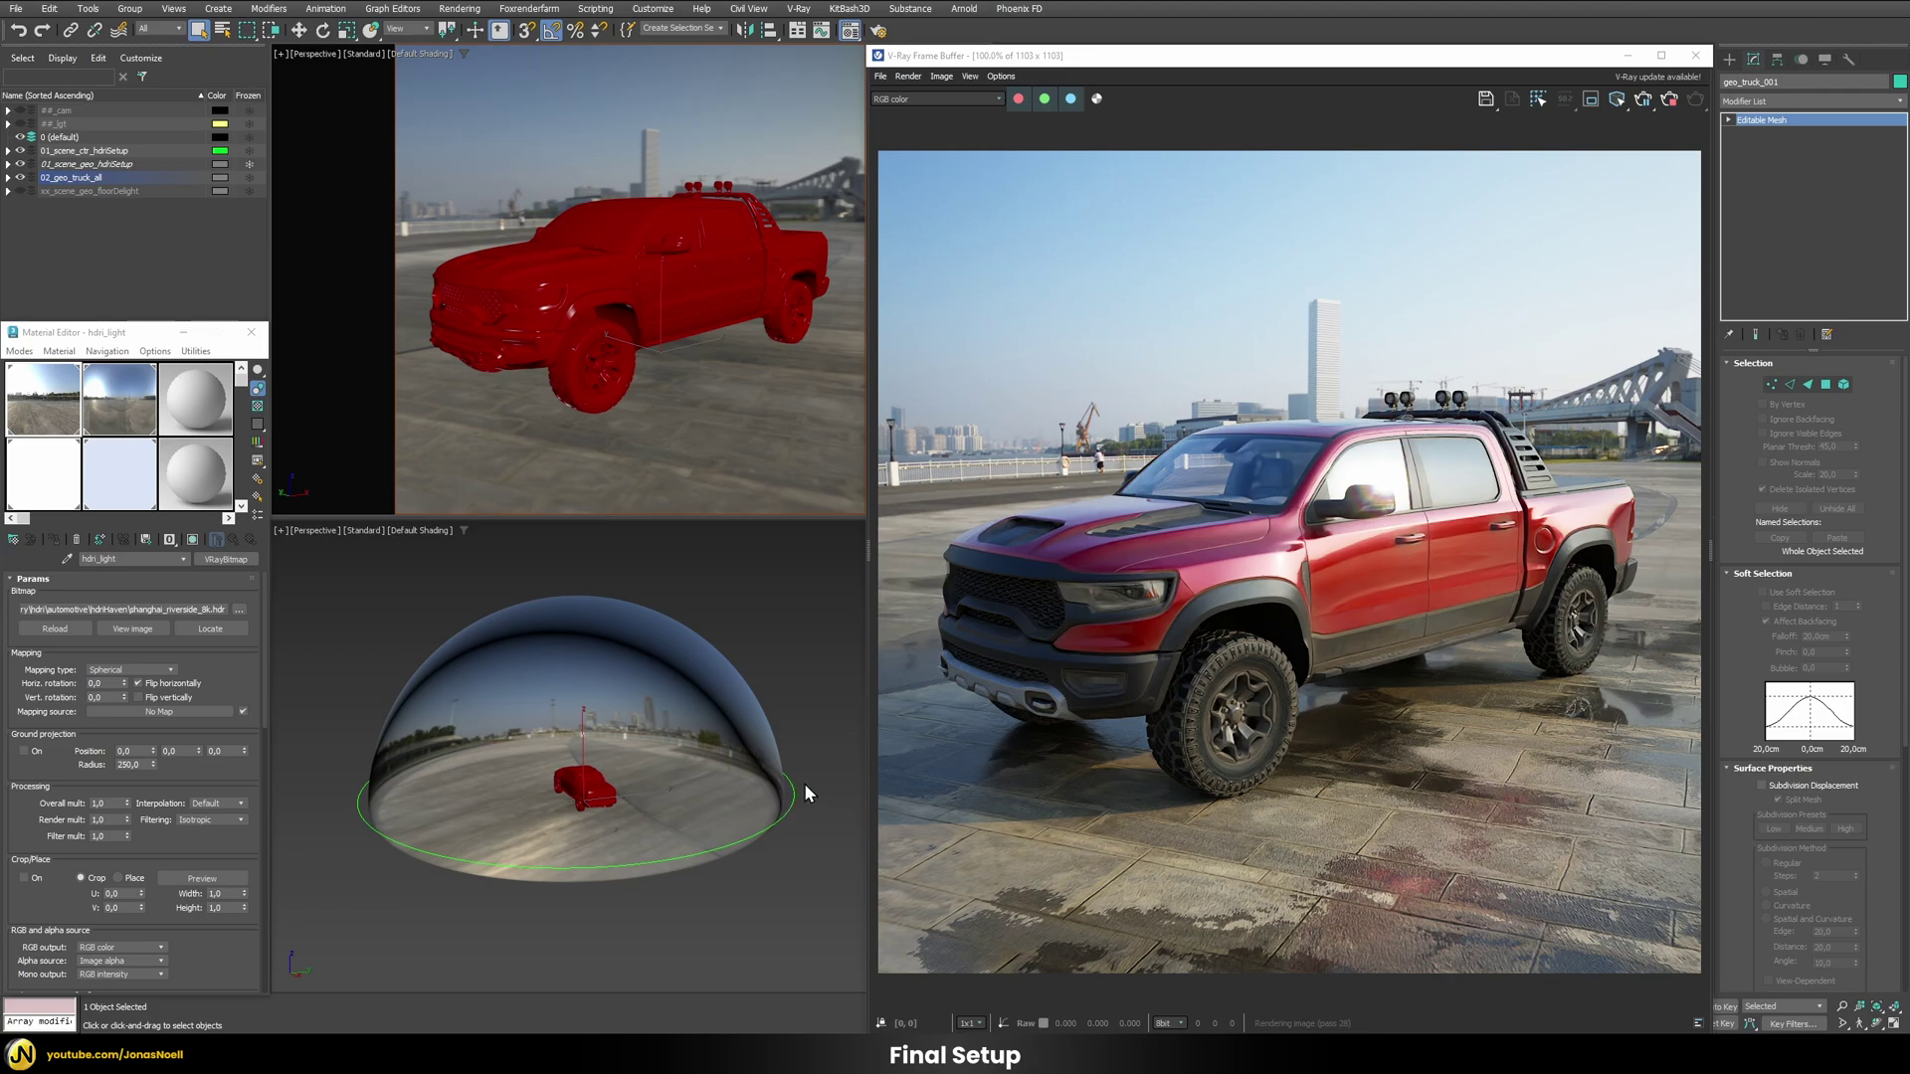
# Step: Rotate and scale the ctr_hdriSetup_001 dome, try its tripod height, and return it to 150
pyautogui.click(794, 782)
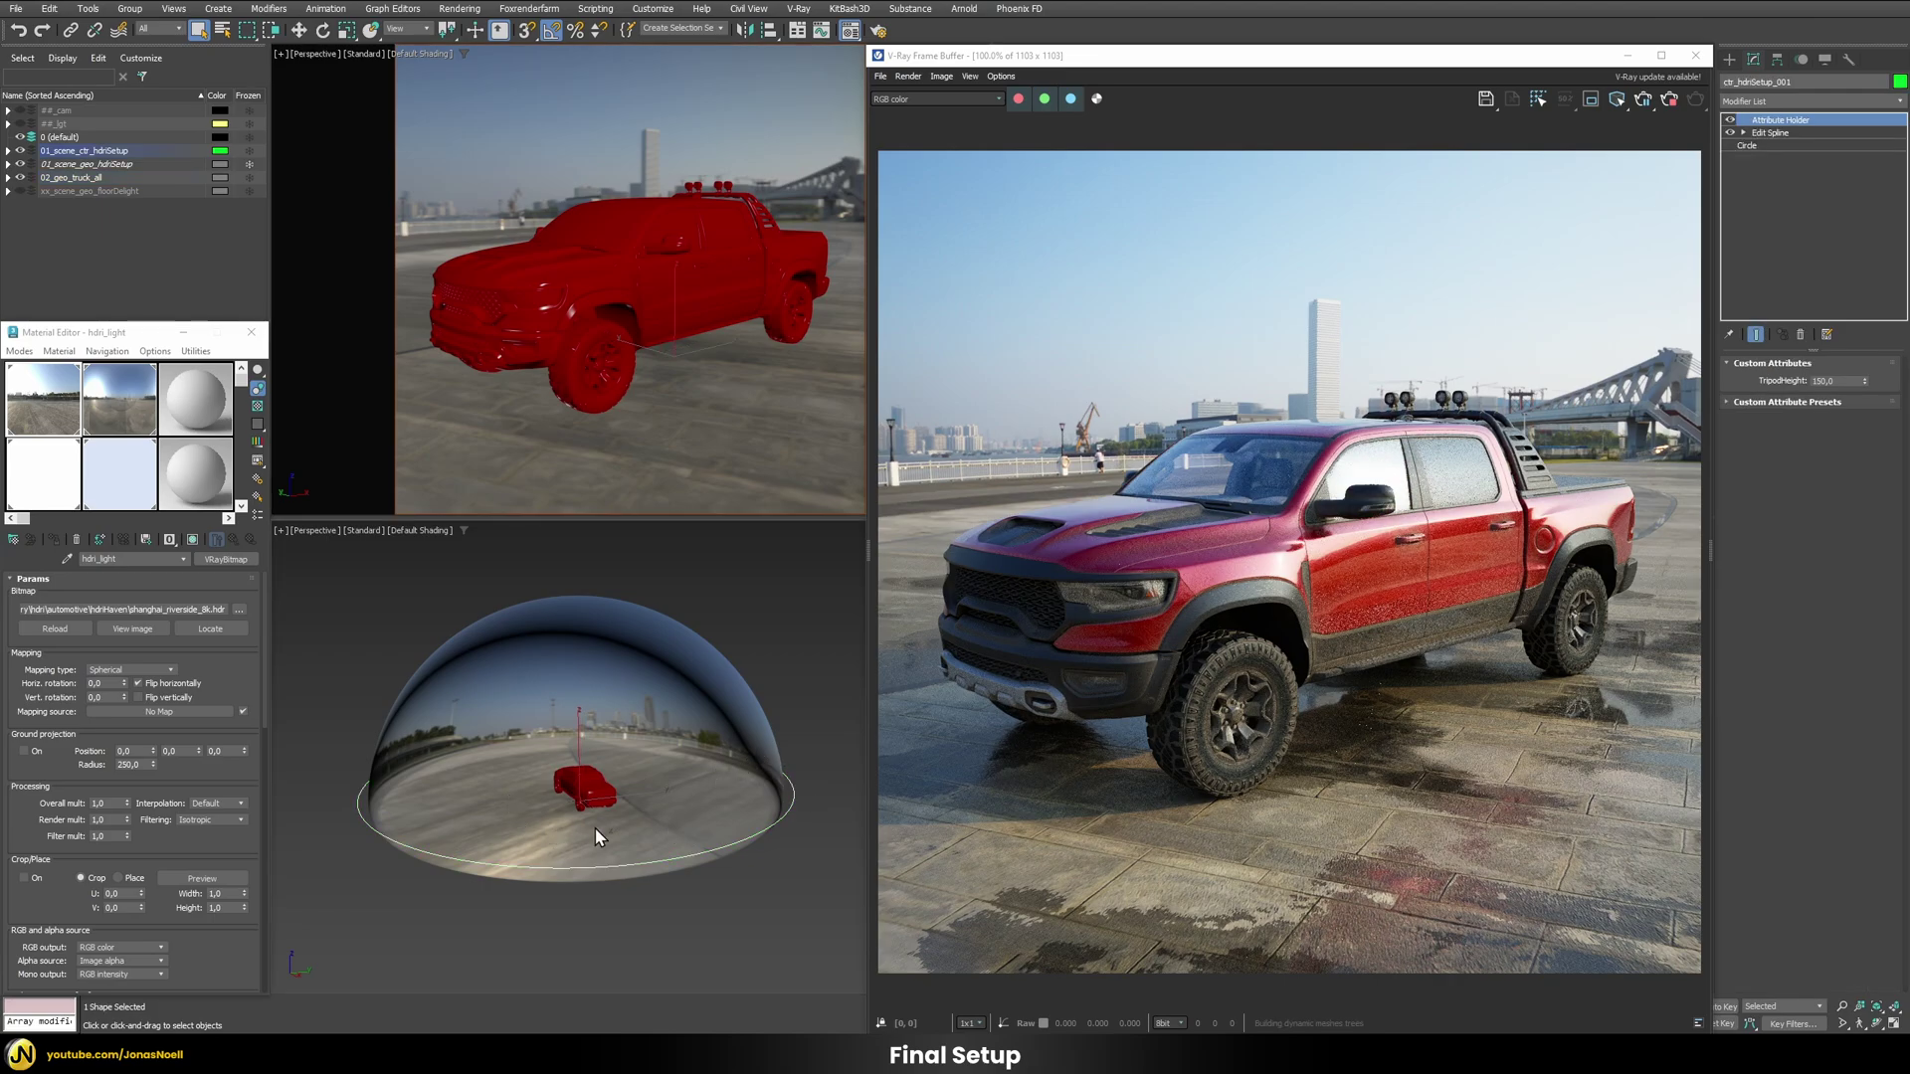
pyautogui.press('e')
pyautogui.moveTo(612, 811); pyautogui.dragTo(665, 818)
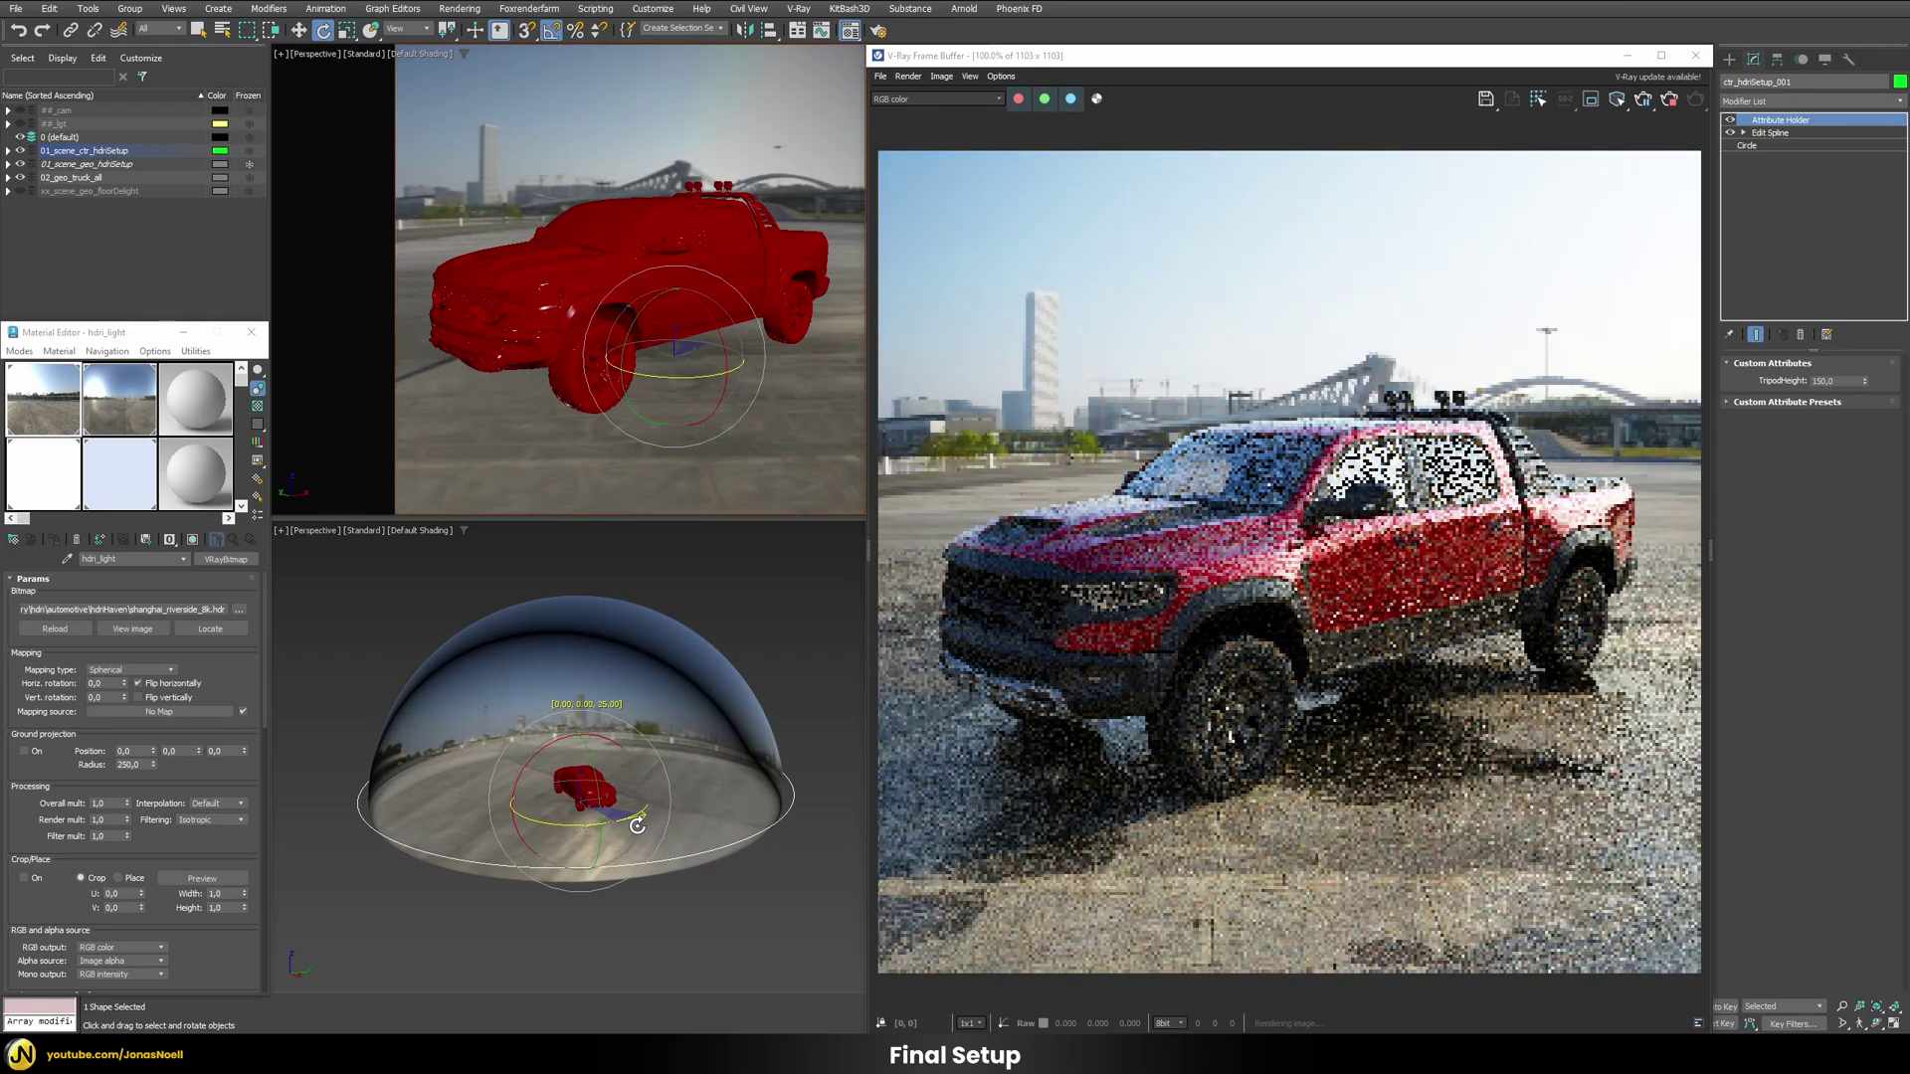
pyautogui.press('r')
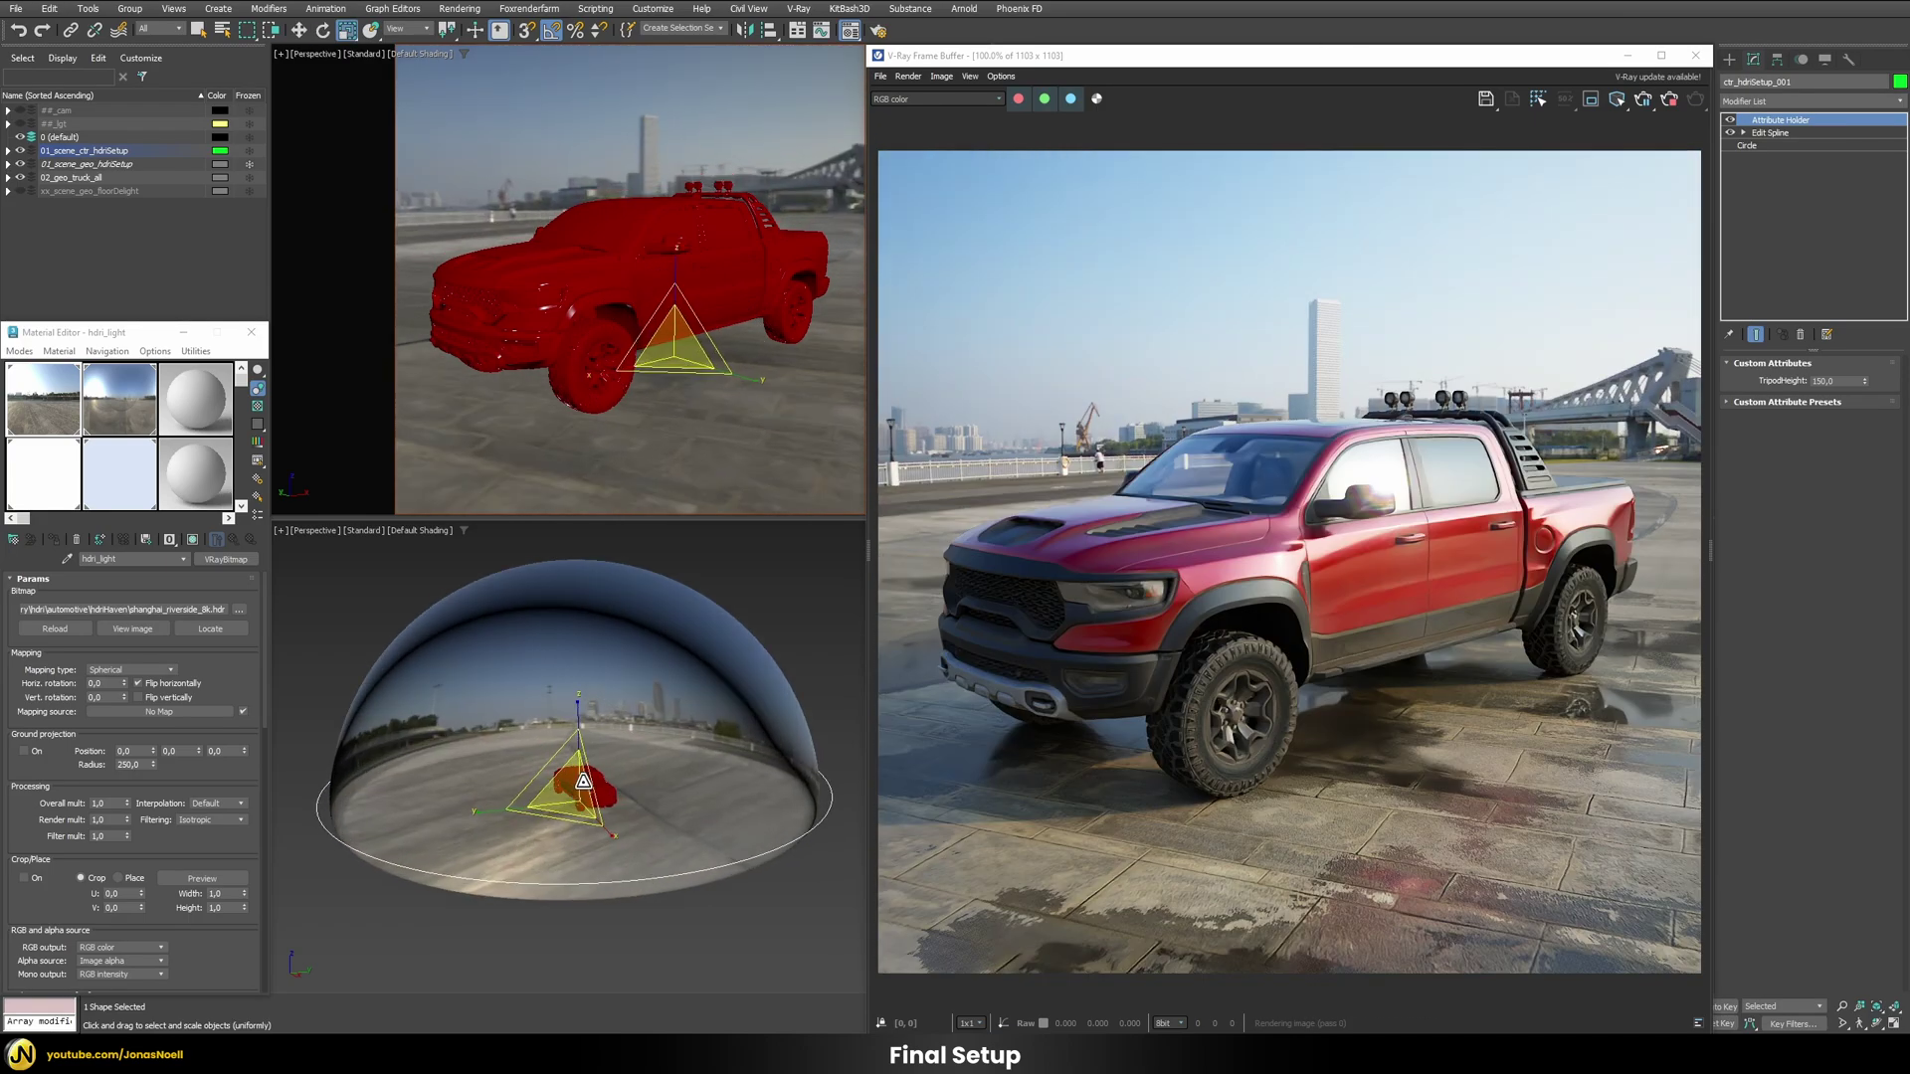
pyautogui.moveTo(592, 796)
pyautogui.mouseDown()
pyautogui.moveTo(588, 770)
pyautogui.moveTo(583, 804)
pyautogui.mouseUp()
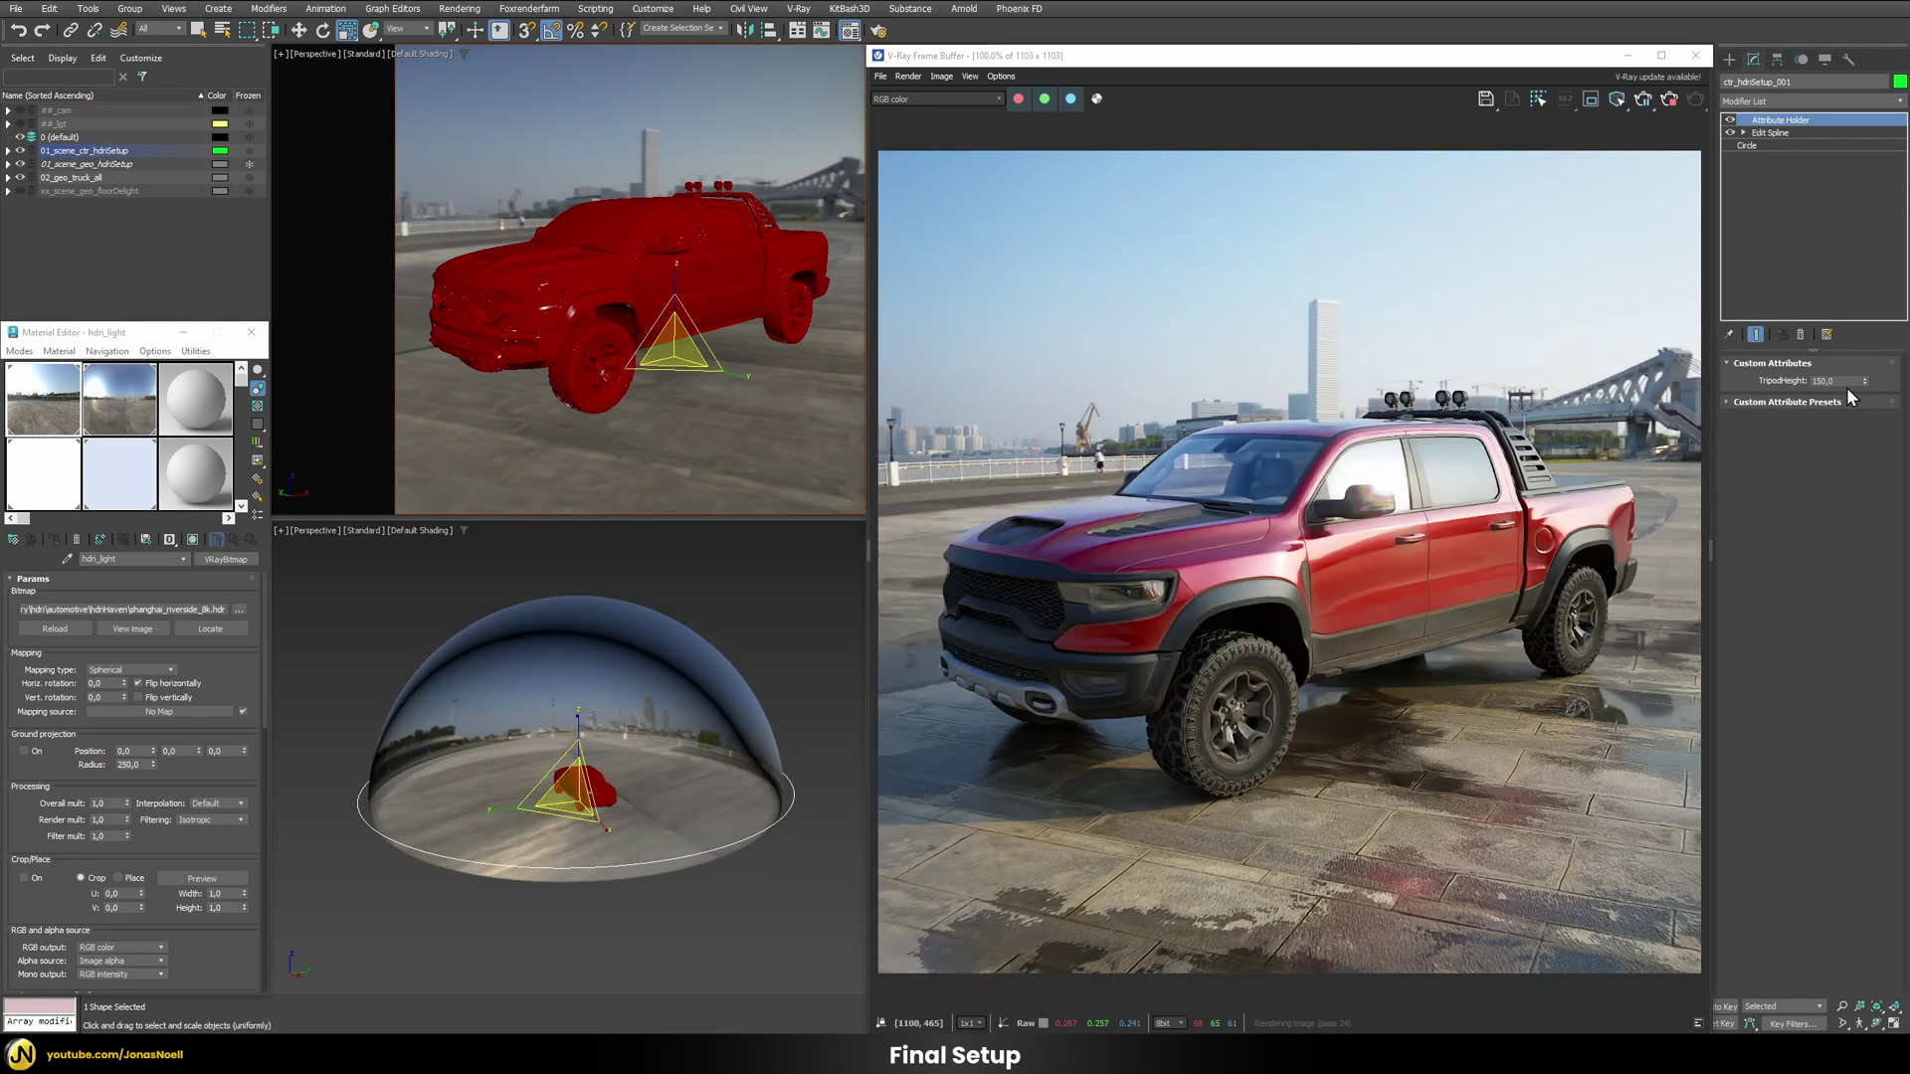
pyautogui.moveTo(1864, 381); pyautogui.dragTo(1641, 836)
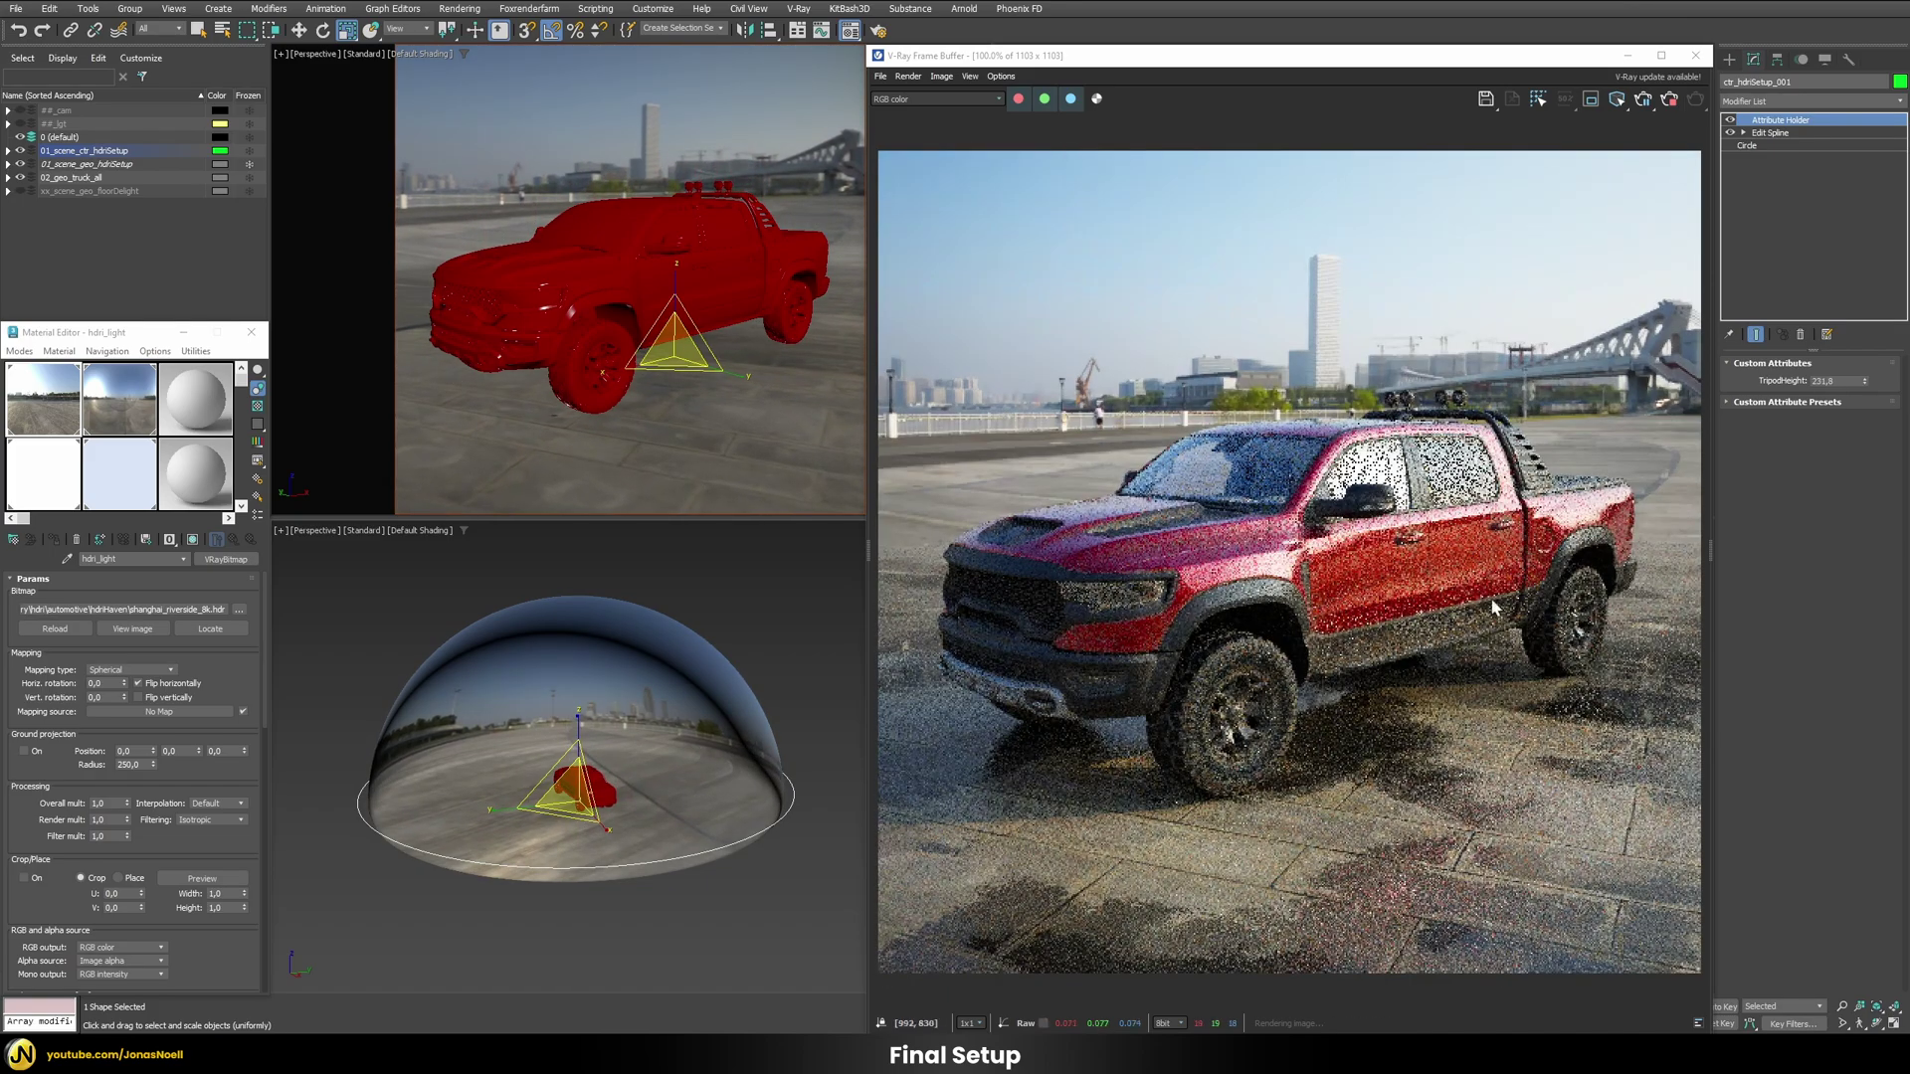
pyautogui.moveTo(1029, 646); pyautogui.dragTo(820, 670)
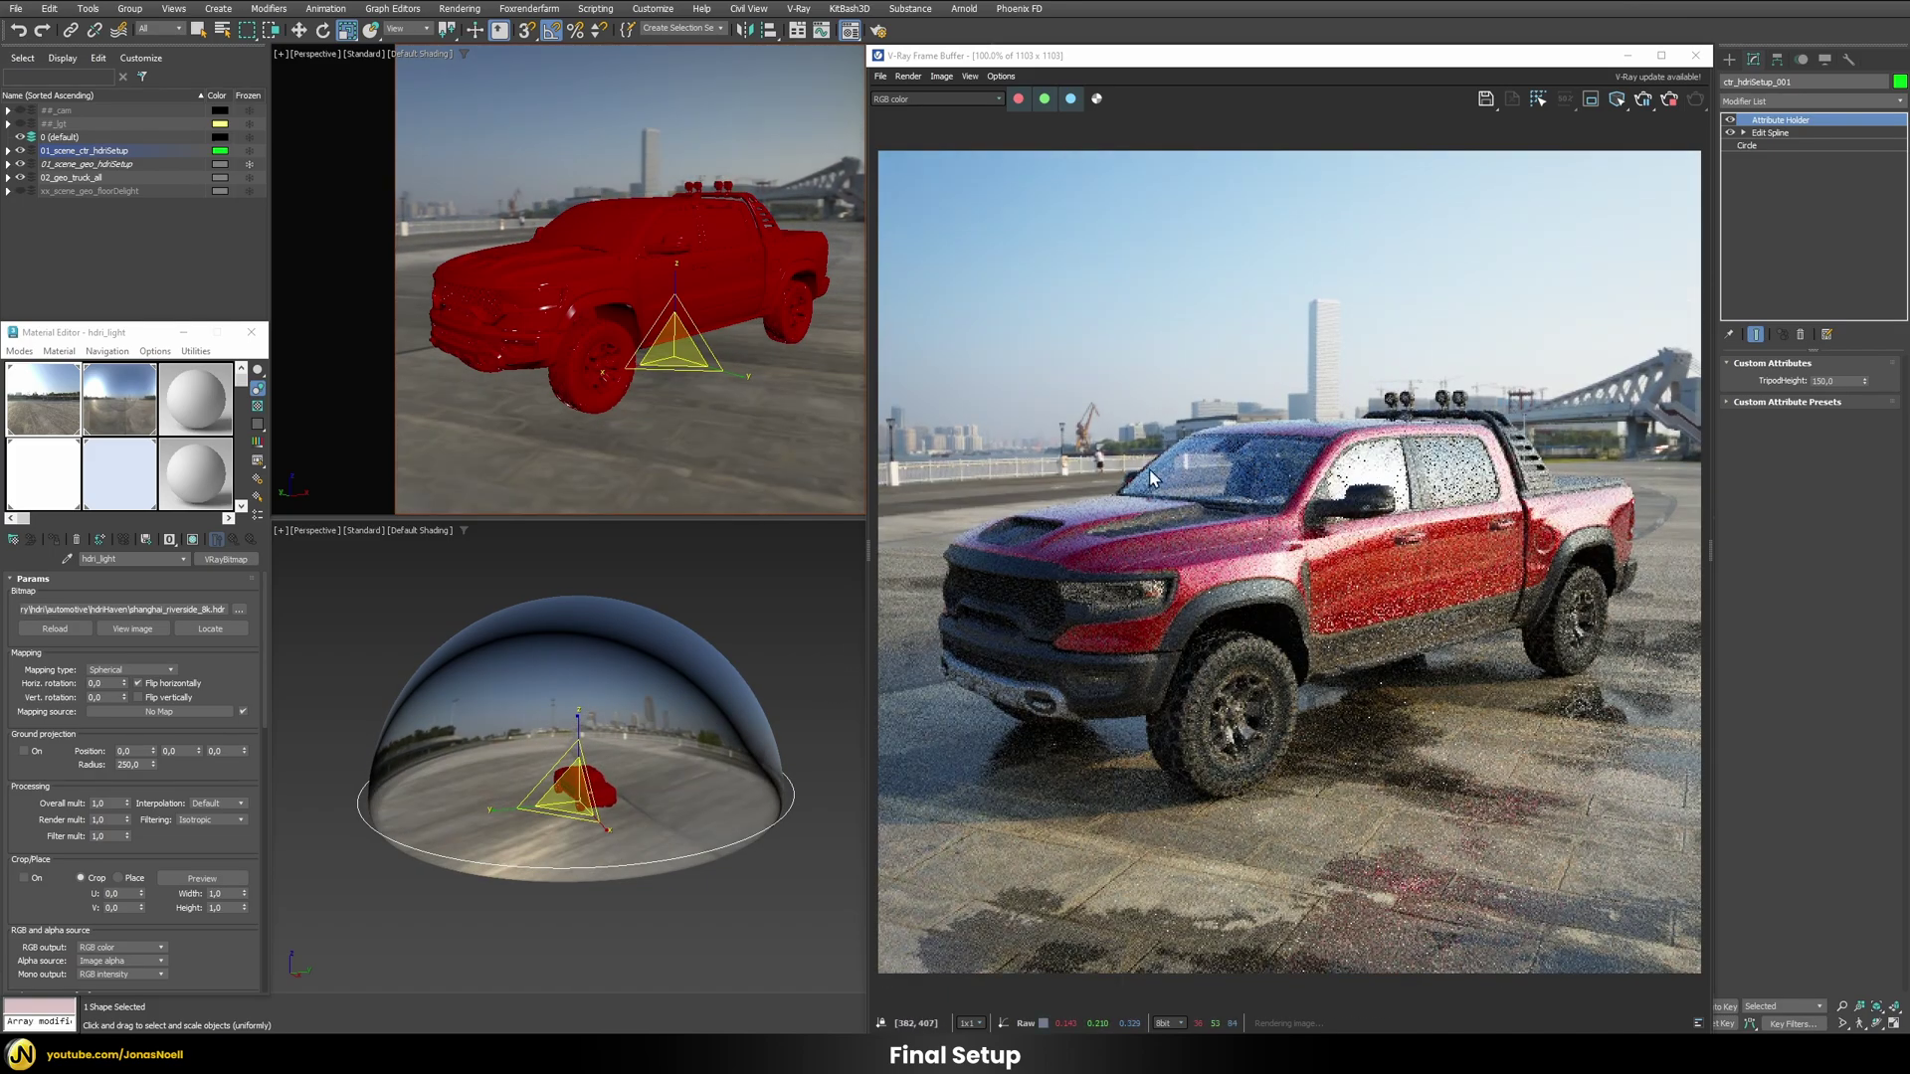
pyautogui.hotkey('ctrl', 'd')
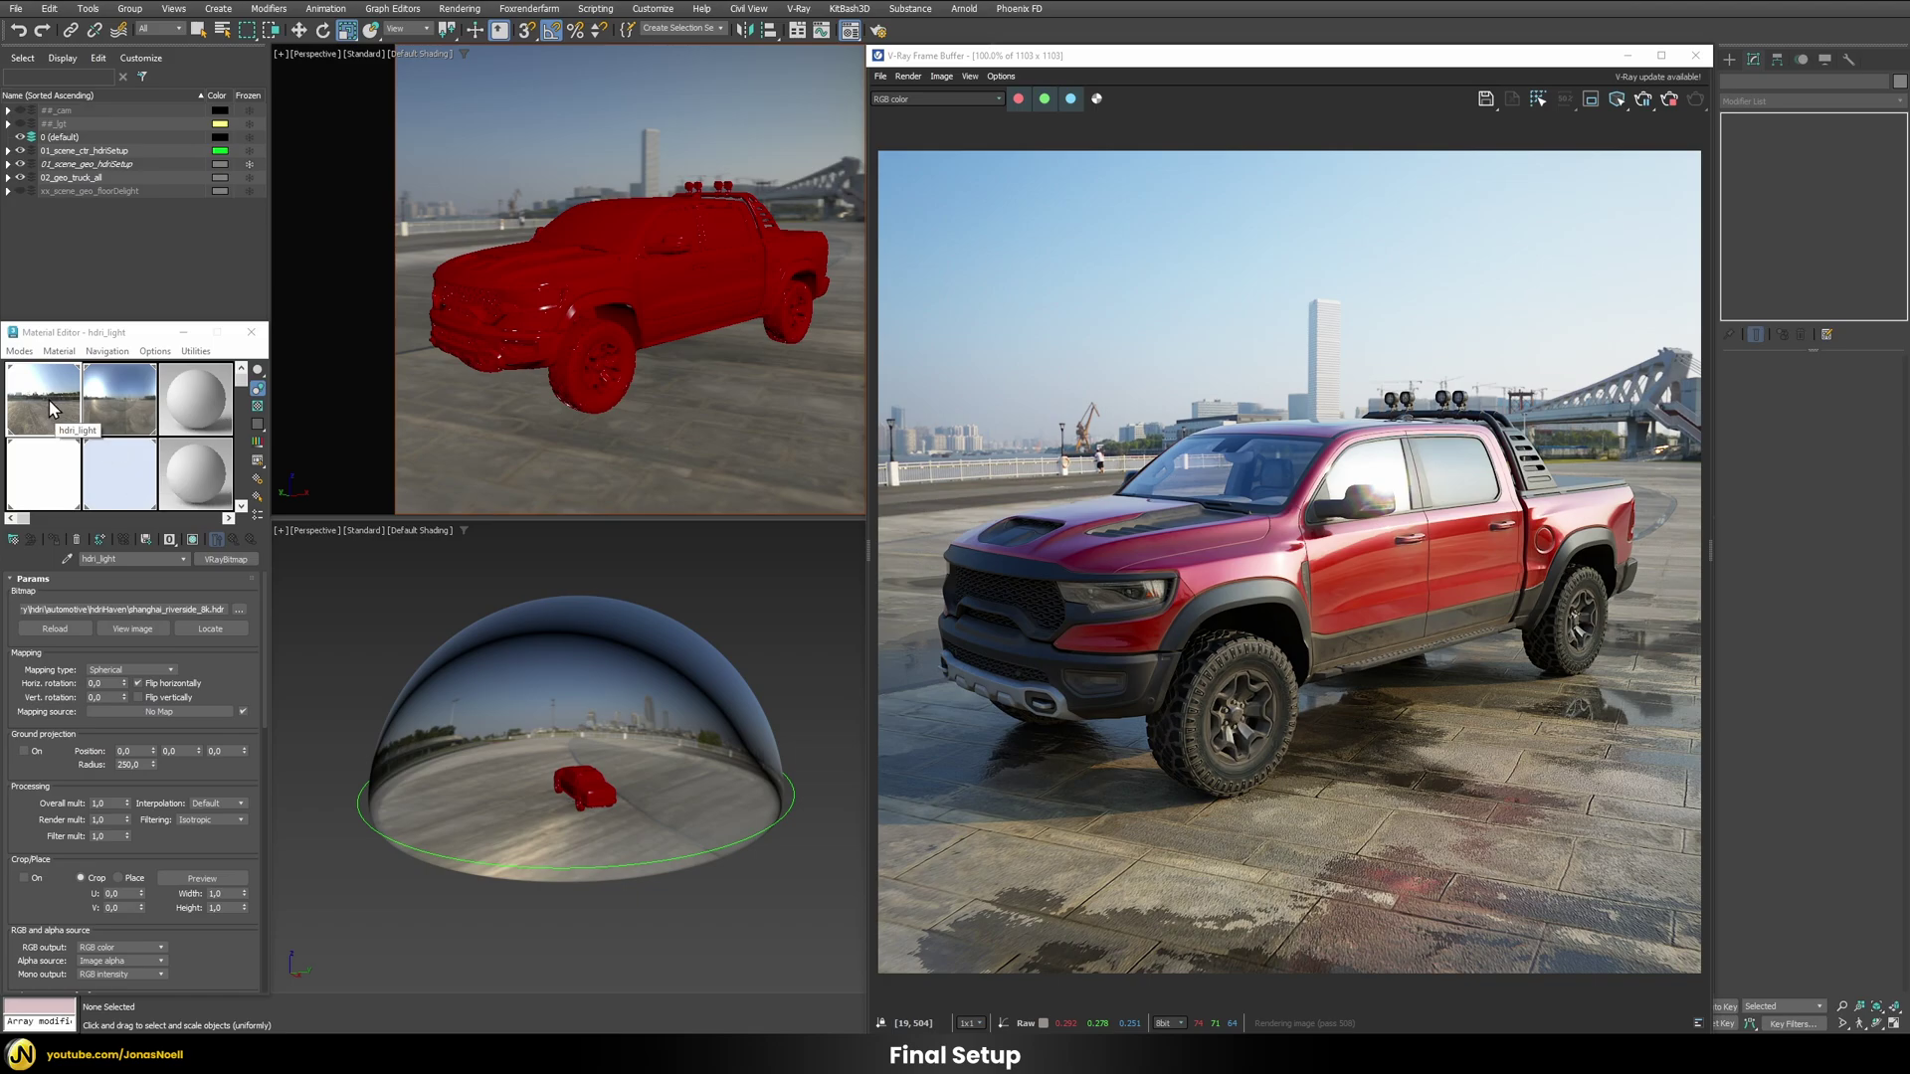
# Step: Load piazza_san_marco_8k_fixed.hdr as the hdri_dome bitmap, replacing the Shanghai riverside image
pyautogui.click(241, 608)
pyautogui.doubleClick(207, 222)
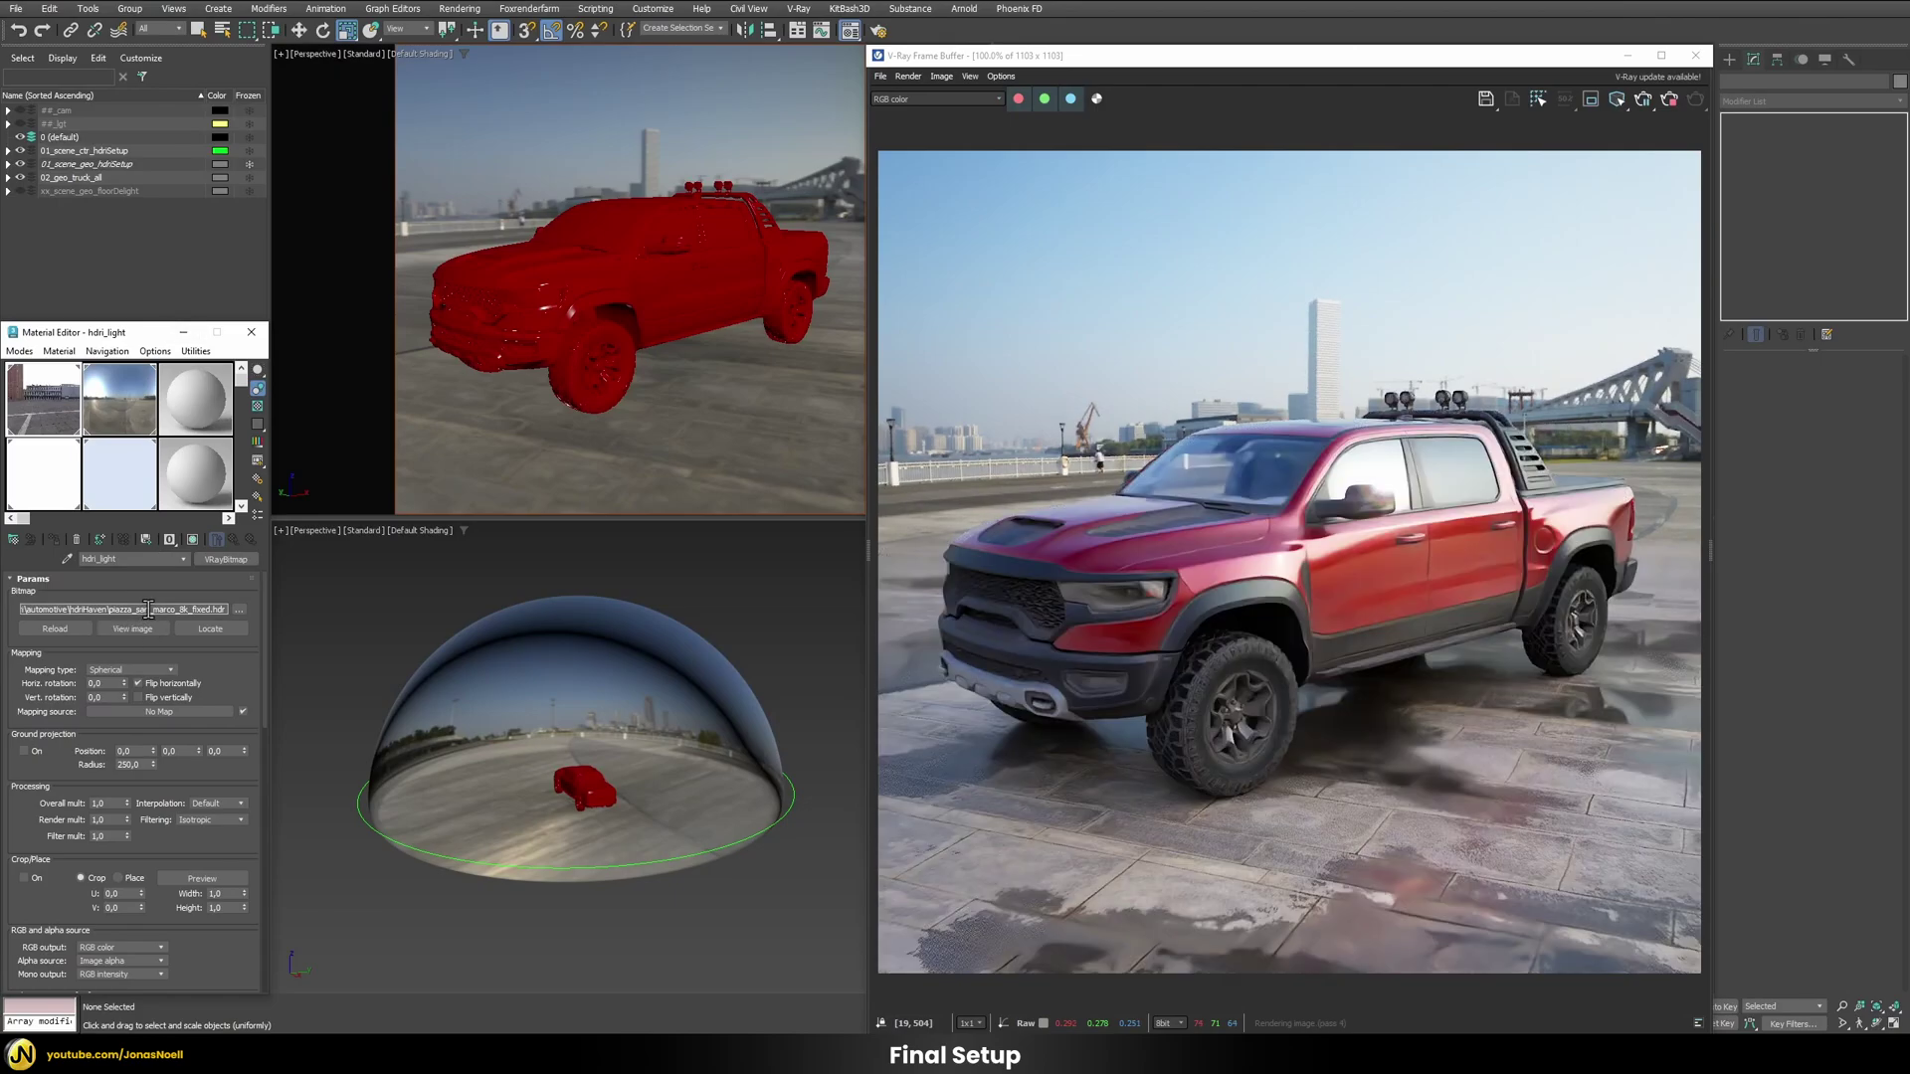
pyautogui.click(105, 394)
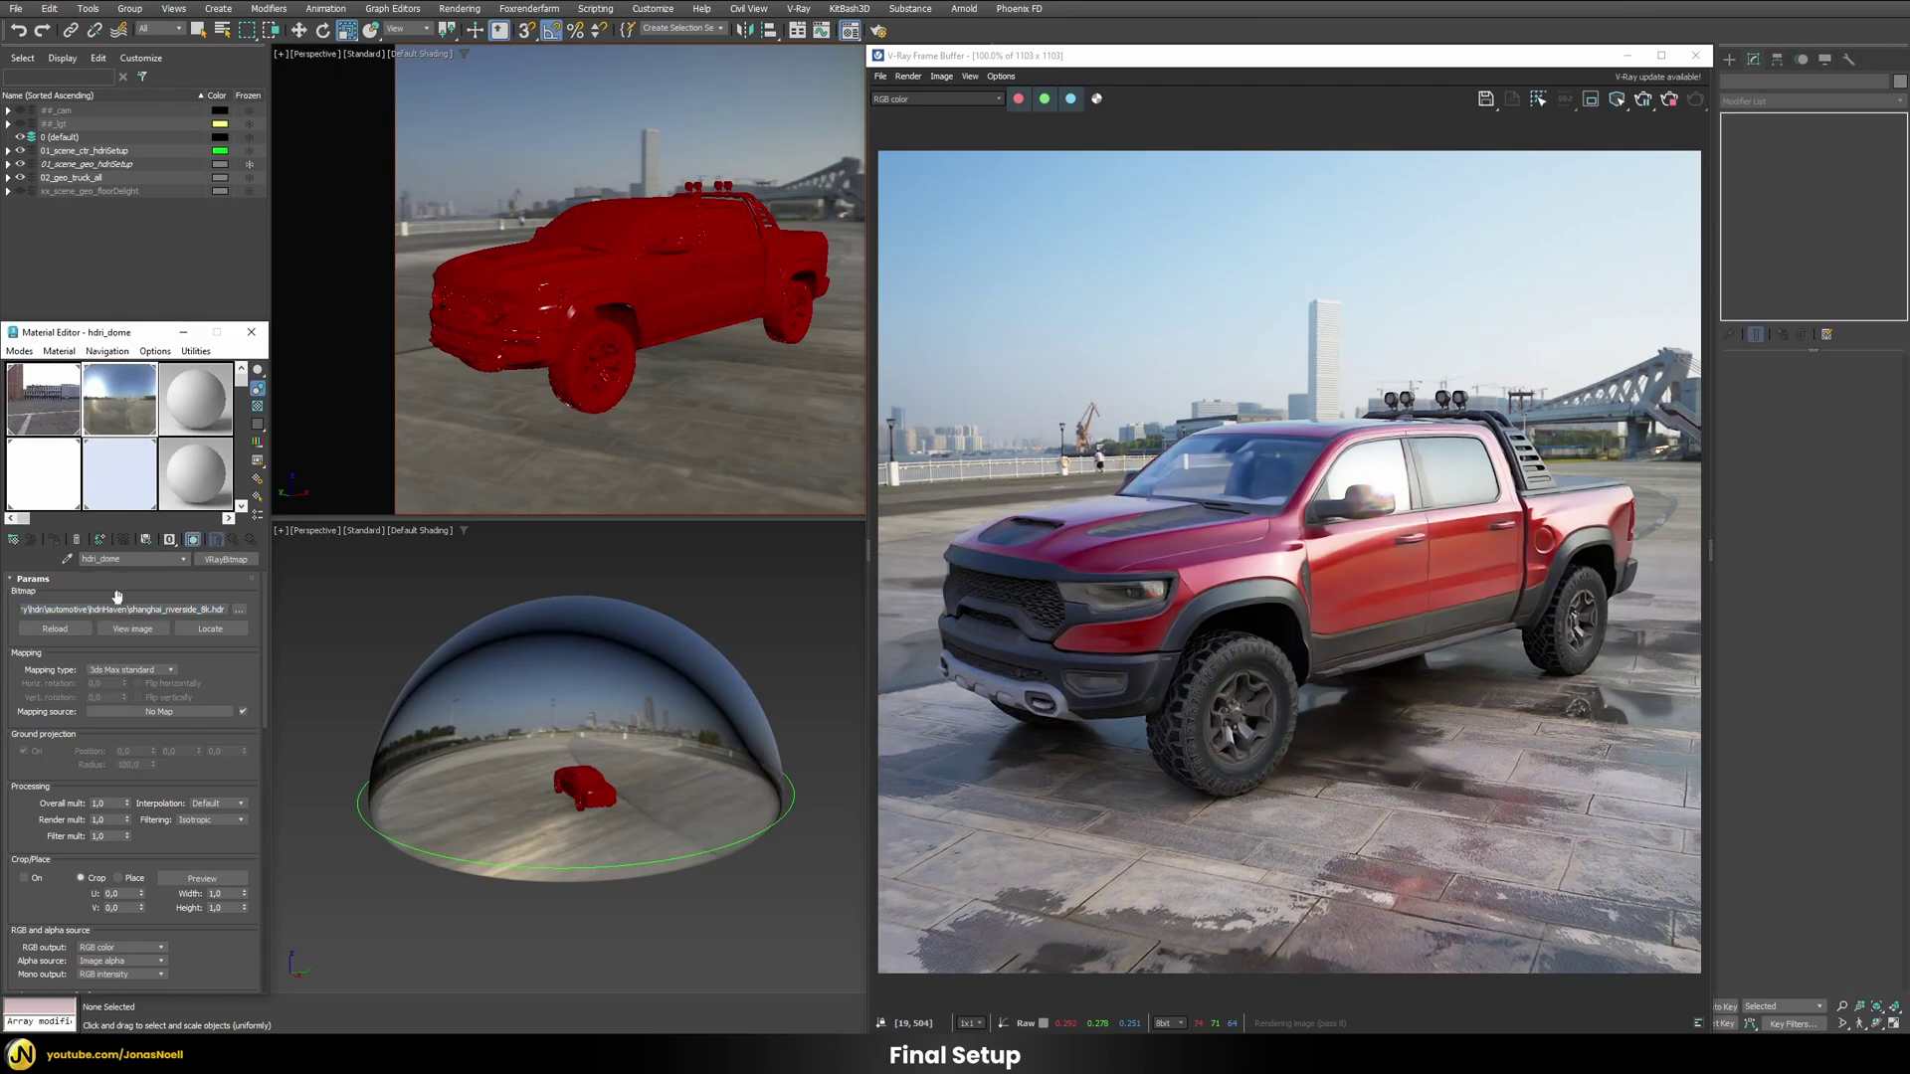
pyautogui.hotkey('ctrl', 'v')
pyautogui.press('Return')
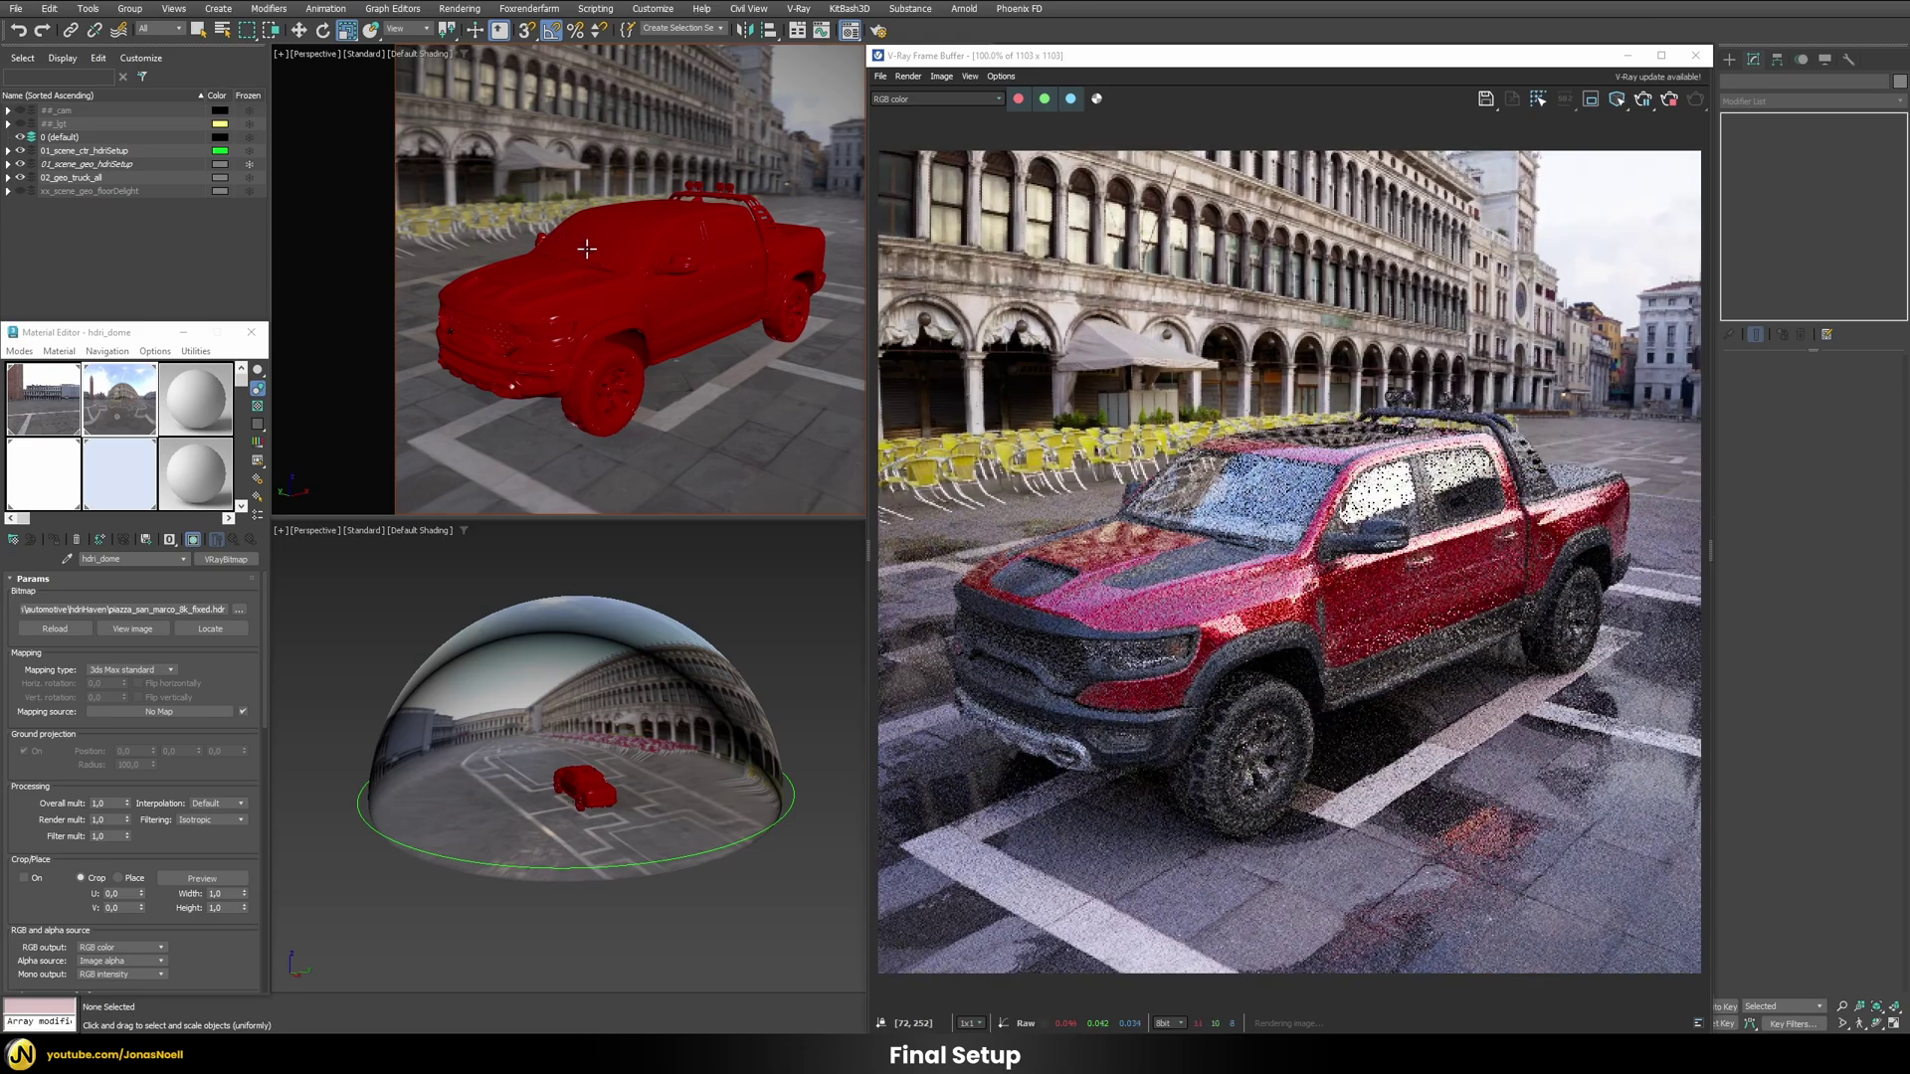
pyautogui.scroll(-2, 591, 252)
pyautogui.scroll(-1, 591, 253)
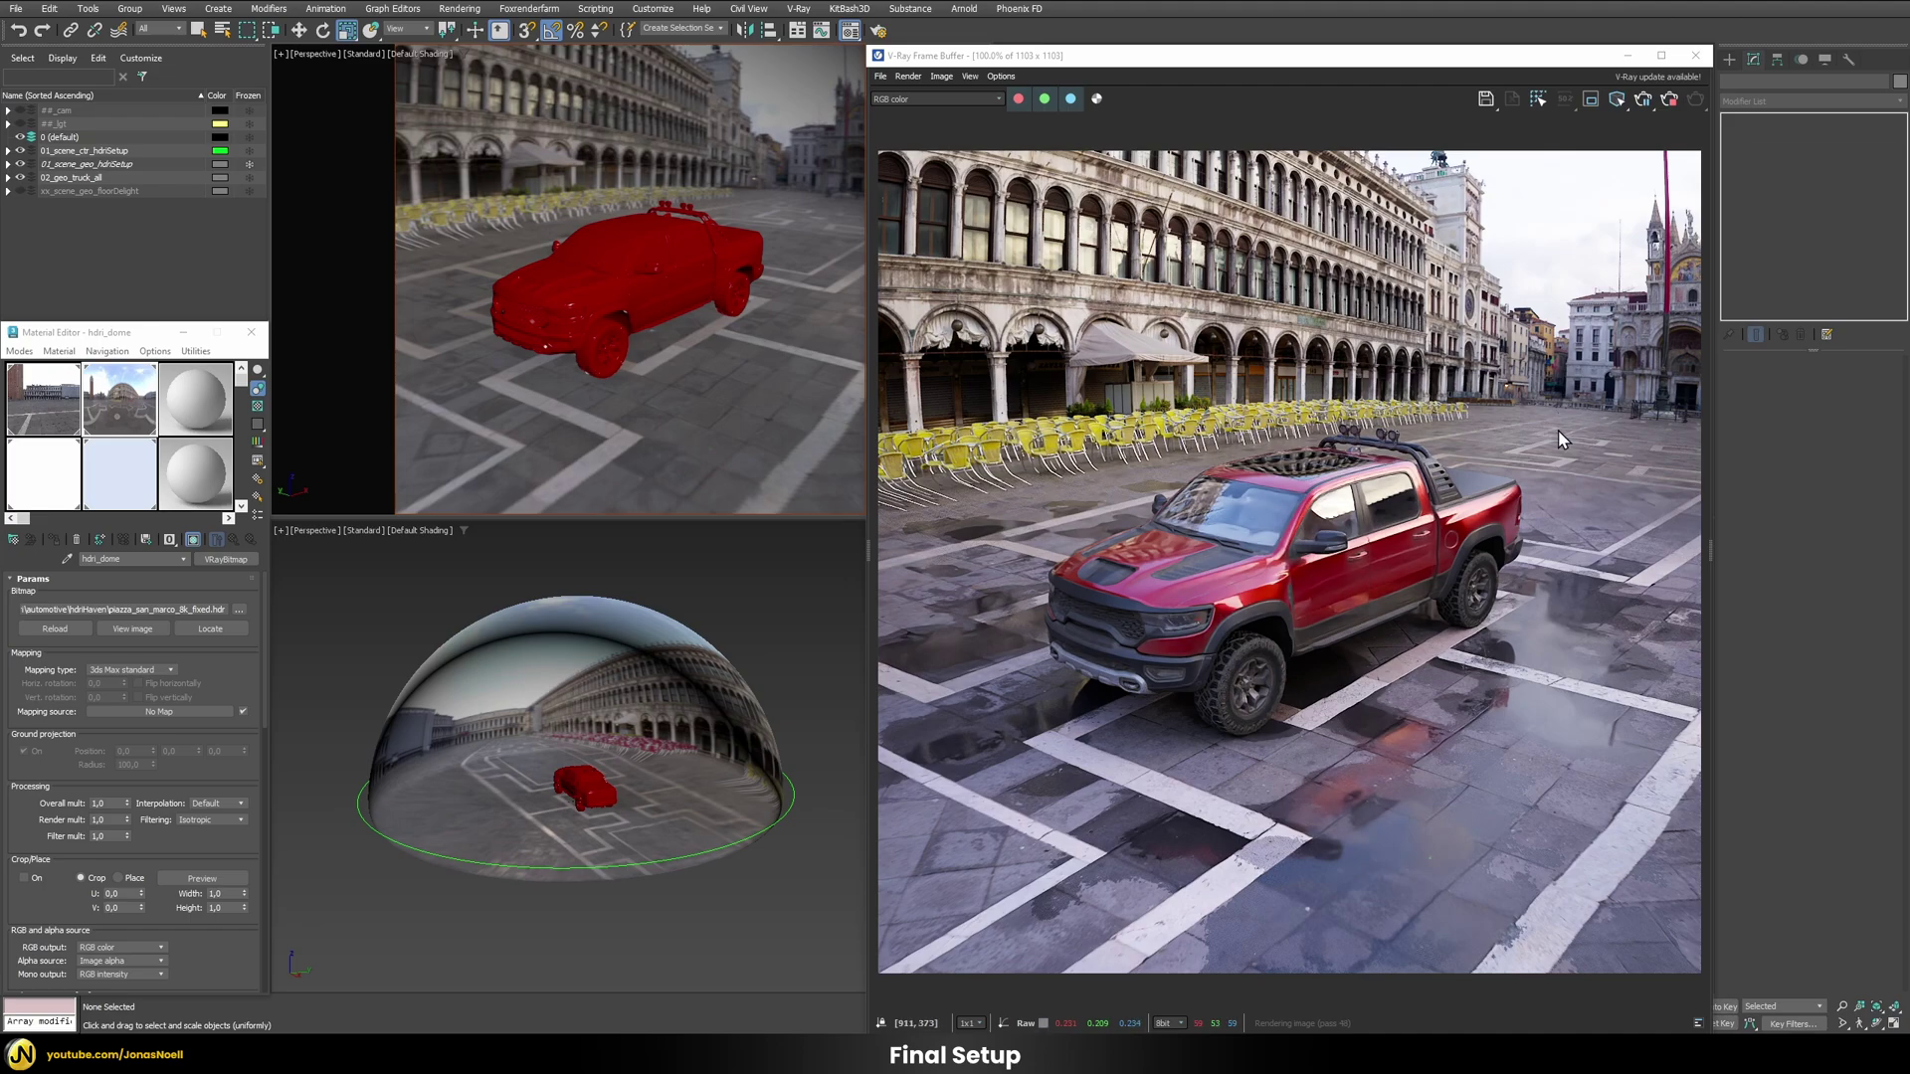
# Step: Switch the viewport to the cam_floorDelight camera
pyautogui.click(319, 52)
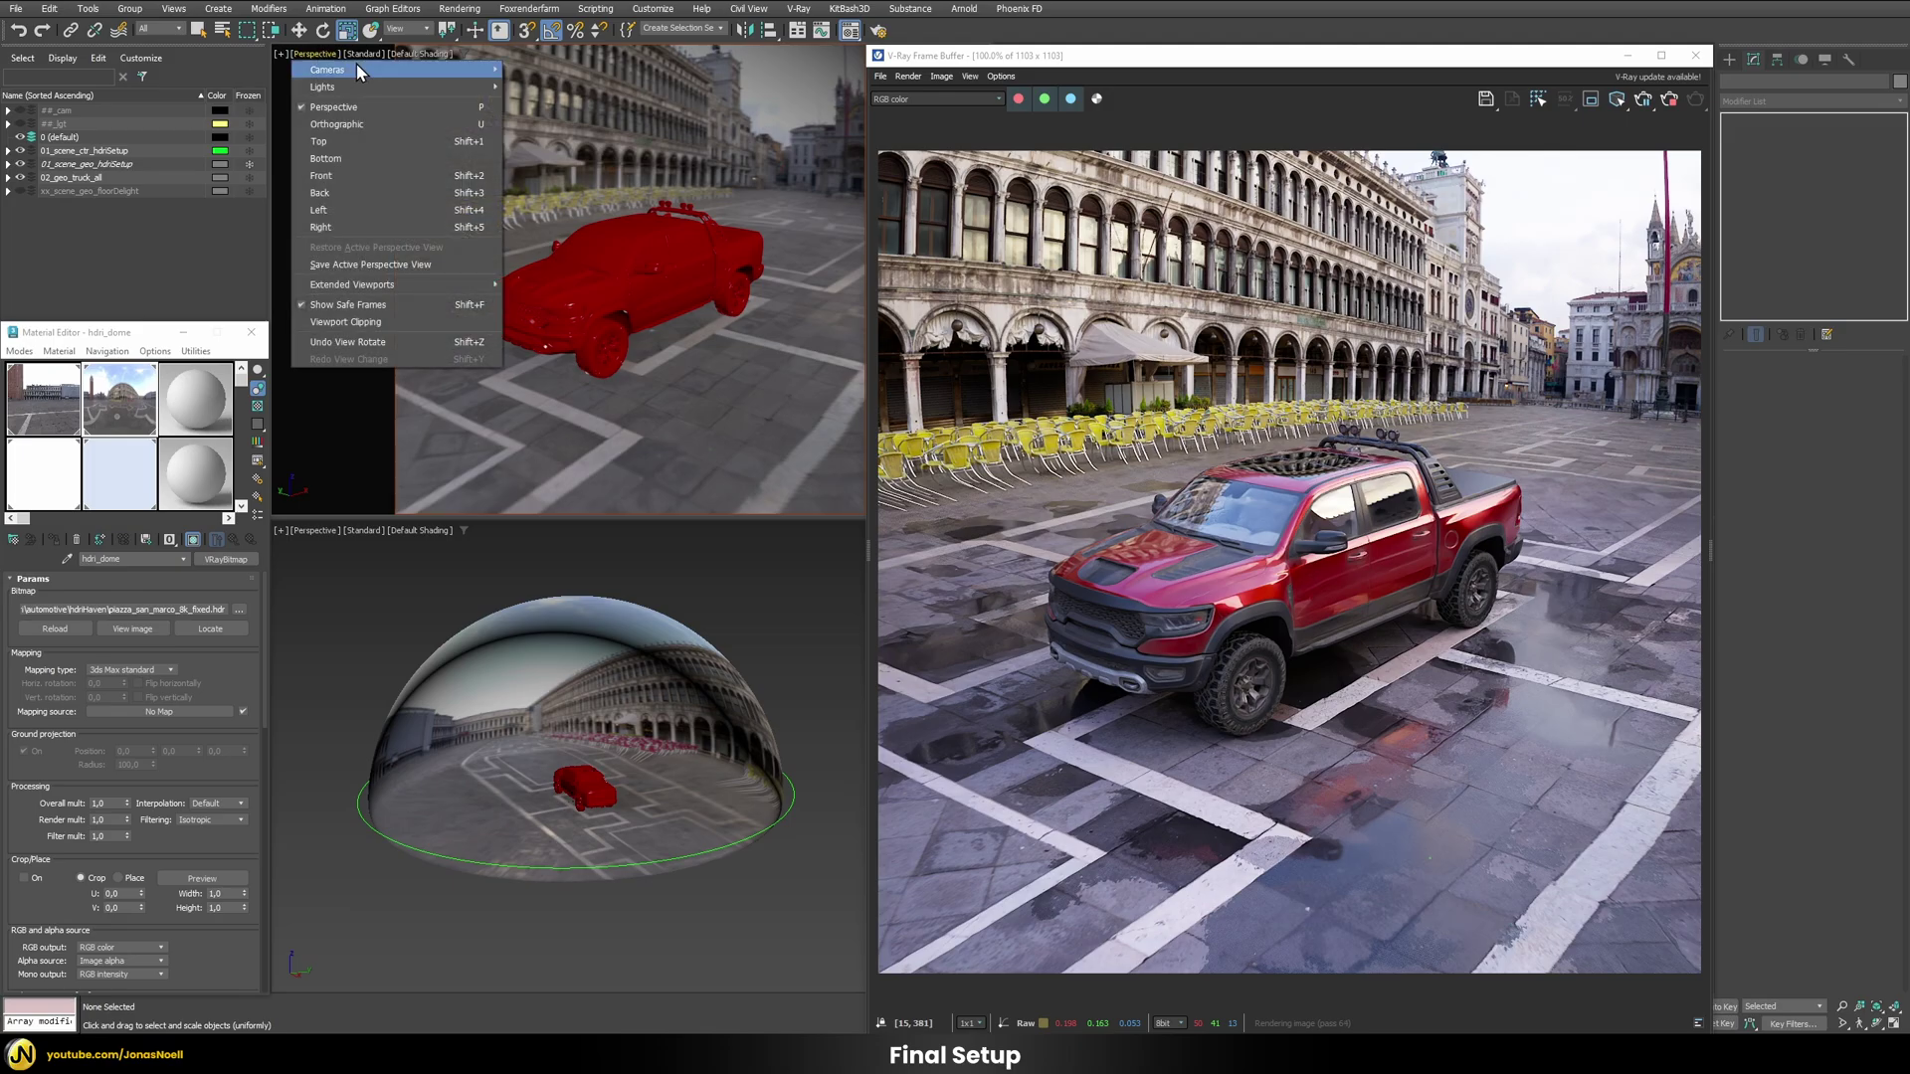
pyautogui.moveTo(429, 67)
pyautogui.click(549, 71)
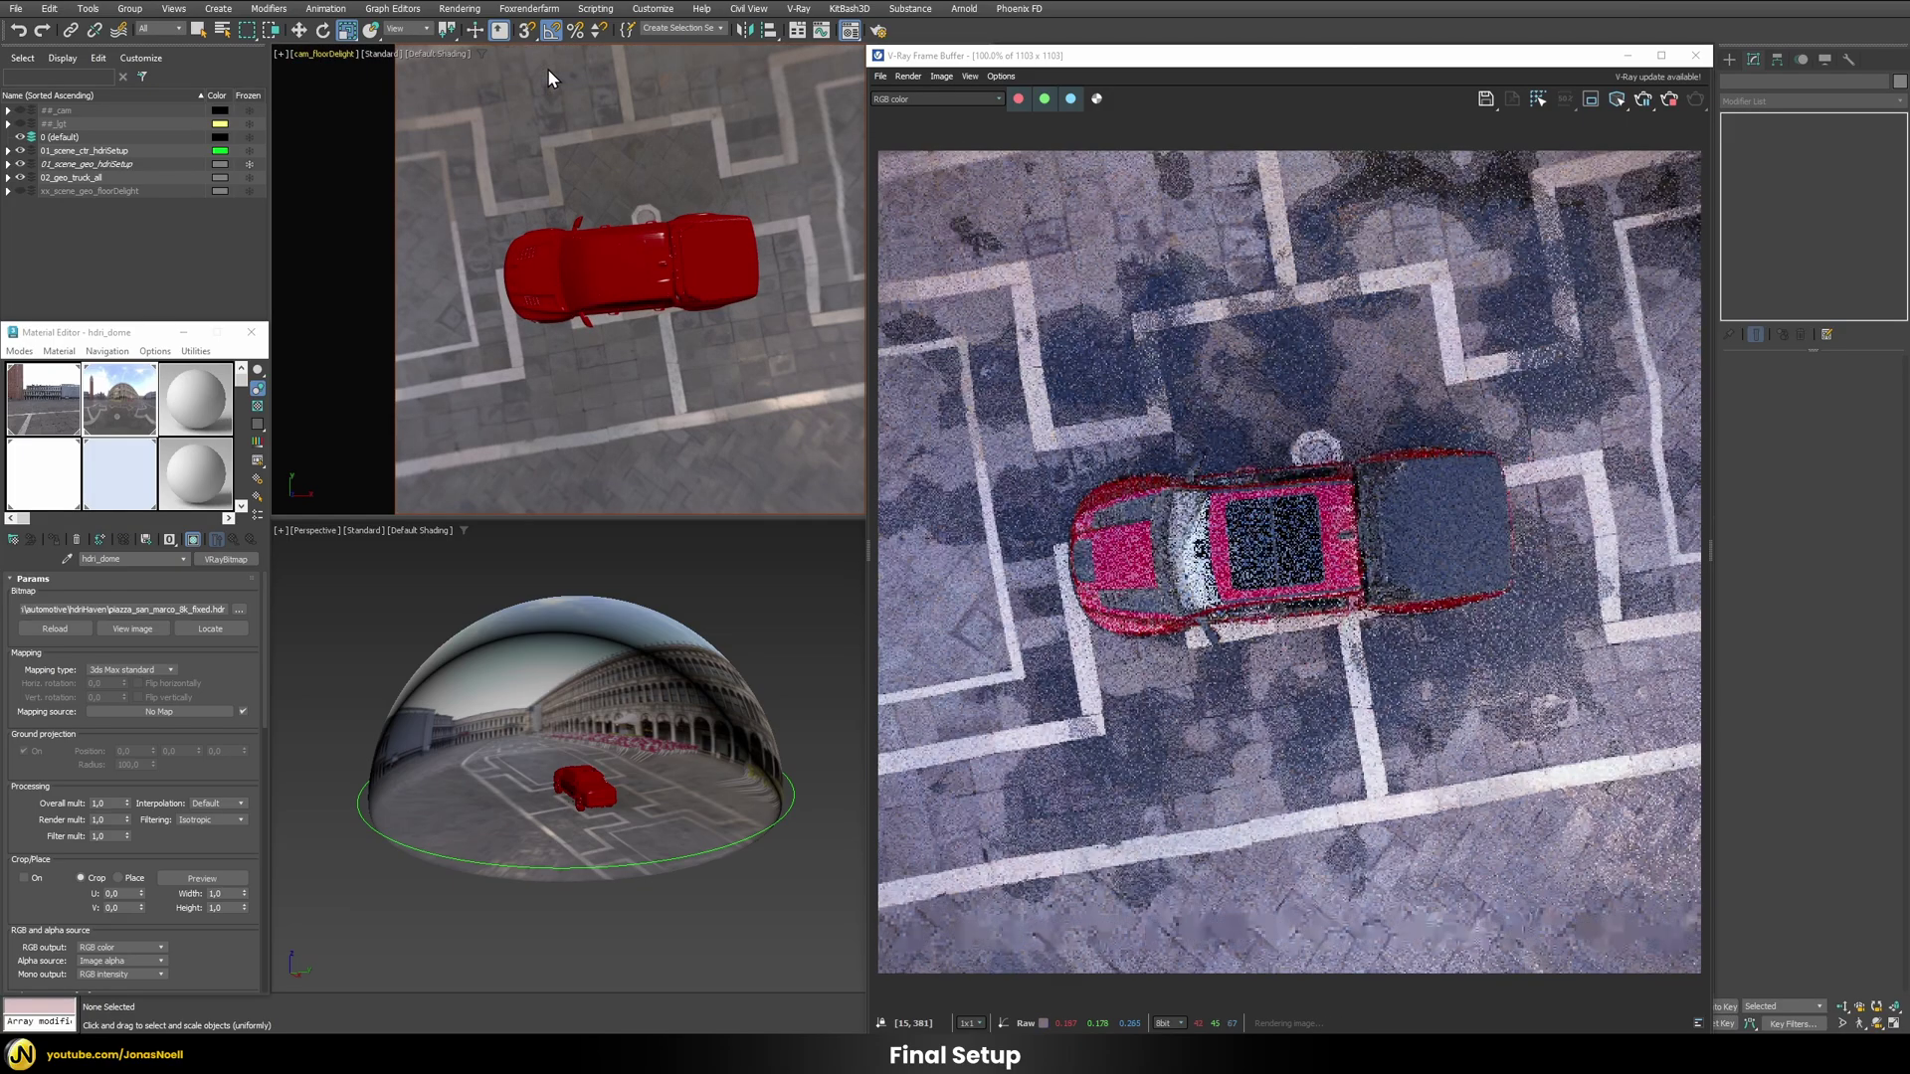
# Step: Hide the 02_geo_truck_all layer and show the xx_scene_geo_floorDelight layer
pyautogui.click(20, 177)
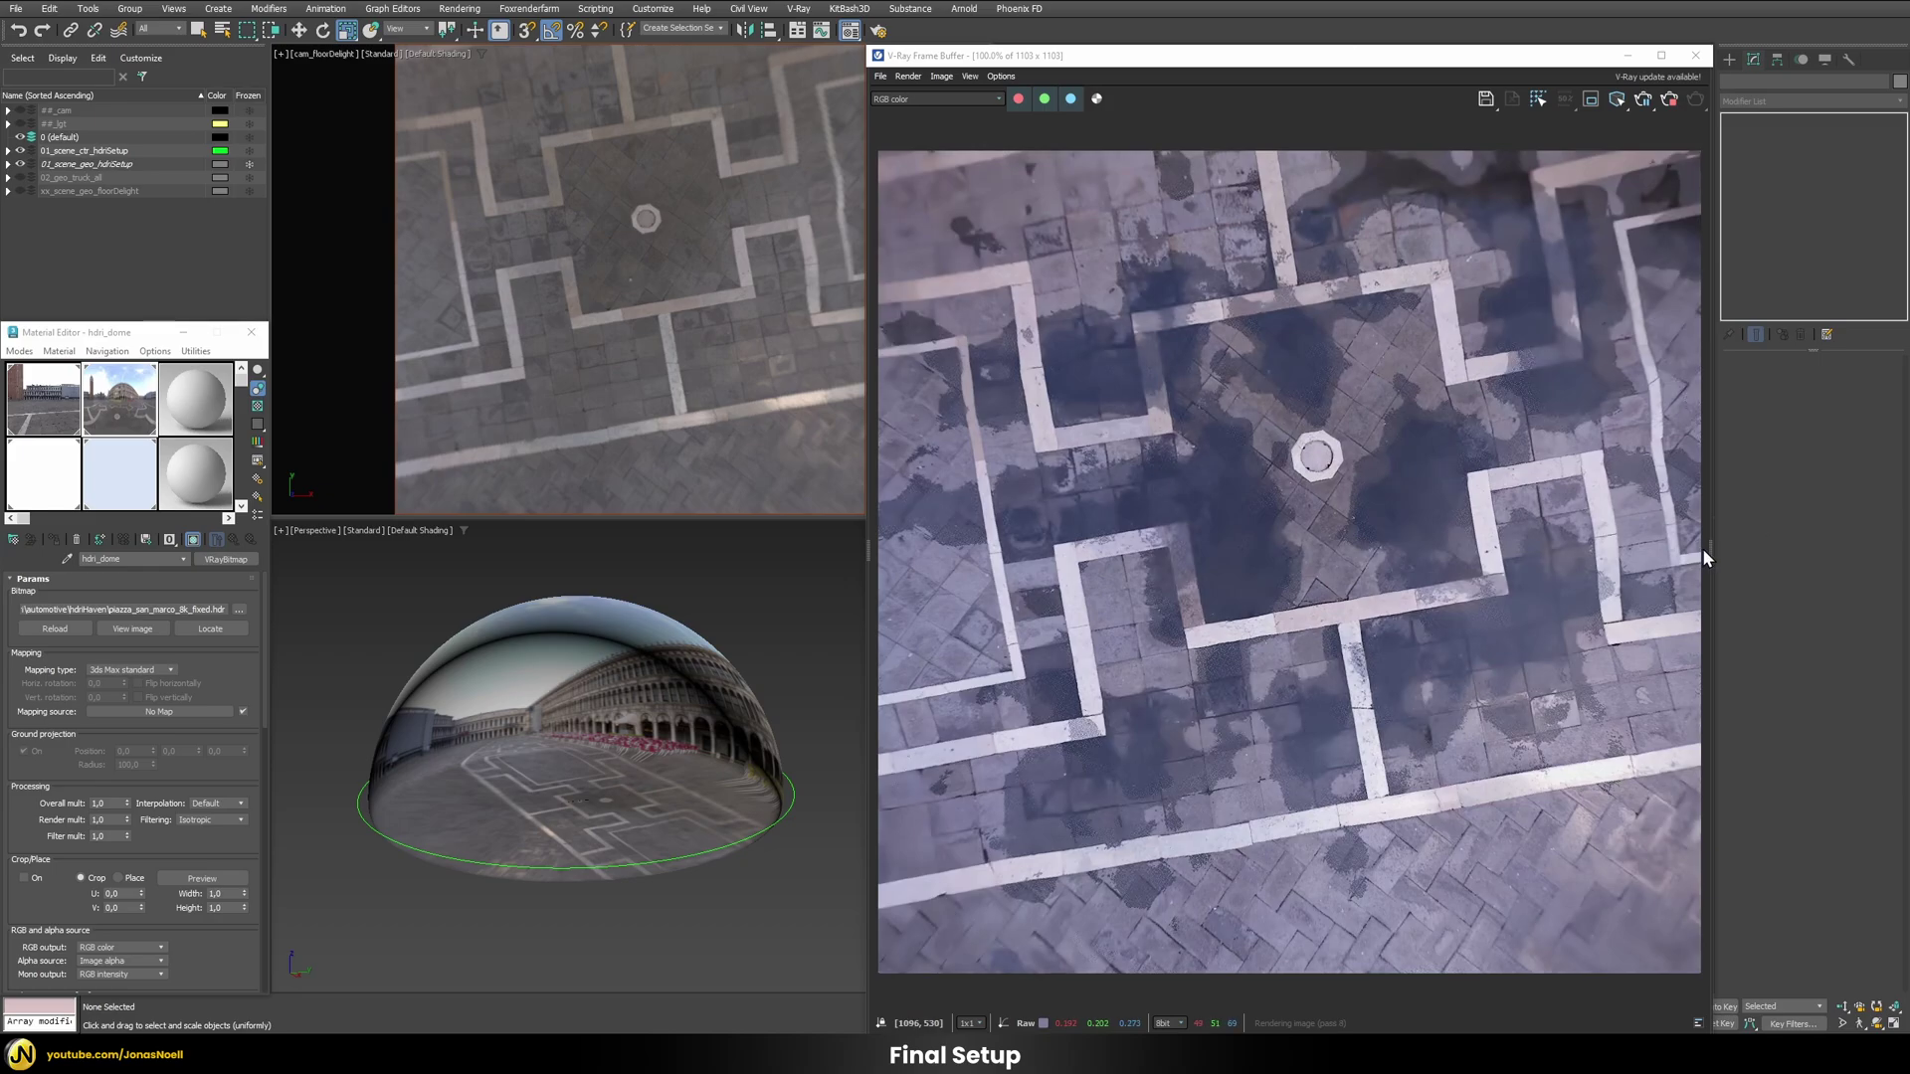
pyautogui.click(1705, 549)
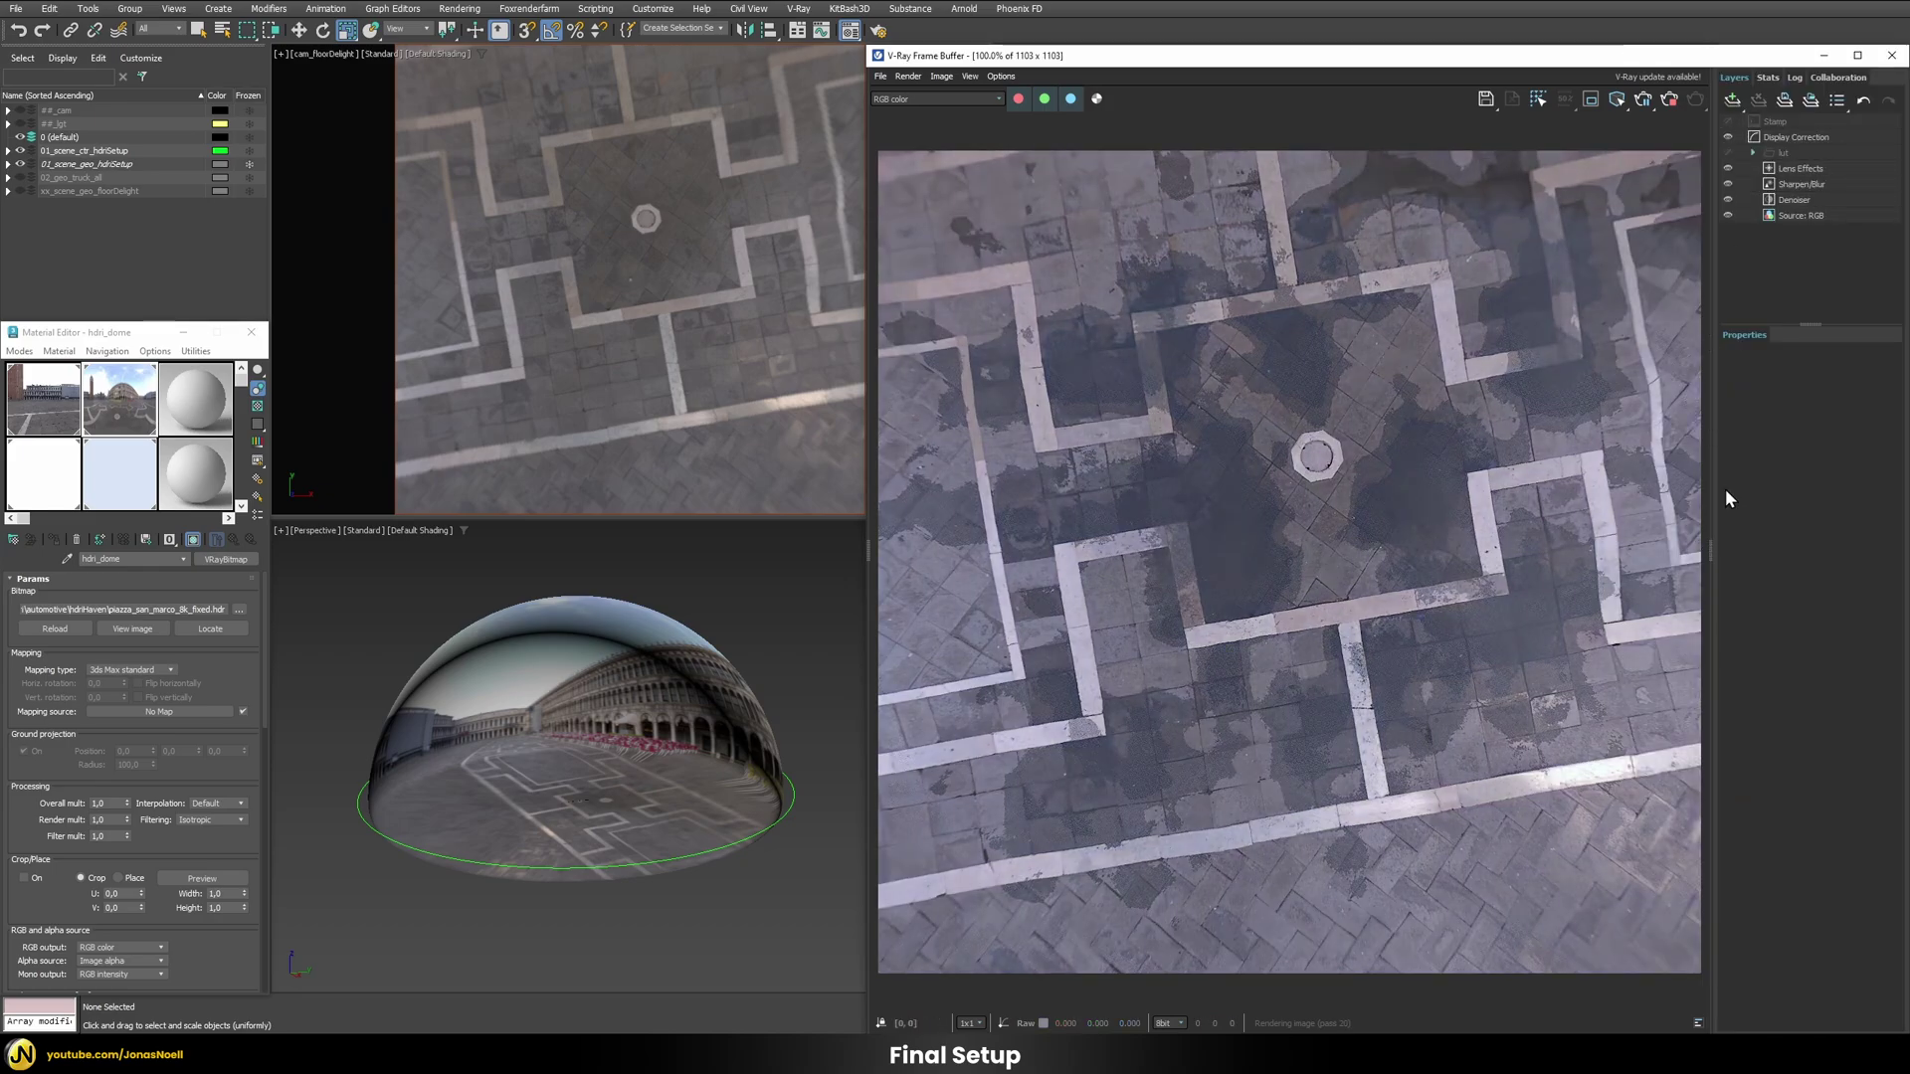
pyautogui.click(1714, 553)
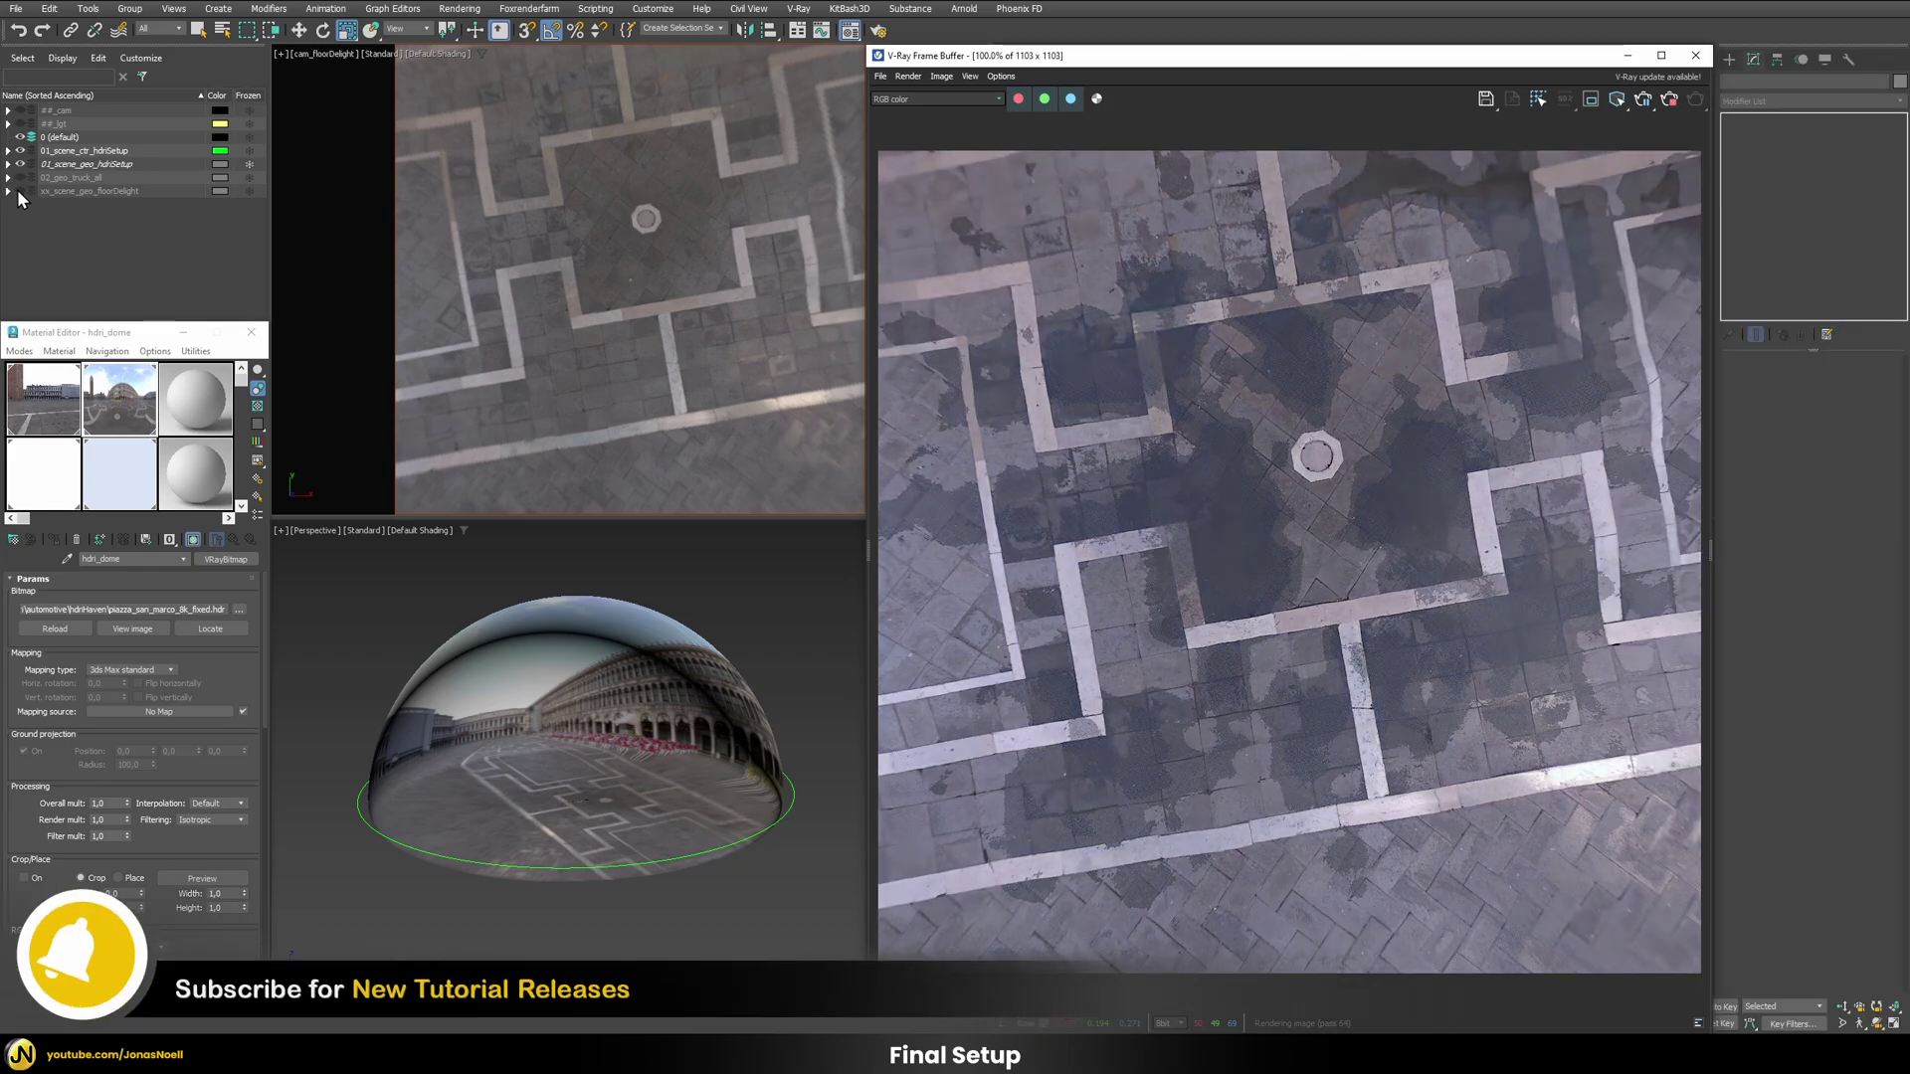
pyautogui.click(20, 190)
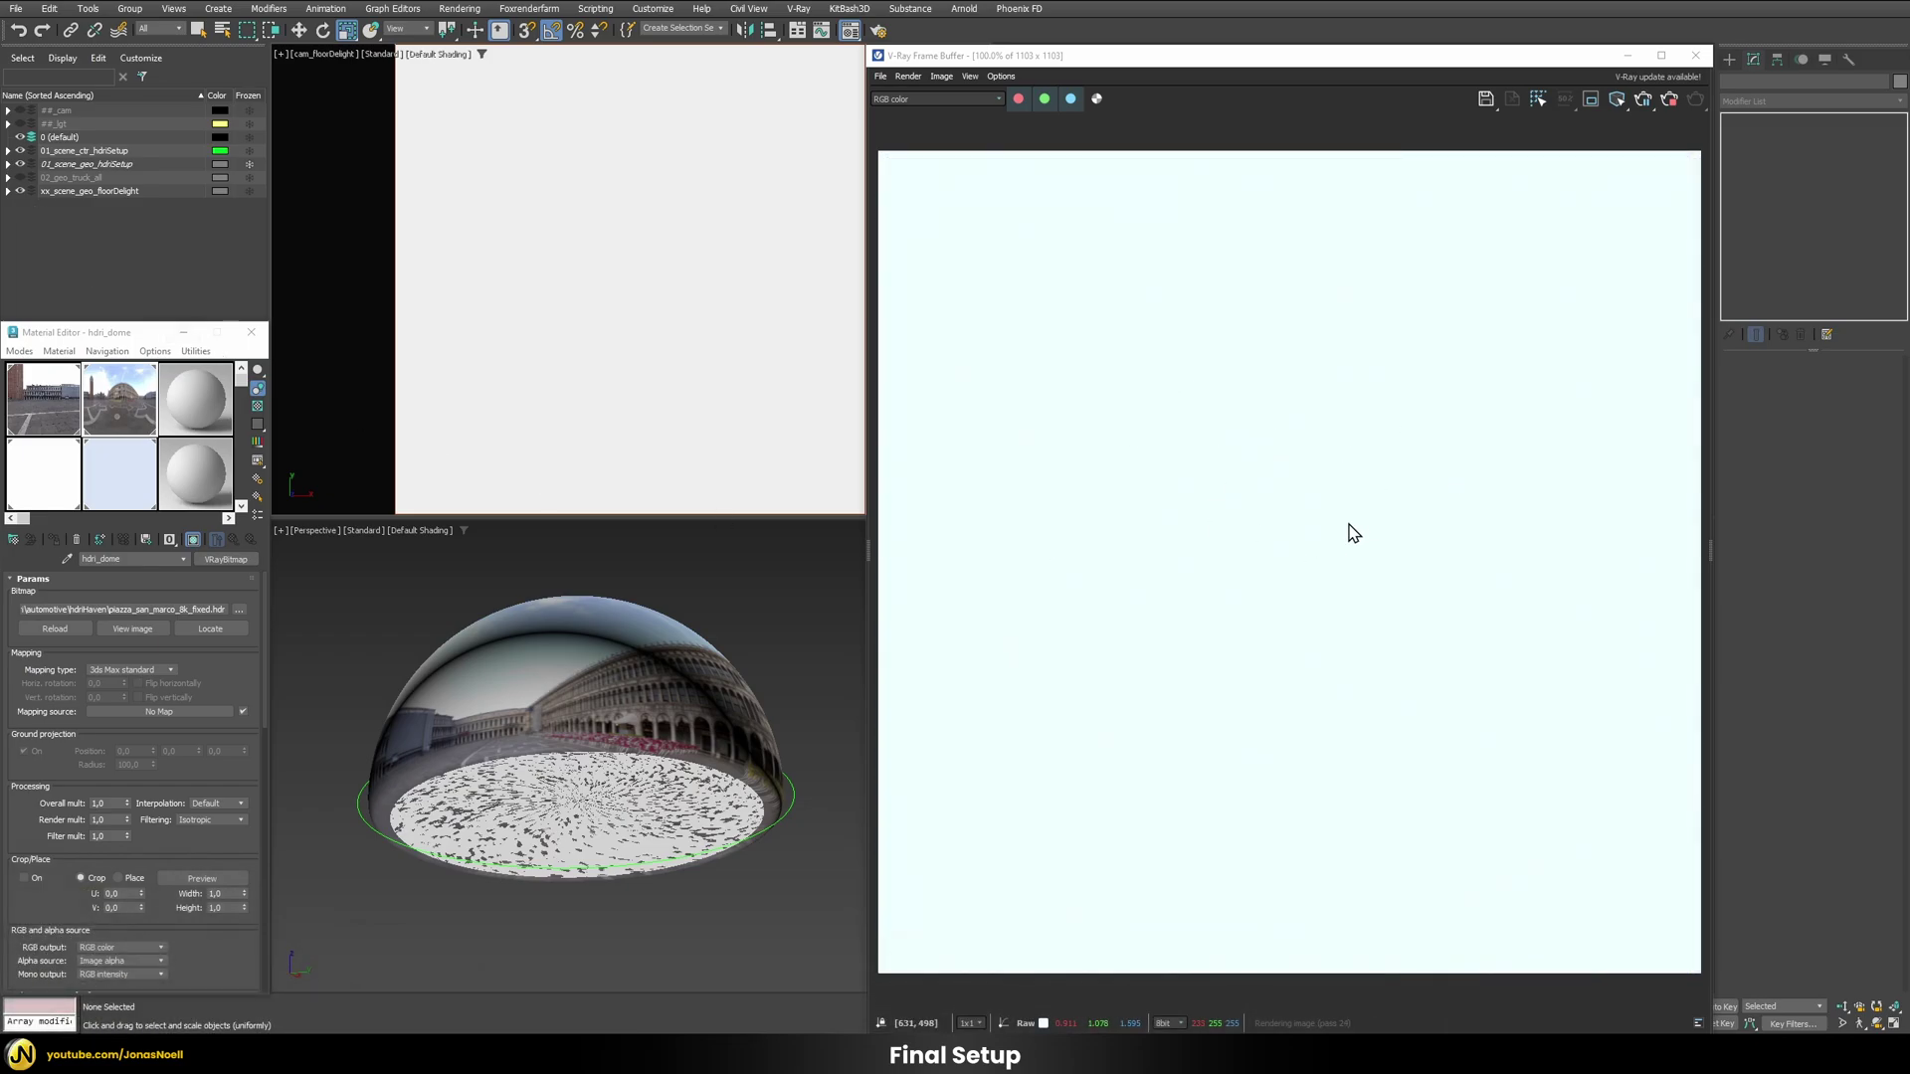
# Step: Eyedrop the rendered floor colour from the VFB into colorDivide's colour
pyautogui.click(114, 479)
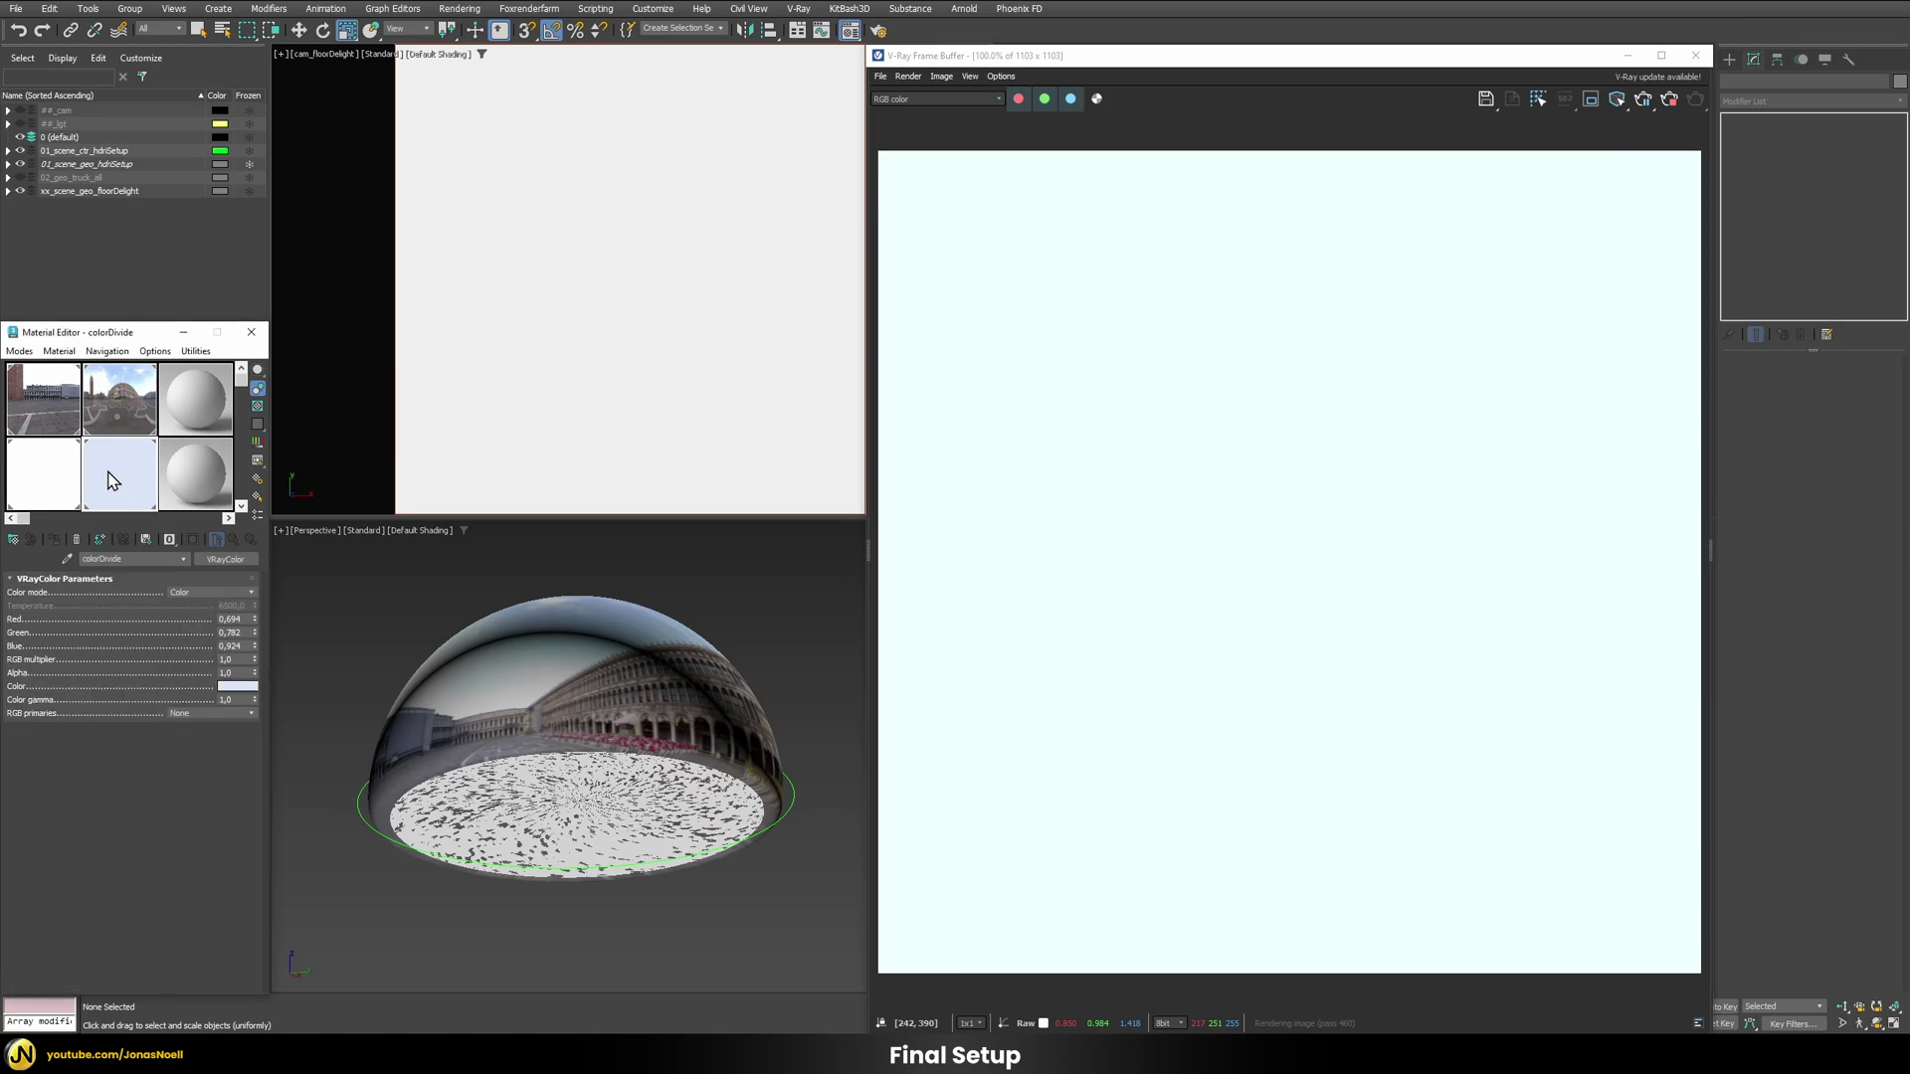
pyautogui.click(237, 687)
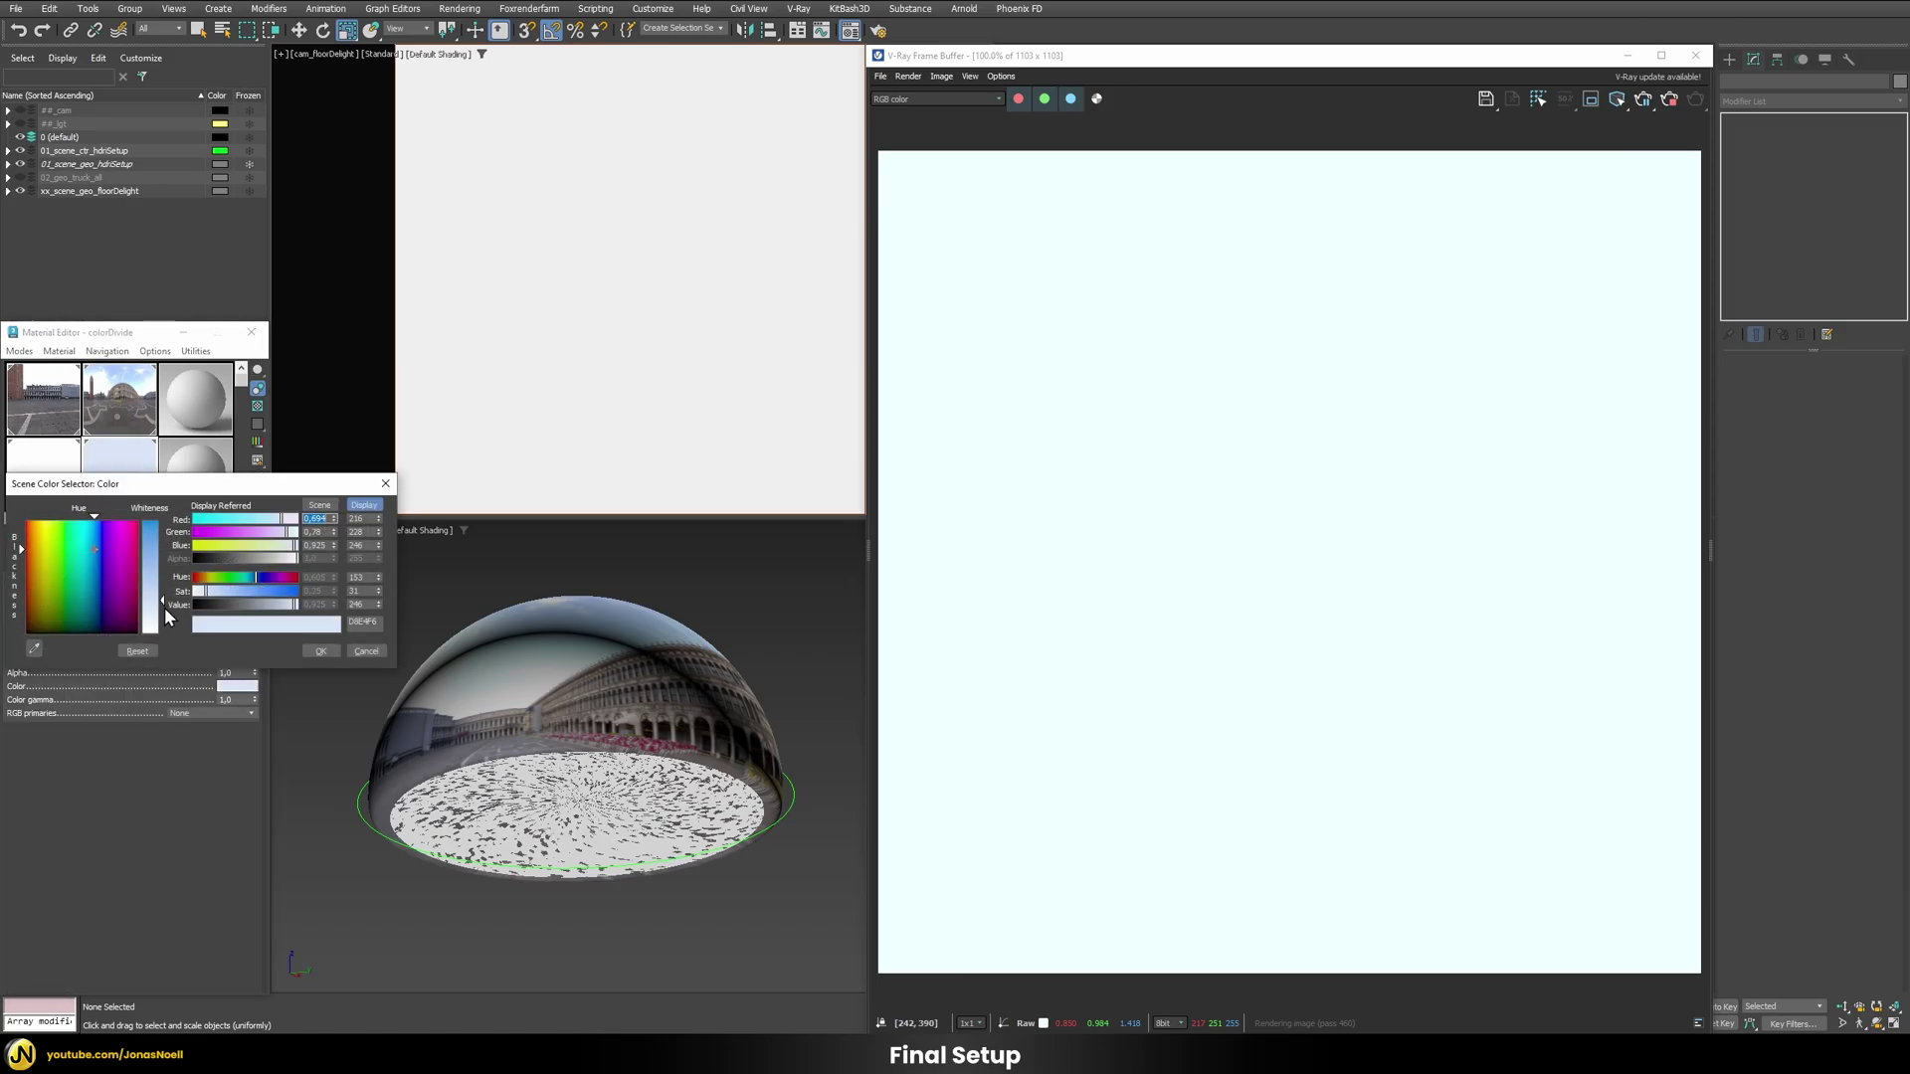
pyautogui.click(34, 648)
pyautogui.click(1252, 549)
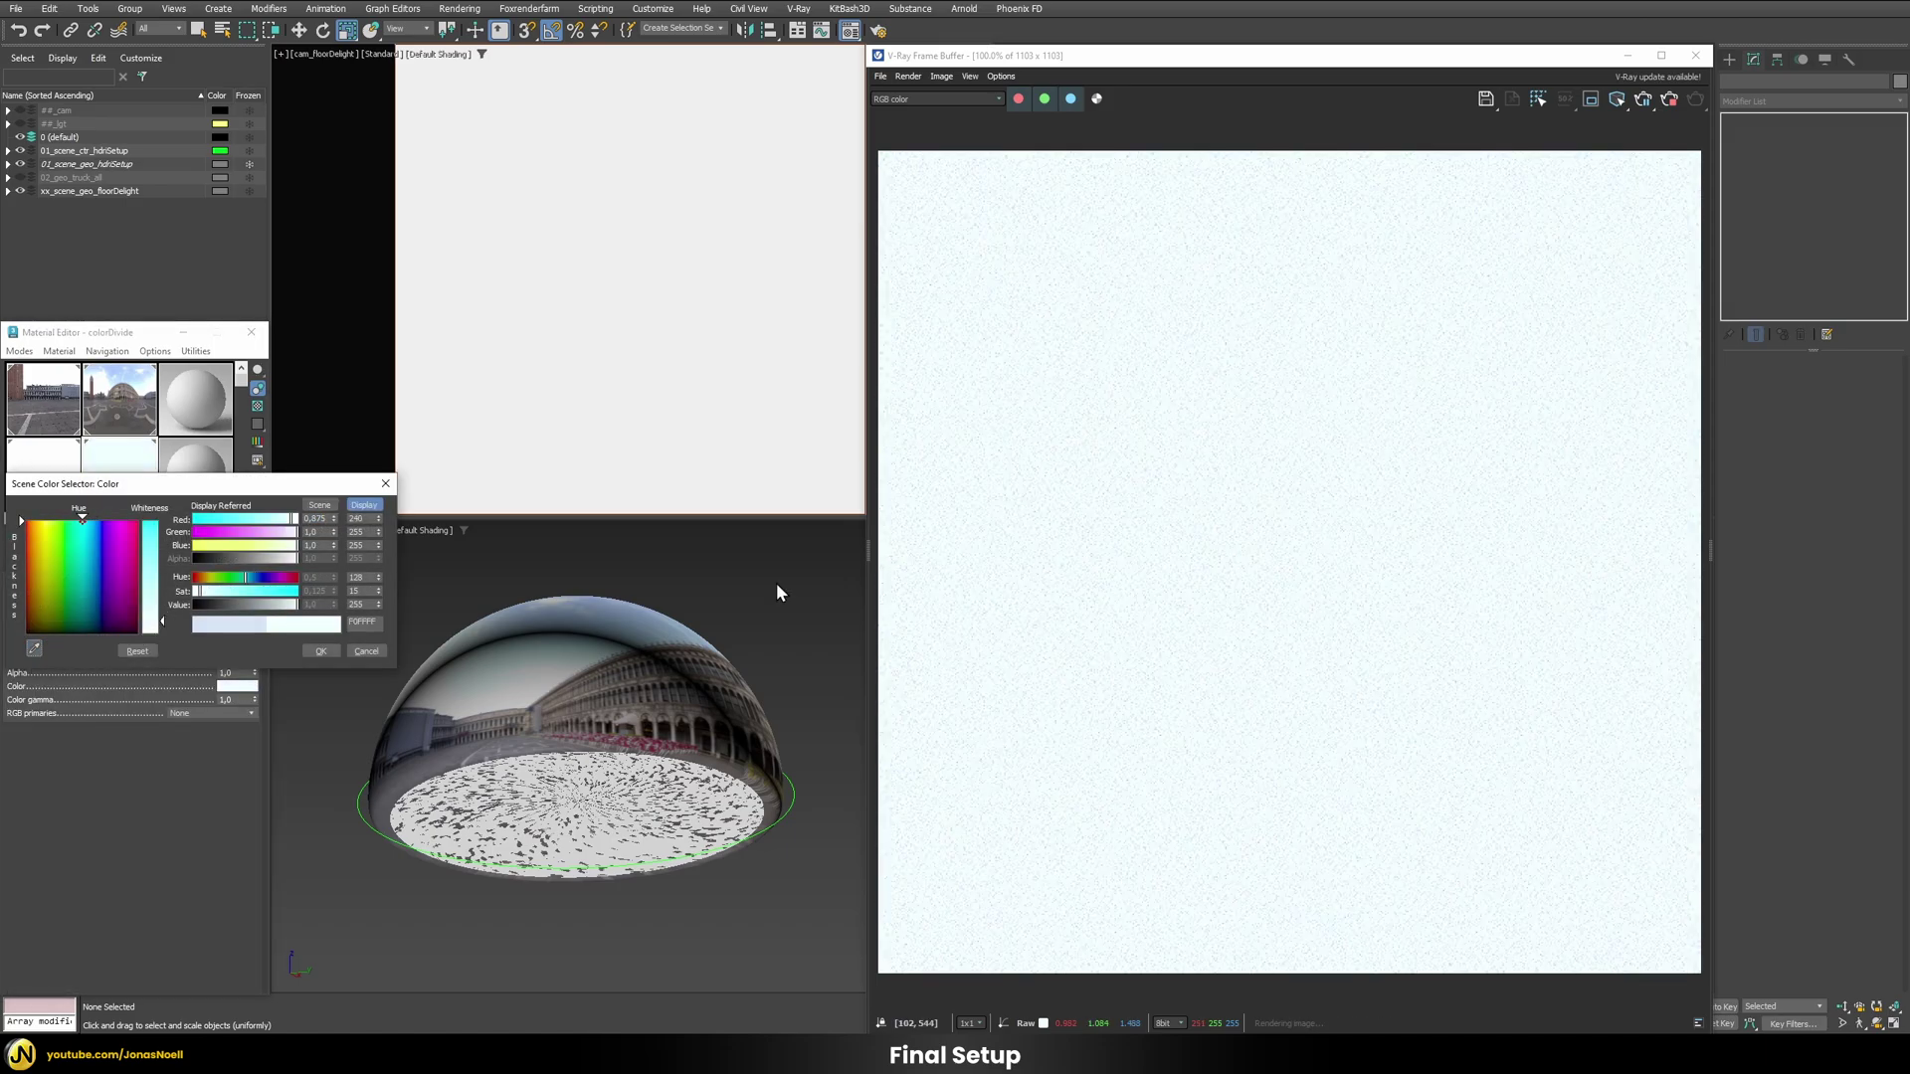
pyautogui.moveTo(318, 483); pyautogui.dragTo(1262, 481)
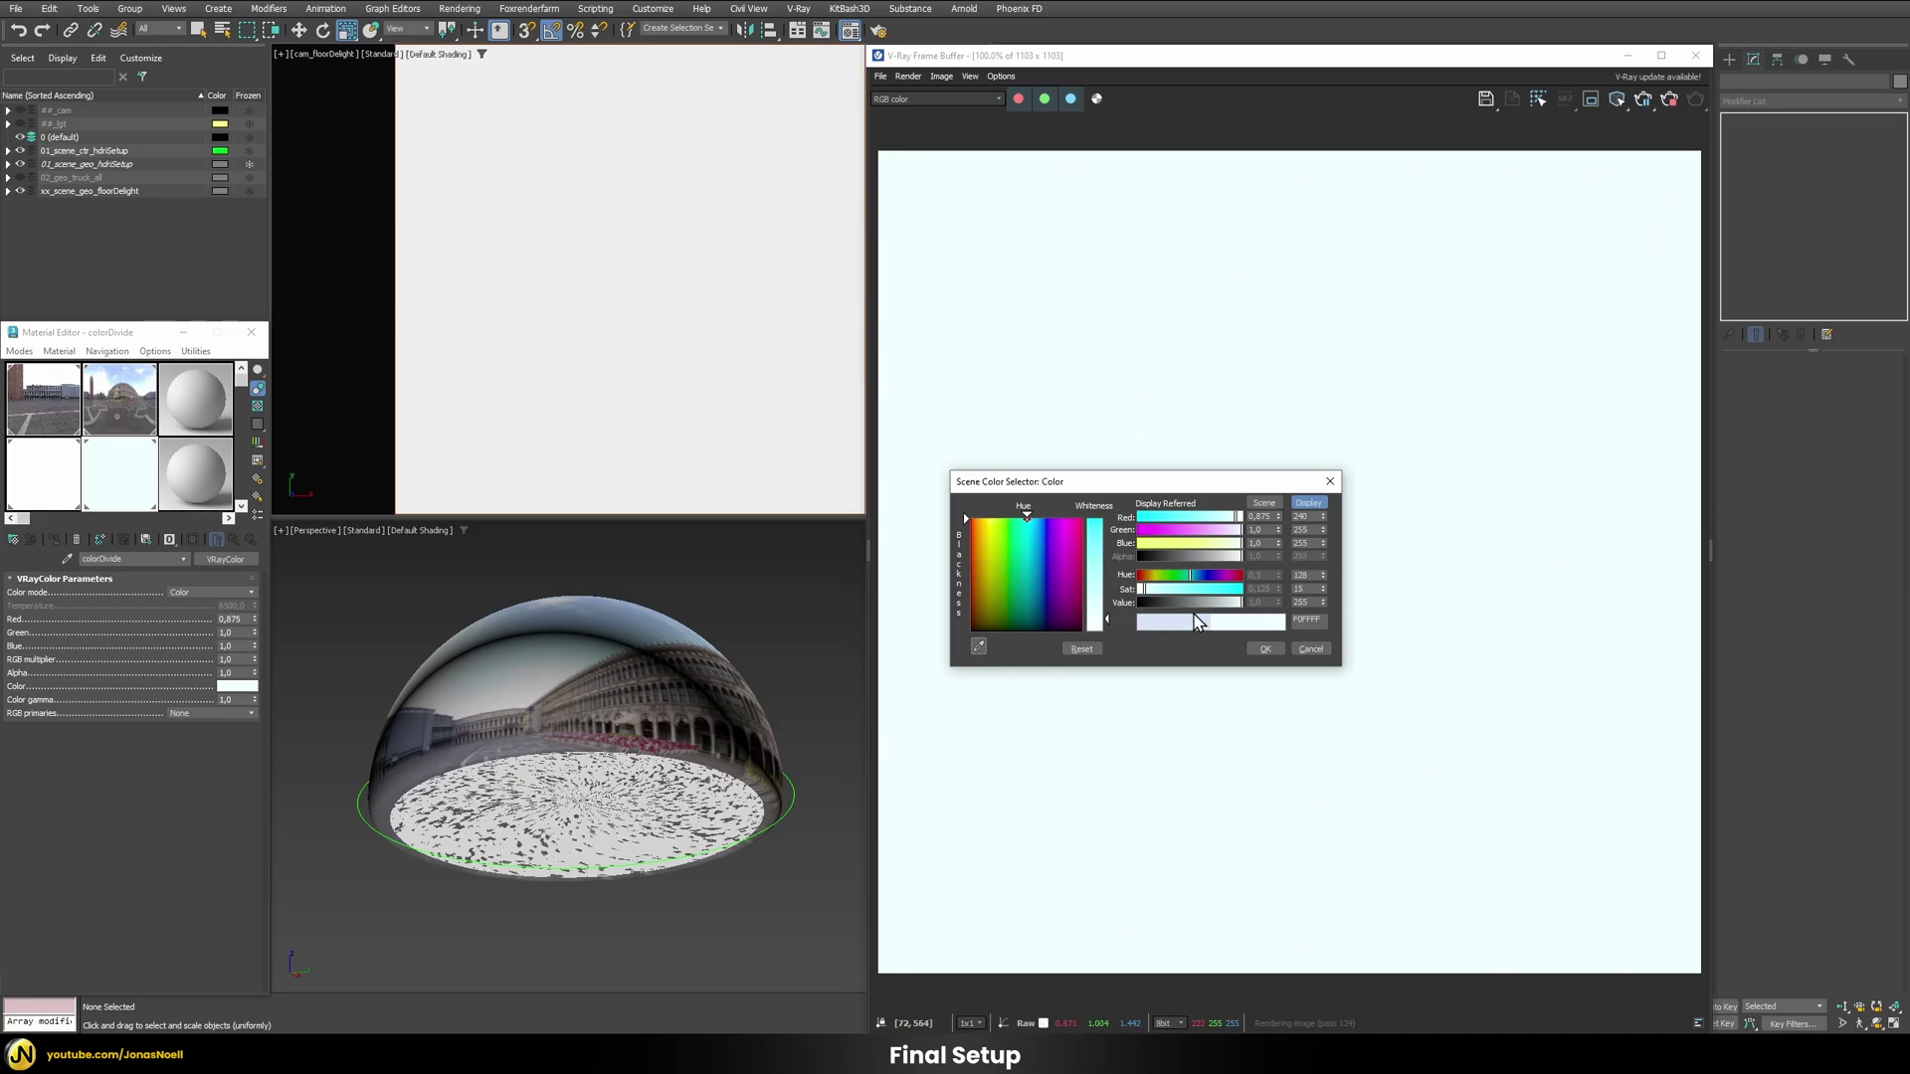
pyautogui.click(1264, 650)
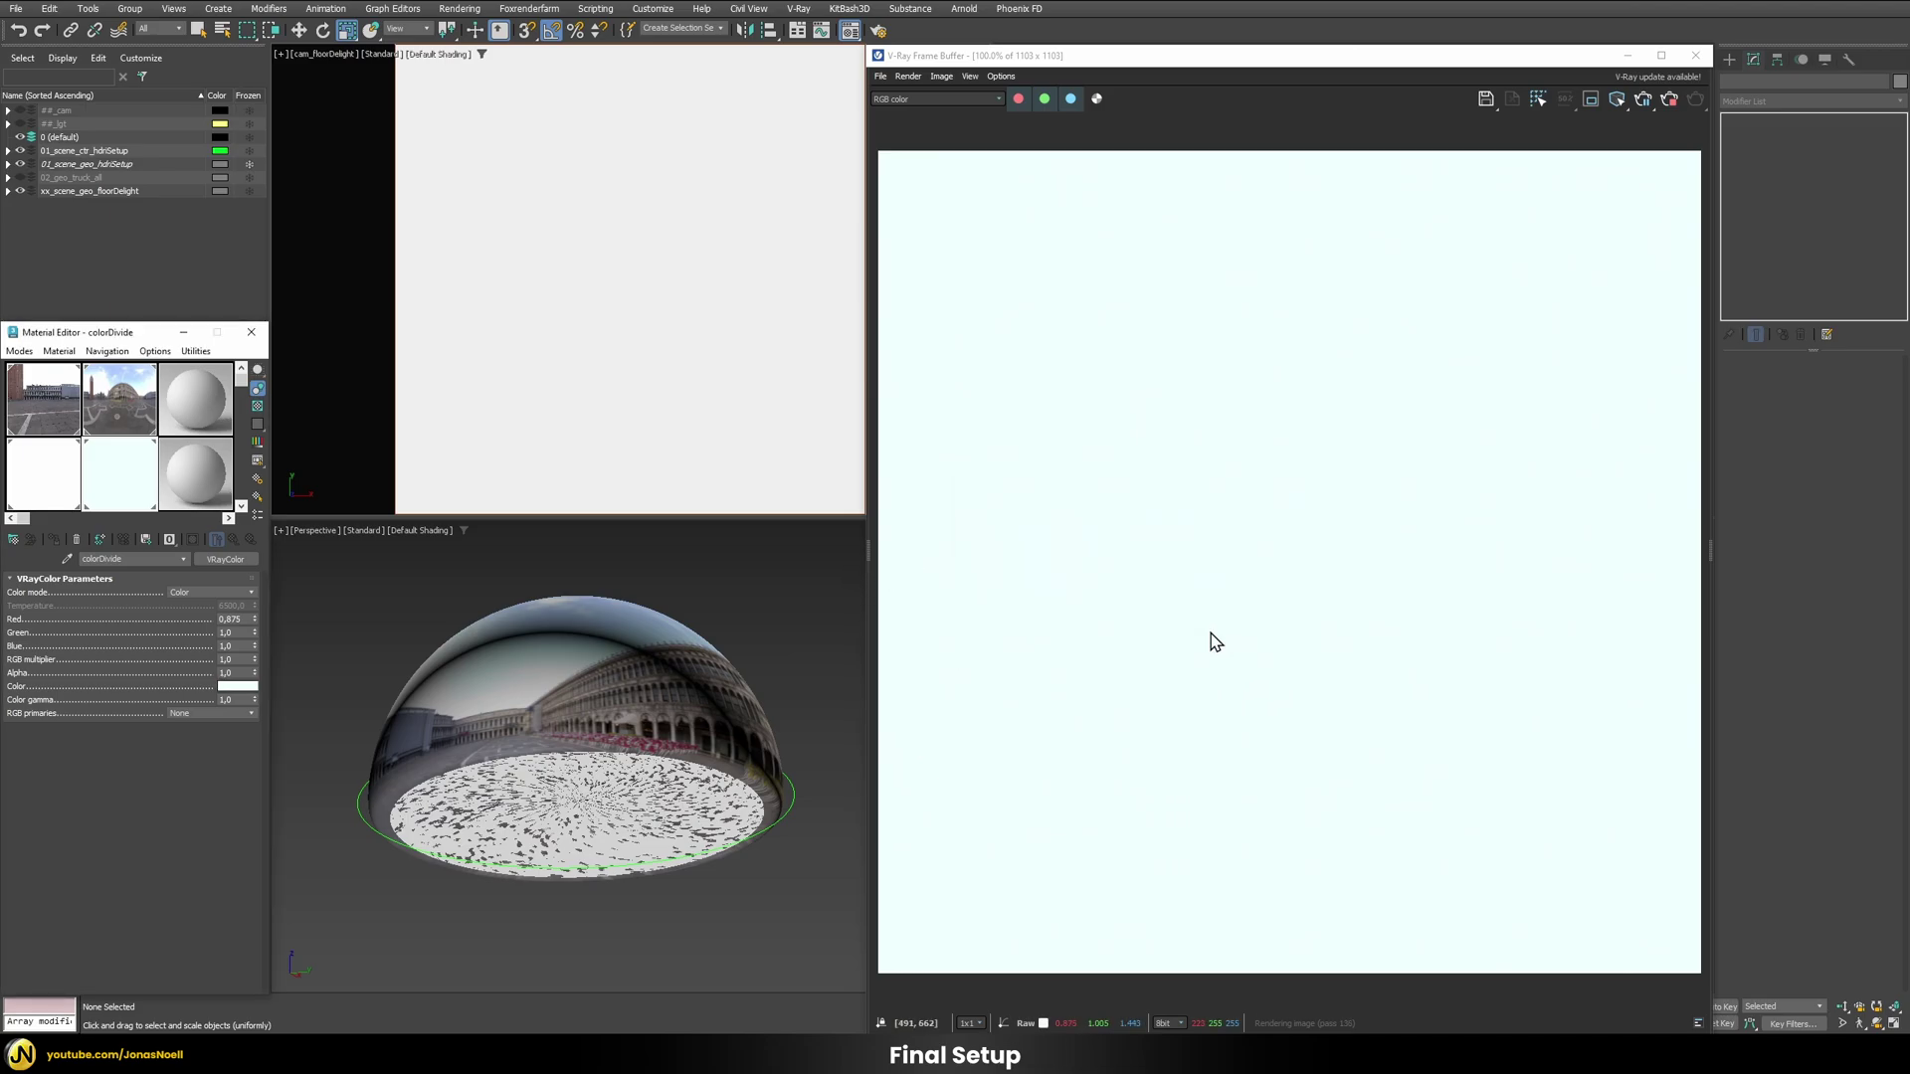
# Step: Lower colorWhite's RGB multiplier to 0,5
pyautogui.click(43, 497)
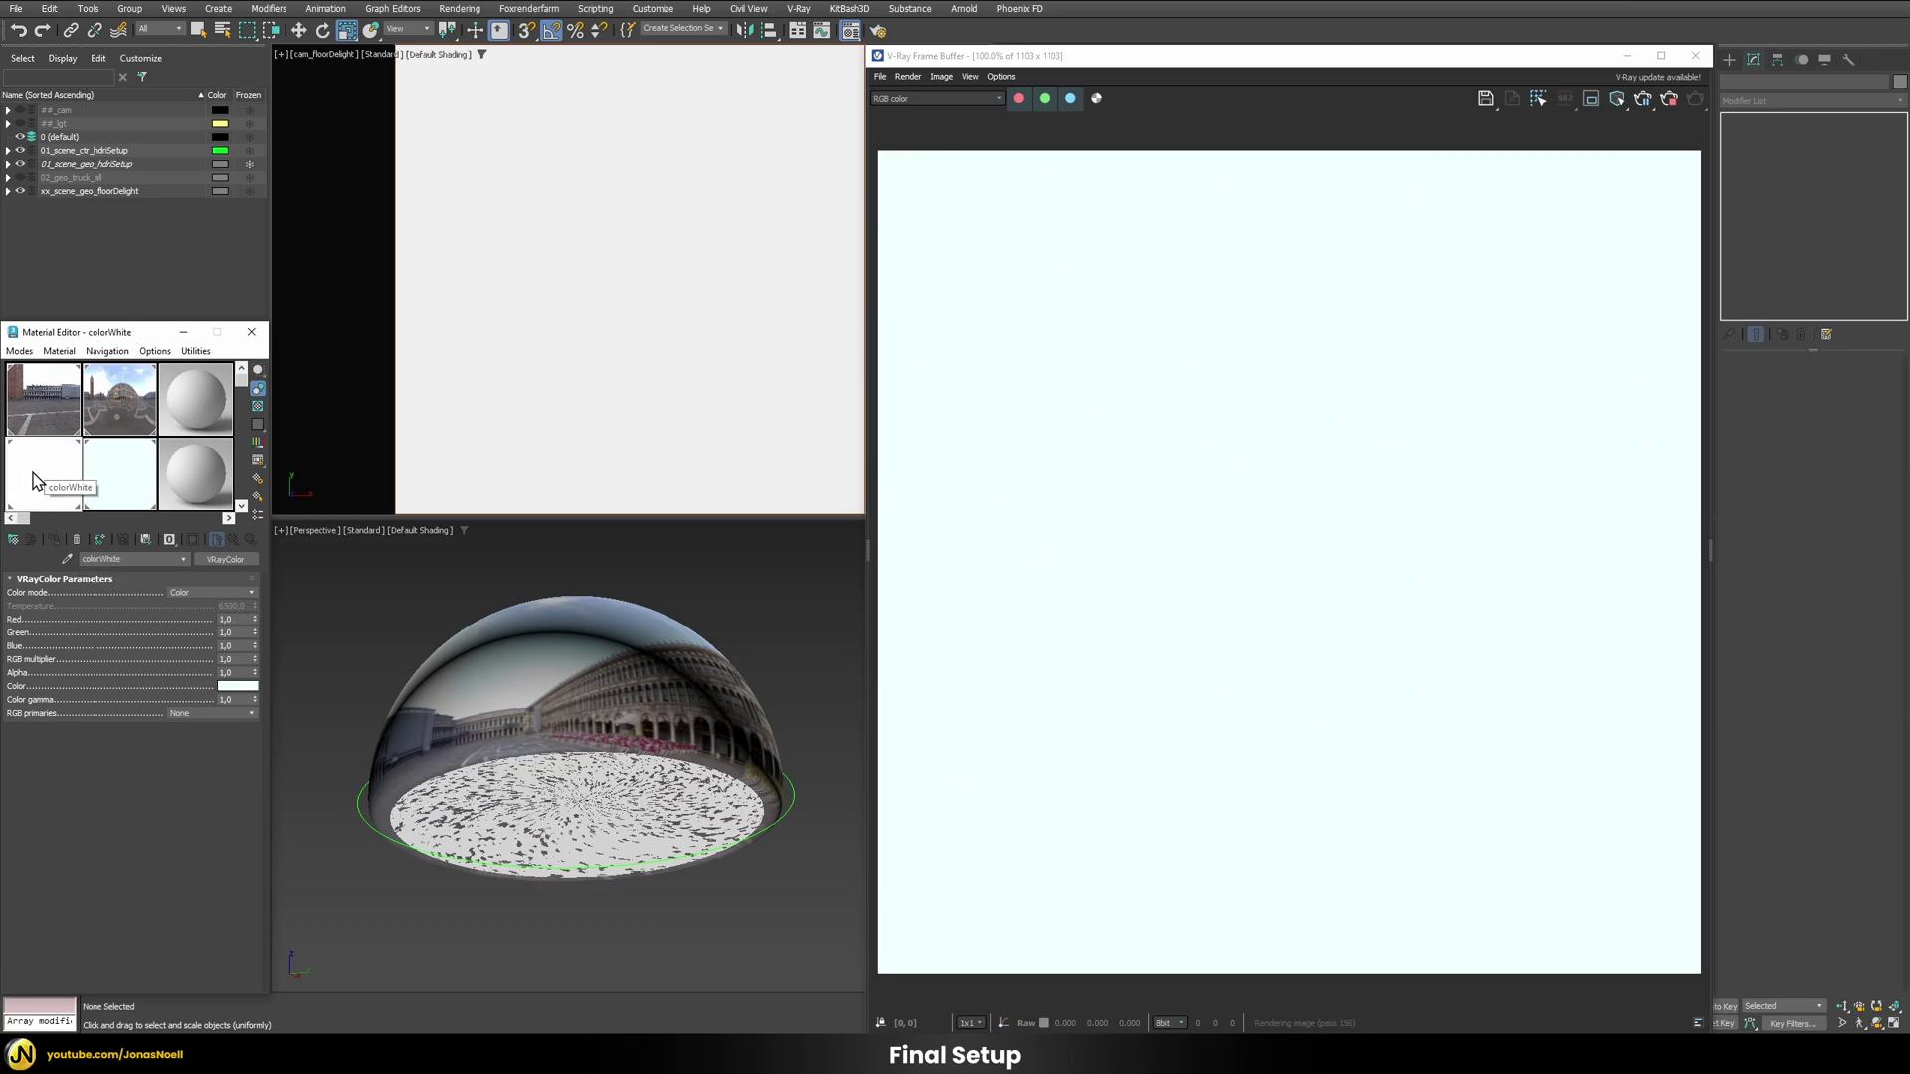
pyautogui.click(226, 659)
pyautogui.press('Return')
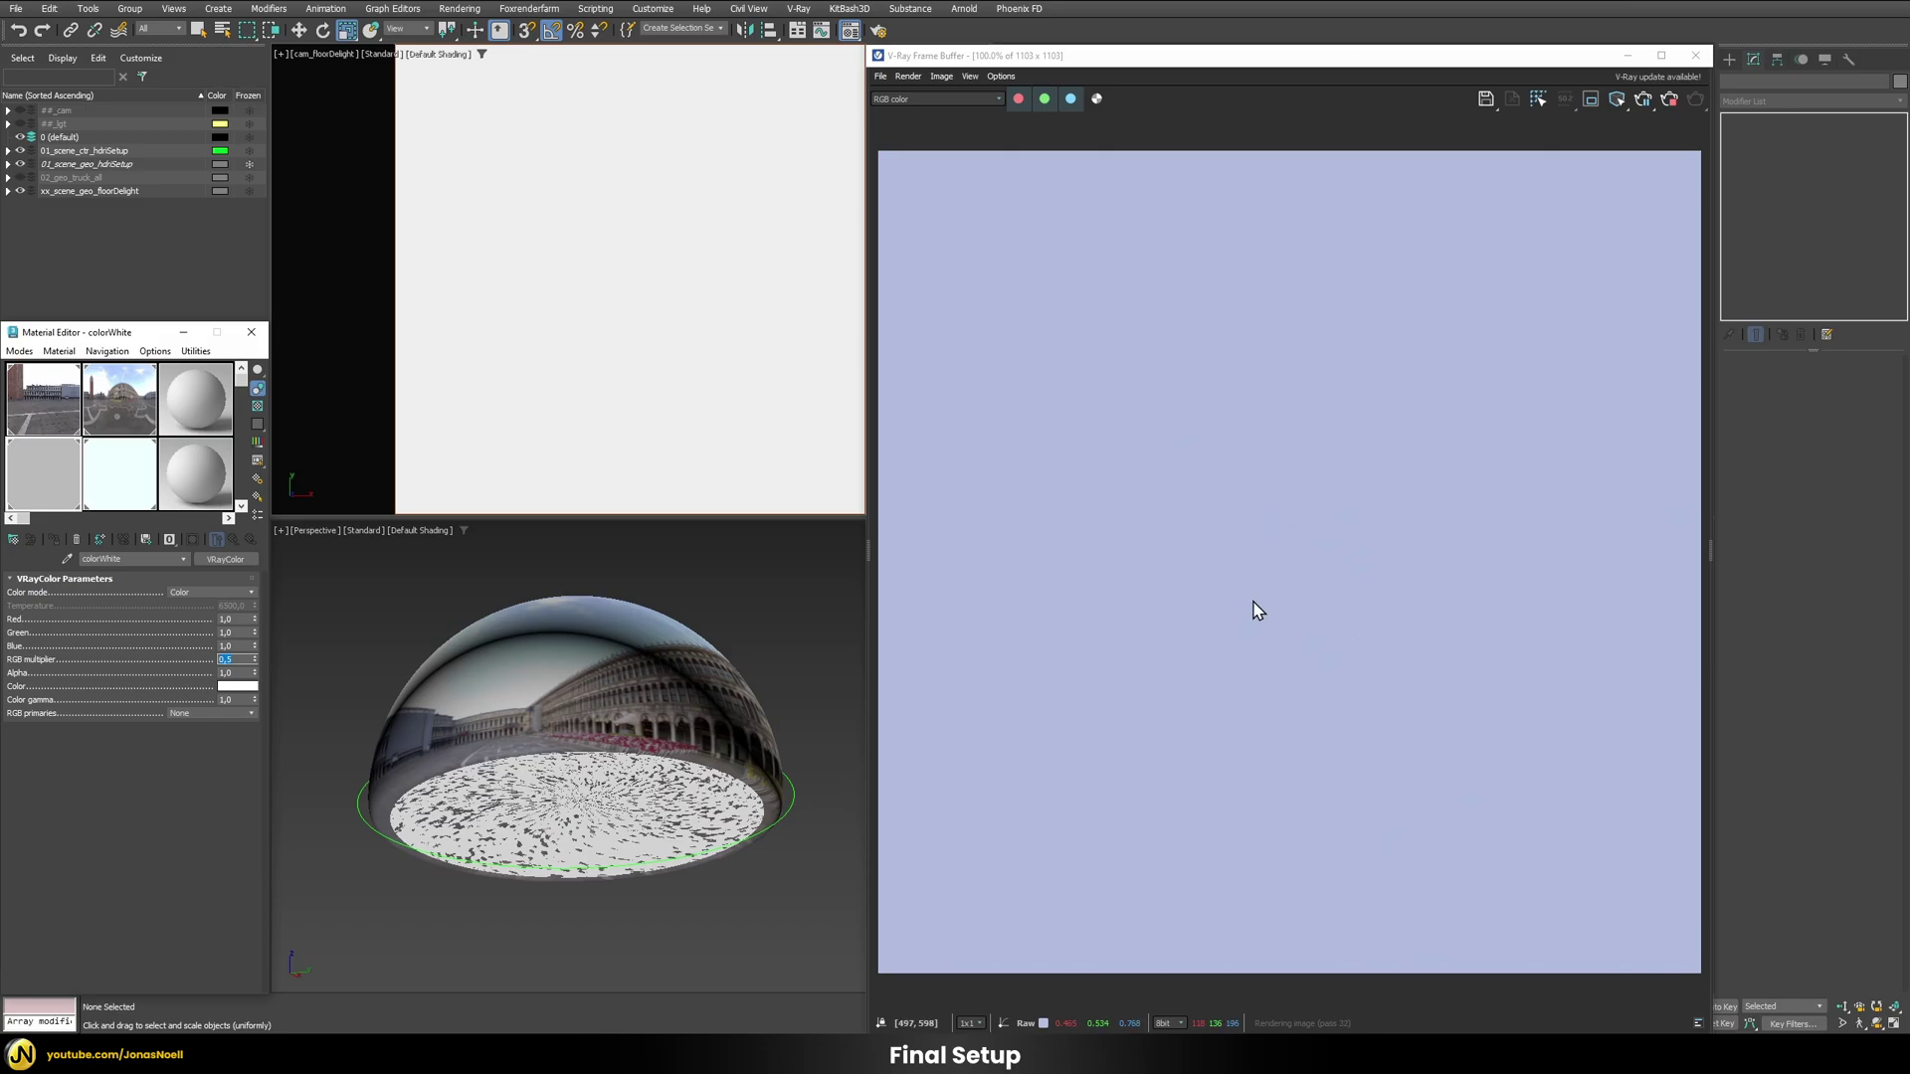
# Step: Resample the lavender render colour into colorDivide
pyautogui.click(120, 494)
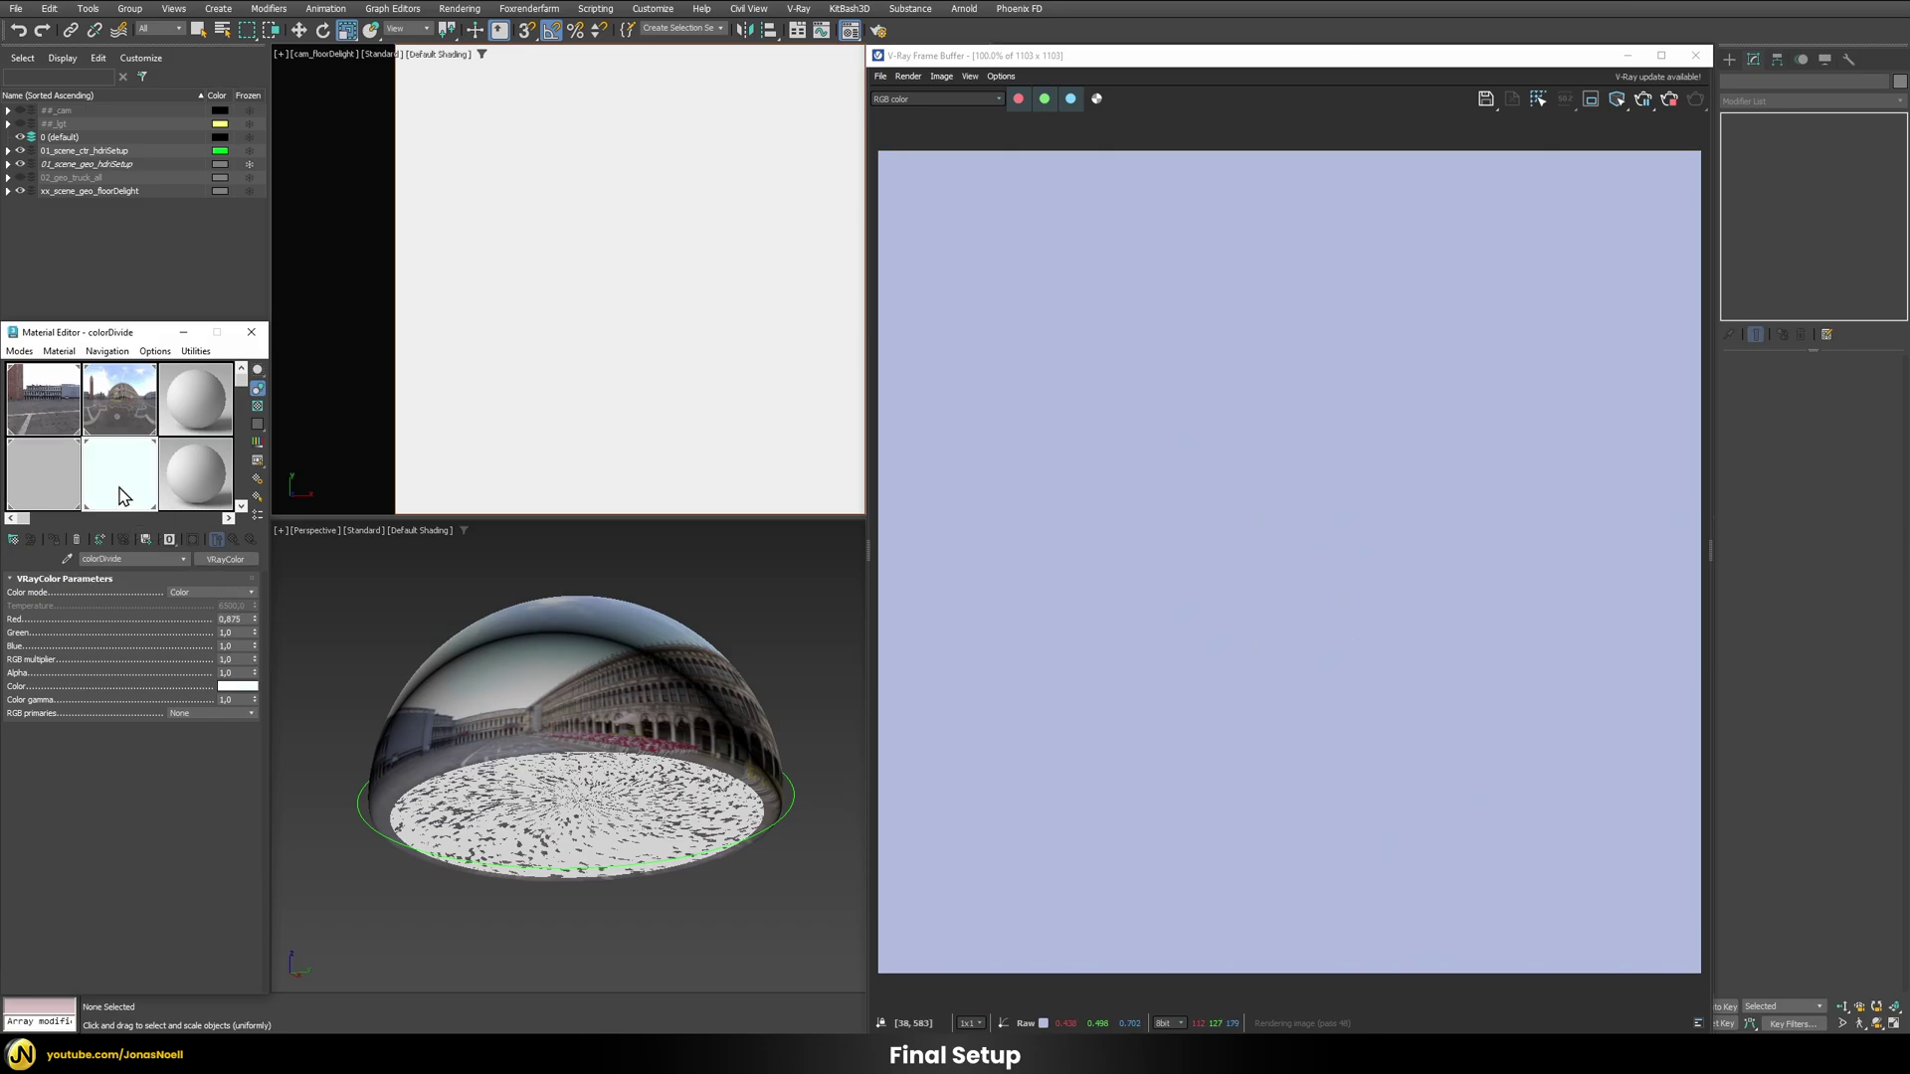
pyautogui.click(239, 687)
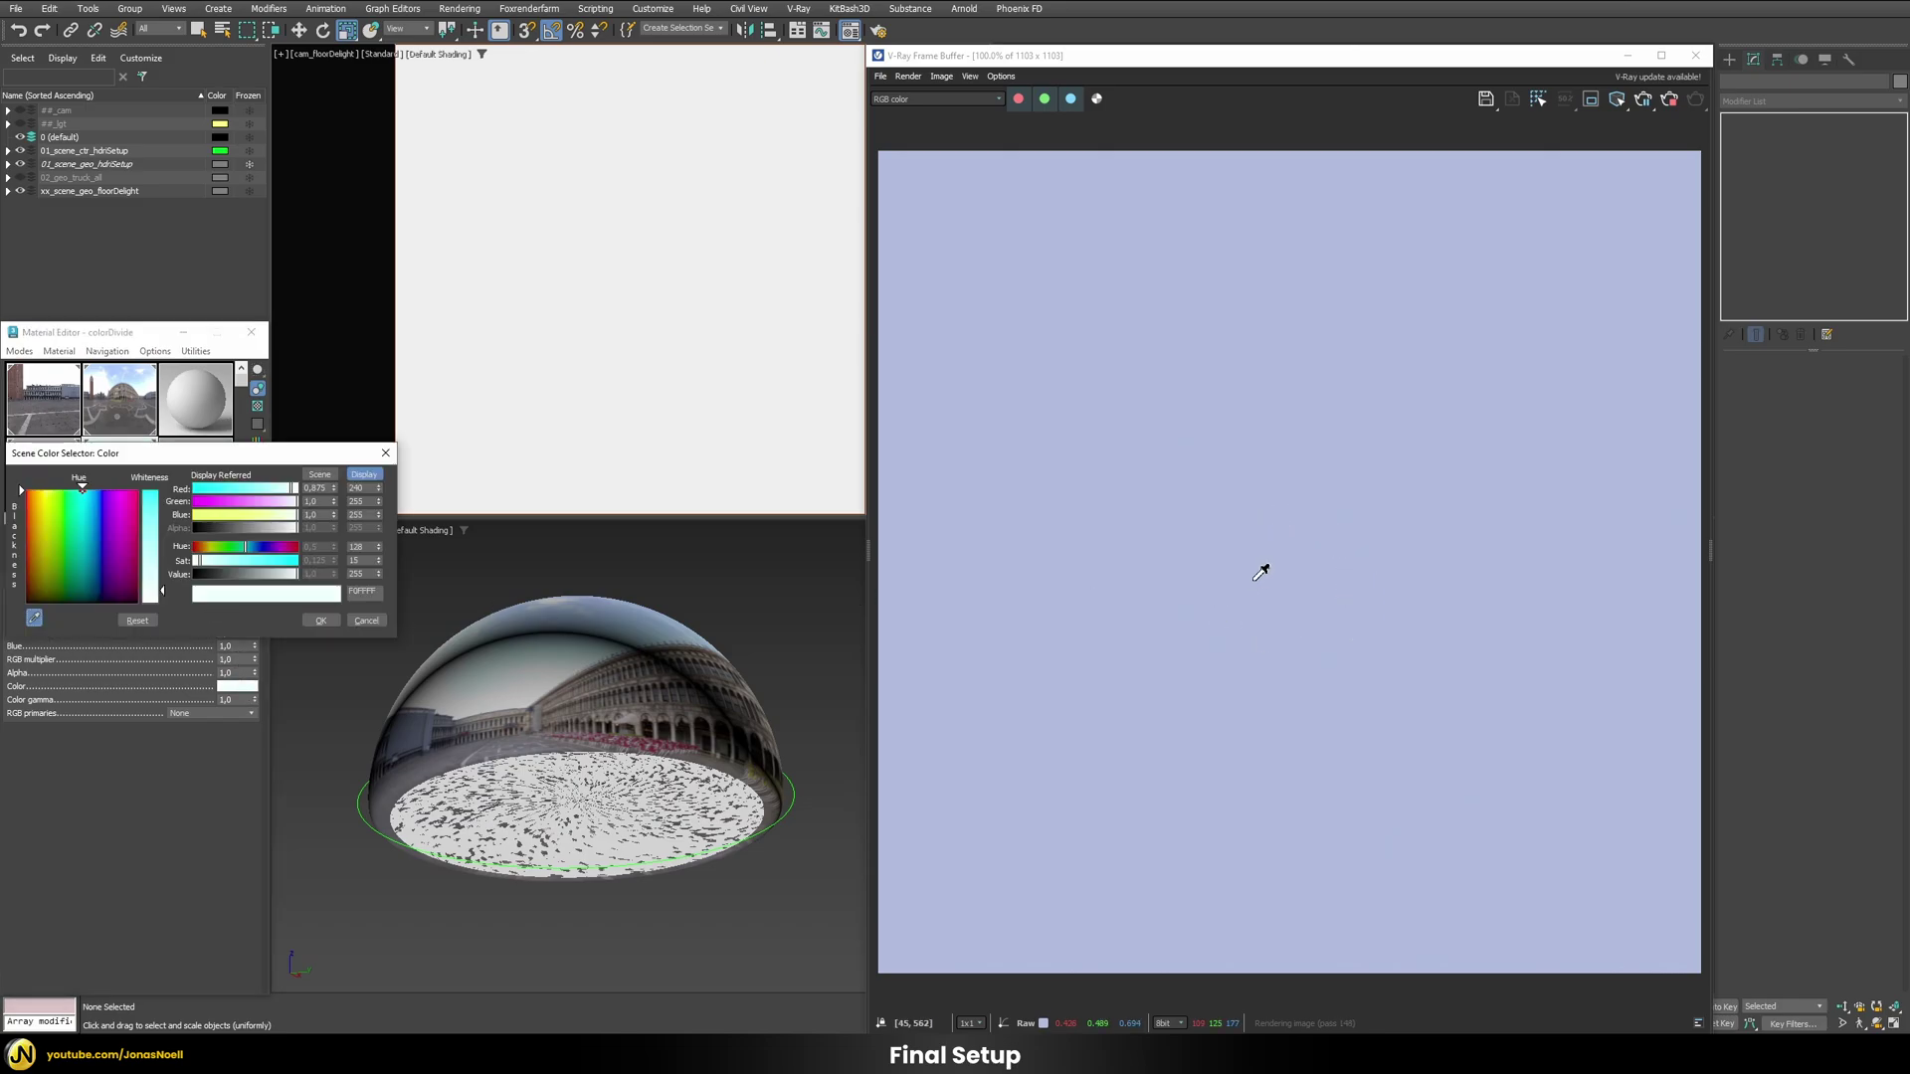
pyautogui.click(1305, 568)
pyautogui.click(320, 620)
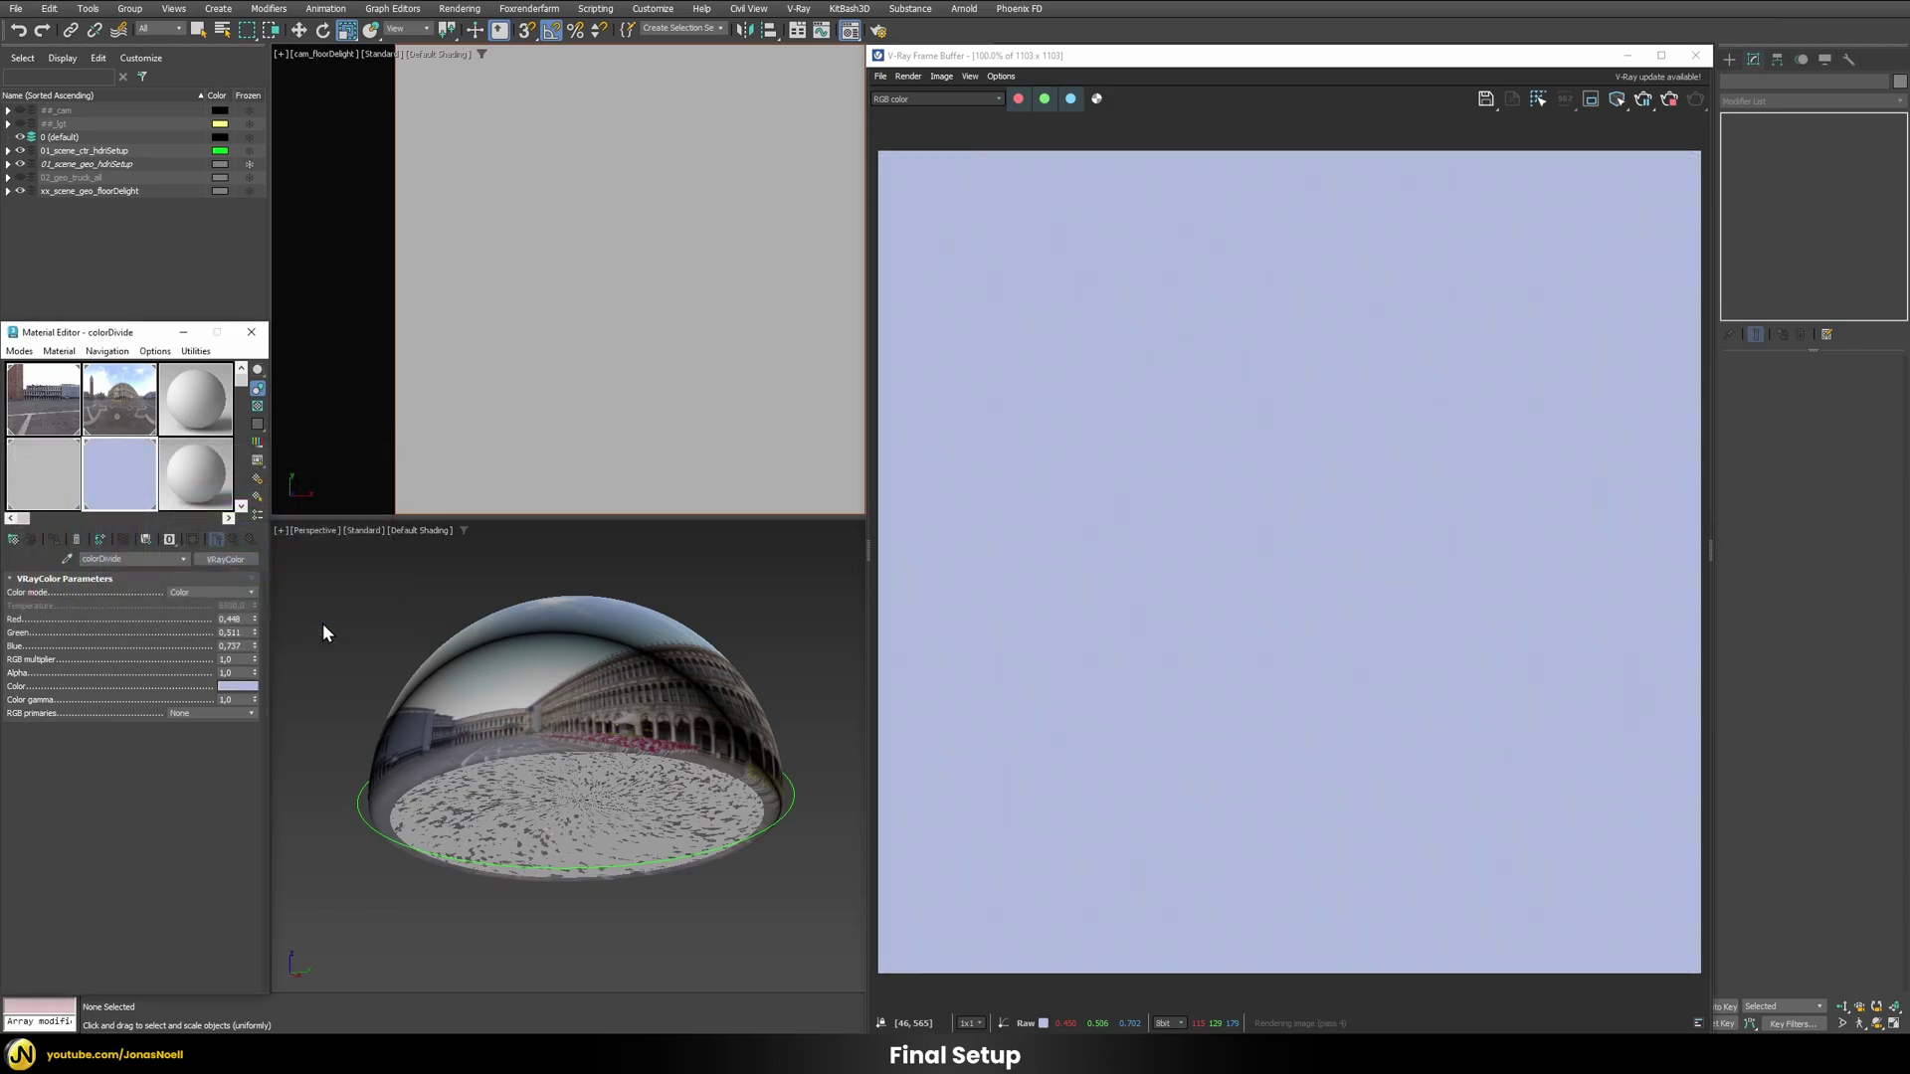
# Step: Set colorDivide's RGB multiplier to 2,0 and hide the floorDelight layer
pyautogui.click(52, 491)
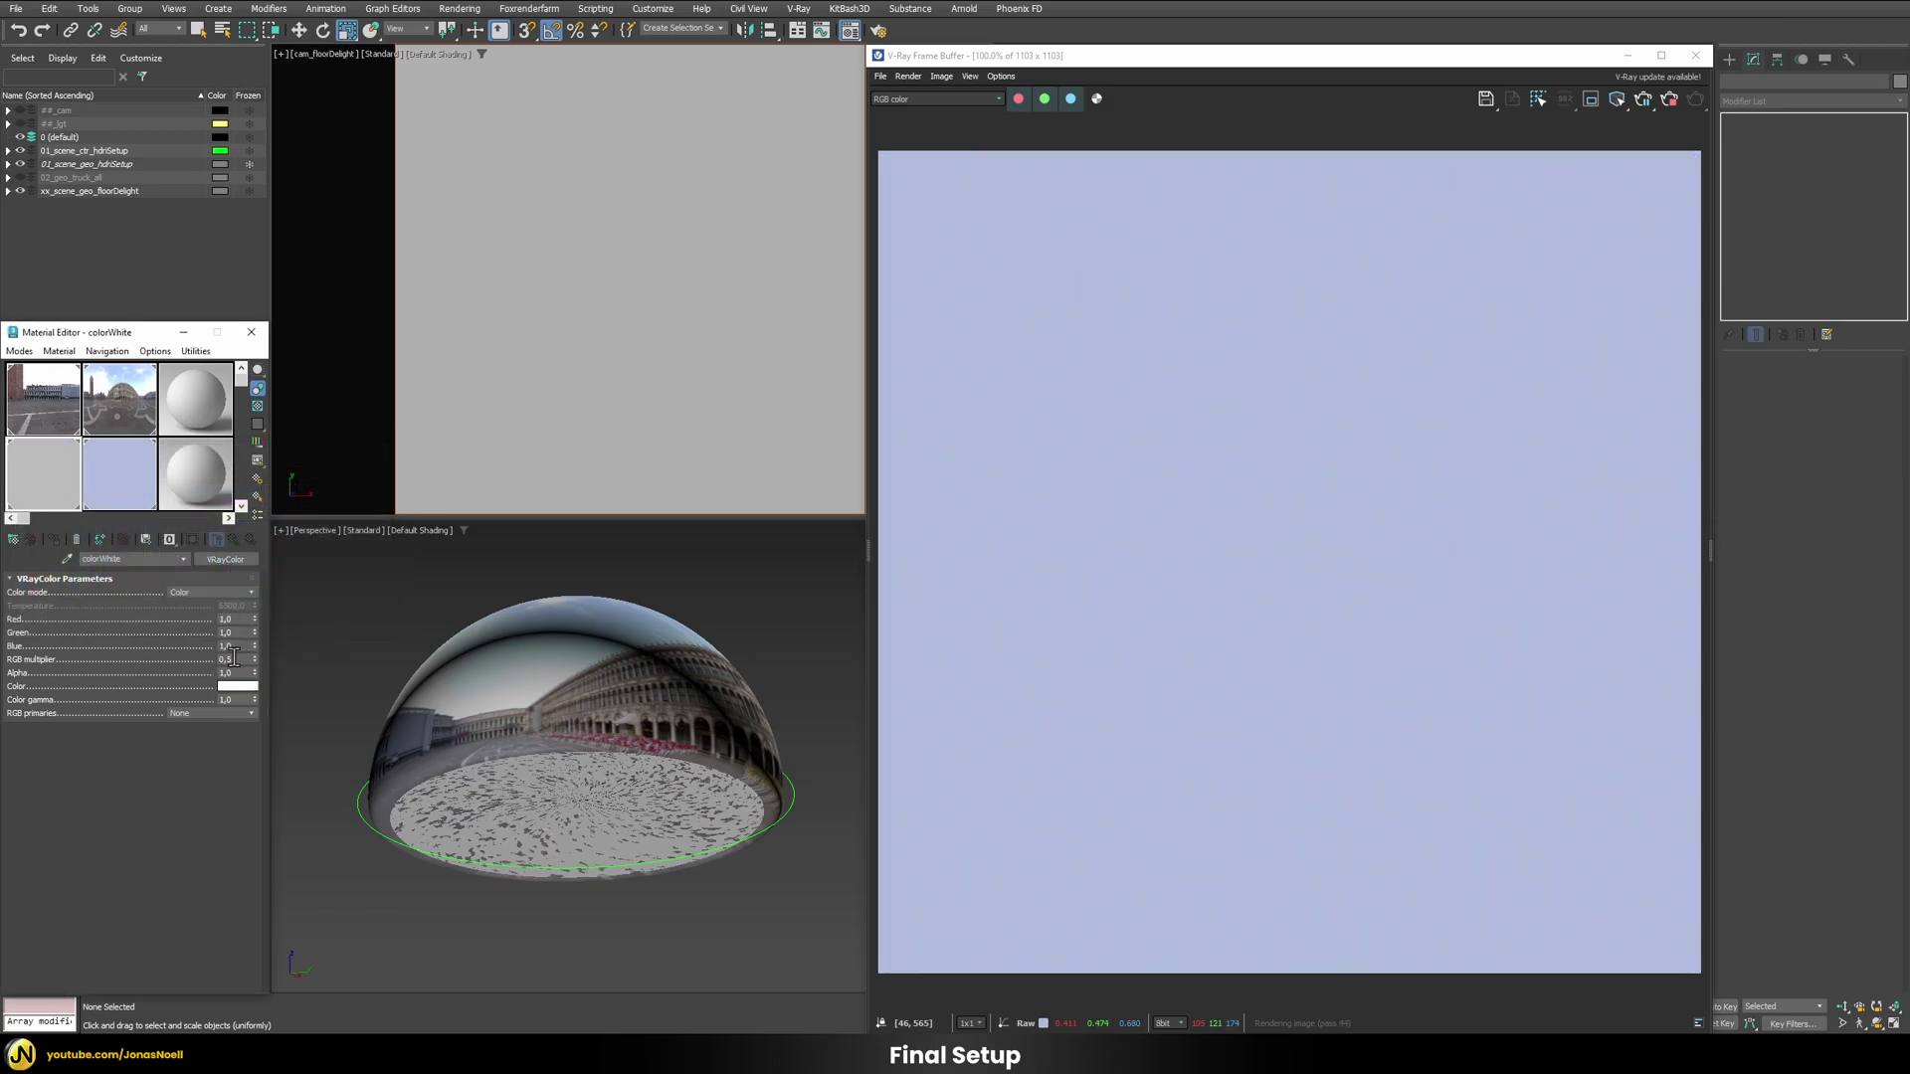
pyautogui.click(131, 500)
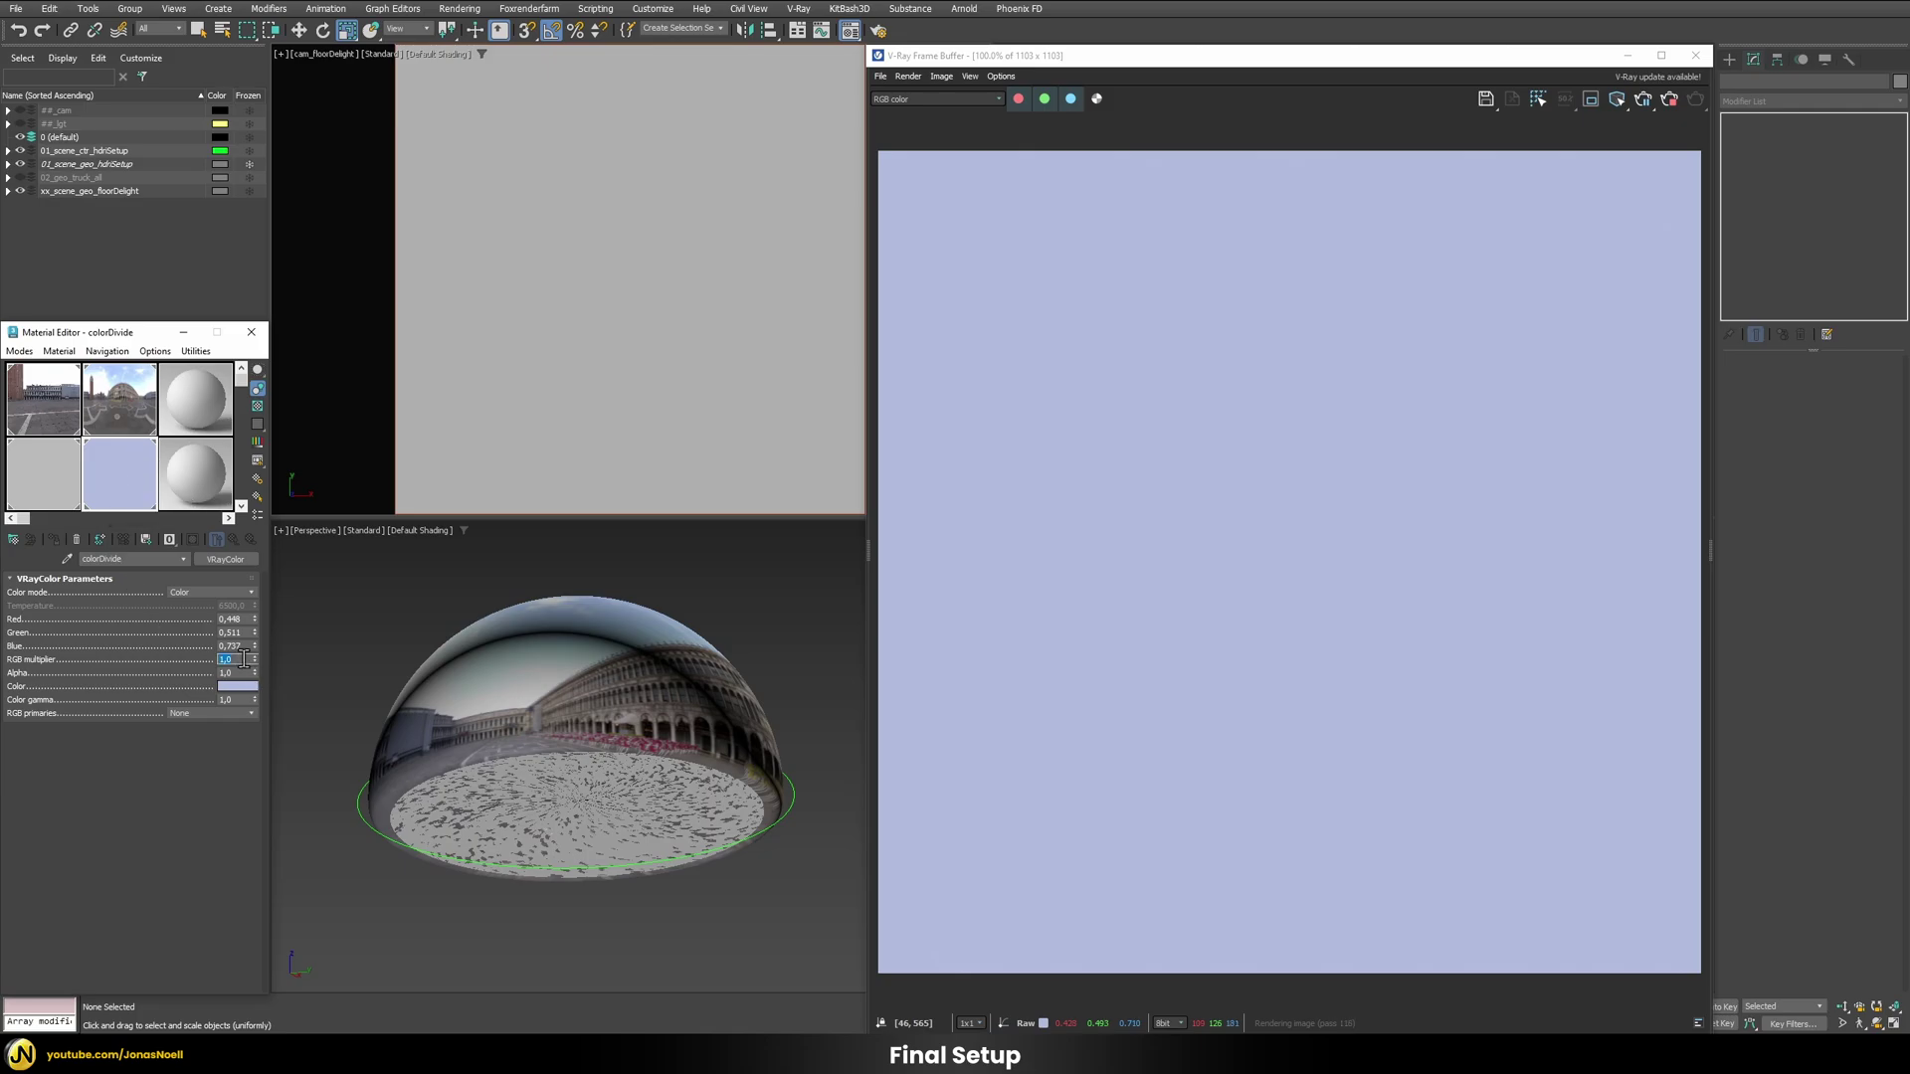
pyautogui.write('2')
pyautogui.press('Return')
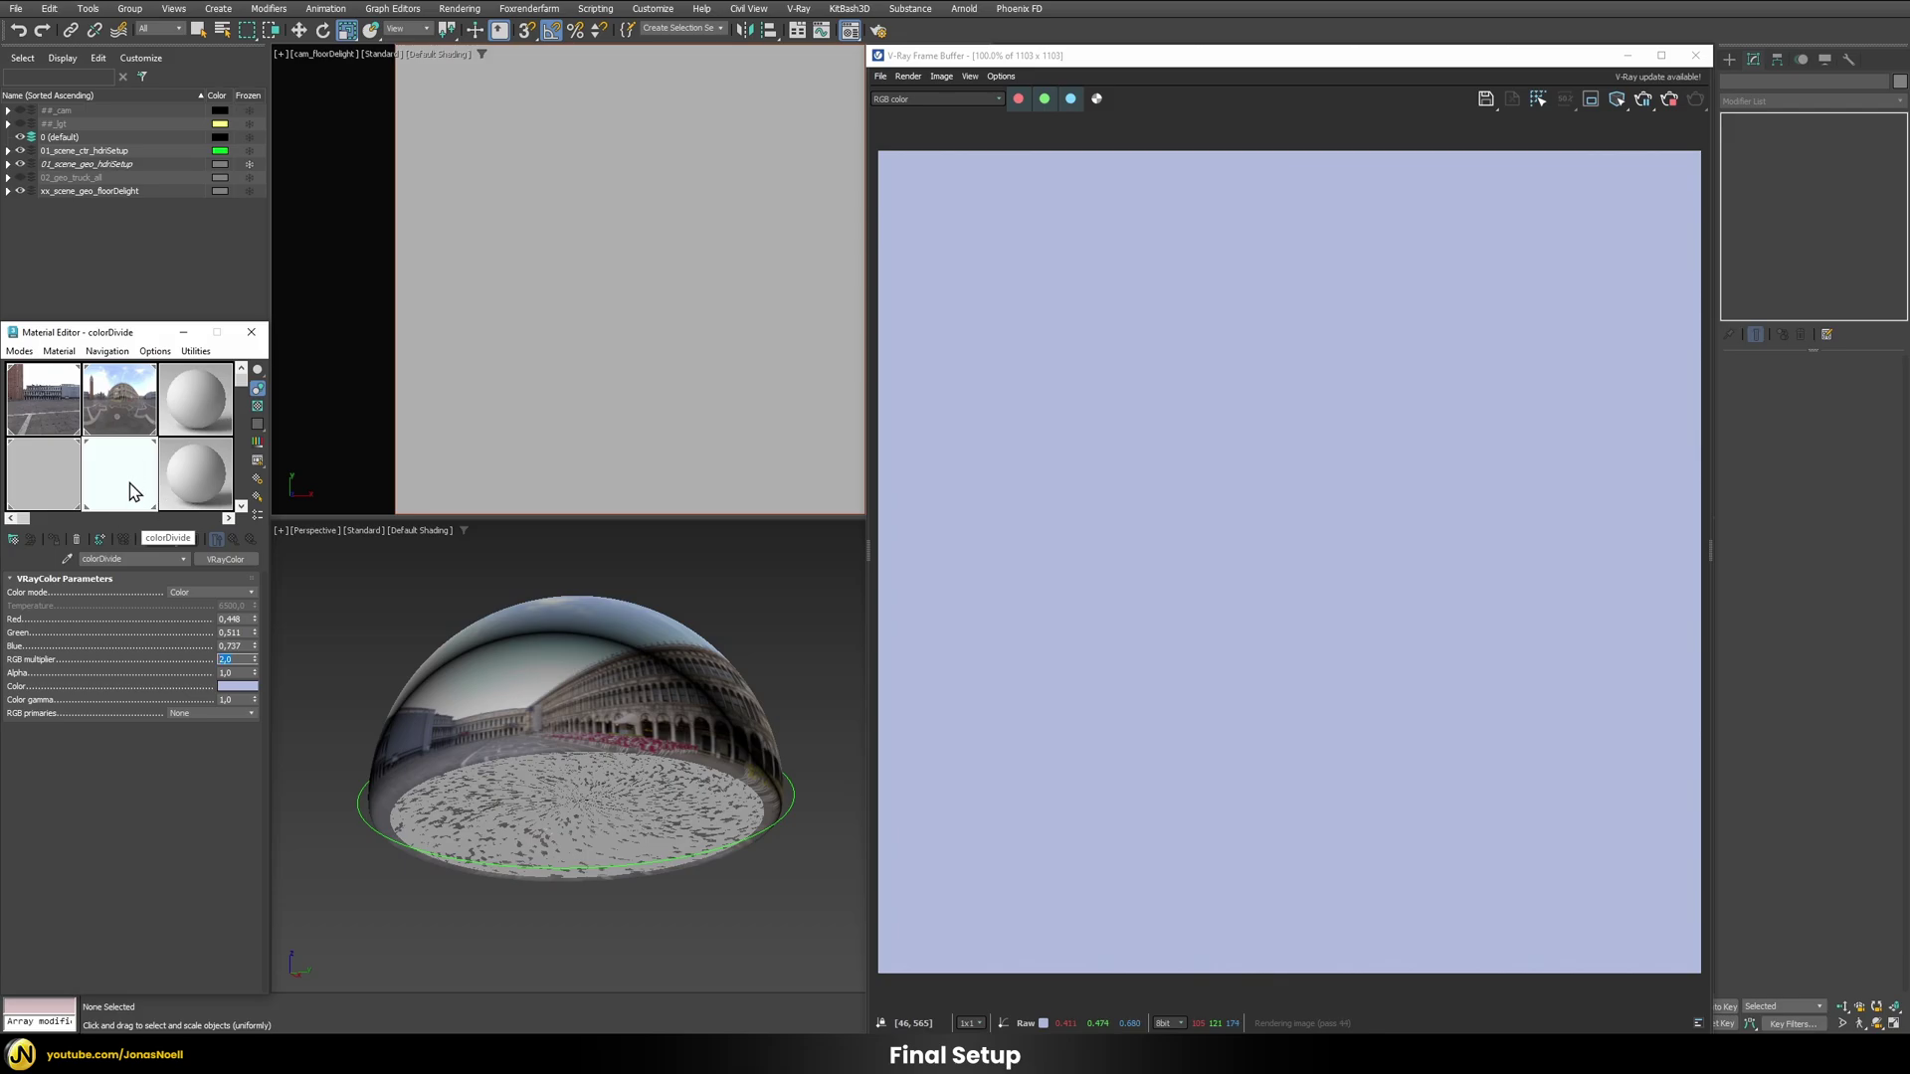
pyautogui.click(20, 191)
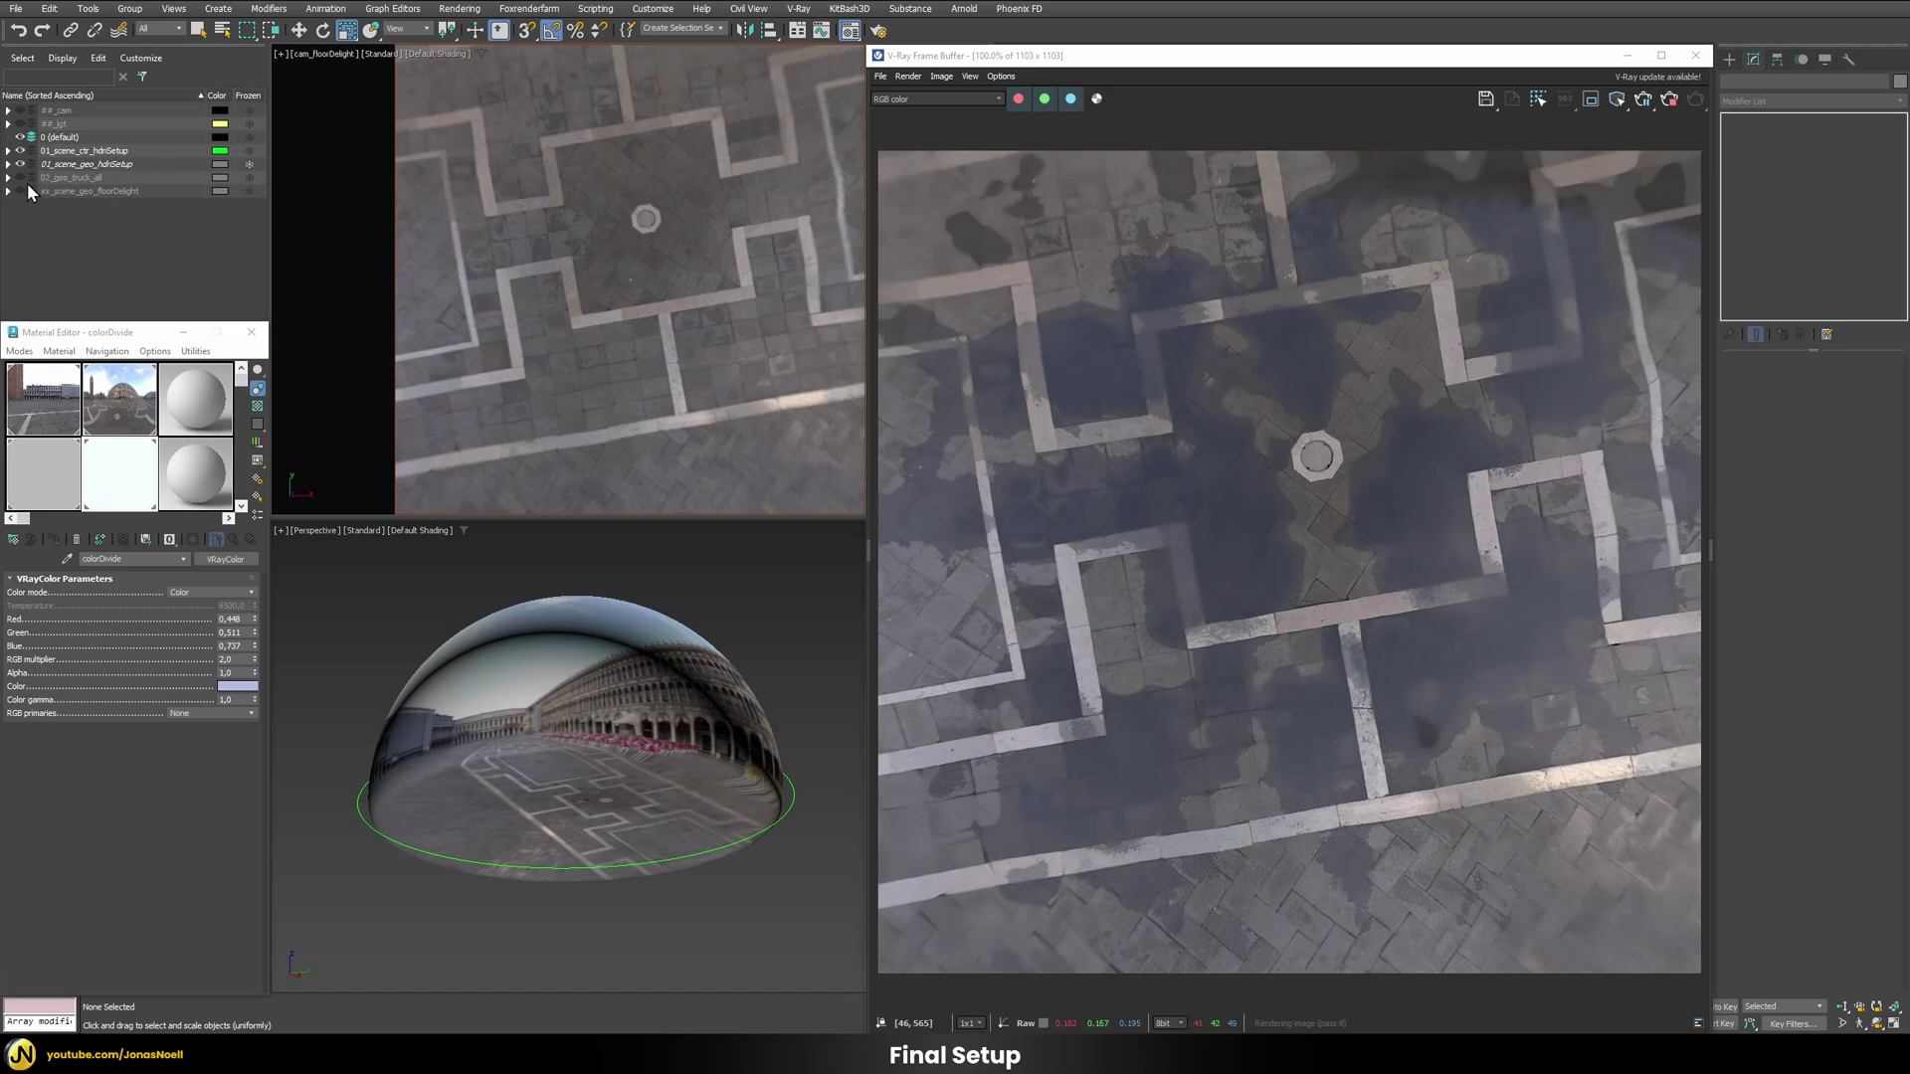
# Step: Unhide 02_geo_truck_all and orbit the Perspective view to a front three-quarter truck view
pyautogui.click(19, 177)
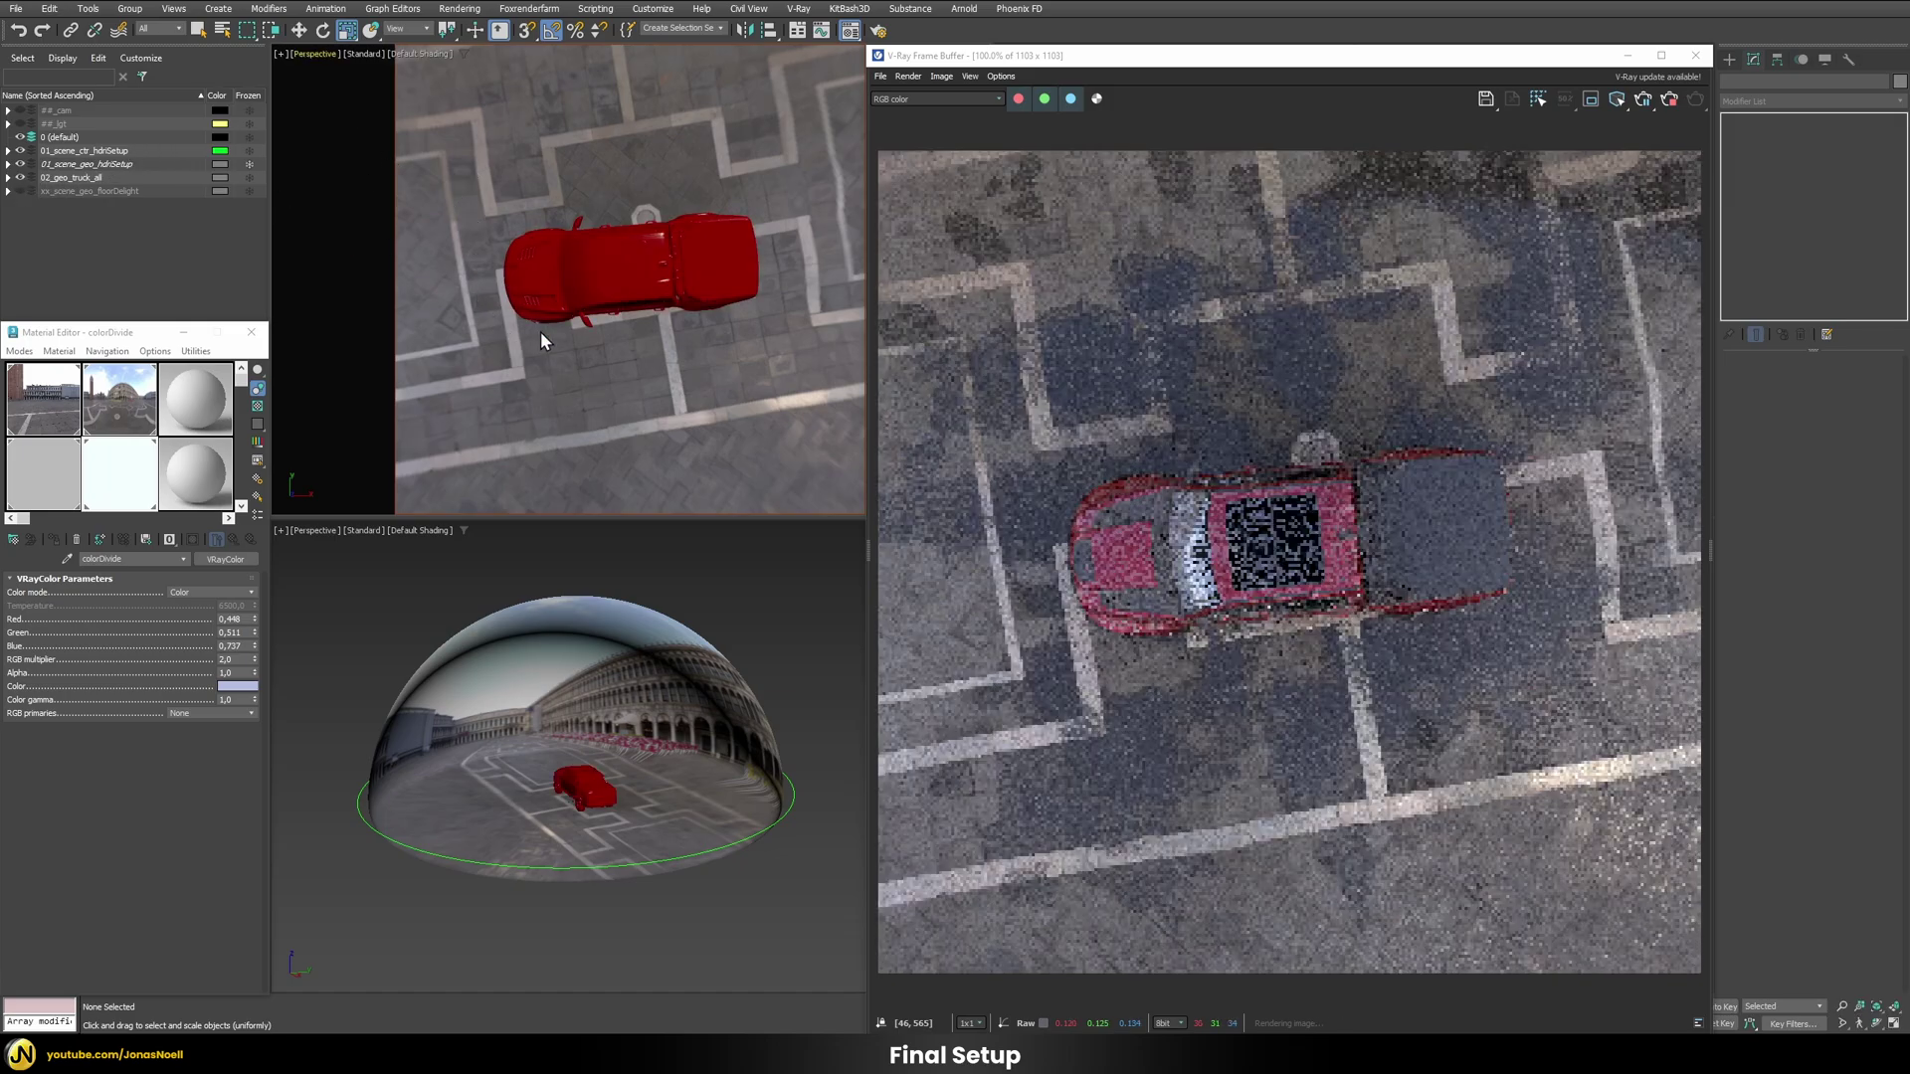
pyautogui.press('p')
pyautogui.keyDown('alt'); pyautogui.moveTo(540, 331); pyautogui.dragTo(615, 349, button='middle'); pyautogui.keyUp('alt')
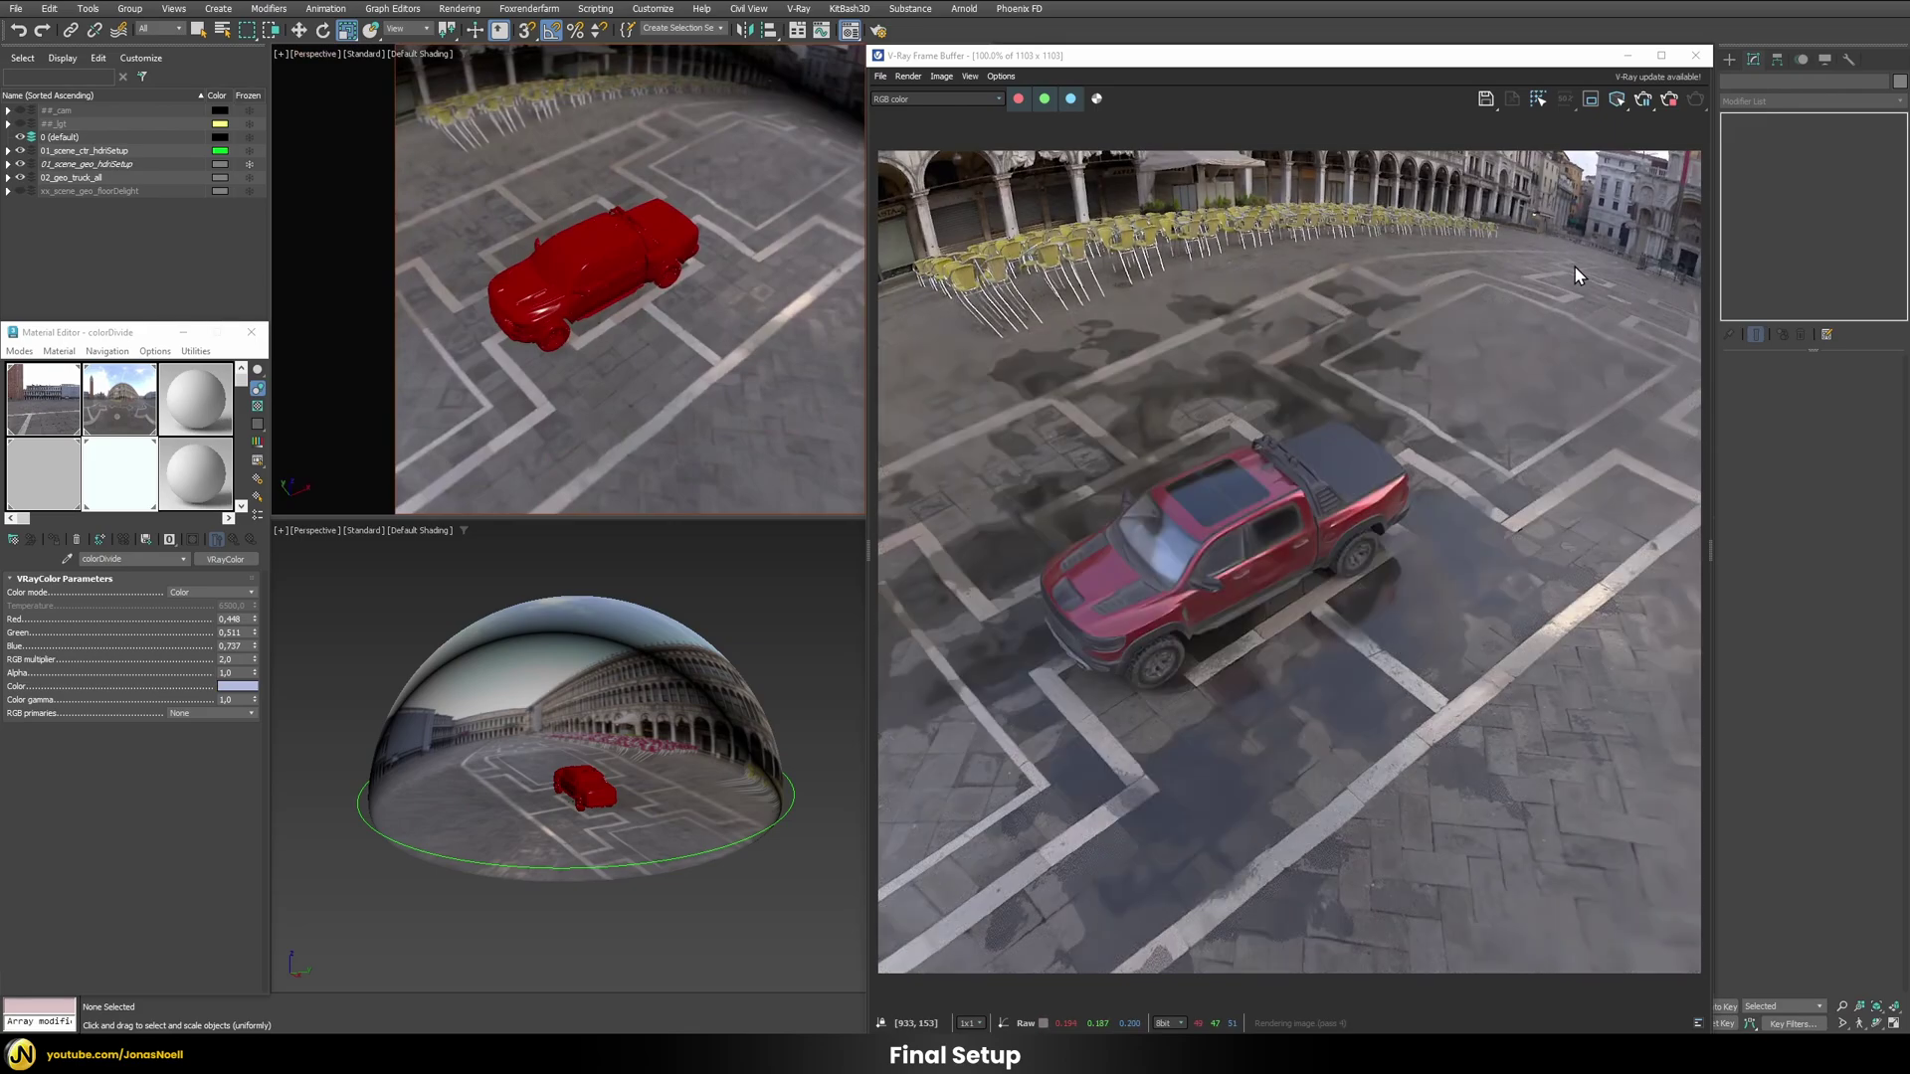
pyautogui.click(1709, 547)
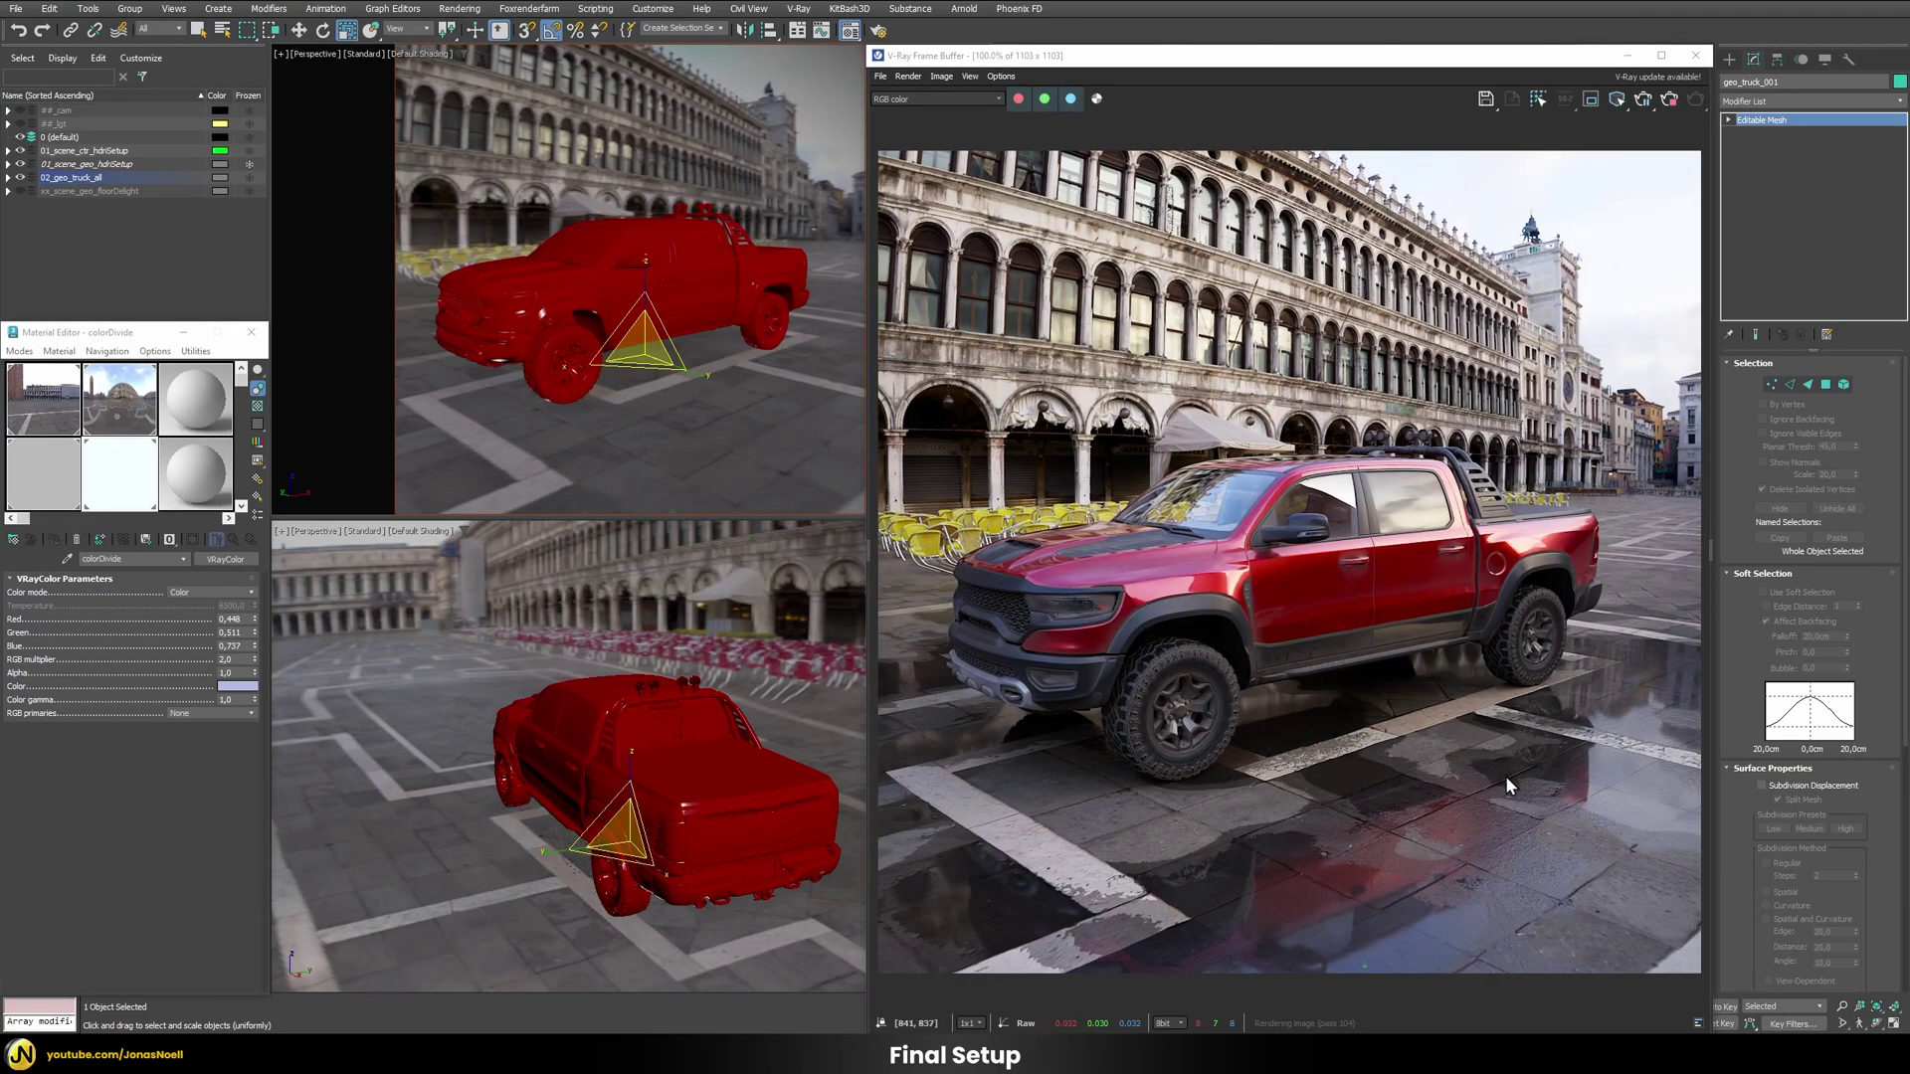
pyautogui.scroll(5, 707, 444)
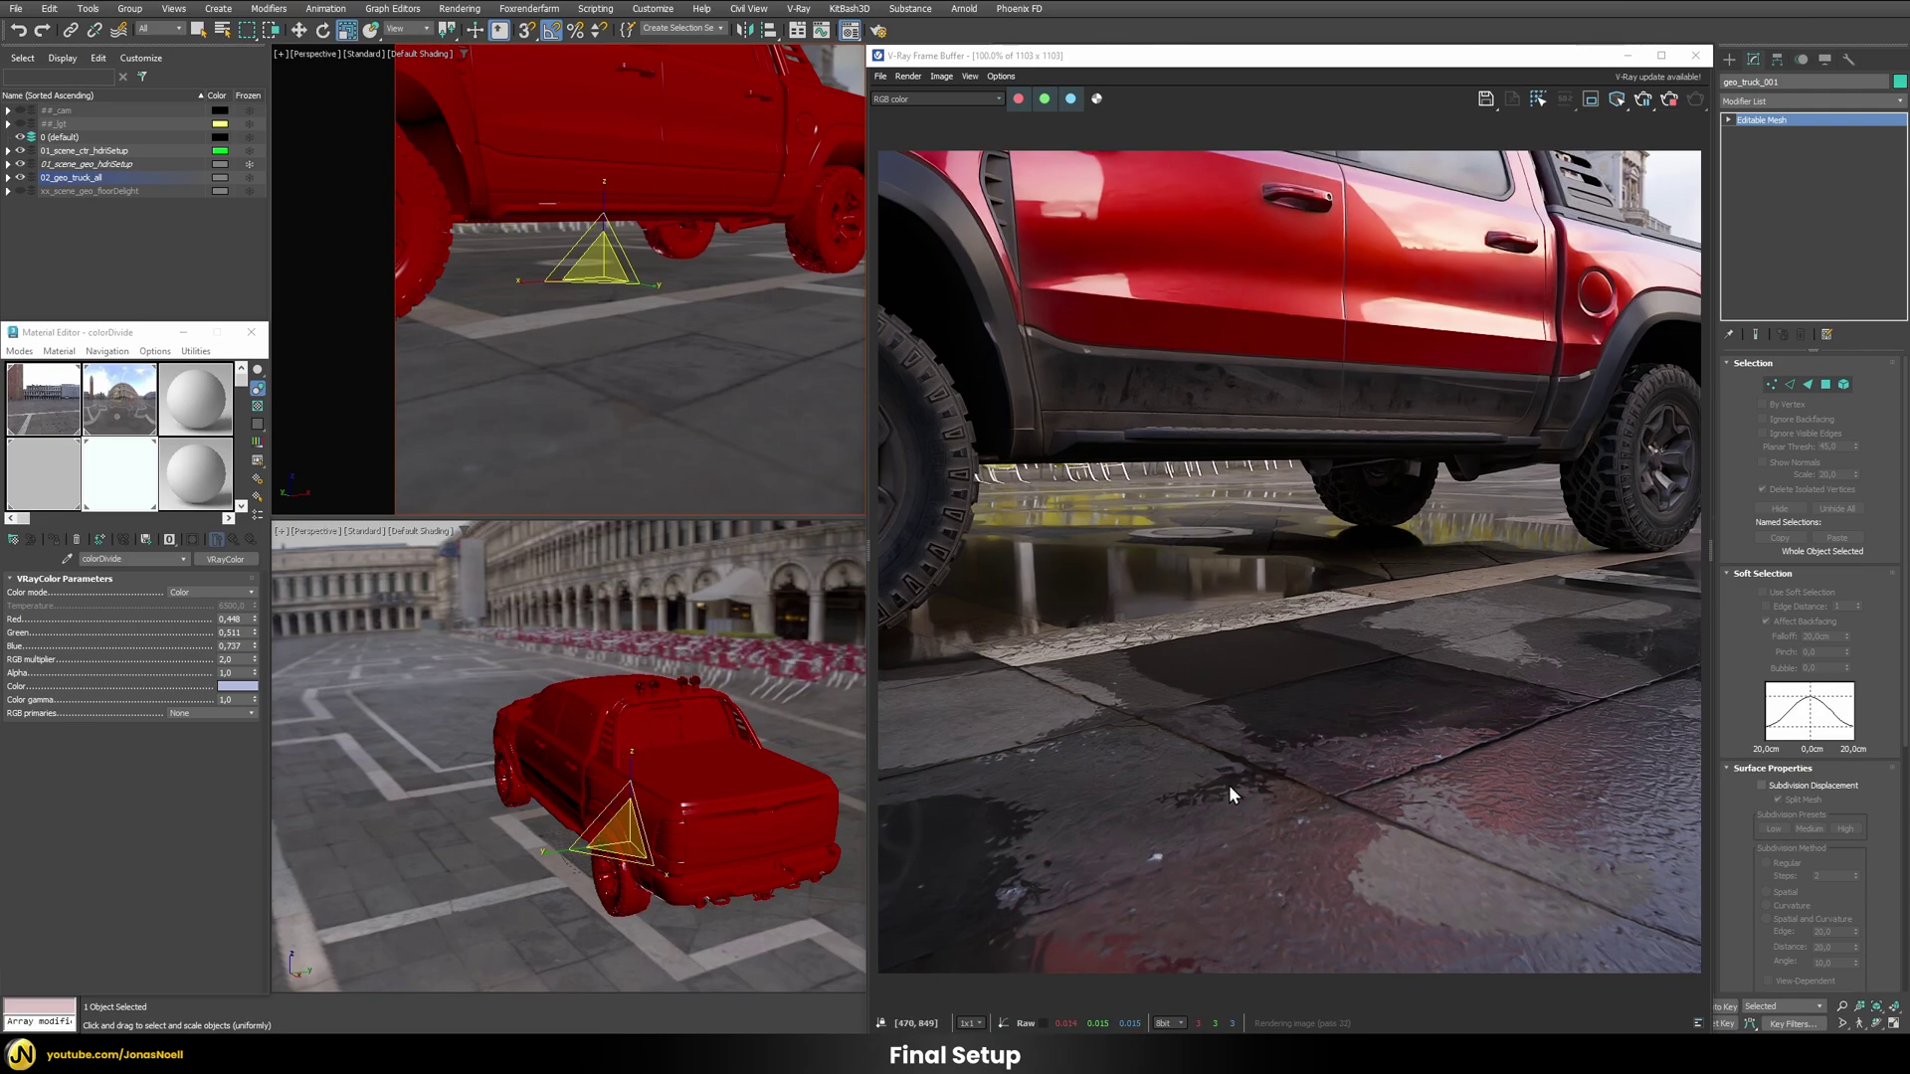
pyautogui.scroll(-5, 588, 296)
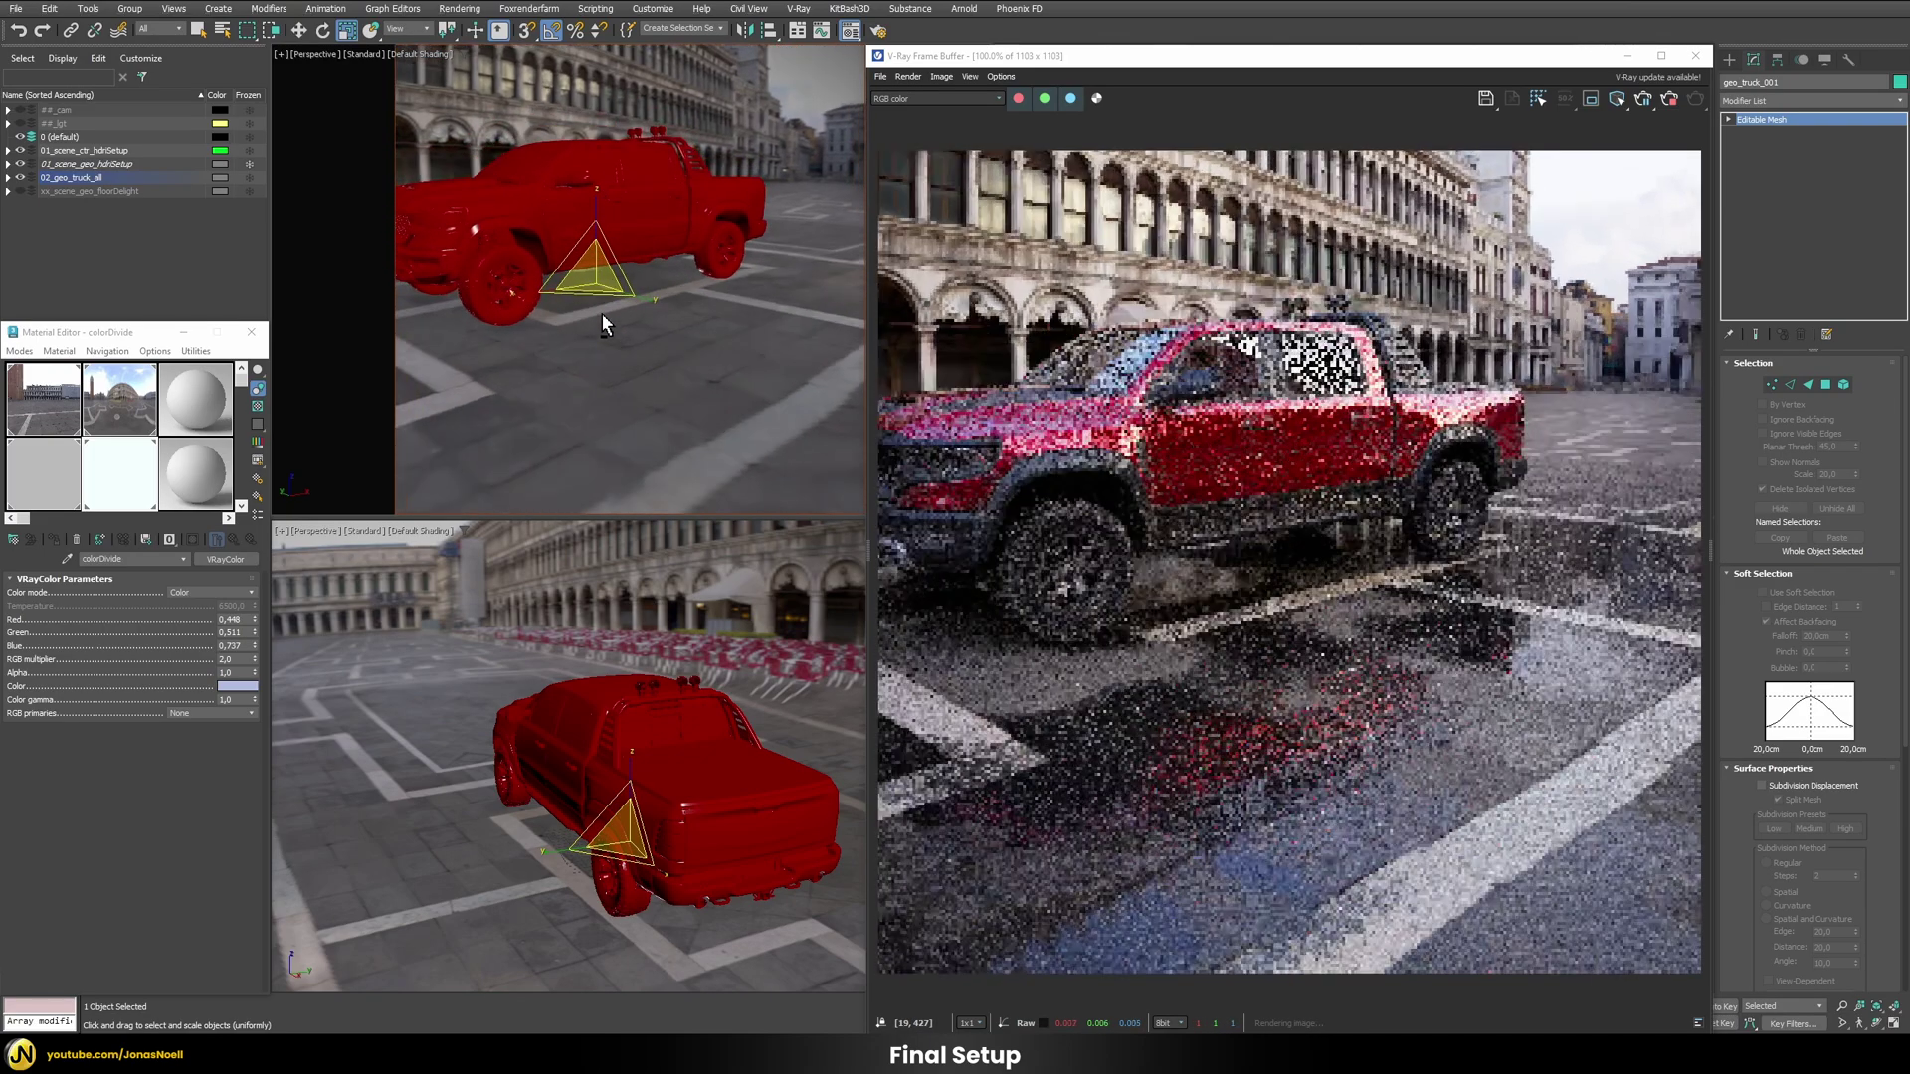
pyautogui.keyDown('alt'); pyautogui.moveTo(551, 325); pyautogui.dragTo(595, 366, button='middle'); pyautogui.keyUp('alt')
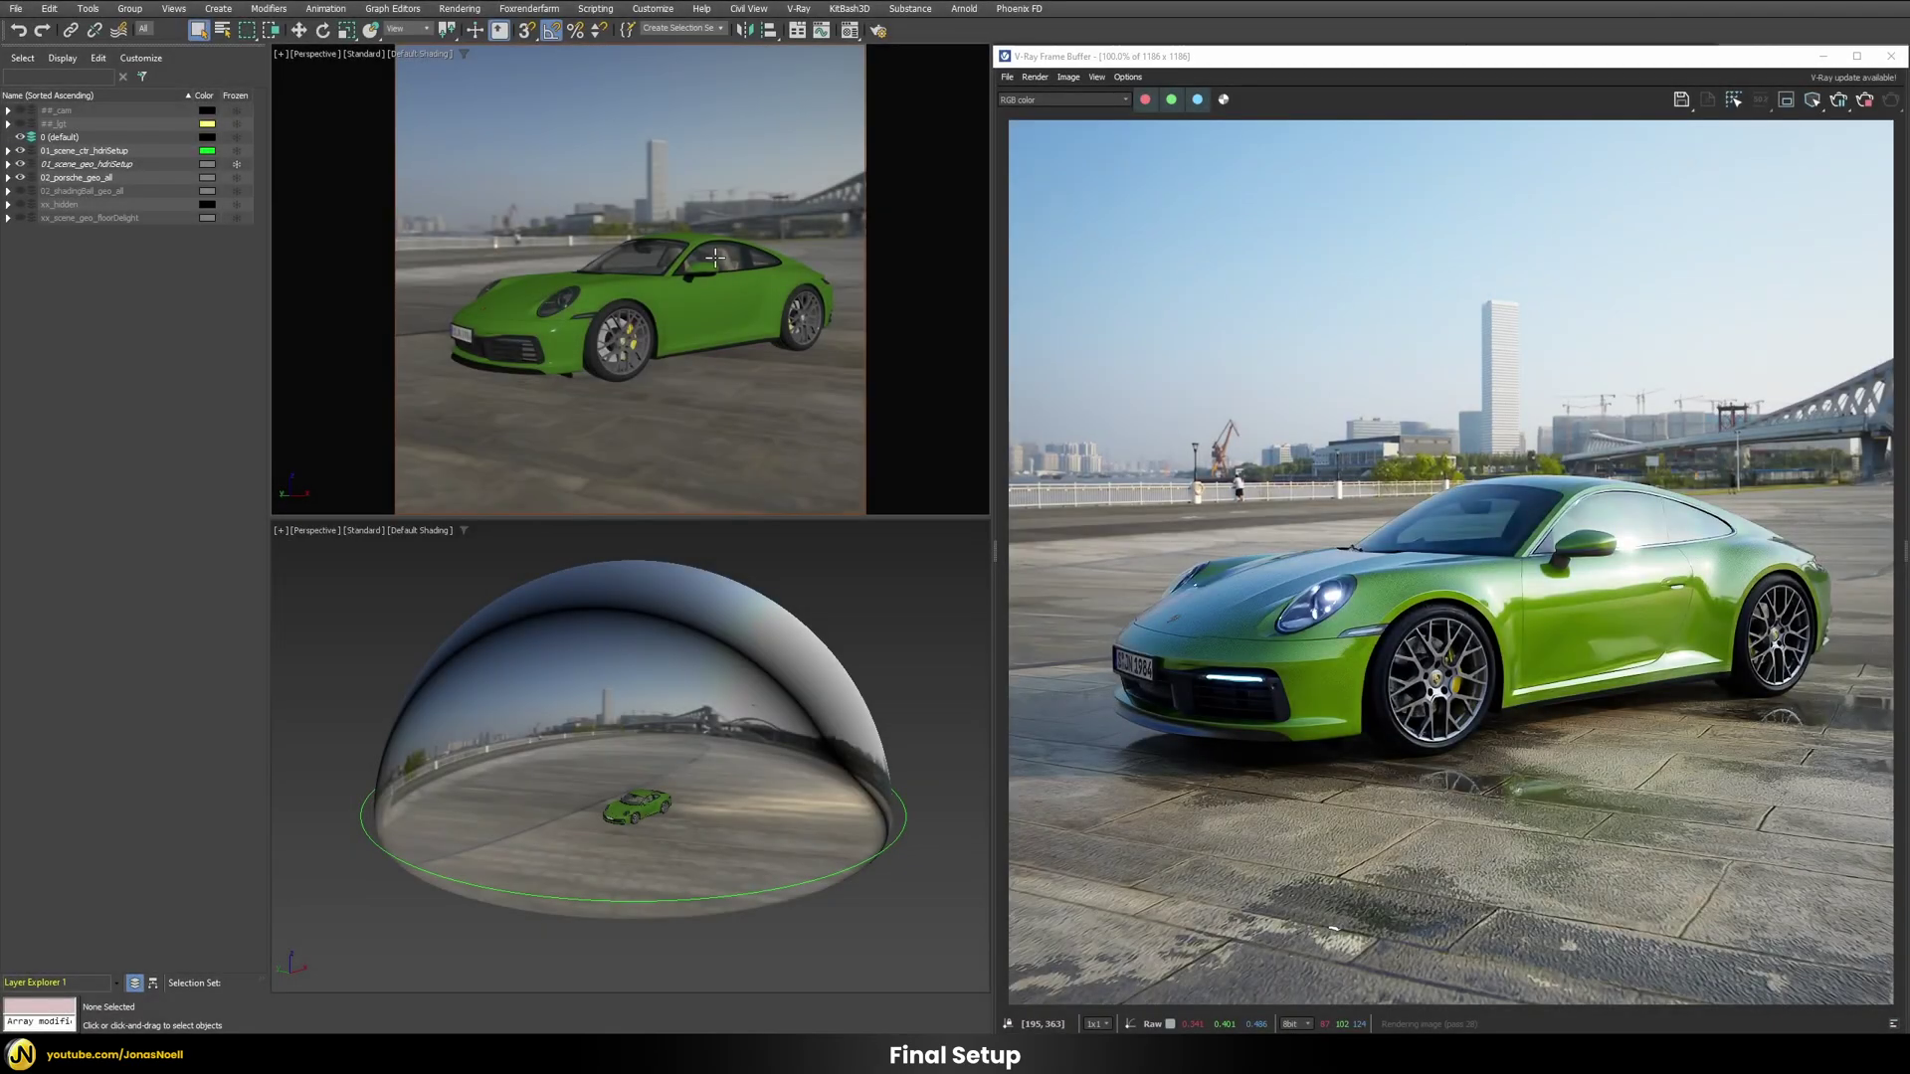
# Step: Orbit the viewport to a front-left three-quarter view of the green Porsche
pyautogui.keyDown('alt'); pyautogui.moveTo(715, 257); pyautogui.dragTo(764, 282, button='middle'); pyautogui.keyUp('alt')
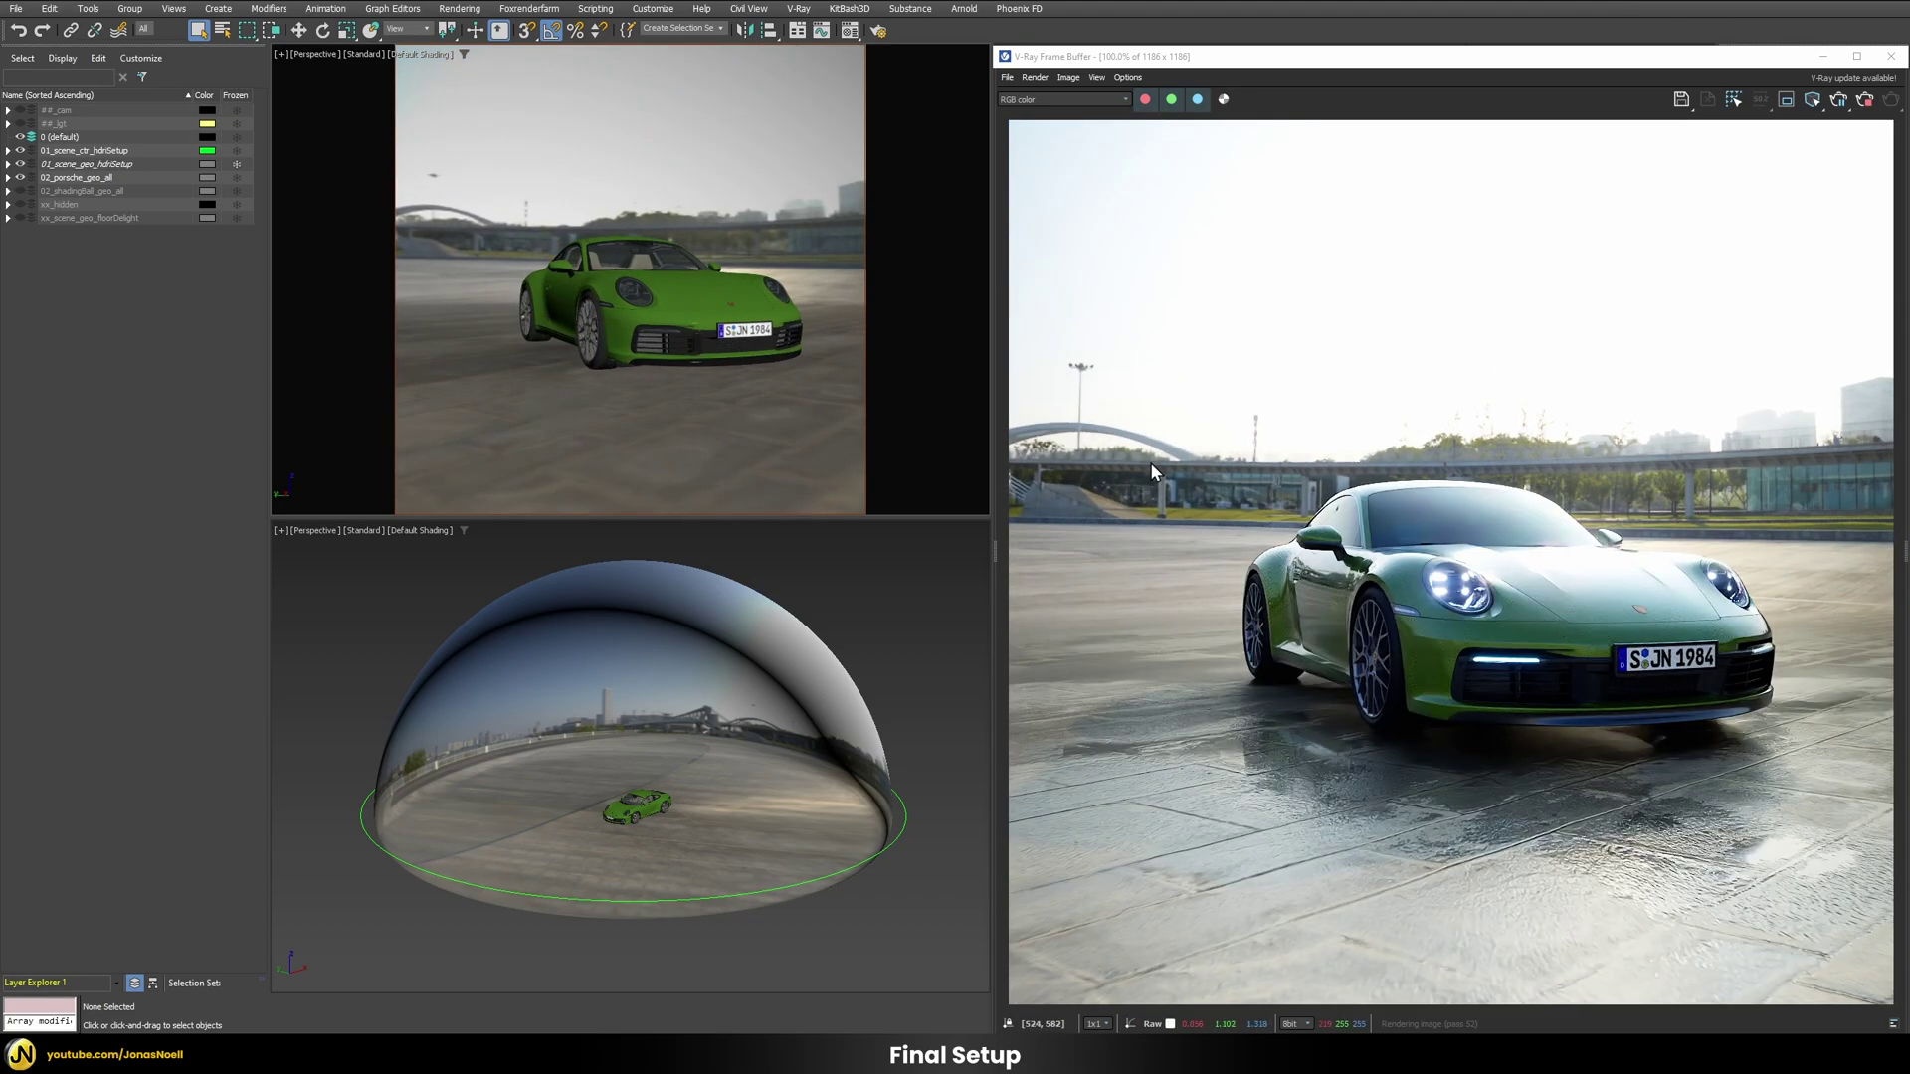
pyautogui.keyDown('alt'); pyautogui.moveTo(682, 298); pyautogui.dragTo(714, 247, button='middle'); pyautogui.keyUp('alt')
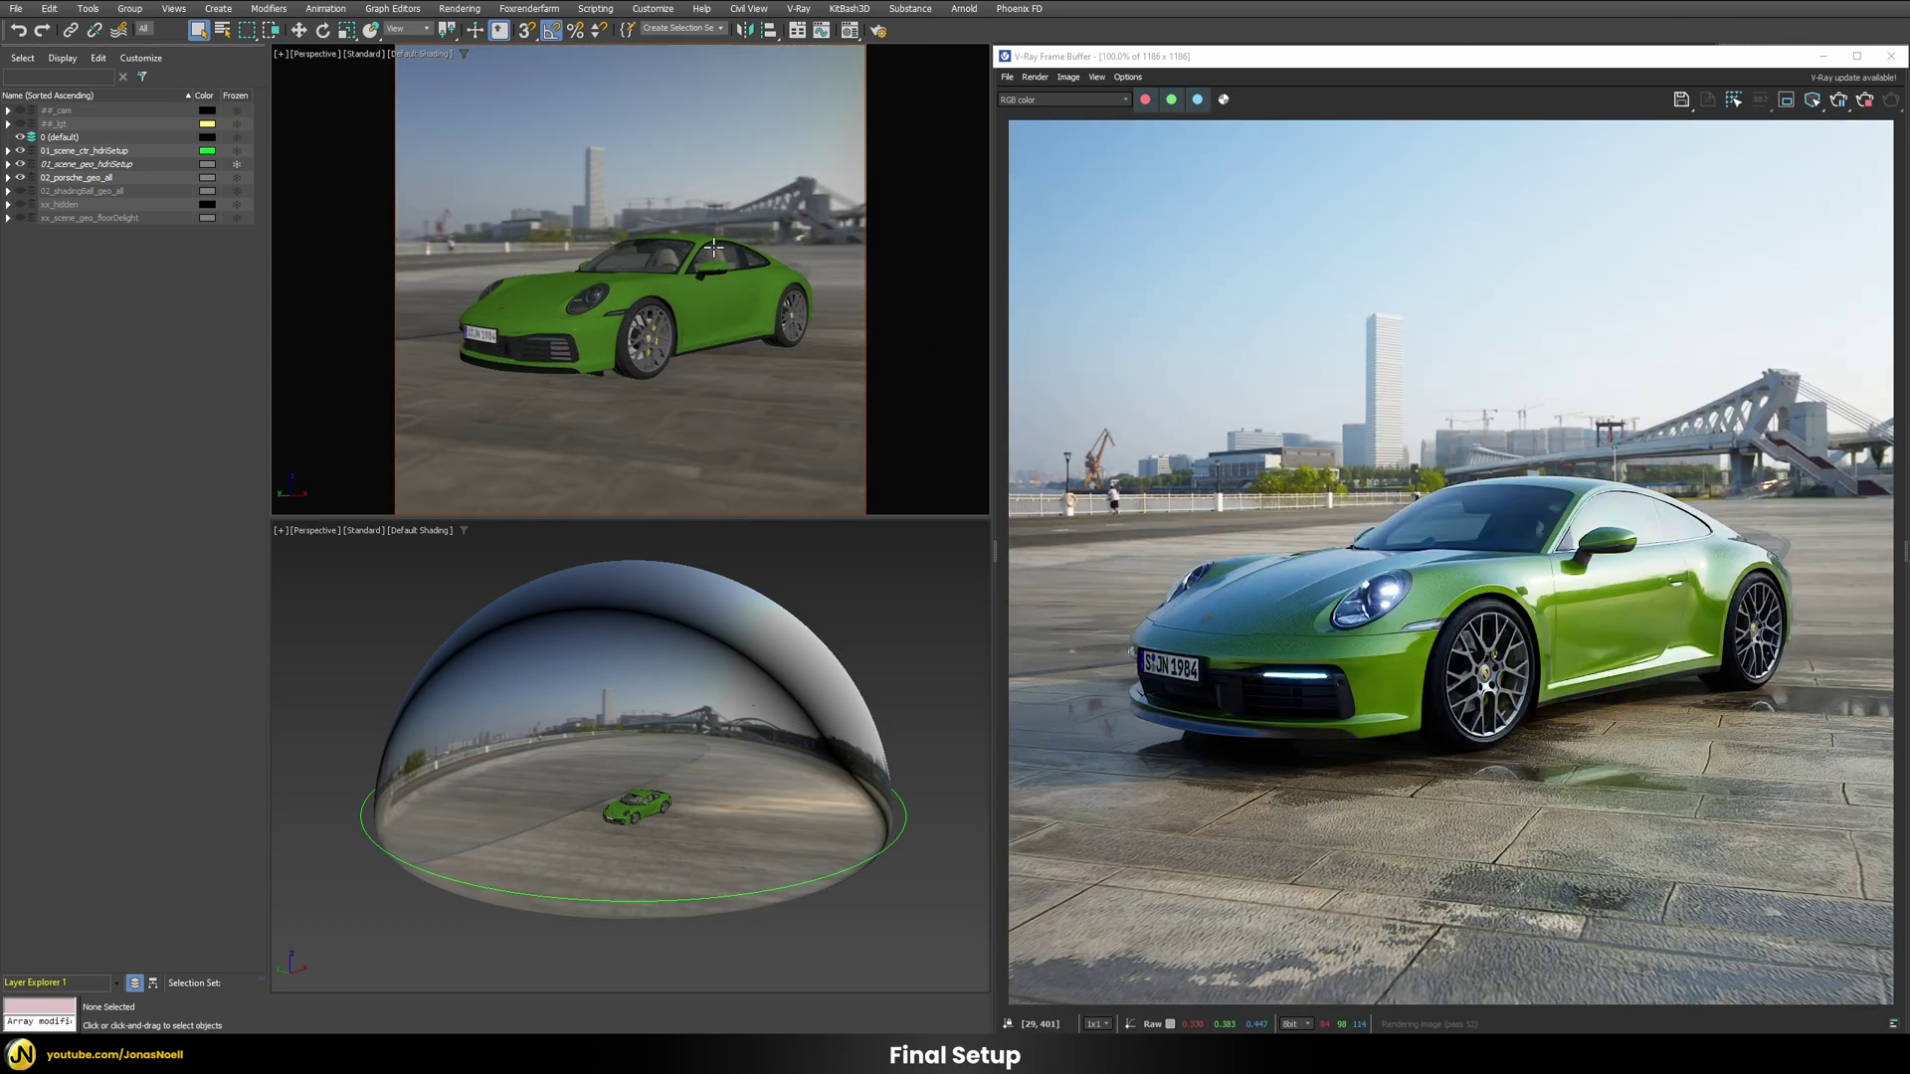